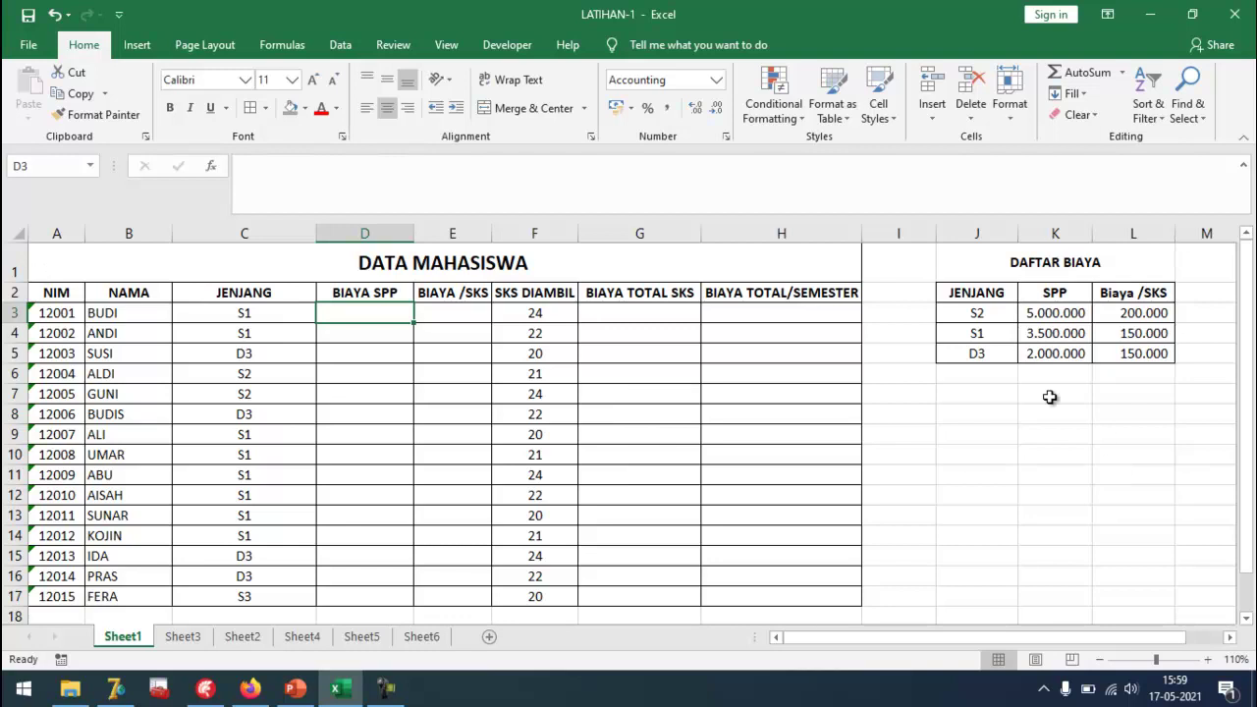
Examine the headings and rows of the DATA MAHASISWA table and the DAFTAR BIAYA fee list.
{"action": "left_click", "coordinate": [51, 268]}
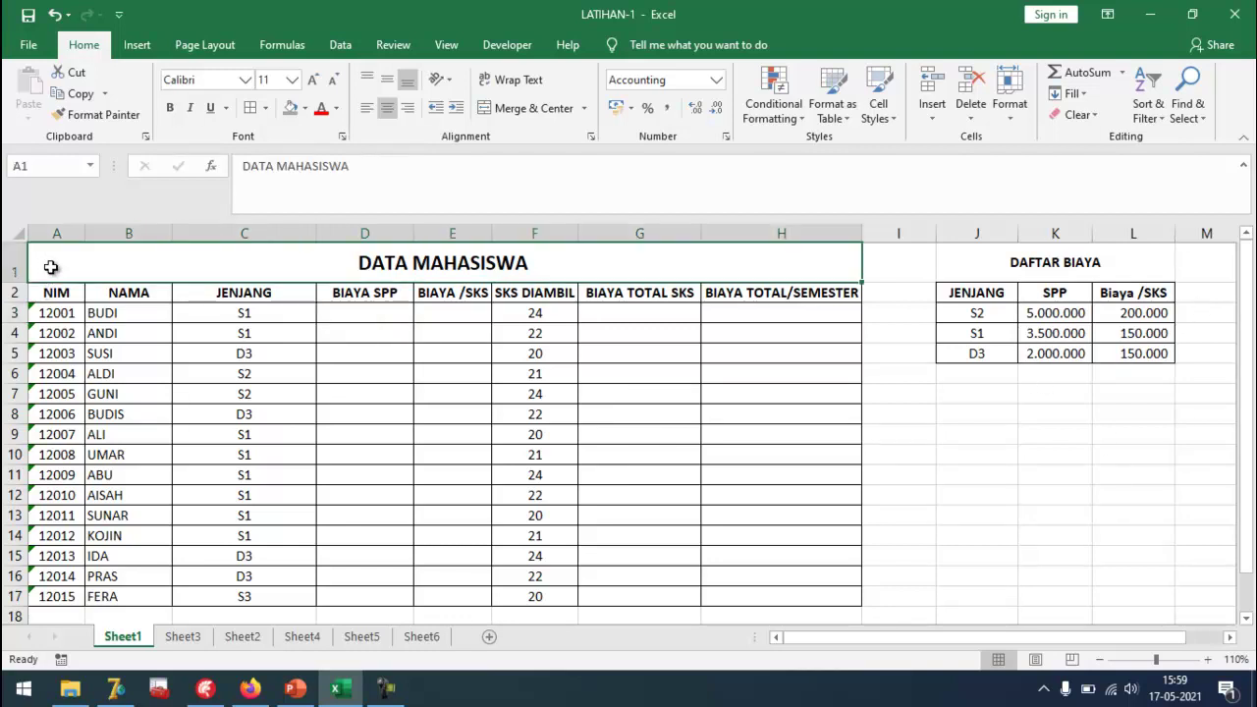
{"action": "mouse_move", "coordinate": [52, 268]}
{"action": "left_mouse_down"}
{"action": "mouse_move", "coordinate": [49, 593]}
{"action": "mouse_move", "coordinate": [84, 289]}
{"action": "mouse_move", "coordinate": [78, 262]}
{"action": "mouse_move", "coordinate": [64, 283]}
{"action": "mouse_move", "coordinate": [57, 265]}
{"action": "left_mouse_up"}
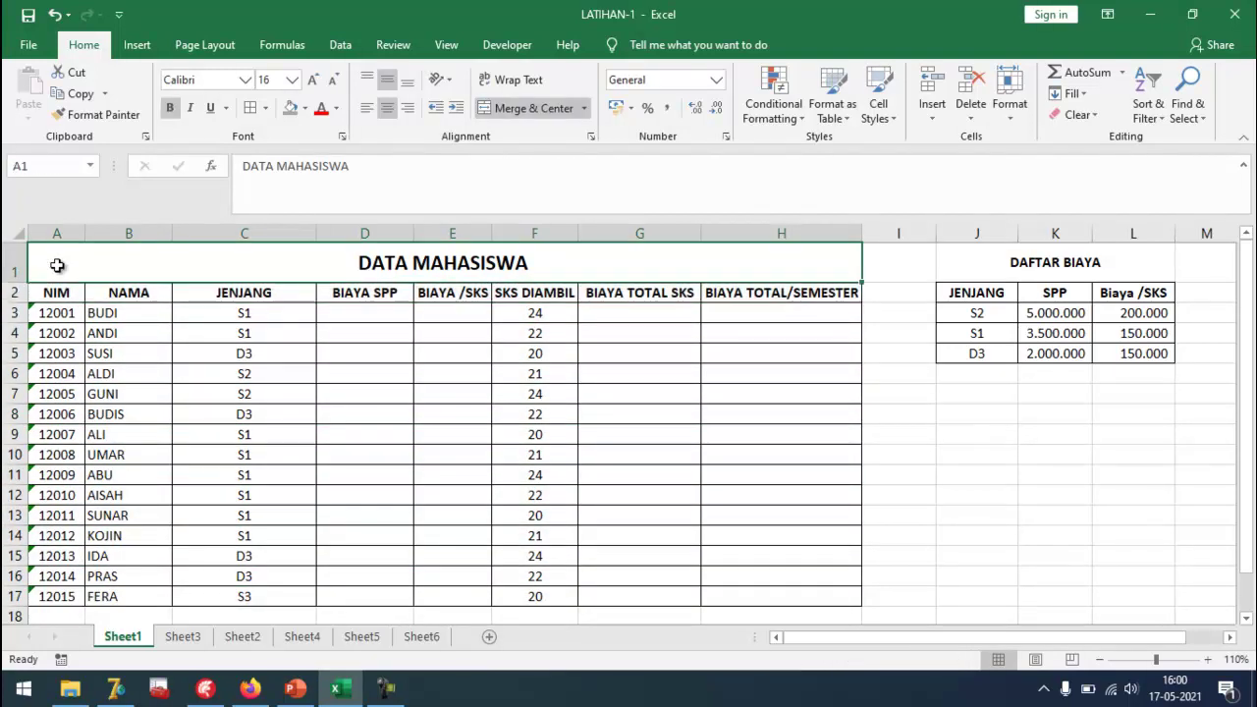
{"action": "left_click", "coordinate": [59, 293]}
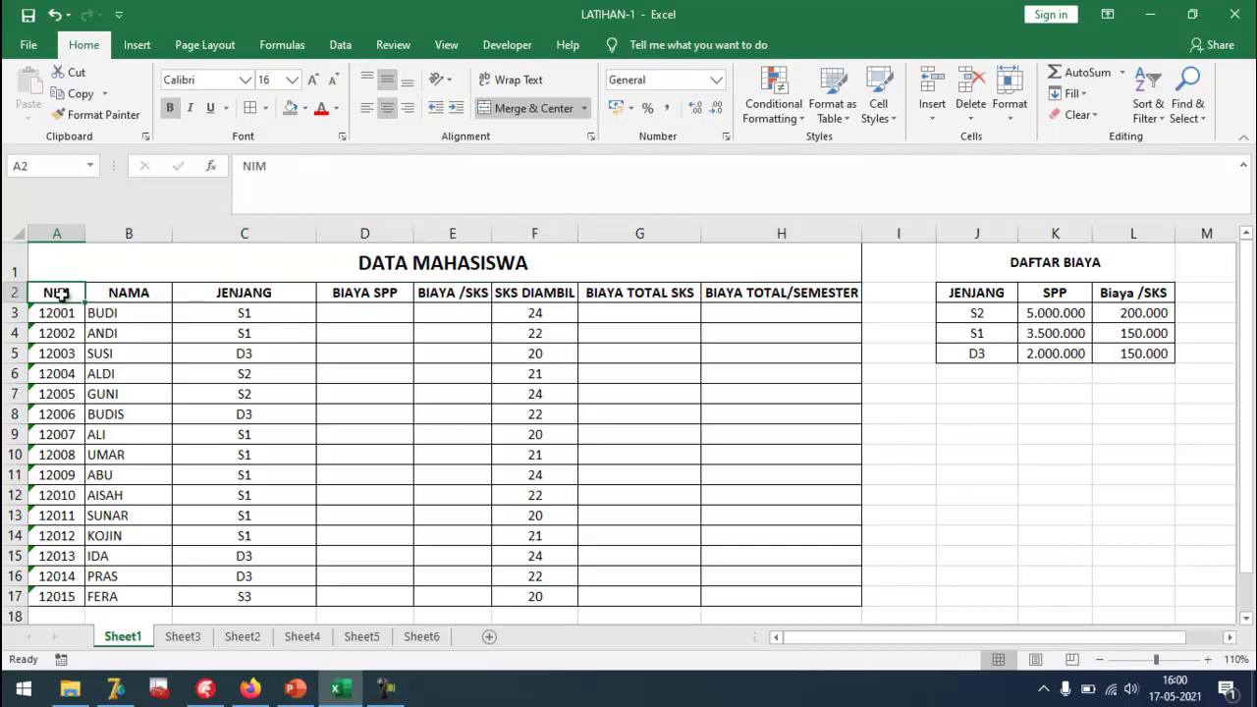
{"action": "left_click_drag", "start_coordinate": [61, 293], "coordinate": [545, 292]}
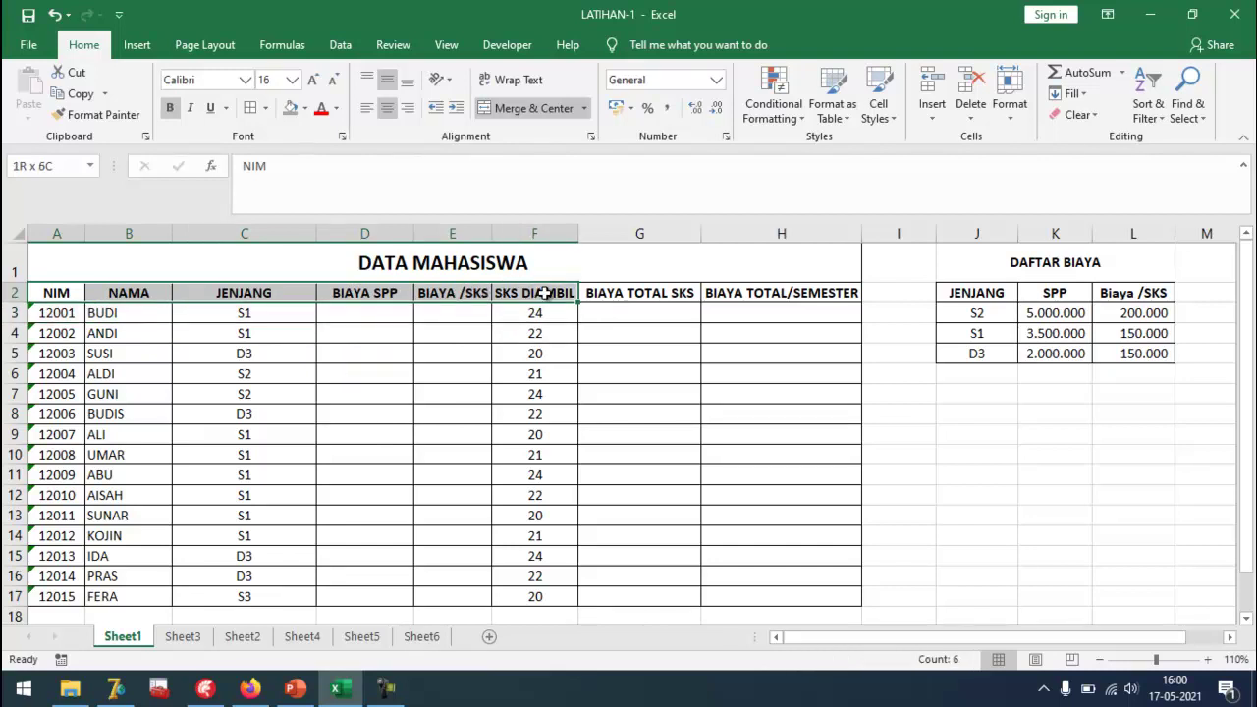
{"action": "left_click_drag", "start_coordinate": [545, 293], "coordinate": [708, 598]}
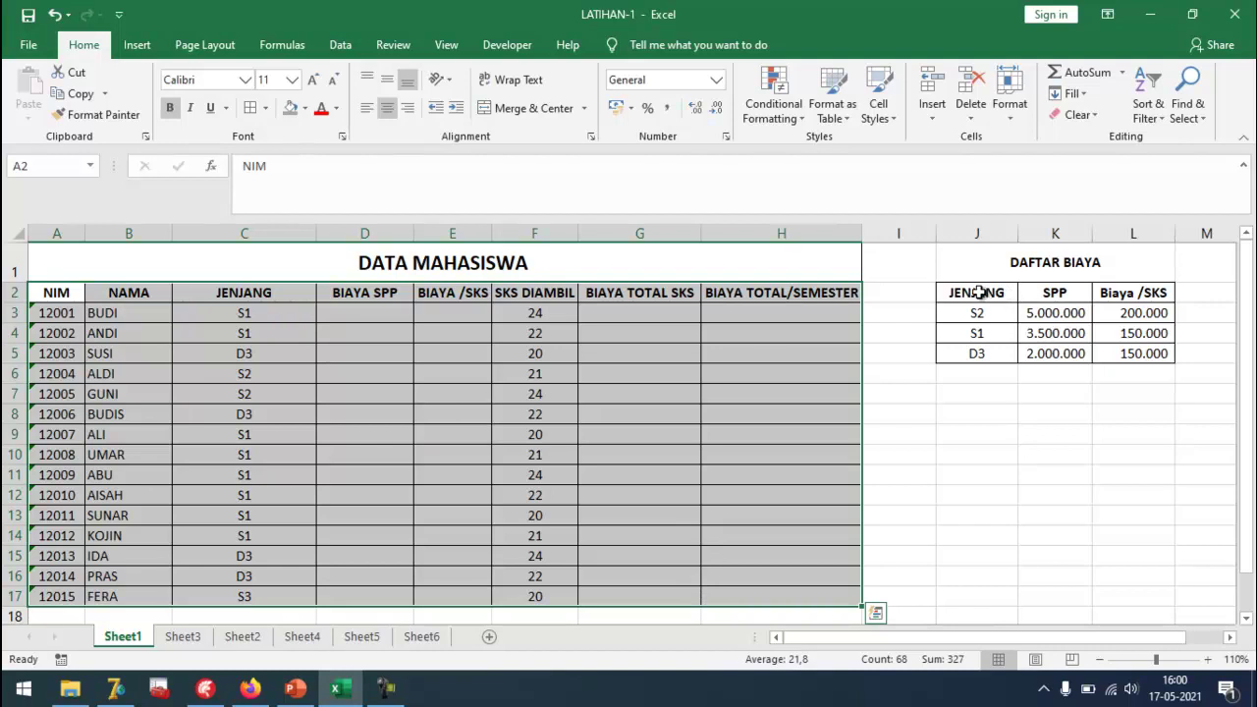
{"action": "left_click_drag", "start_coordinate": [960, 262], "coordinate": [963, 353]}
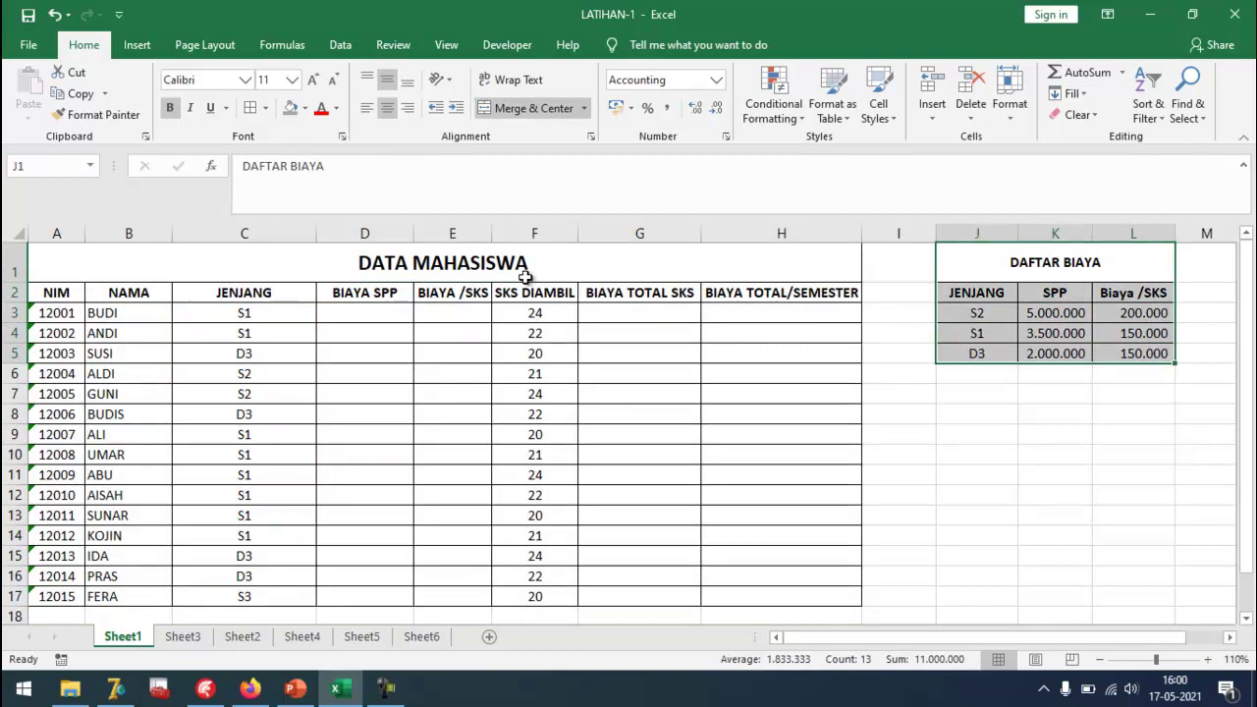
{"action": "left_click", "coordinate": [350, 309]}
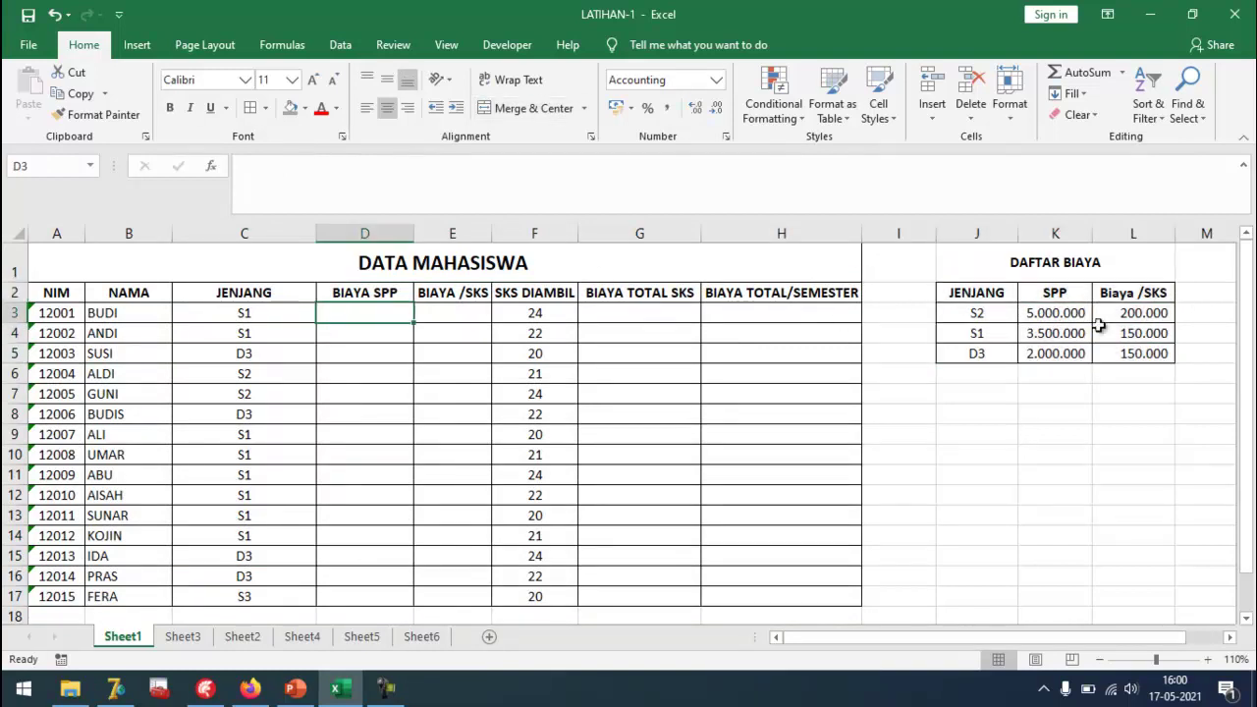
{"action": "left_click", "coordinate": [958, 292]}
{"action": "left_click_drag", "start_coordinate": [957, 291], "coordinate": [1127, 353]}
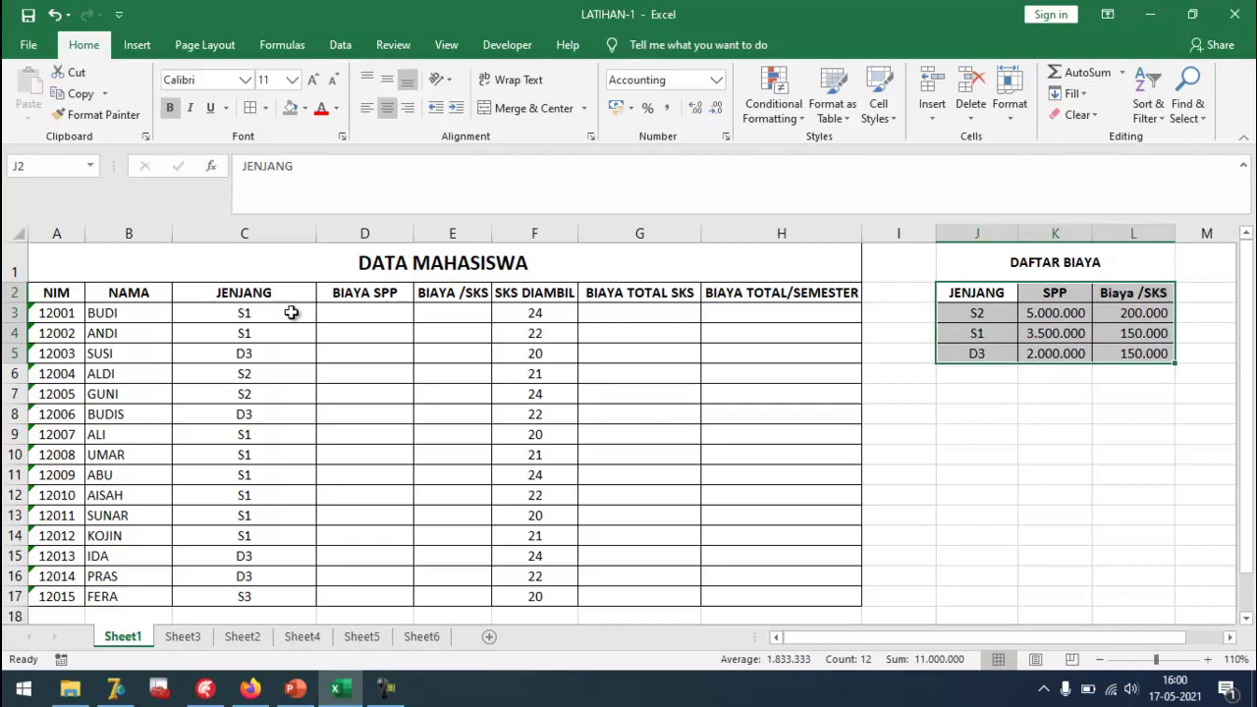
Compare the first student's JENJANG and empty fee cells with the SPP and Biaya /SKS rates in the DAFTAR BIAYA table.
{"action": "left_click", "coordinate": [376, 310]}
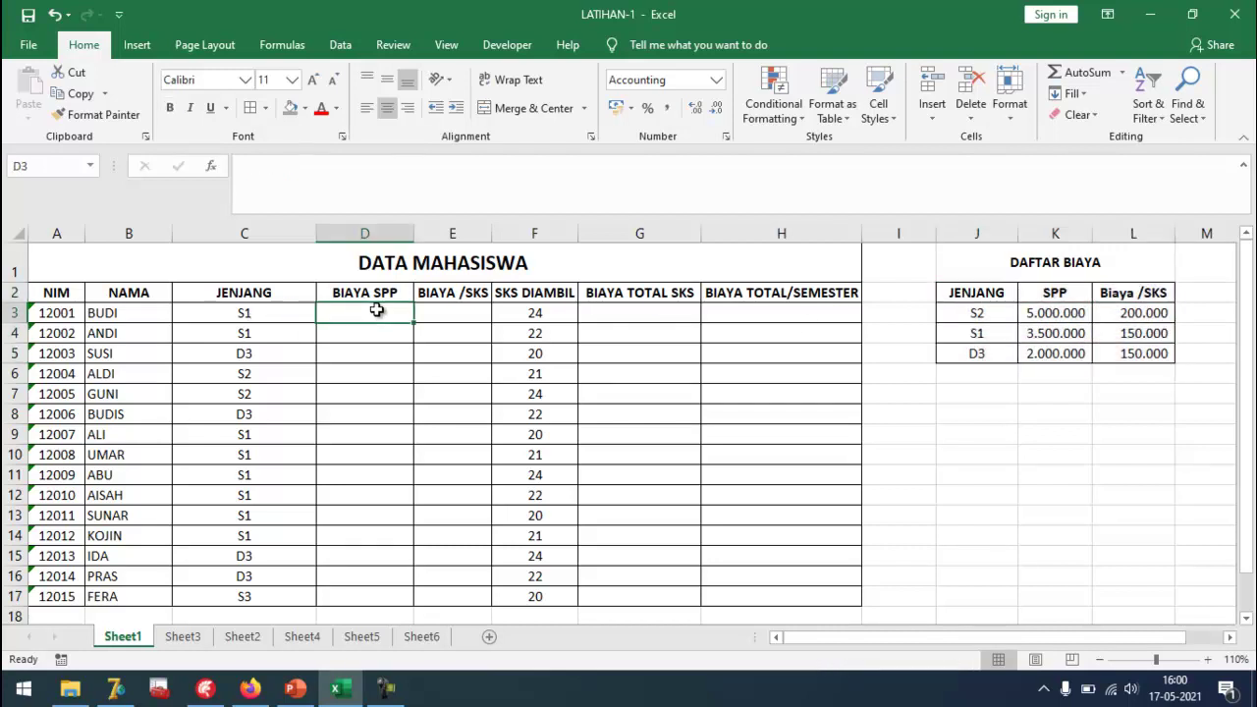
{"action": "left_click", "coordinate": [1060, 335]}
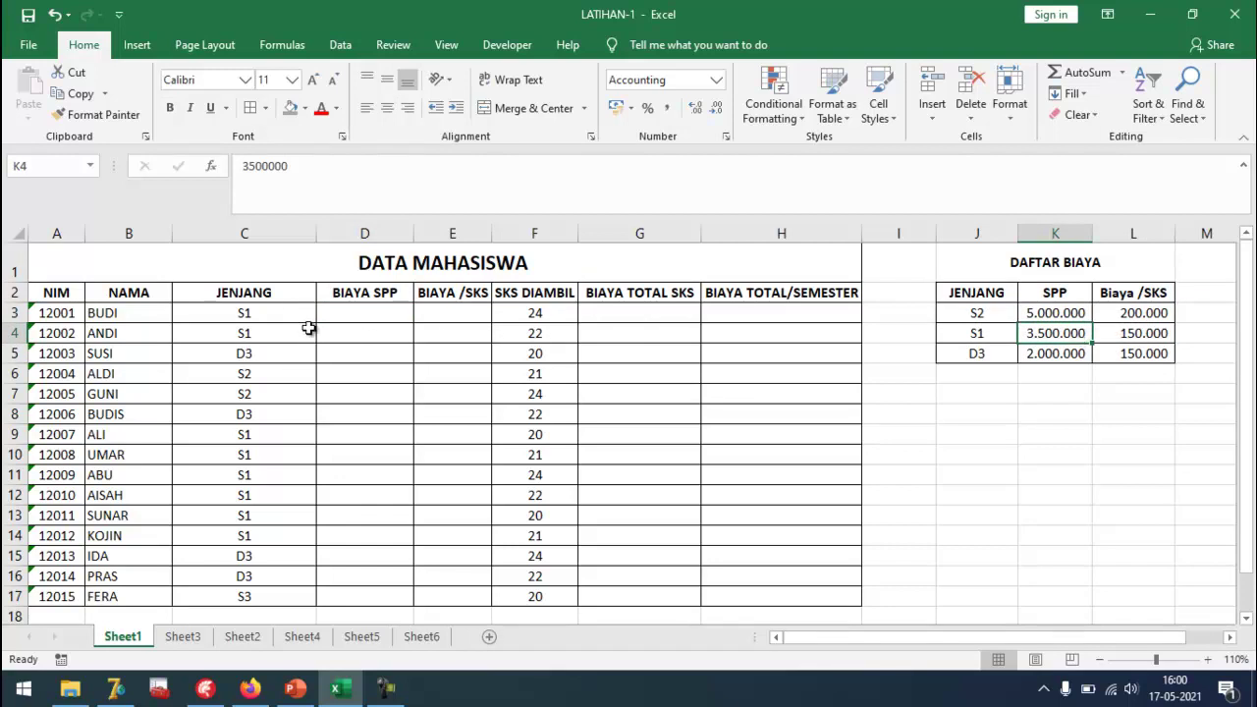
{"action": "left_click", "coordinate": [338, 307]}
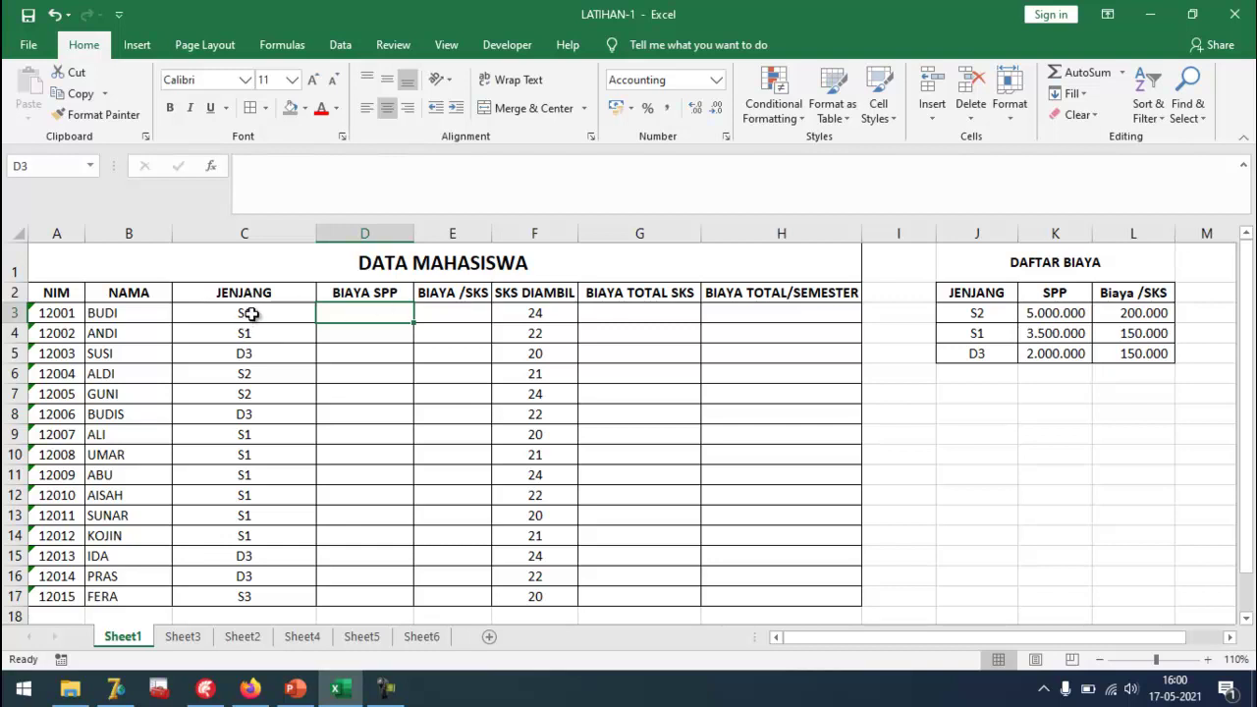
{"action": "left_click", "coordinate": [255, 315]}
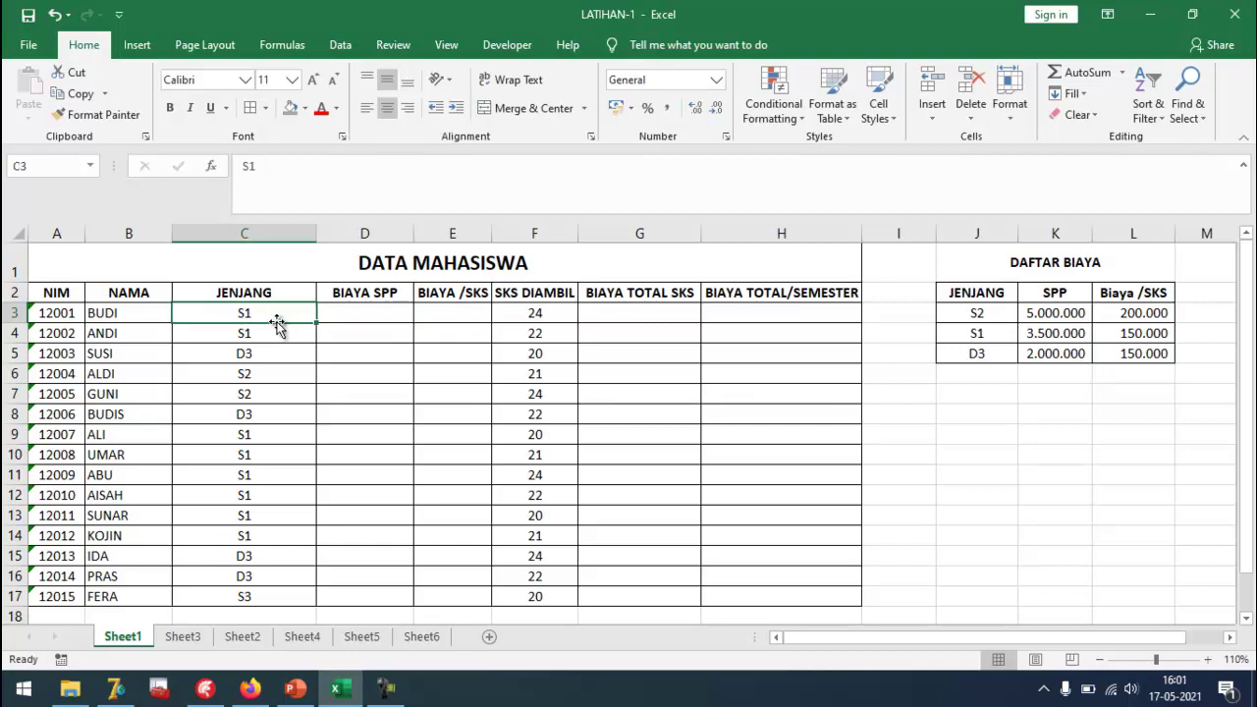
{"action": "left_click", "coordinate": [1066, 334]}
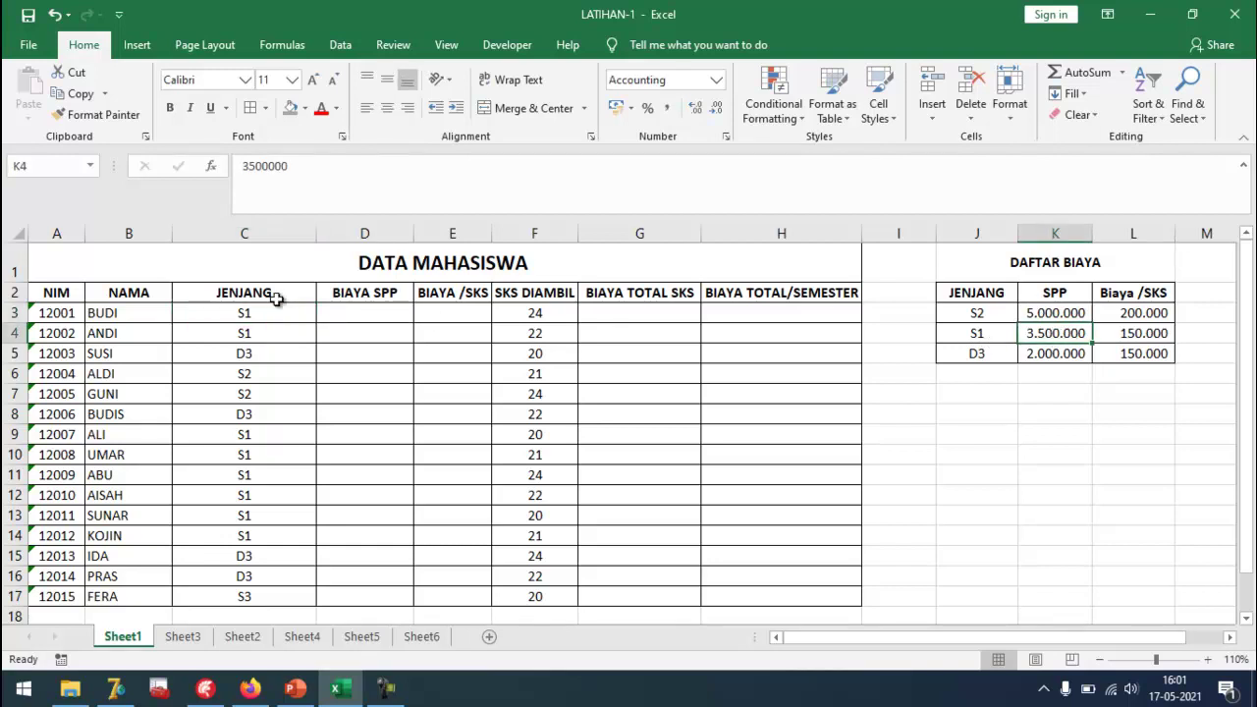
{"action": "left_click", "coordinate": [1147, 314]}
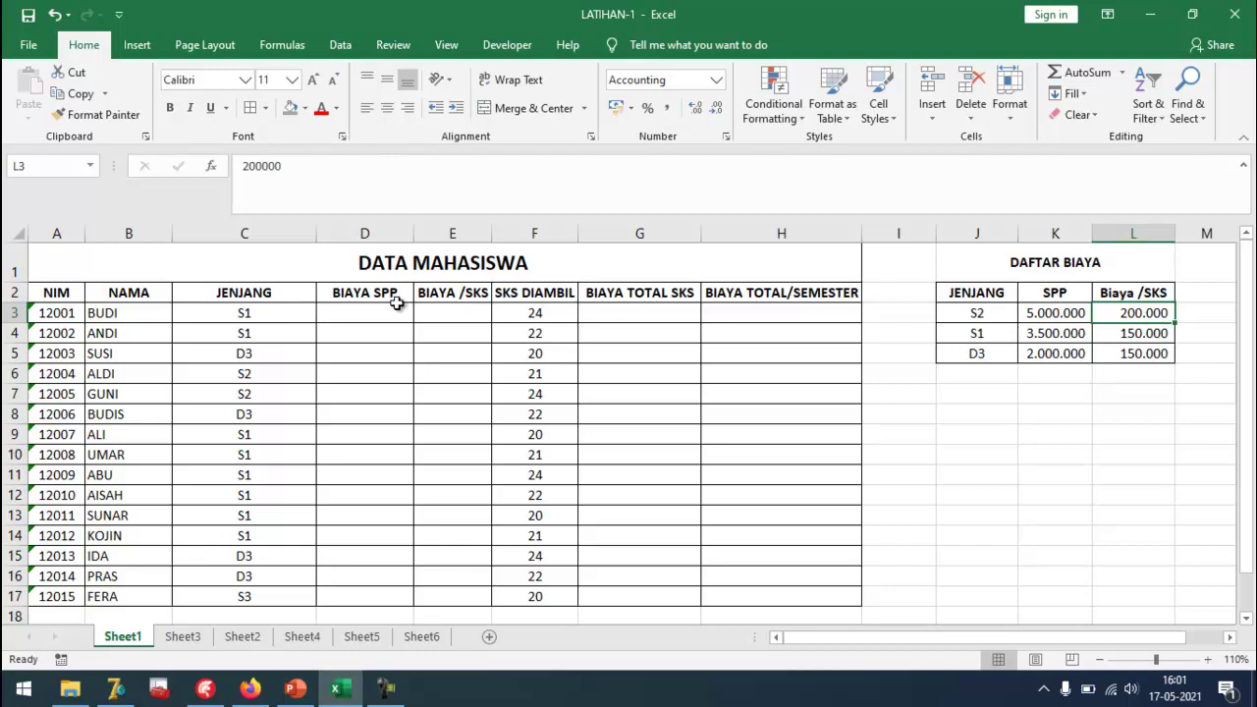
{"action": "left_click", "coordinate": [438, 299]}
{"action": "left_click", "coordinate": [353, 319]}
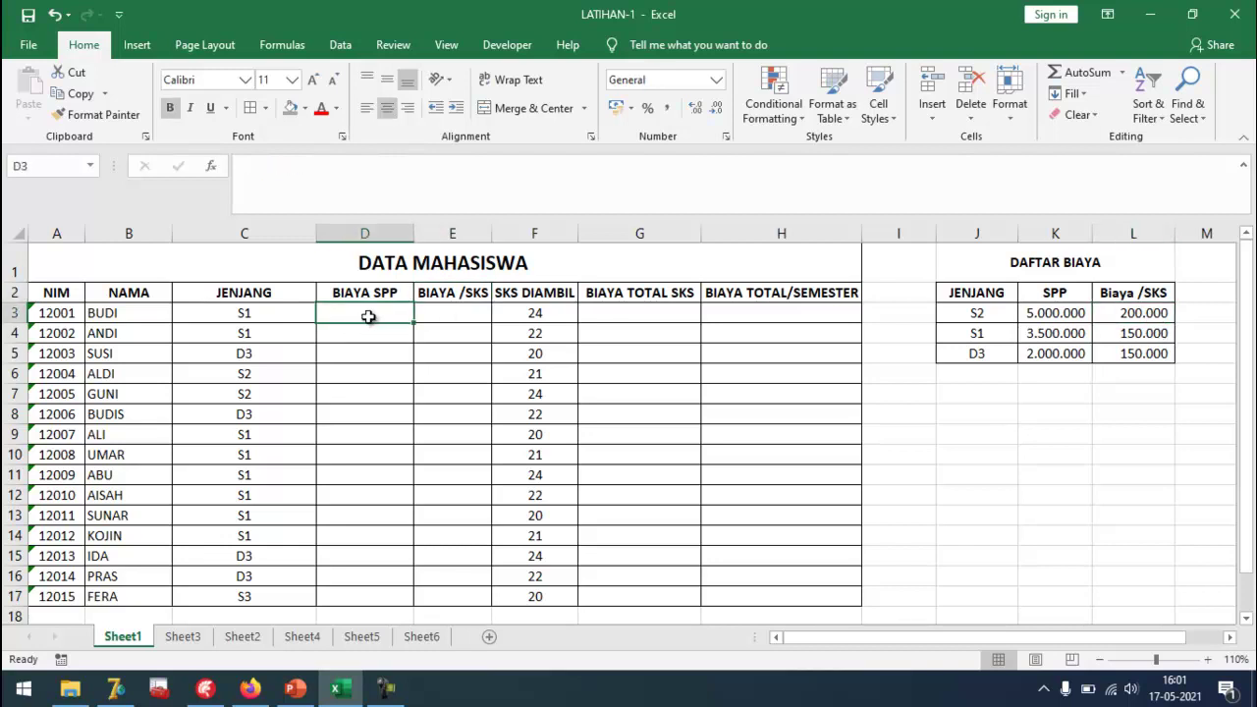
{"action": "left_click", "coordinate": [646, 318]}
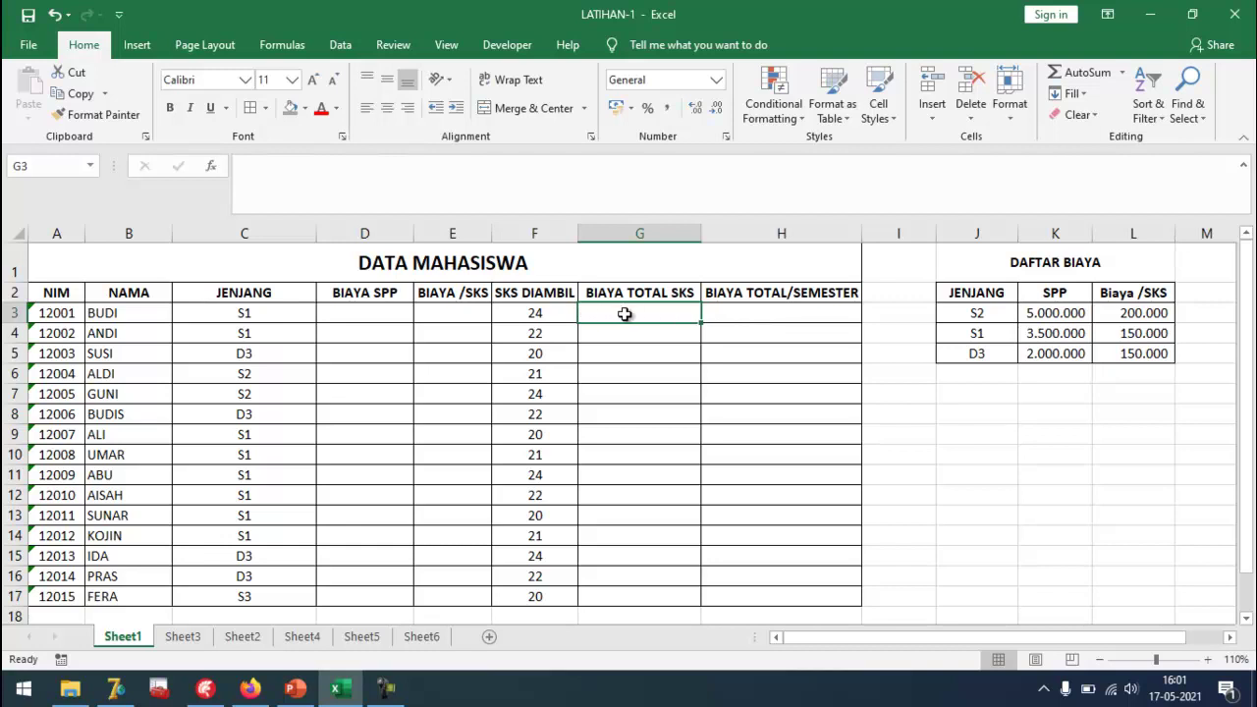
{"action": "left_click", "coordinate": [374, 319]}
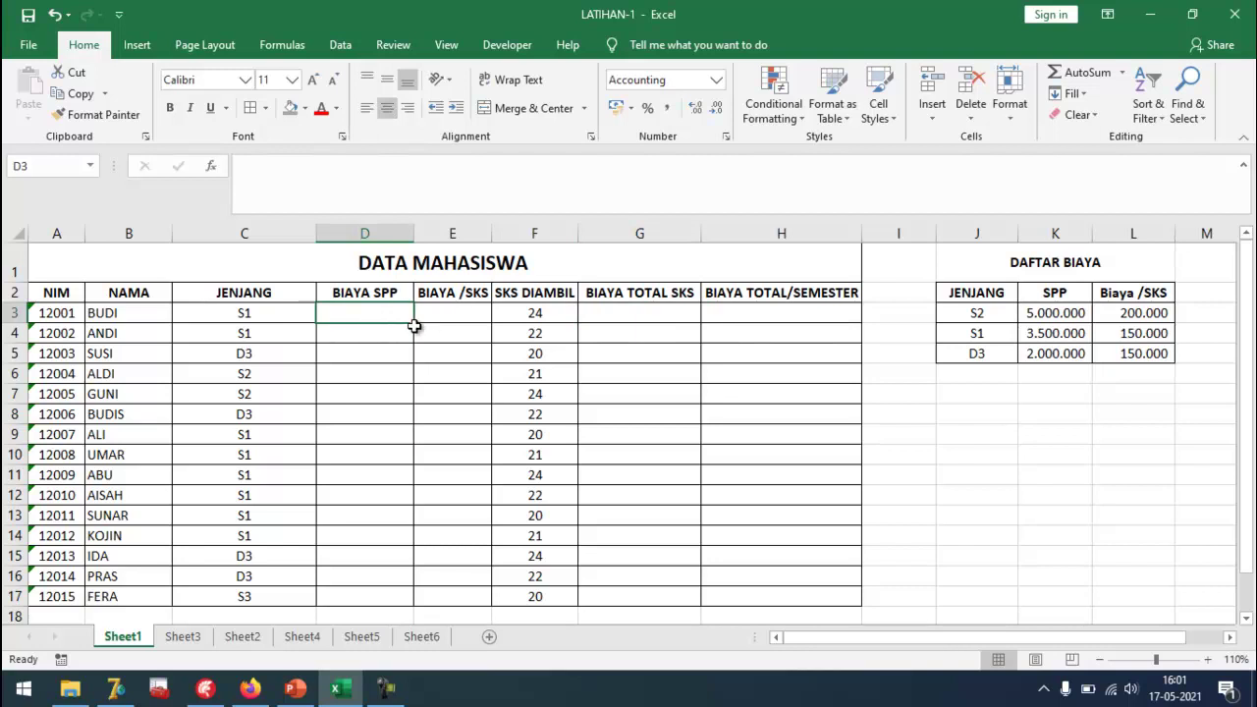
{"action": "left_click", "coordinate": [381, 329]}
{"action": "mouse_move", "coordinate": [391, 316]}
{"action": "left_mouse_down"}
{"action": "mouse_move", "coordinate": [458, 312]}
{"action": "mouse_move", "coordinate": [457, 337]}
{"action": "mouse_move", "coordinate": [375, 339]}
{"action": "mouse_move", "coordinate": [370, 314]}
{"action": "left_mouse_up"}
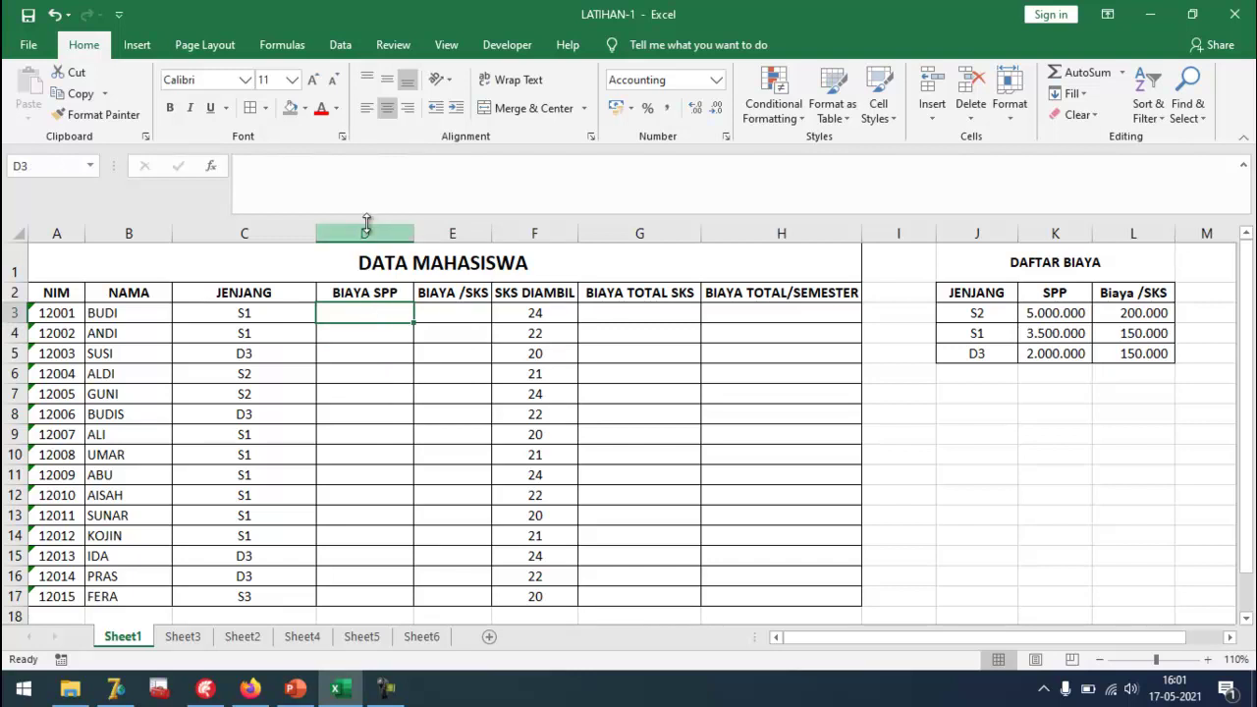
Begin a VLOOKUP formula in D3 under BIAYA SPP, using the JENJANG cell C3 as the lookup value.
{"action": "left_click", "coordinate": [332, 333]}
{"action": "left_click", "coordinate": [334, 319]}
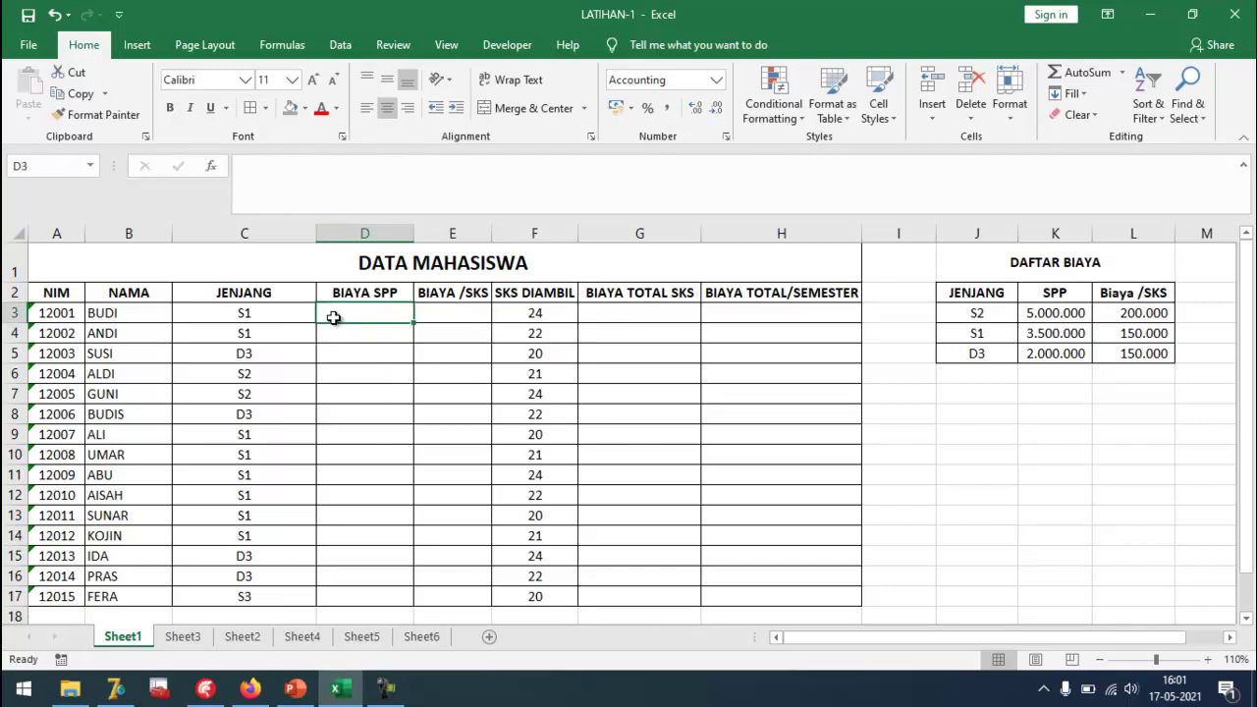
{"action": "type", "text": "="}
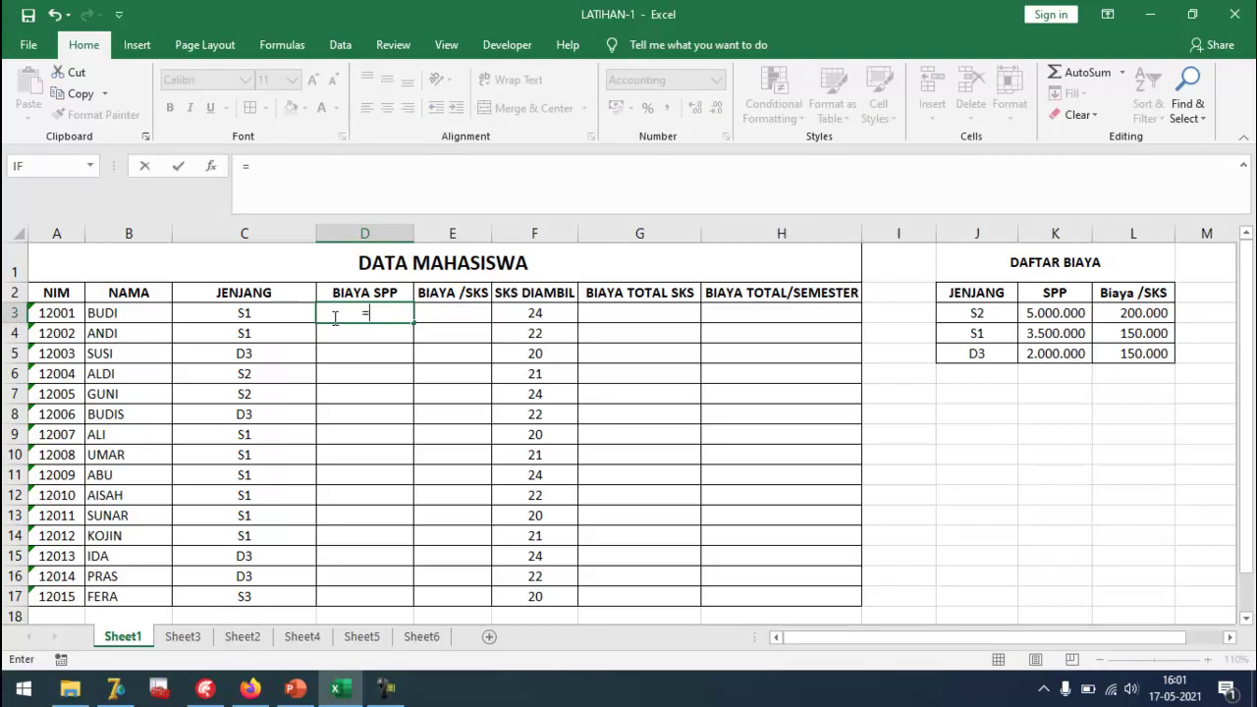
{"action": "type", "text": "VLO"}
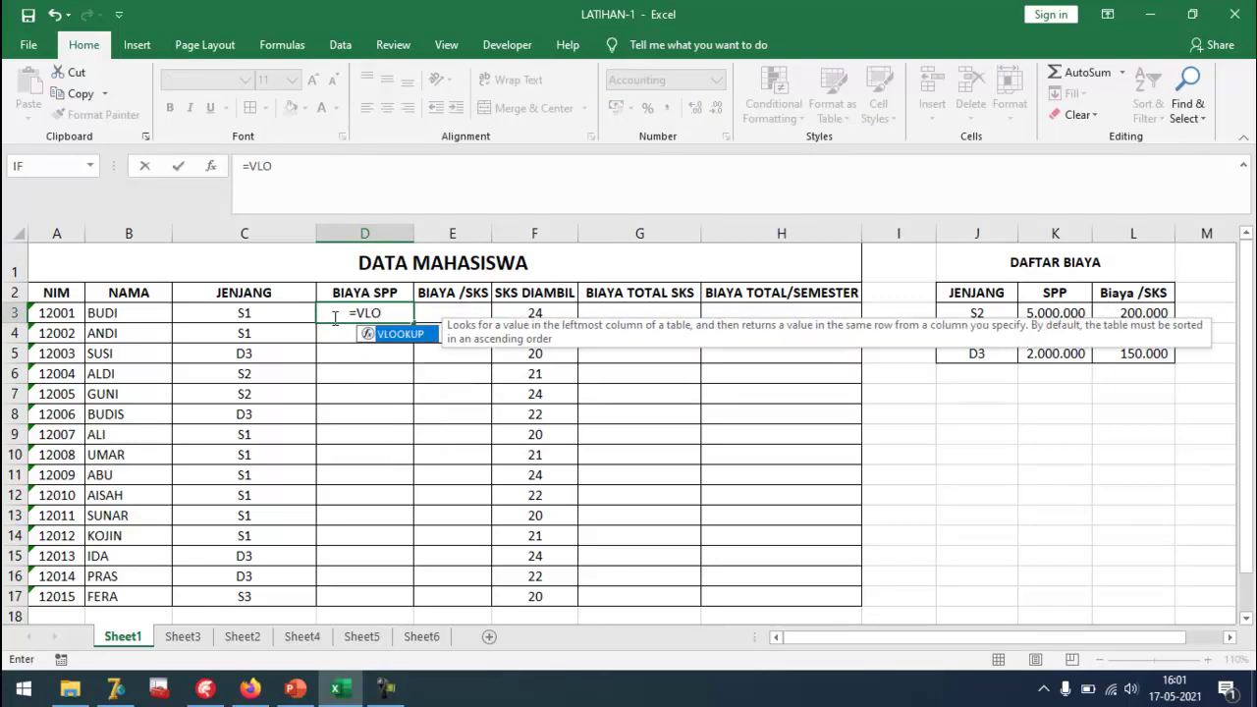
{"action": "double_click", "coordinate": [402, 336]}
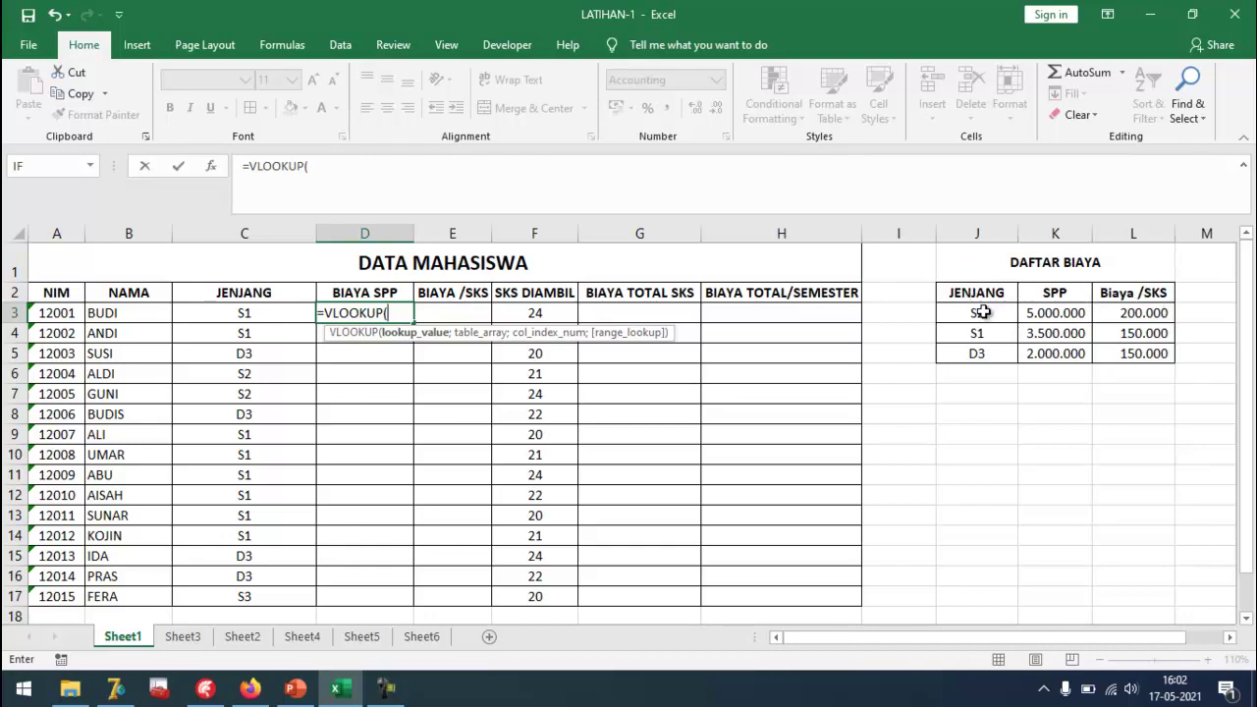
{"action": "left_click", "coordinate": [257, 312]}
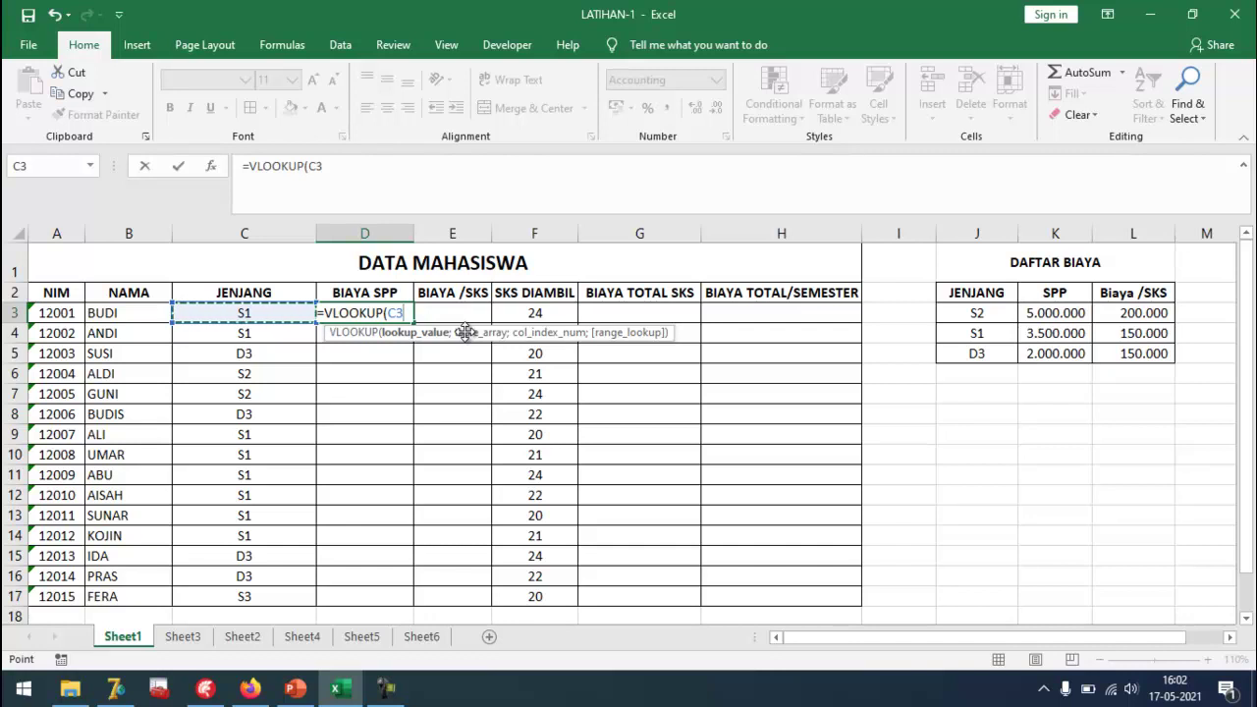
{"action": "type", "text": ";"}
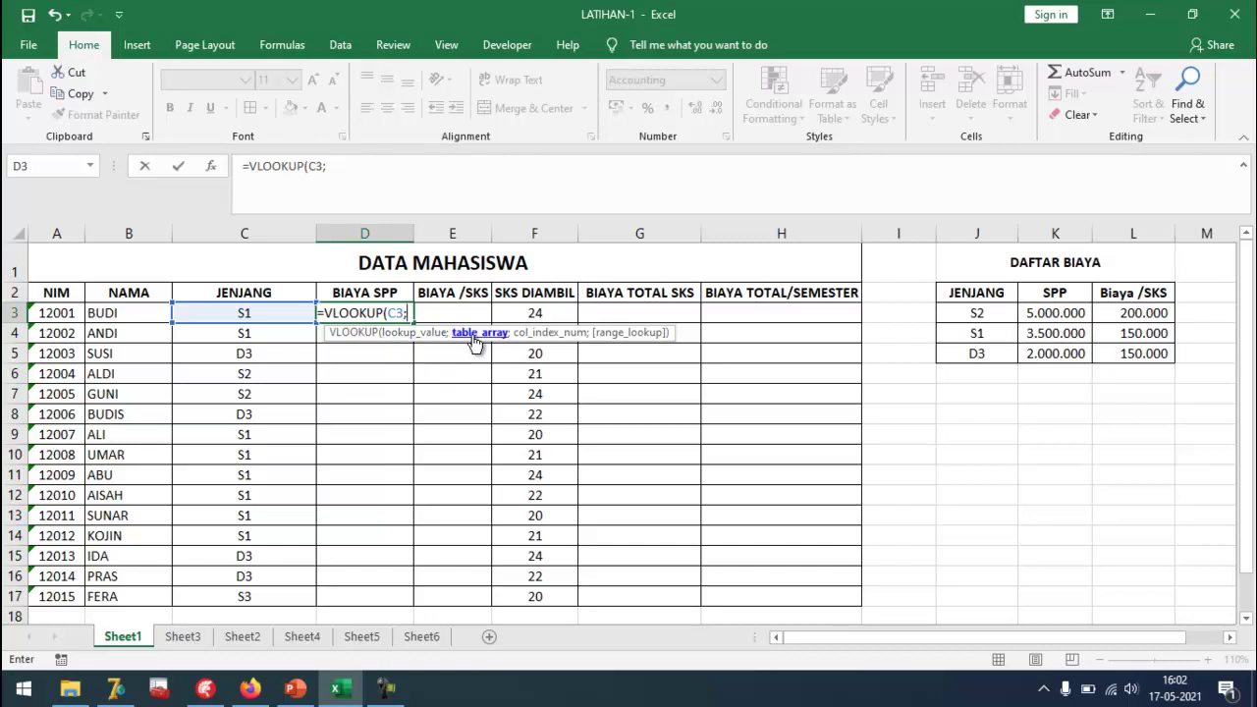
Set the VLOOKUP table array to the DAFTAR BIAYA data rows as the absolute range $J$3:$L$5.
{"action": "left_click", "coordinate": [969, 314]}
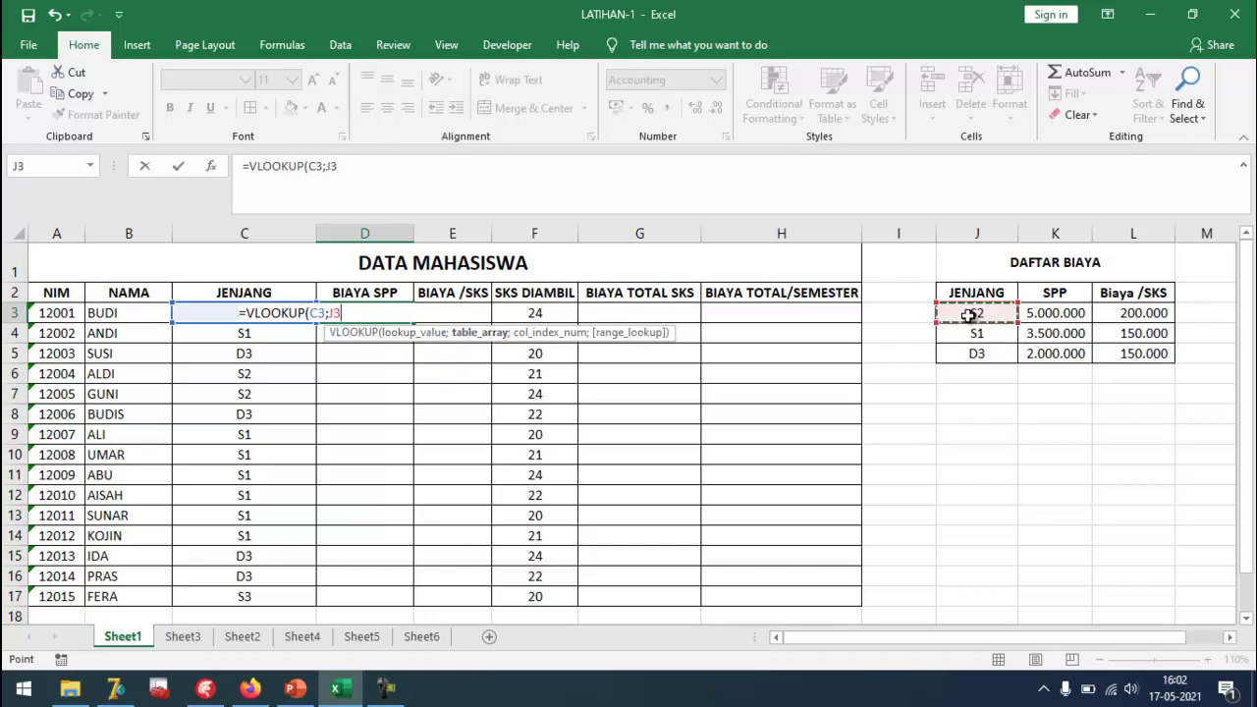
{"action": "left_click_drag", "start_coordinate": [969, 315], "coordinate": [972, 356]}
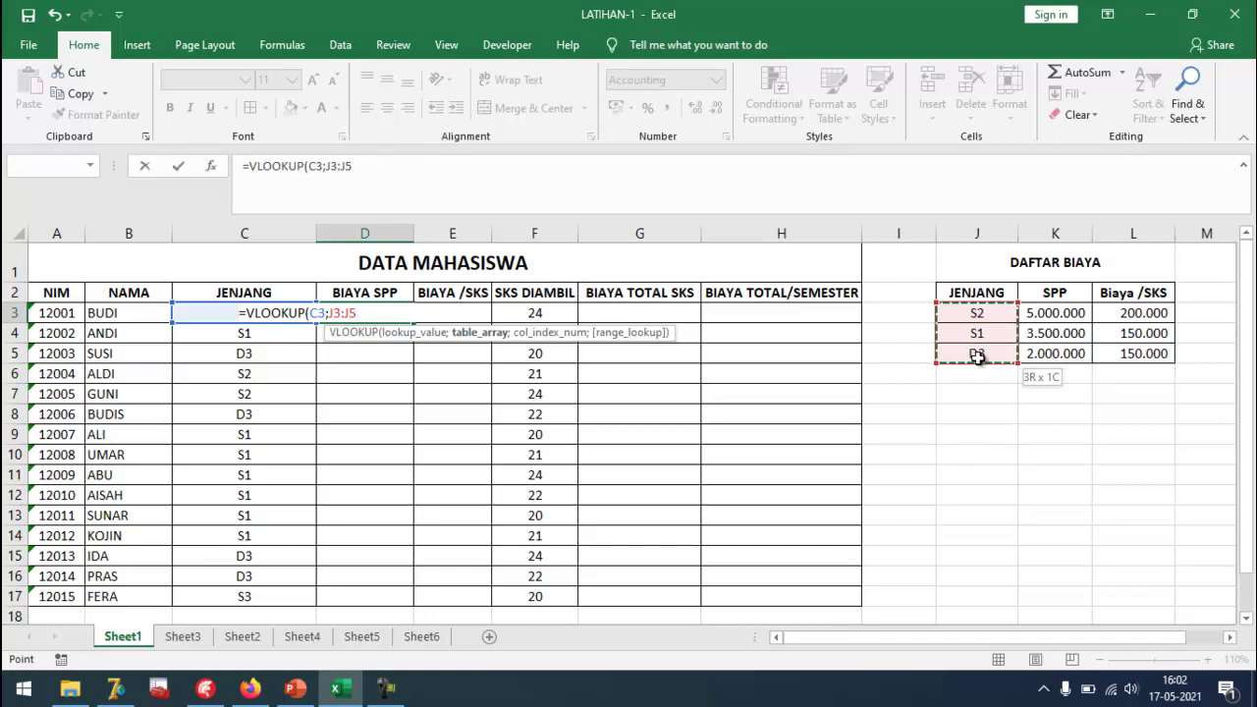
{"action": "left_click_drag", "start_coordinate": [978, 357], "coordinate": [978, 314]}
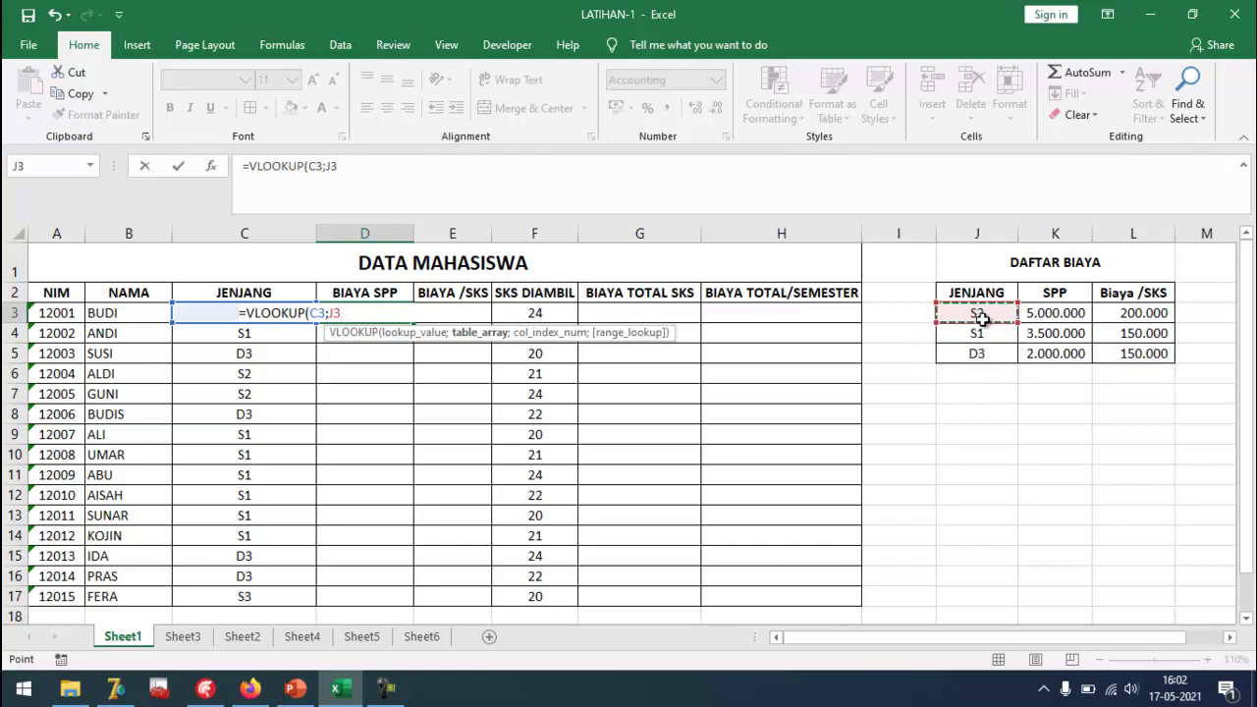
{"action": "mouse_move", "coordinate": [983, 335]}
{"action": "left_mouse_down"}
{"action": "mouse_move", "coordinate": [984, 348]}
{"action": "mouse_move", "coordinate": [988, 314]}
{"action": "left_mouse_up"}
{"action": "left_click_drag", "start_coordinate": [991, 314], "coordinate": [1005, 358]}
{"action": "left_click_drag", "start_coordinate": [1099, 359], "coordinate": [1121, 356]}
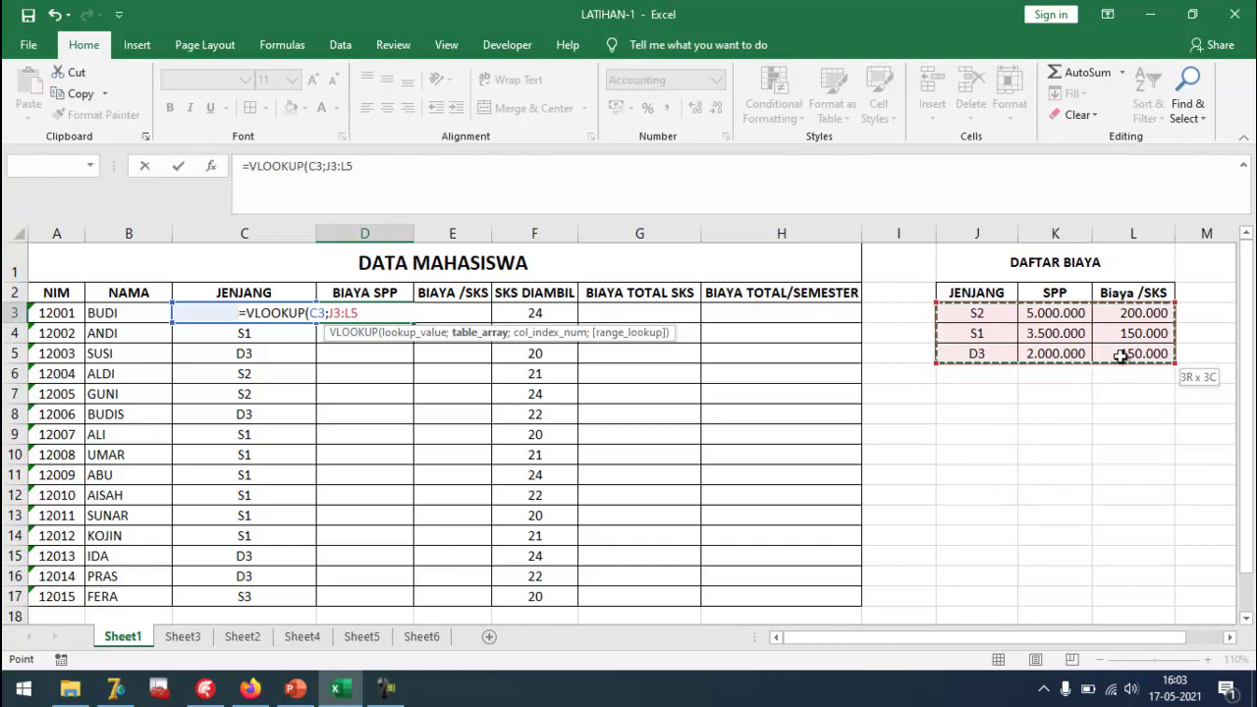
{"action": "left_click_drag", "start_coordinate": [1121, 356], "coordinate": [1121, 356]}
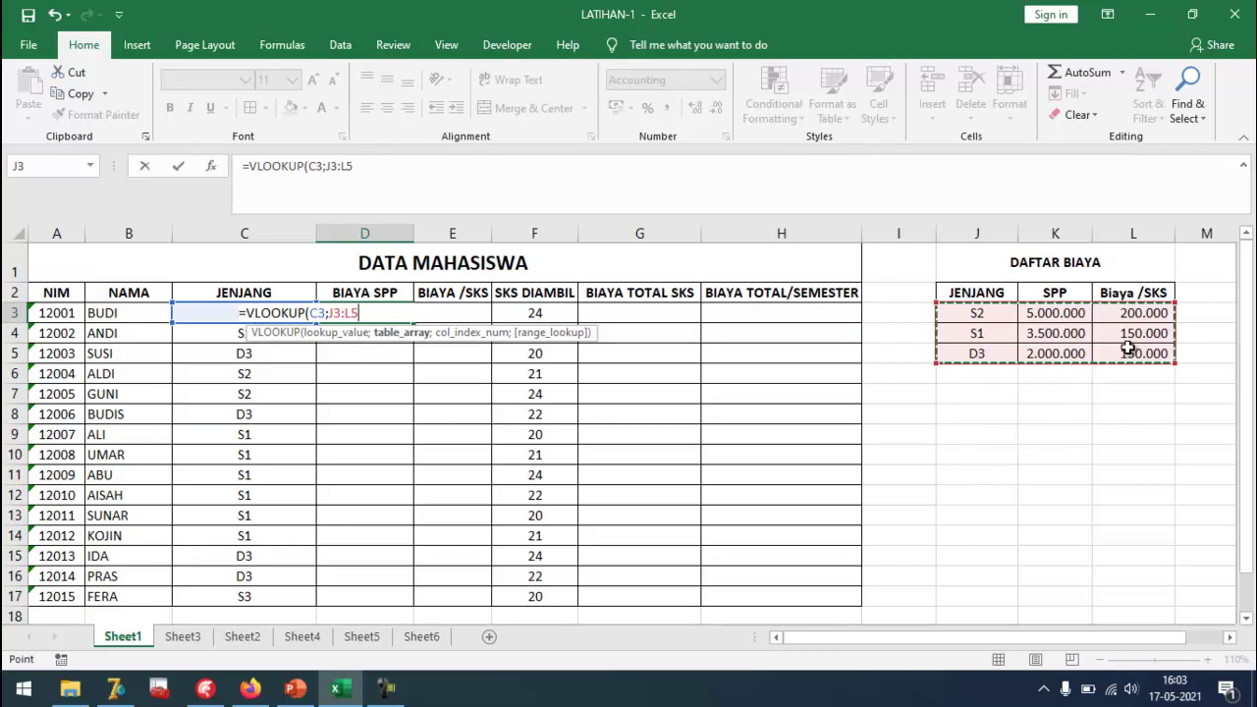
{"action": "key", "text": "F4"}
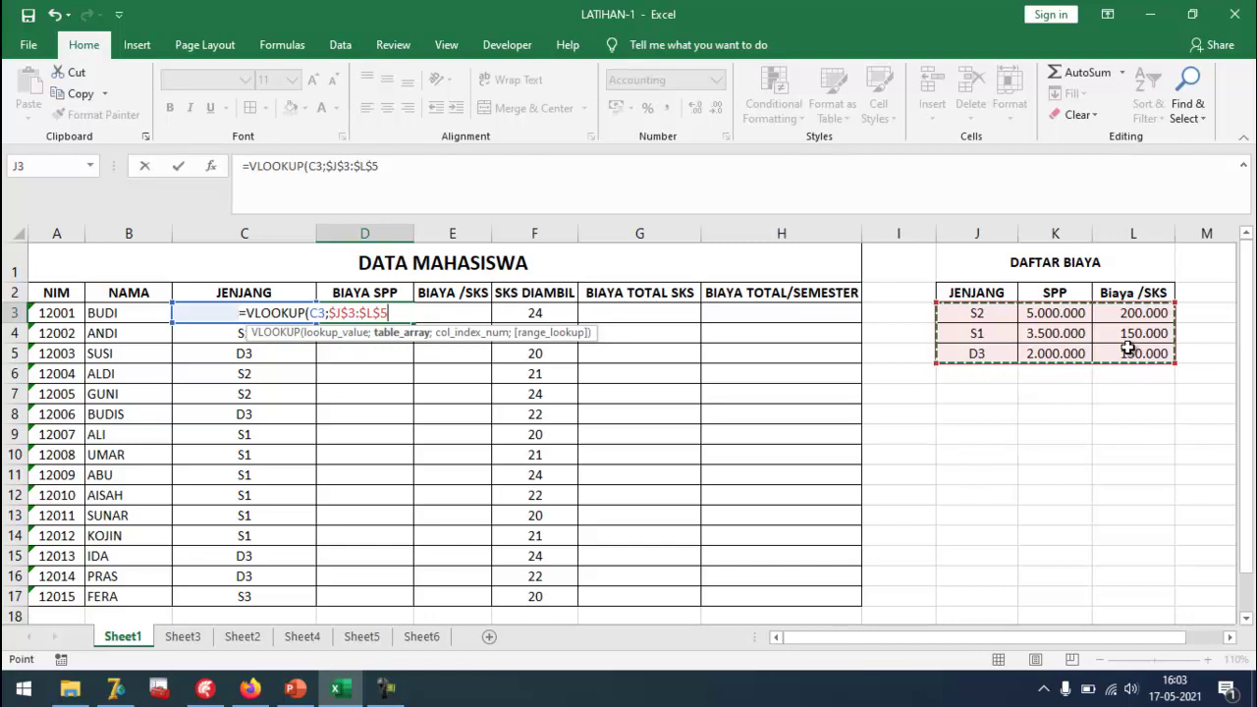
{"action": "type", "text": ";"}
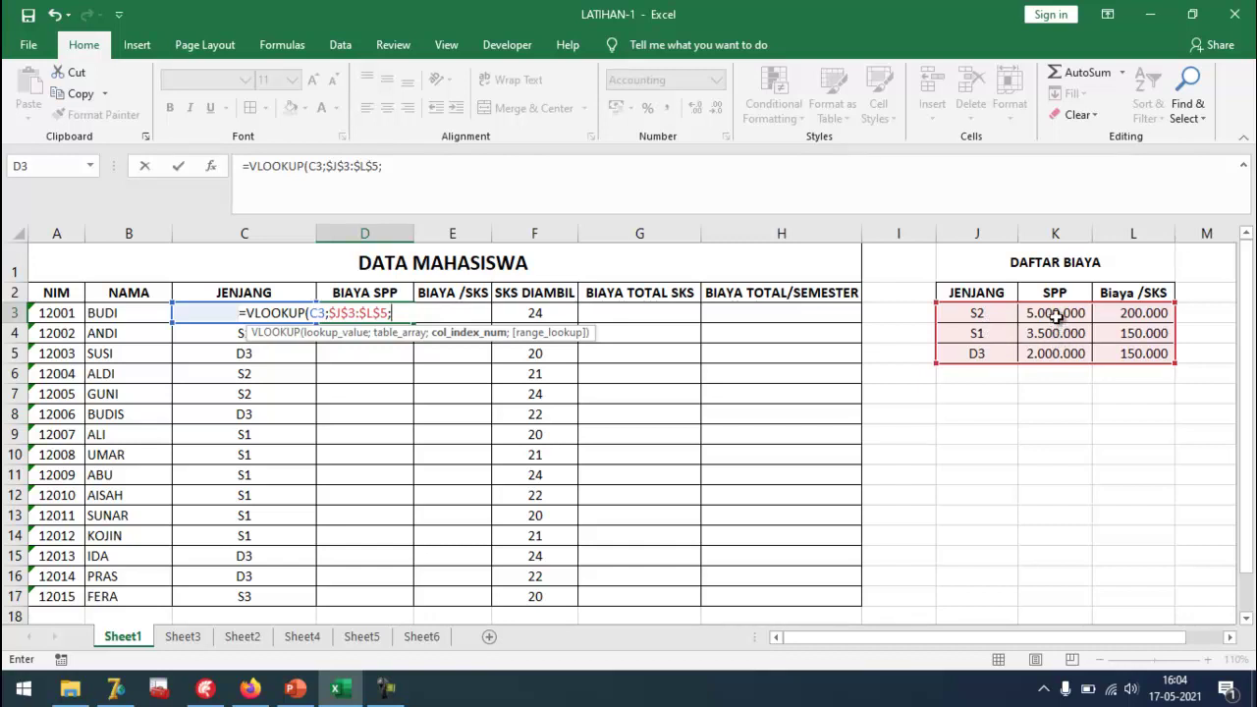
Complete the VLOOKUP formula in D3 with column index 2 and FALSE for an exact match.
{"action": "type", "text": "2"}
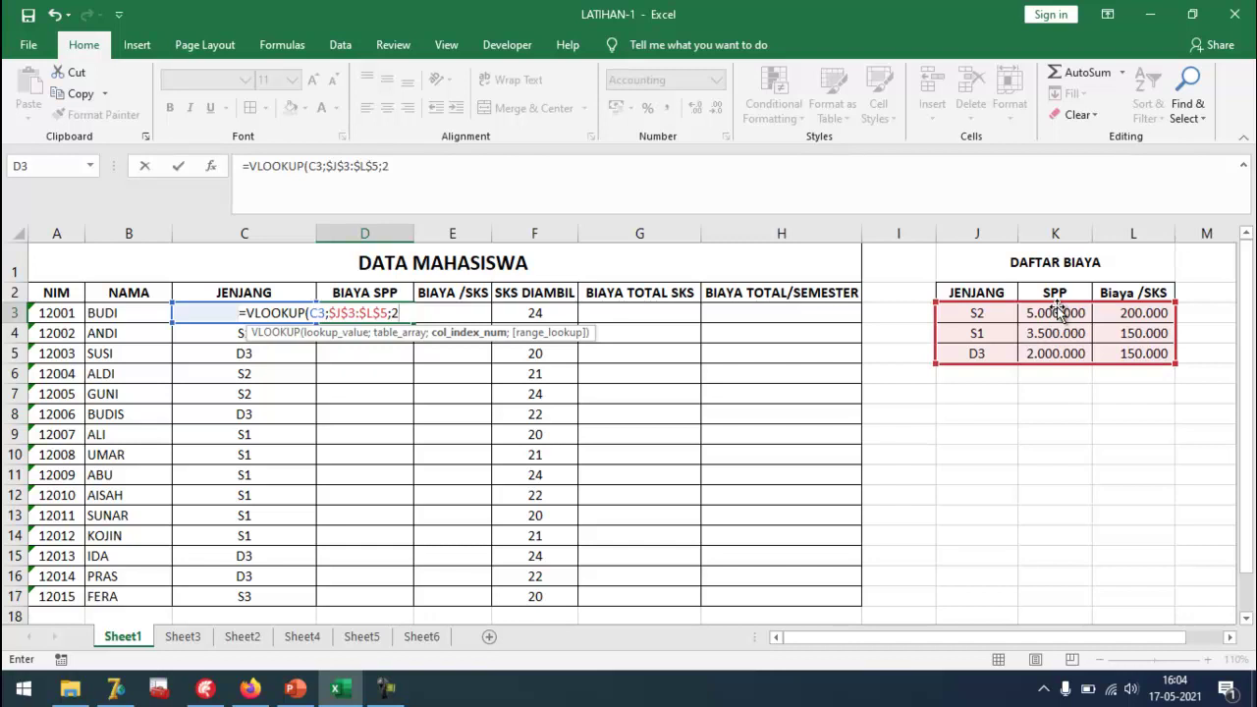
{"action": "type", "text": ";"}
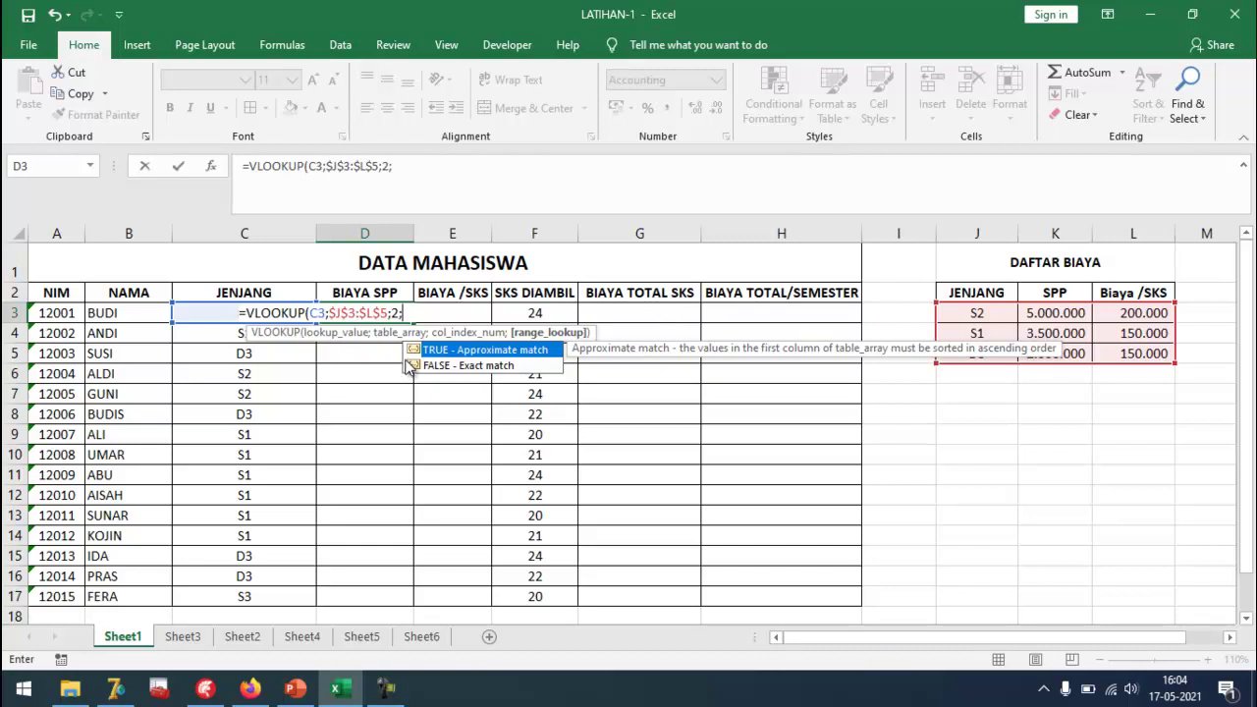
{"action": "left_click", "coordinate": [438, 368]}
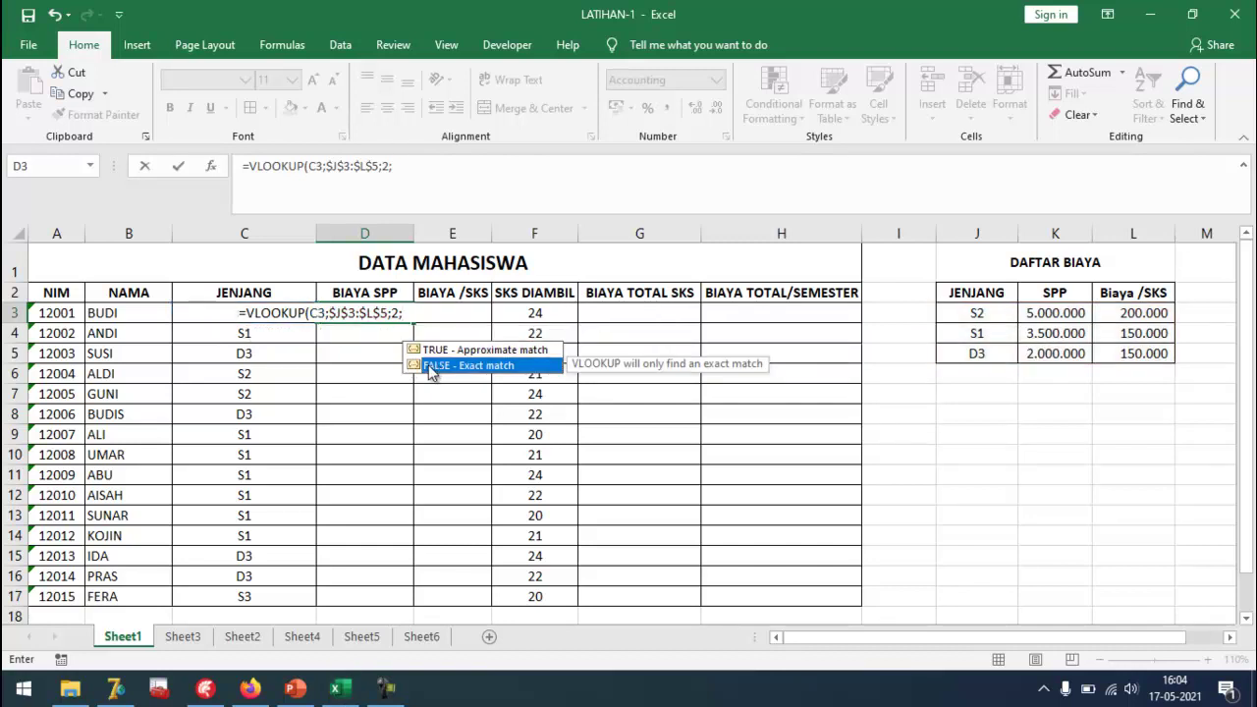
{"action": "double_click", "coordinate": [429, 367]}
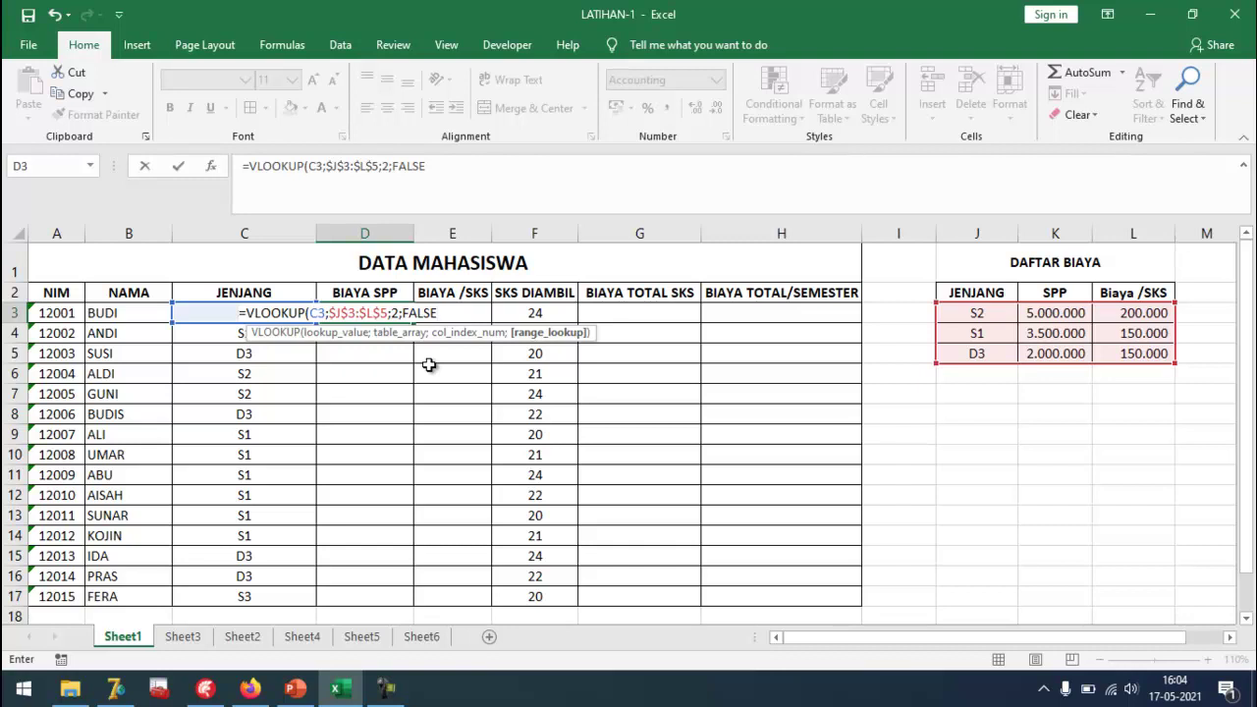
{"action": "type", "text": ")"}
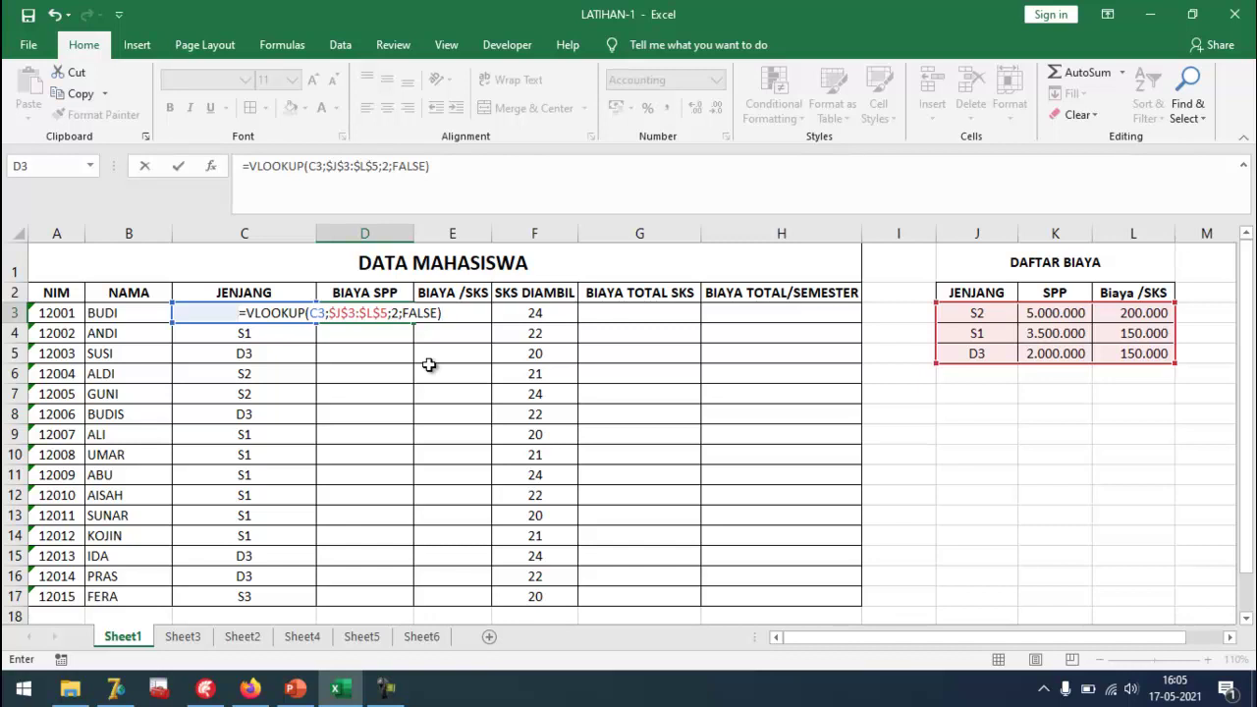
{"action": "key", "text": "Return"}
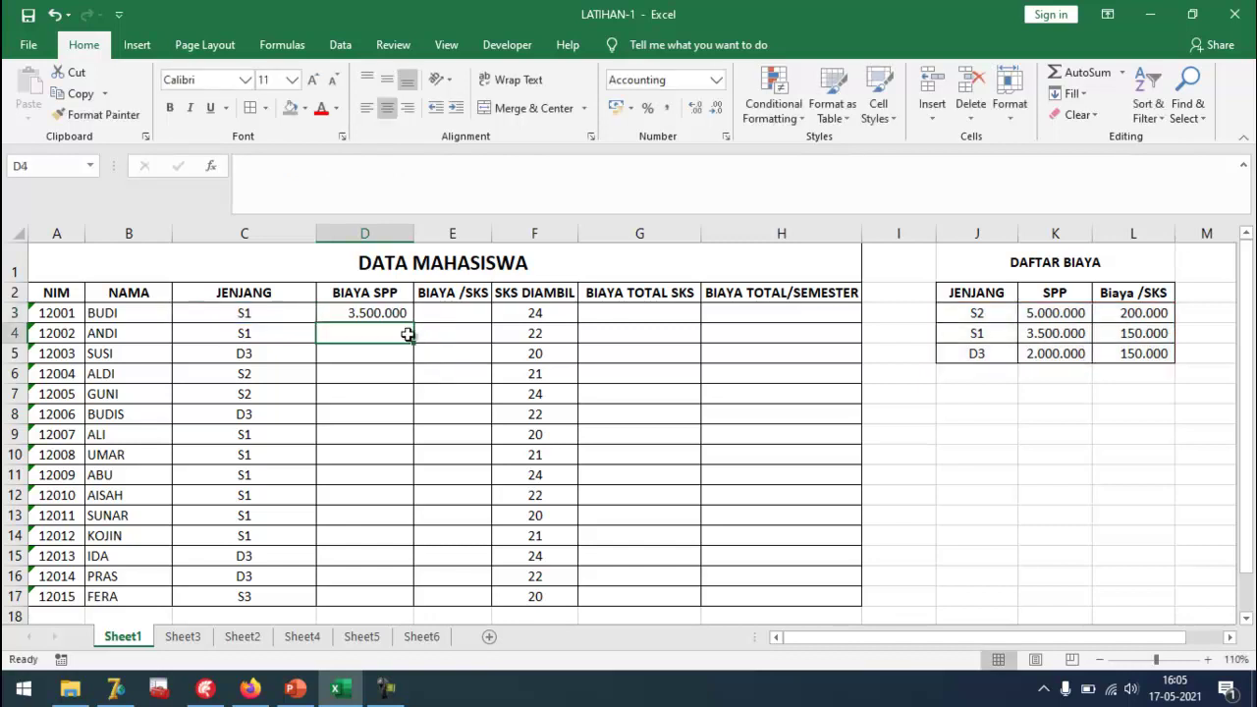
Check the D3 result against the S1 fee in the SPP column, then fill its formula down to D17.
{"action": "left_click", "coordinate": [379, 310]}
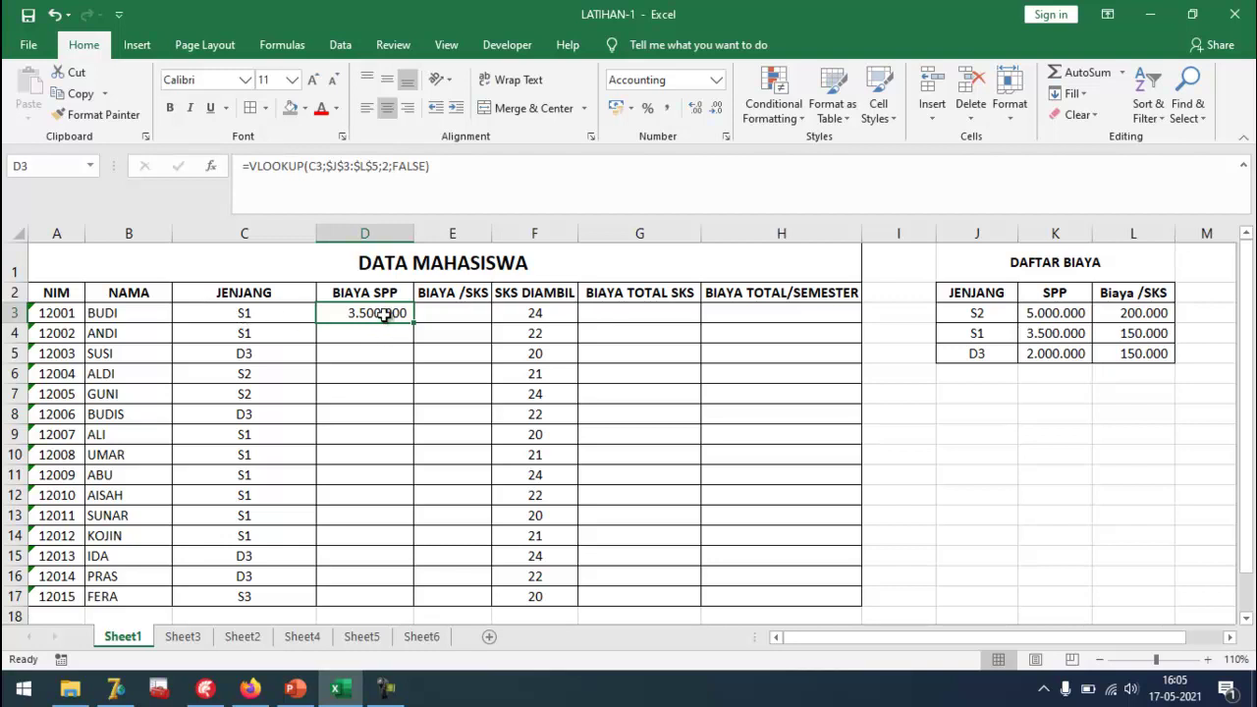
{"action": "left_click", "coordinate": [1062, 334]}
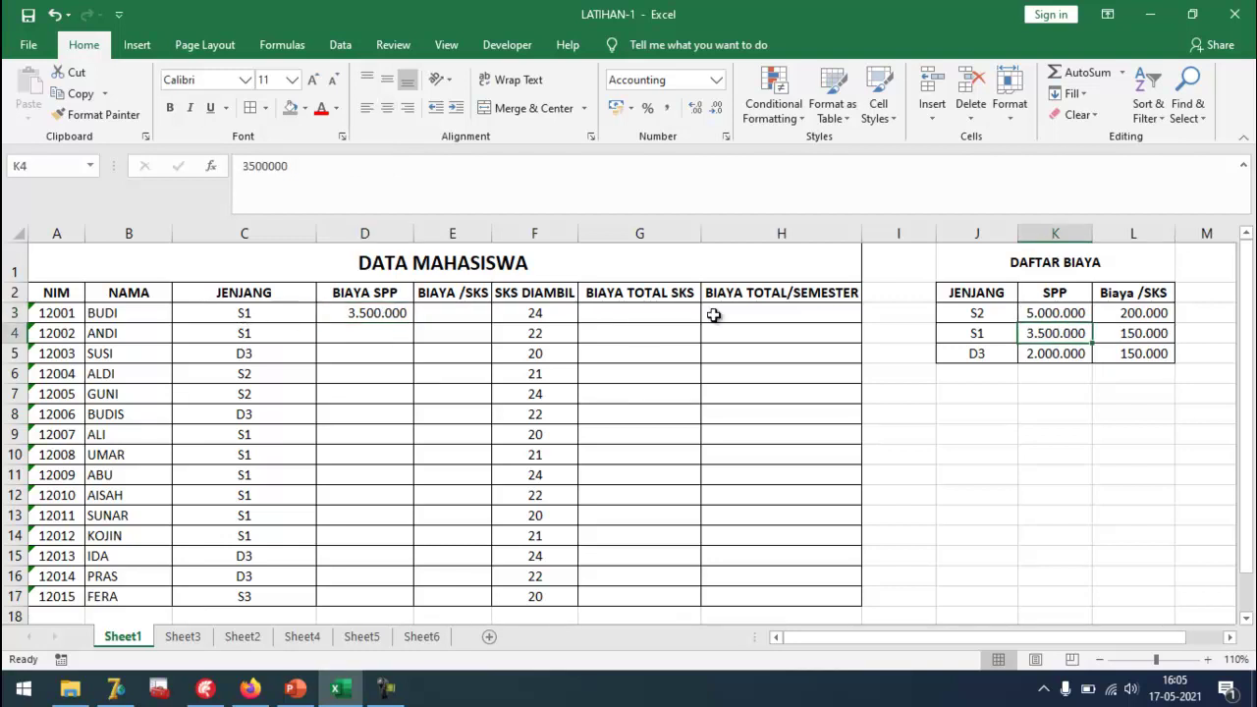
{"action": "left_click", "coordinate": [385, 316]}
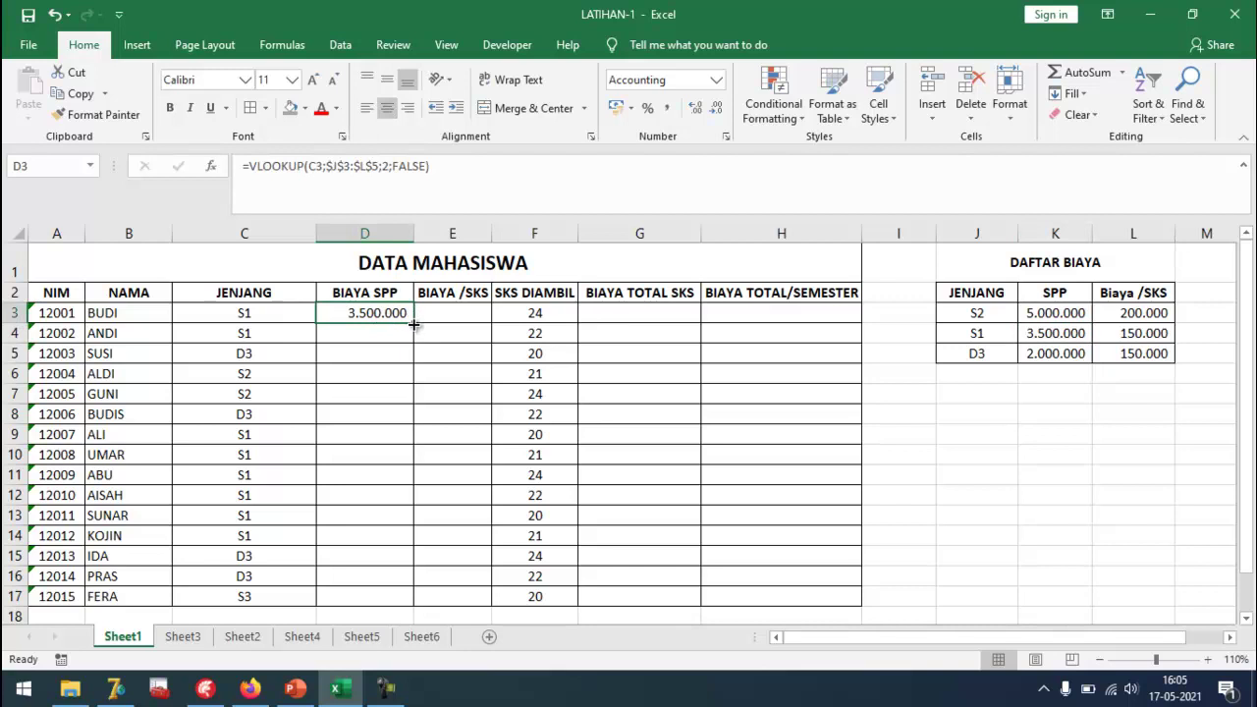
{"action": "left_click_drag", "start_coordinate": [414, 323], "coordinate": [414, 325]}
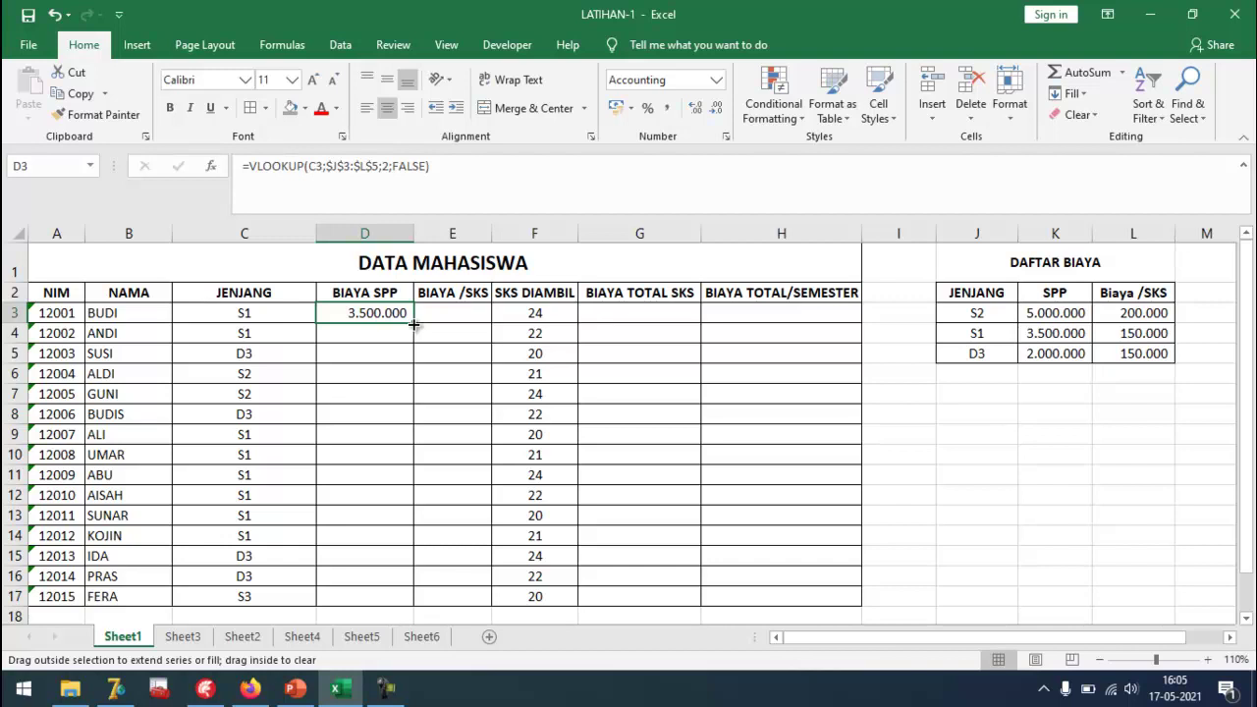
{"action": "left_click_drag", "start_coordinate": [414, 324], "coordinate": [387, 603]}
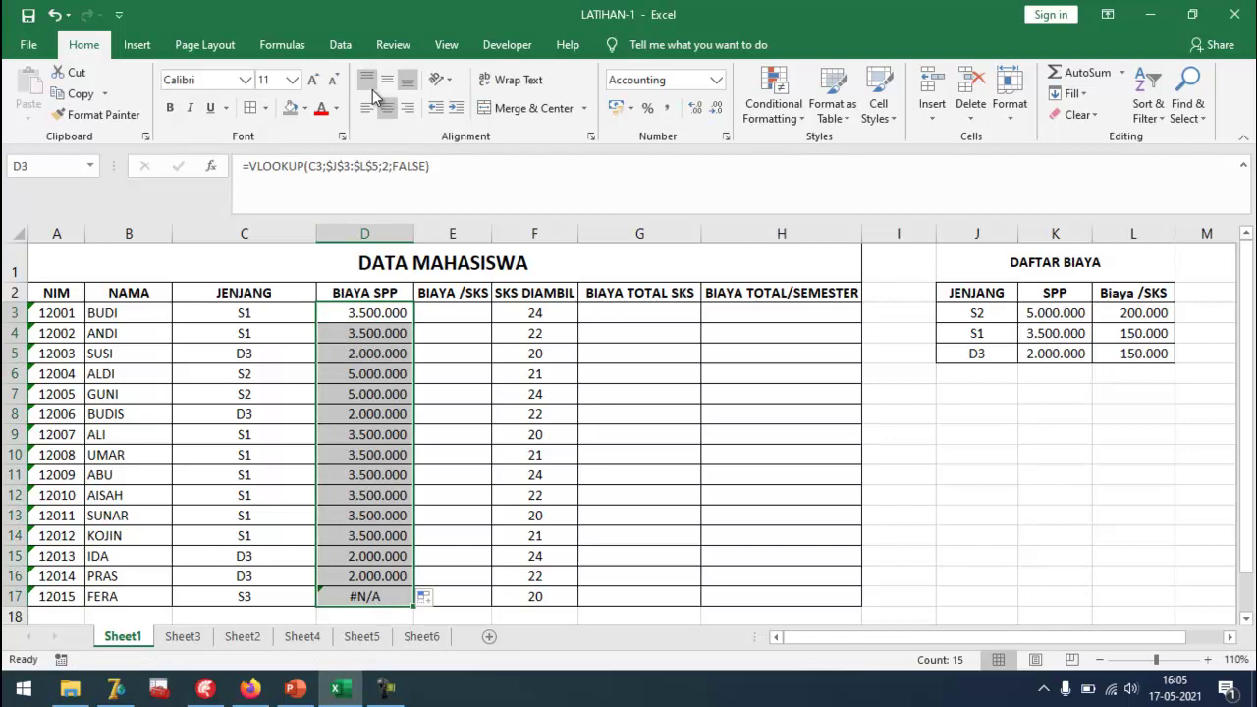
Examine the last student's BIAYA SPP result in D17 against the JENJANG in C17, and review the D3 formula.
{"action": "left_click", "coordinate": [592, 554]}
{"action": "left_click", "coordinate": [351, 599]}
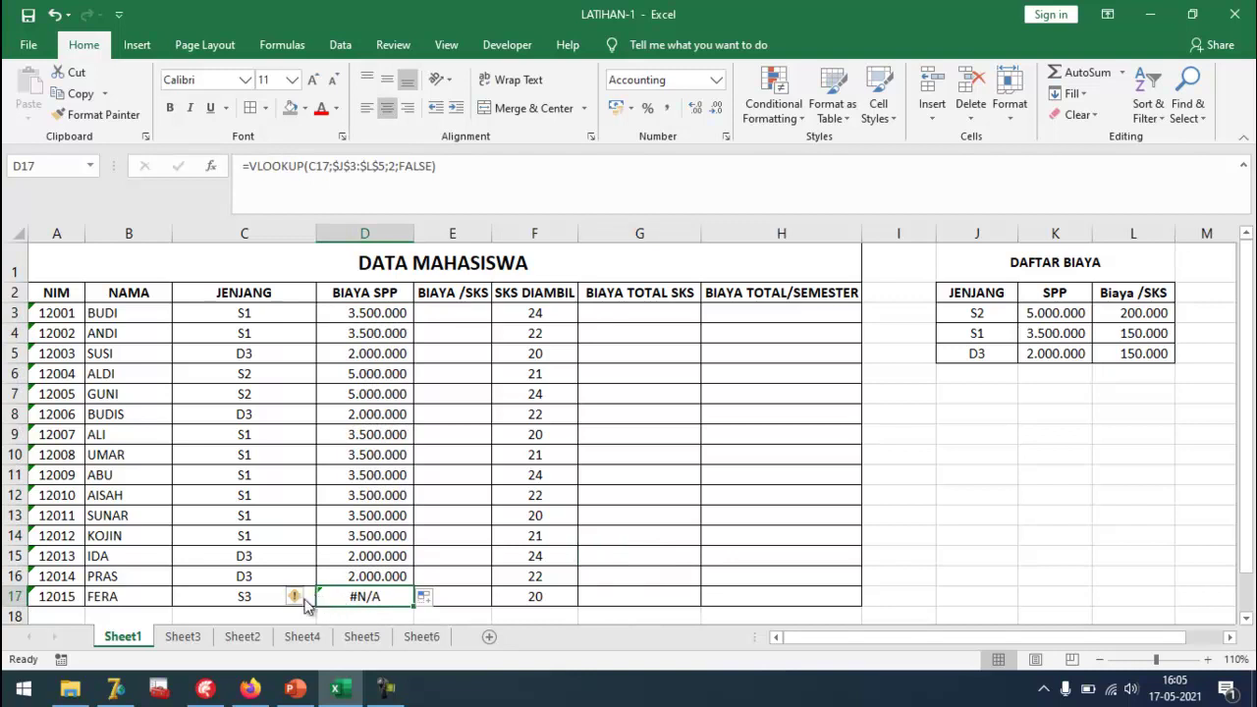
{"action": "left_click", "coordinate": [253, 601]}
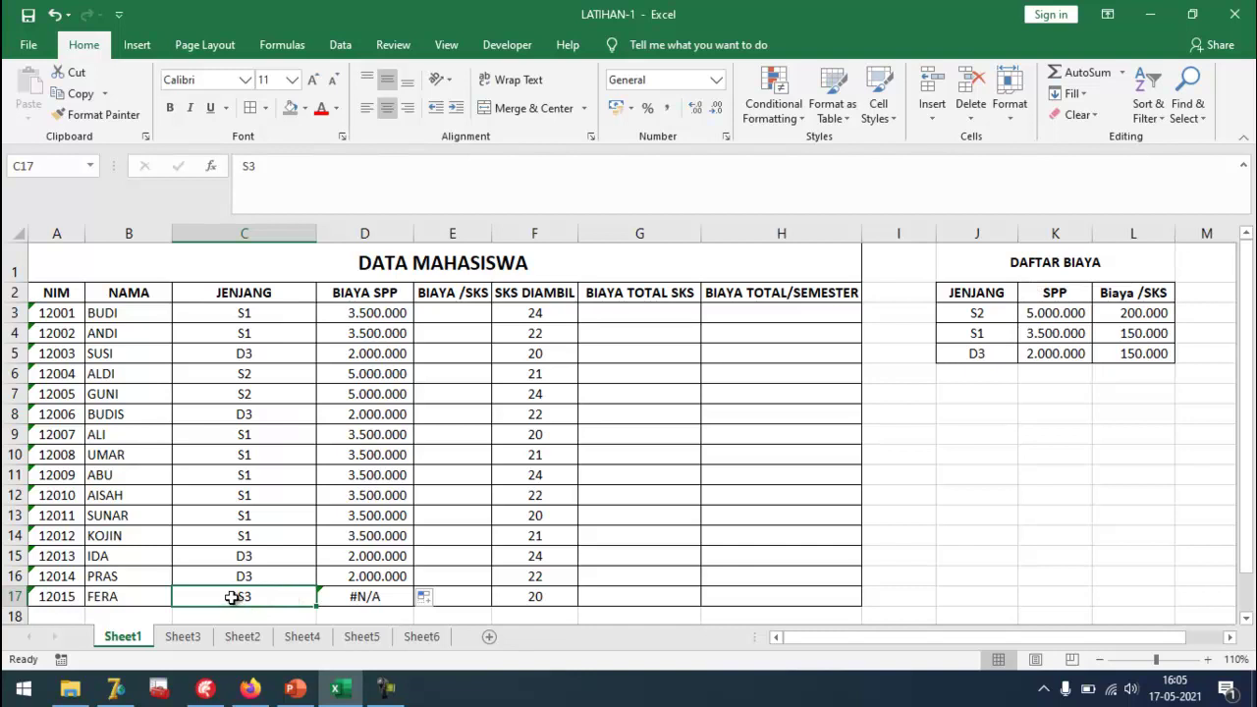
{"action": "left_click", "coordinate": [351, 598]}
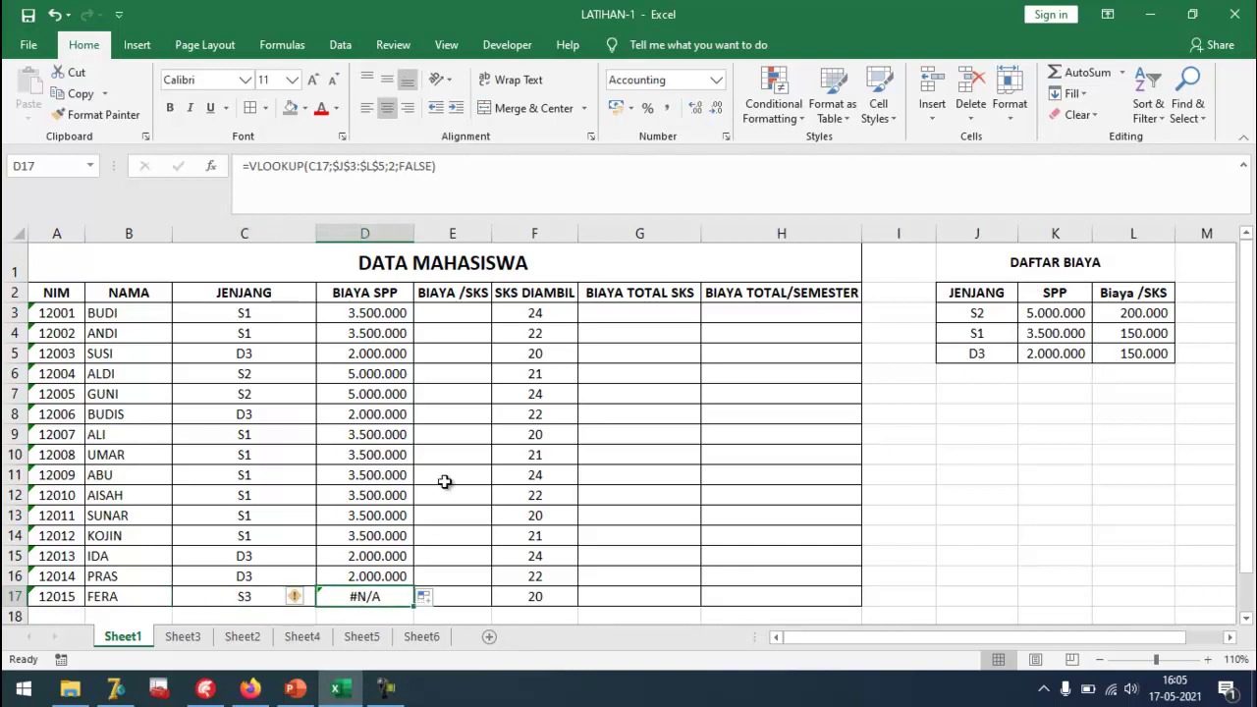
{"action": "left_click", "coordinate": [443, 530]}
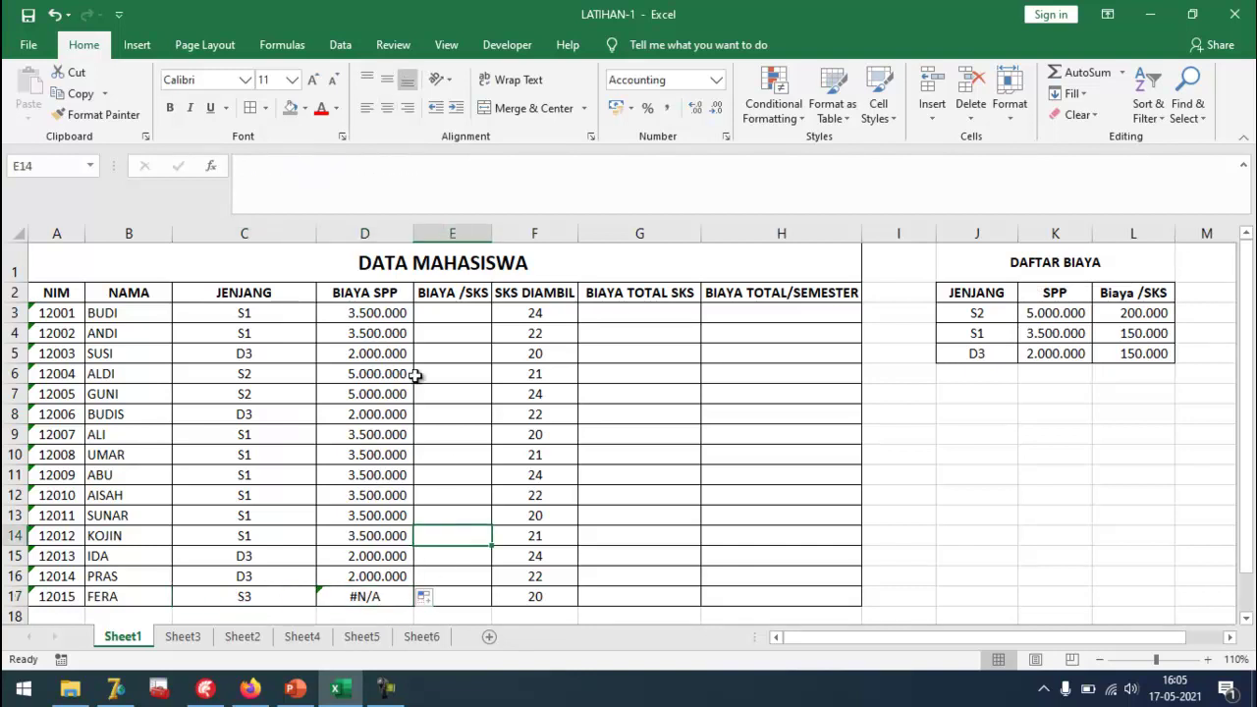
{"action": "left_click", "coordinate": [396, 316]}
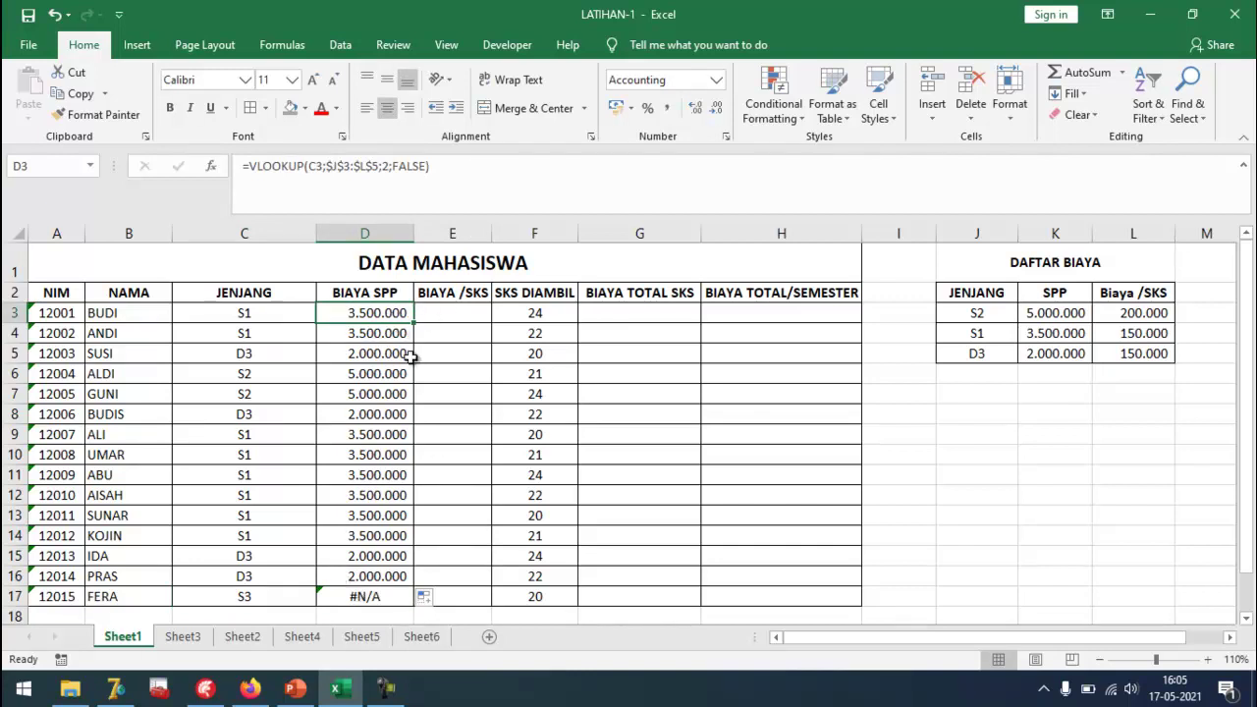
Begin a VLOOKUP formula in E3 under BIAYA /SKS.
{"action": "left_click", "coordinate": [433, 307]}
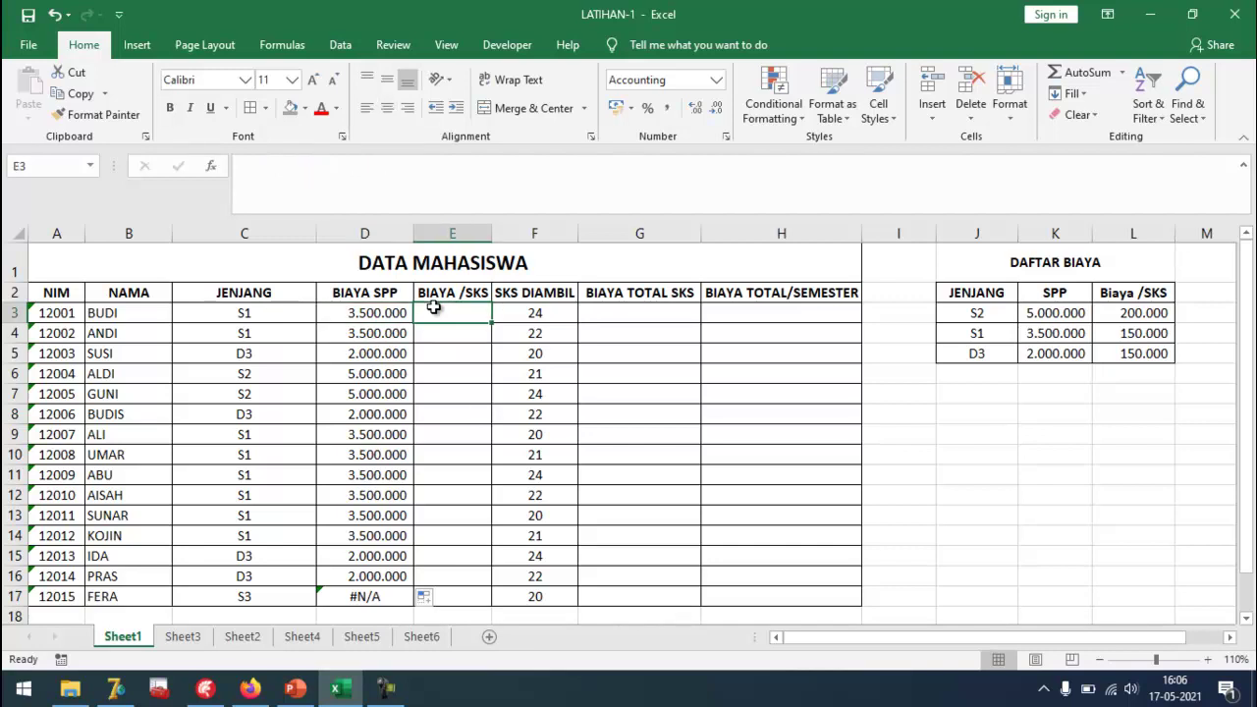
{"action": "type", "text": "=V"}
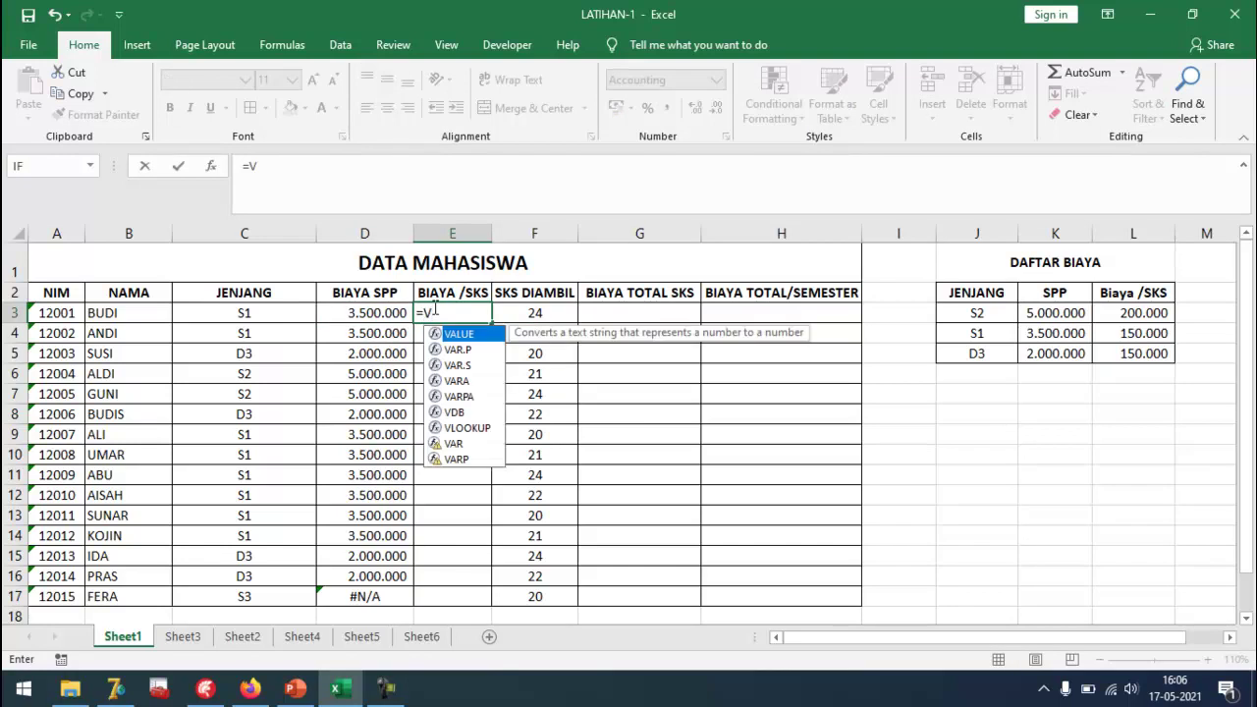
{"action": "type", "text": "LO"}
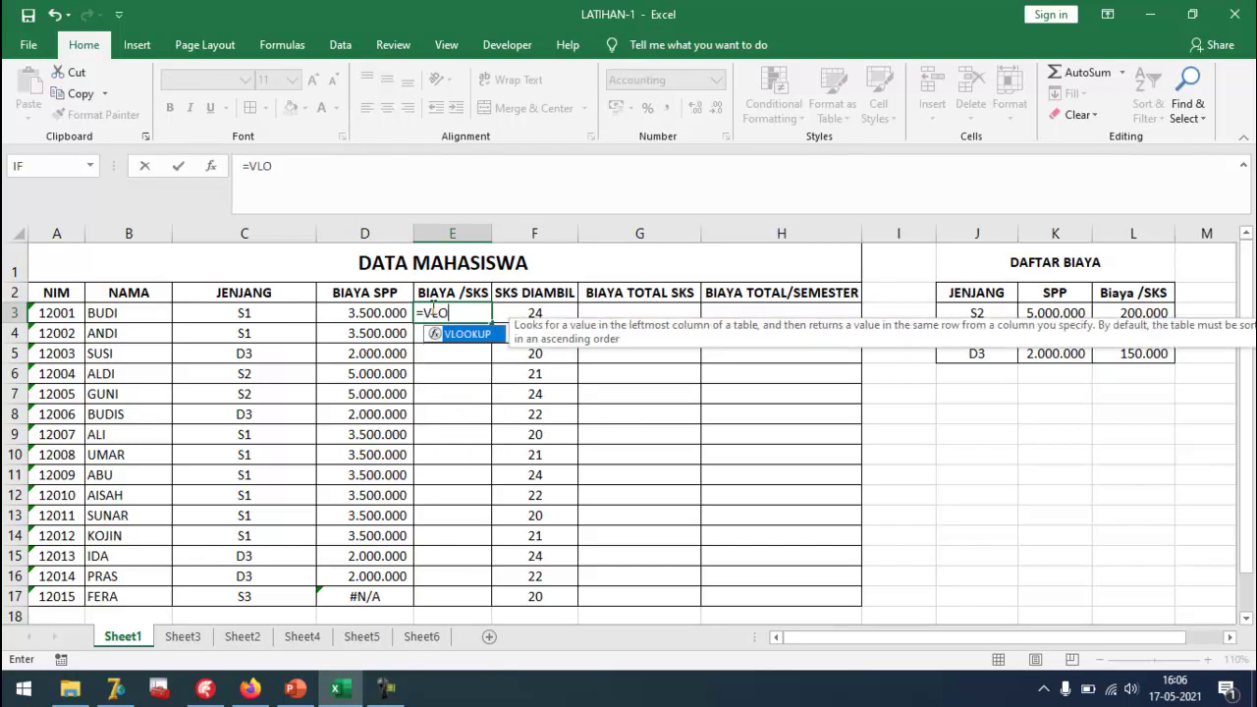
{"action": "double_click", "coordinate": [472, 335]}
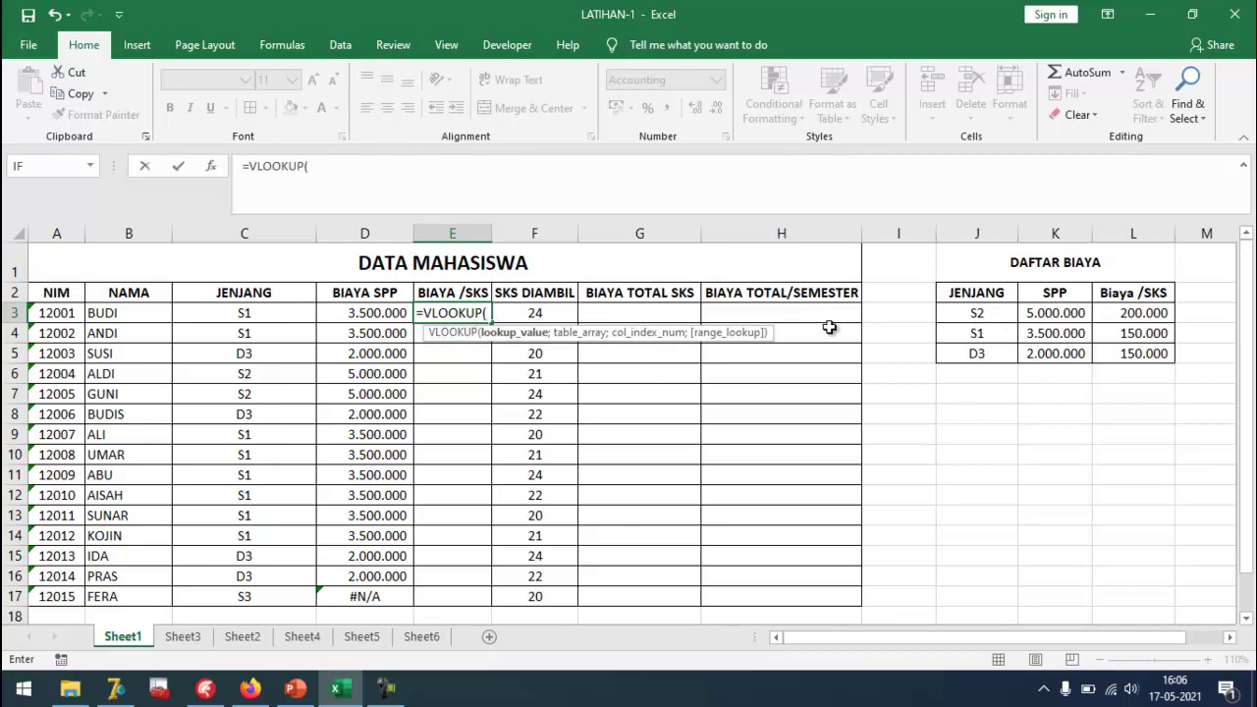
{"action": "left_click_drag", "start_coordinate": [981, 314], "coordinate": [1146, 356]}
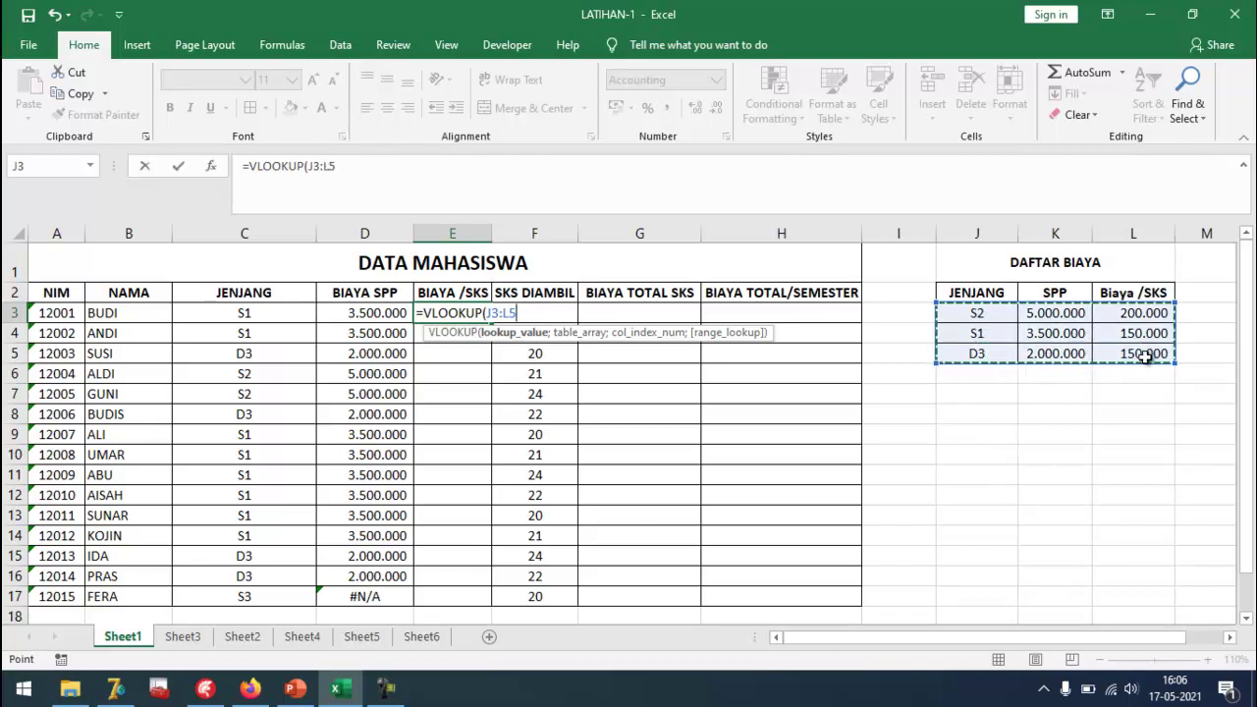
{"action": "key", "text": "F4"}
{"action": "type", "text": ";"}
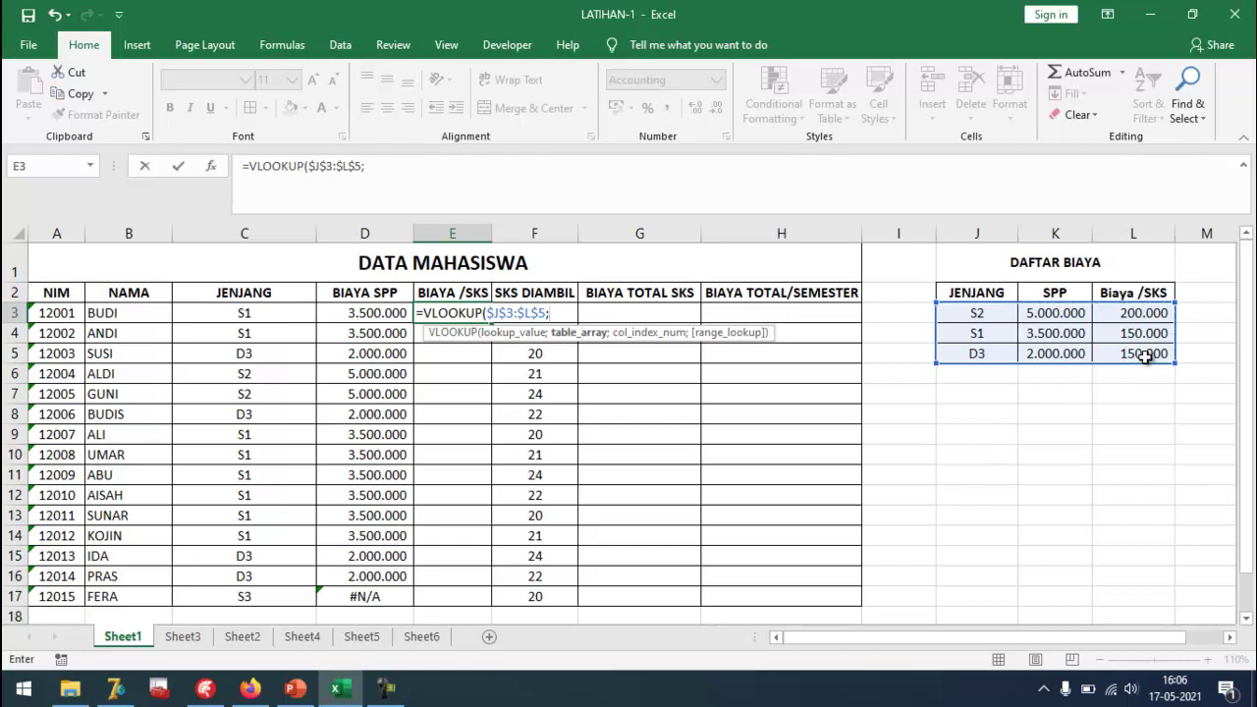
{"action": "key", "text": "BackSpace"}
{"action": "key", "text": "BackSpace"}
{"action": "key", "text": "BackSpace"}
{"action": "key", "text": "BackSpace"}
{"action": "key", "text": "BackSpace"}
{"action": "key", "text": "BackSpace"}
{"action": "key", "text": "BackSpace"}
{"action": "key", "text": "BackSpace"}
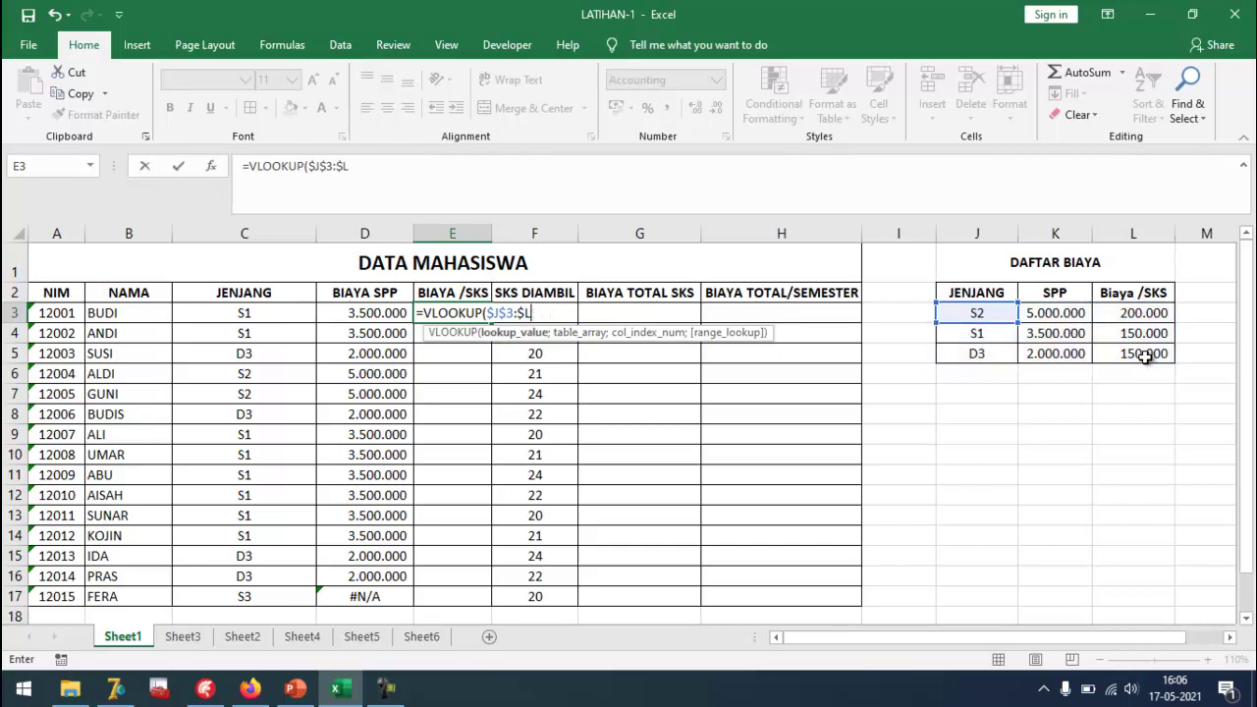
{"action": "key", "text": "BackSpace"}
{"action": "key", "text": "BackSpace"}
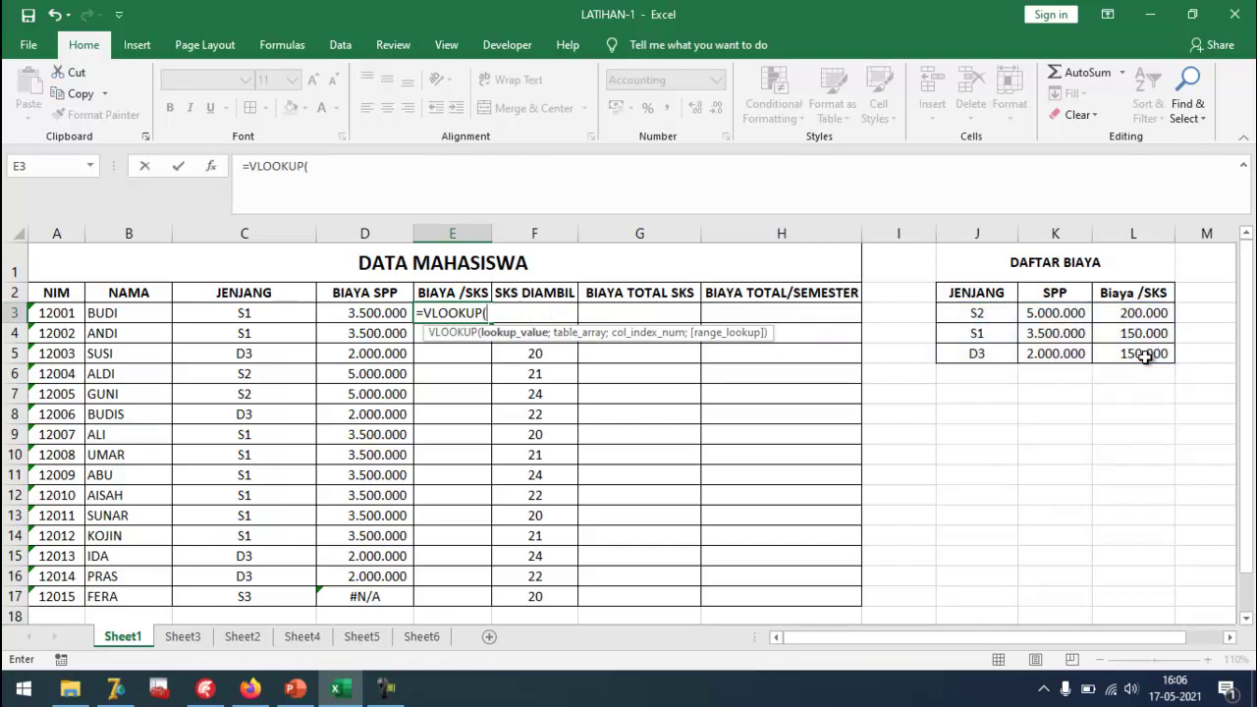
Set the E3 formula's lookup value to C3 and its table array to the absolute range $J$3:$L$5.
{"action": "left_click", "coordinate": [240, 310]}
{"action": "type", "text": ";"}
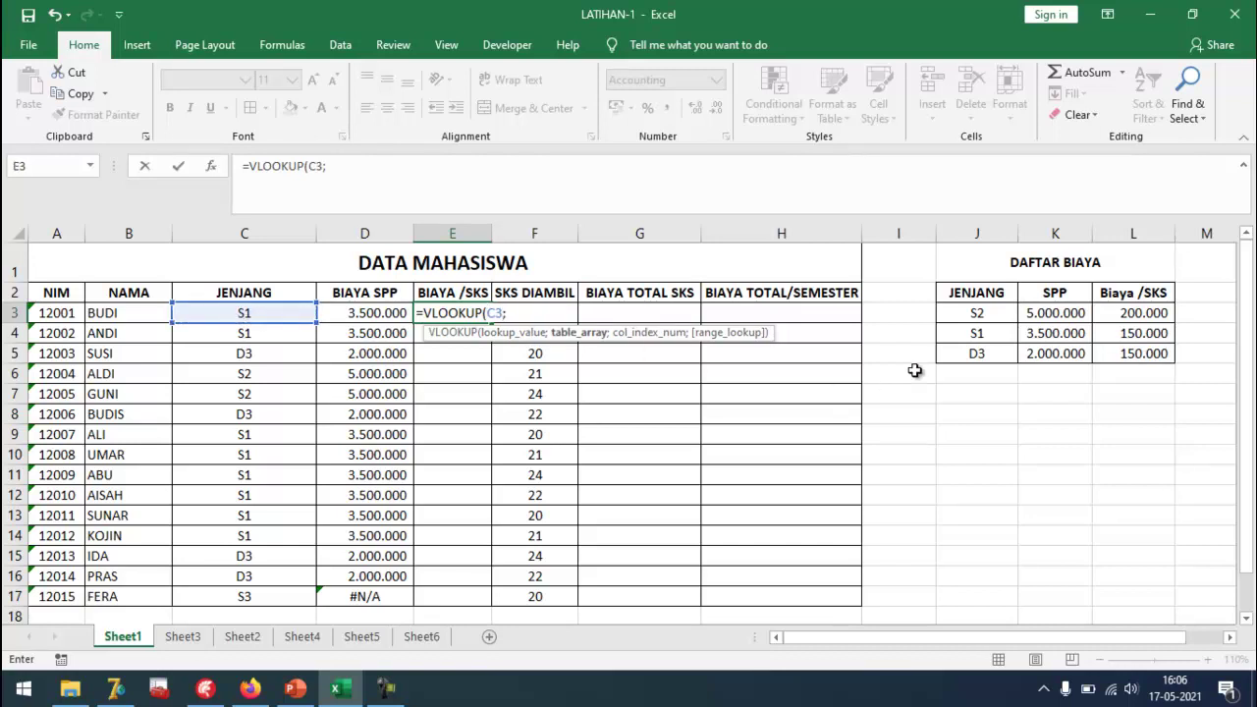
{"action": "left_click_drag", "start_coordinate": [977, 314], "coordinate": [1113, 346]}
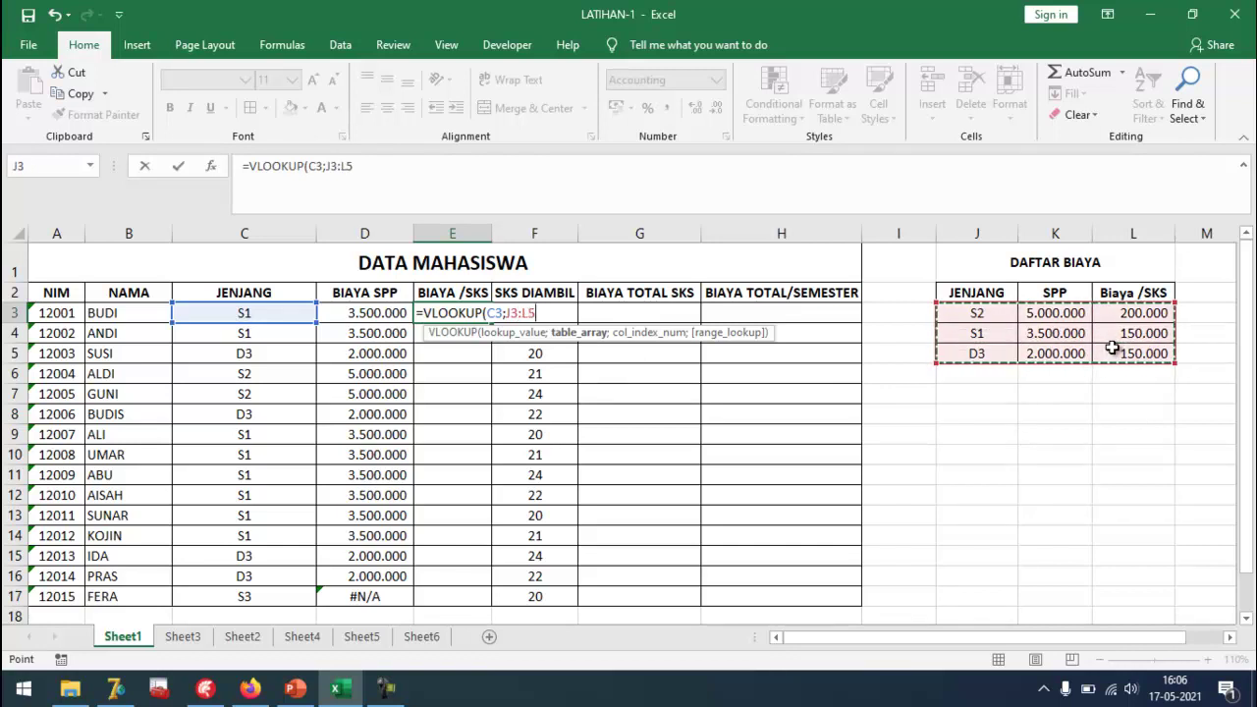
{"action": "key", "text": "F4"}
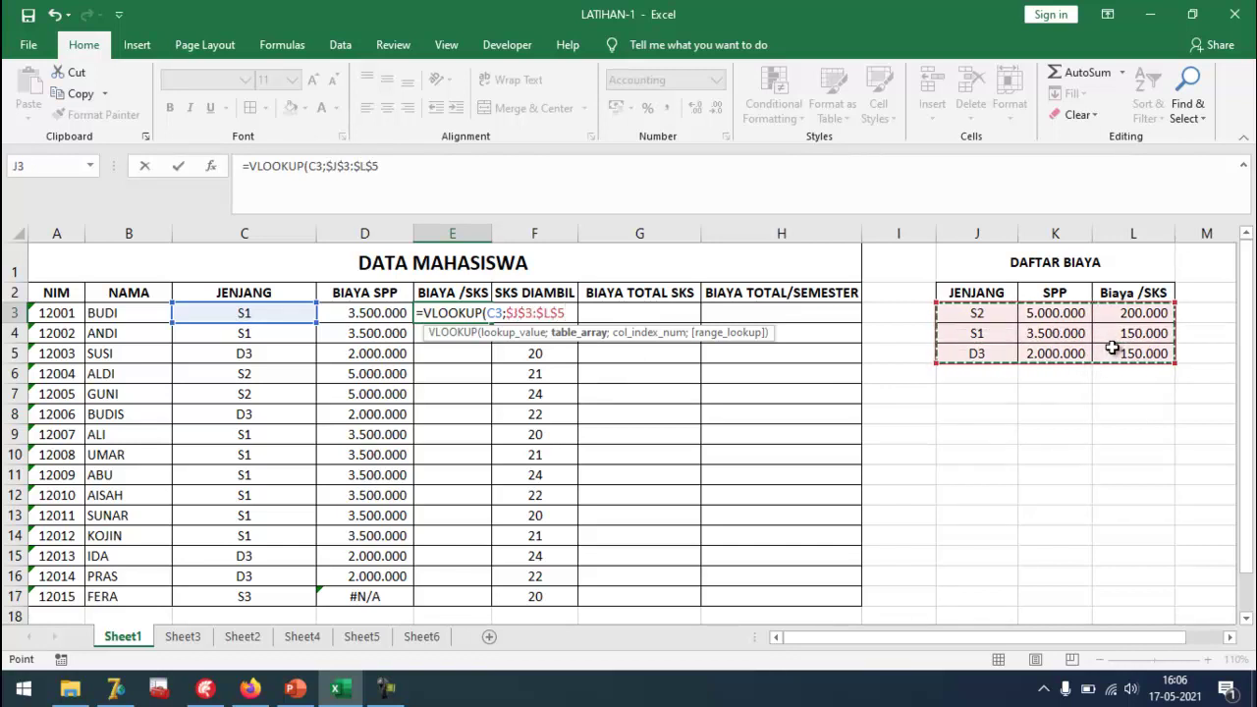
Complete the VLOOKUP formula in E3 with column index 3 and FALSE for an exact match.
{"action": "type", "text": ";3"}
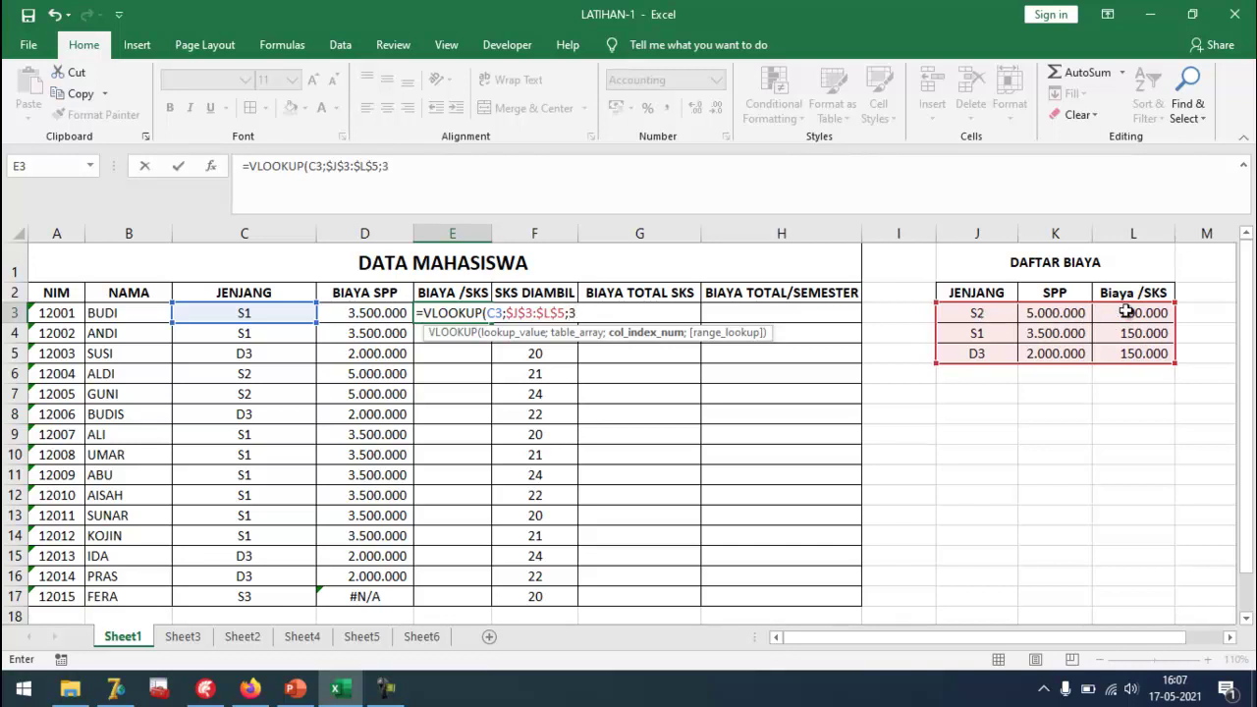
{"action": "type", "text": ";"}
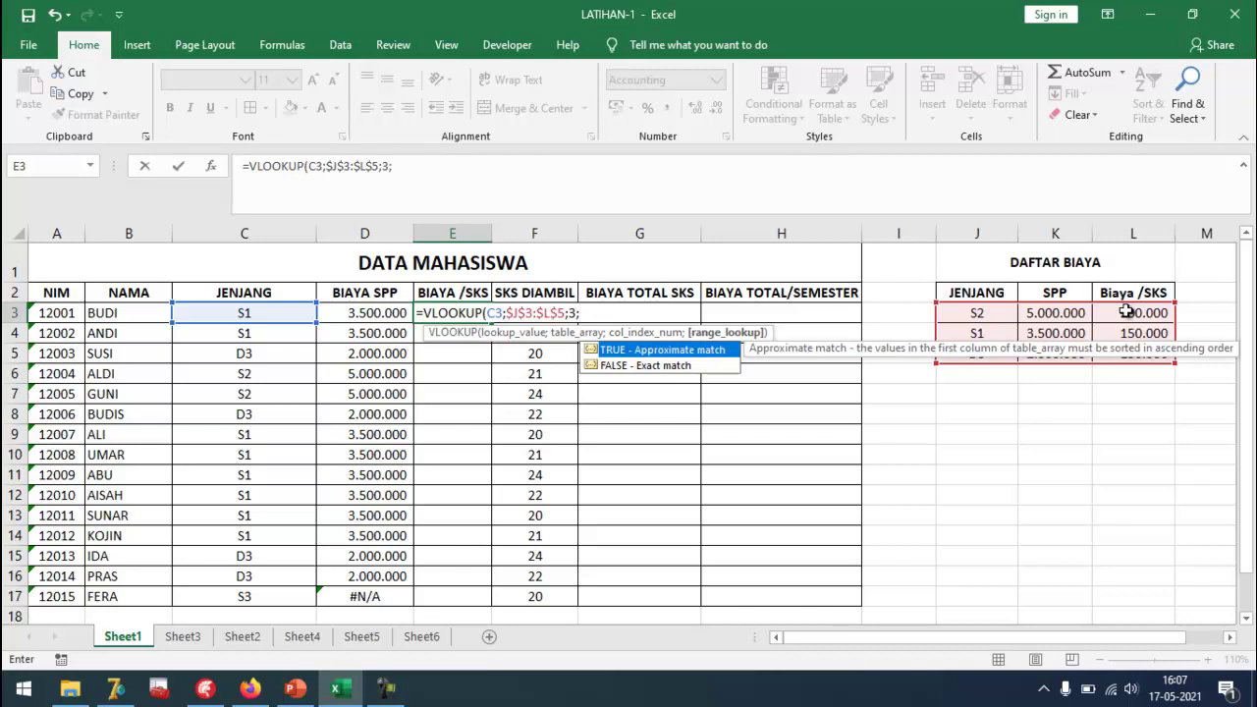
{"action": "type", "text": "FALSE)"}
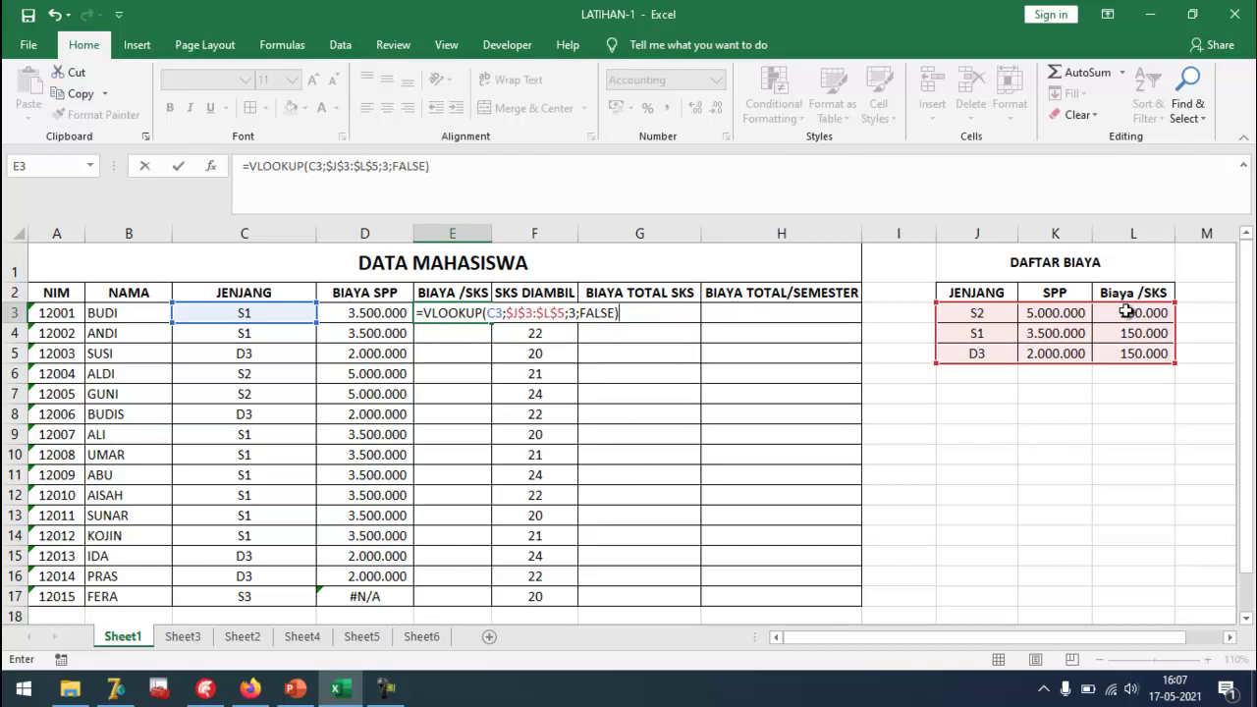
{"action": "key", "text": "Return"}
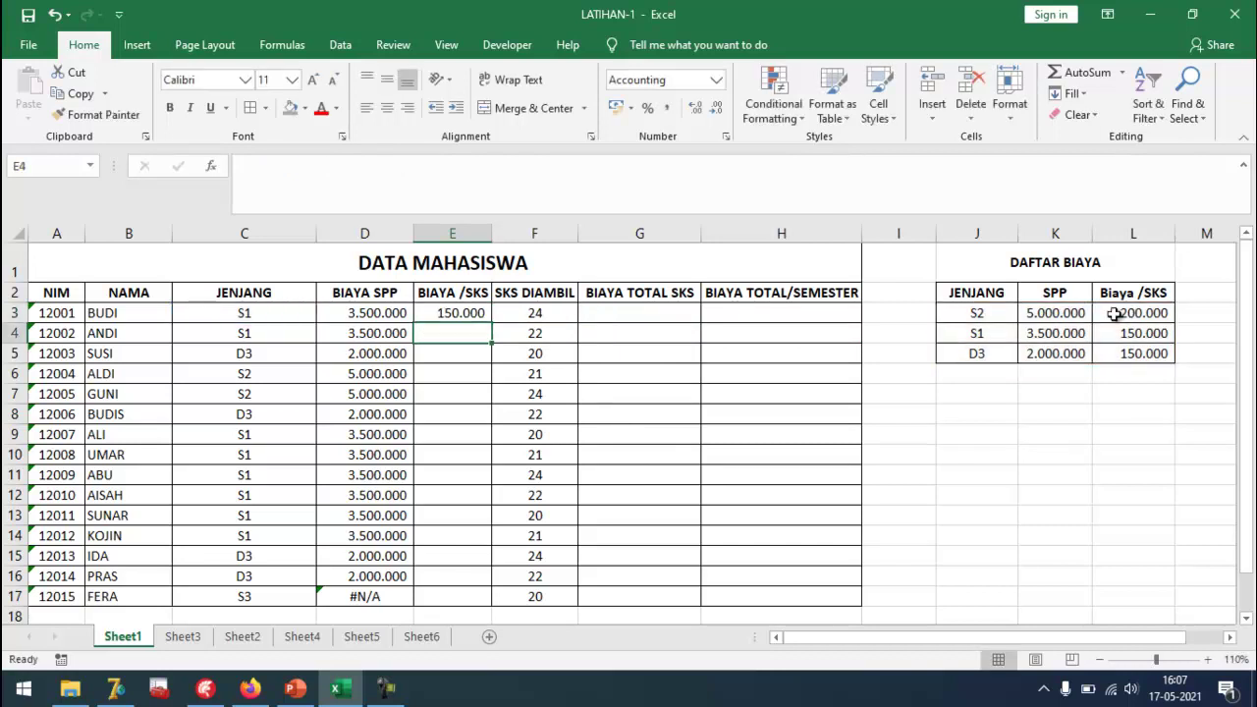
Fill the E3 formula down the BIAYA /SKS column to E17 and review the first-row formulas in E3 and D3.
{"action": "left_click", "coordinate": [452, 313]}
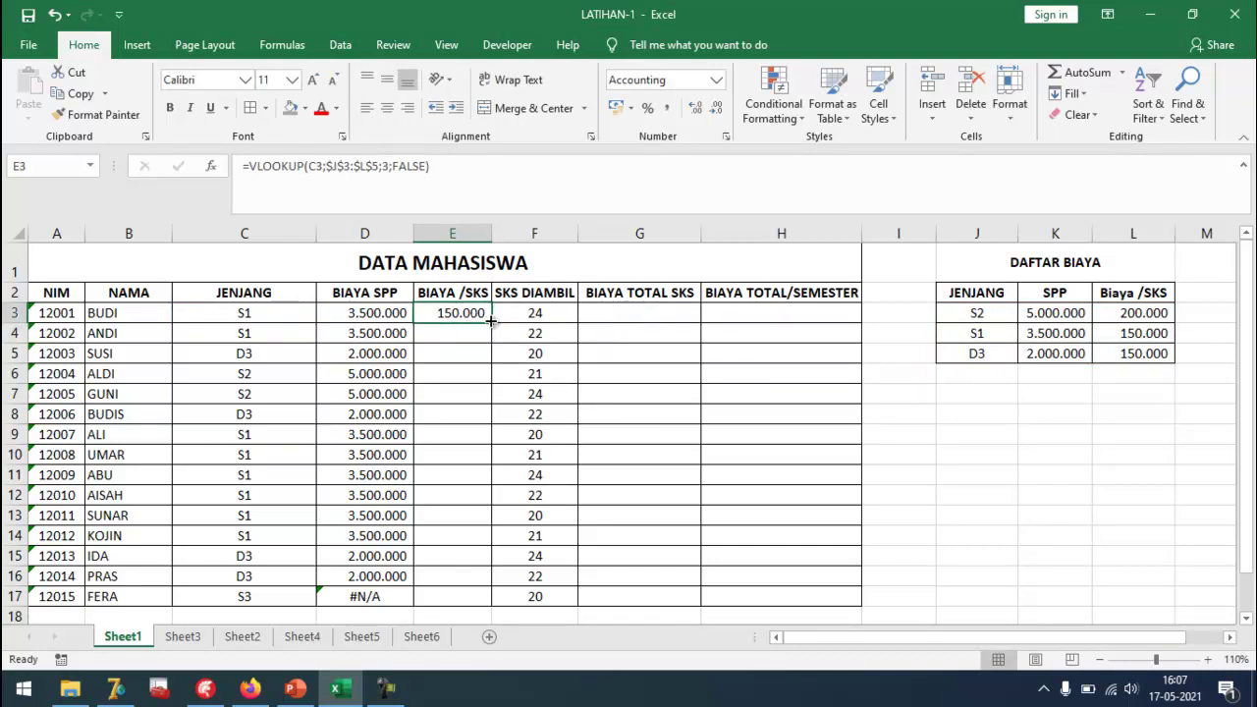
{"action": "left_click_drag", "start_coordinate": [490, 321], "coordinate": [490, 321]}
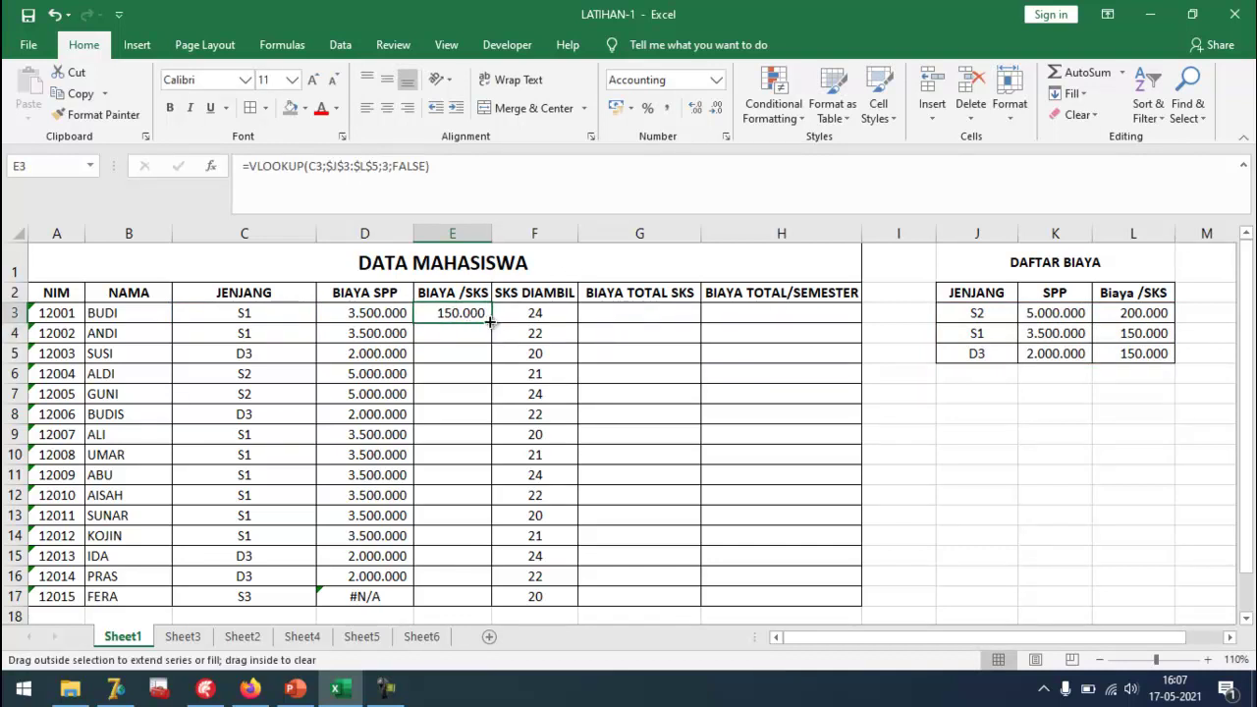
{"action": "left_click_drag", "start_coordinate": [490, 327], "coordinate": [471, 598]}
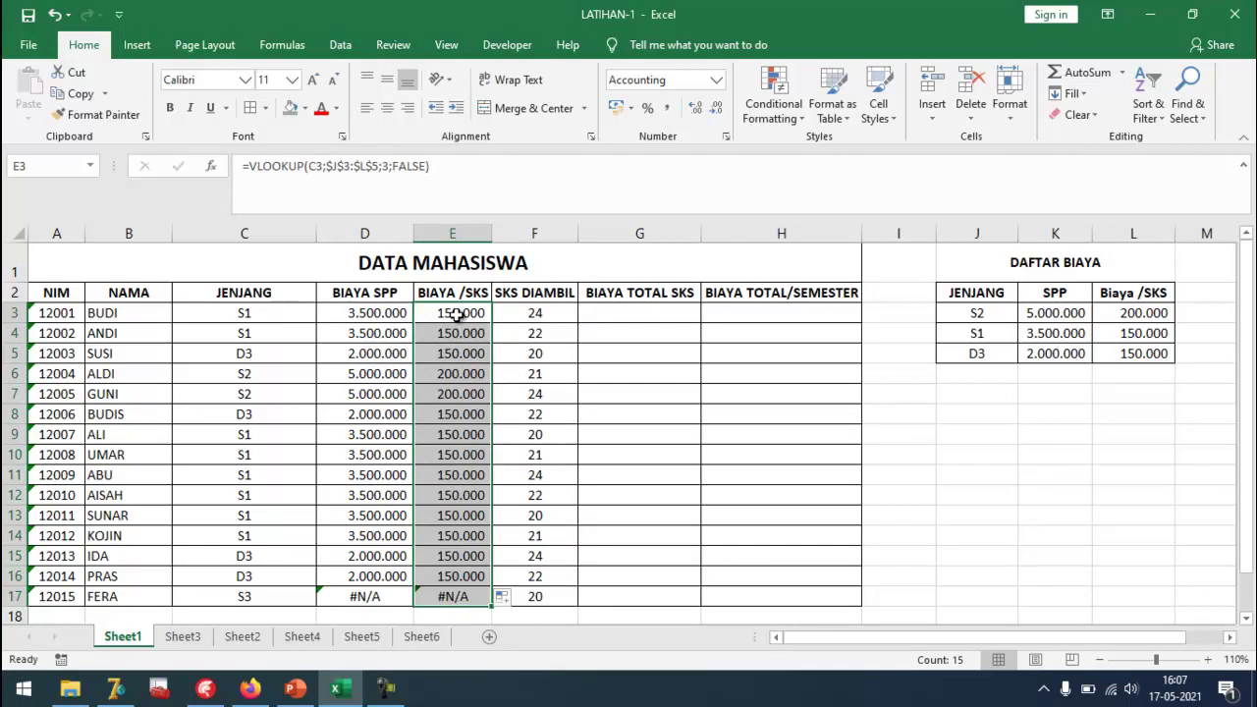
{"action": "left_click", "coordinate": [457, 315]}
{"action": "left_click", "coordinate": [364, 314]}
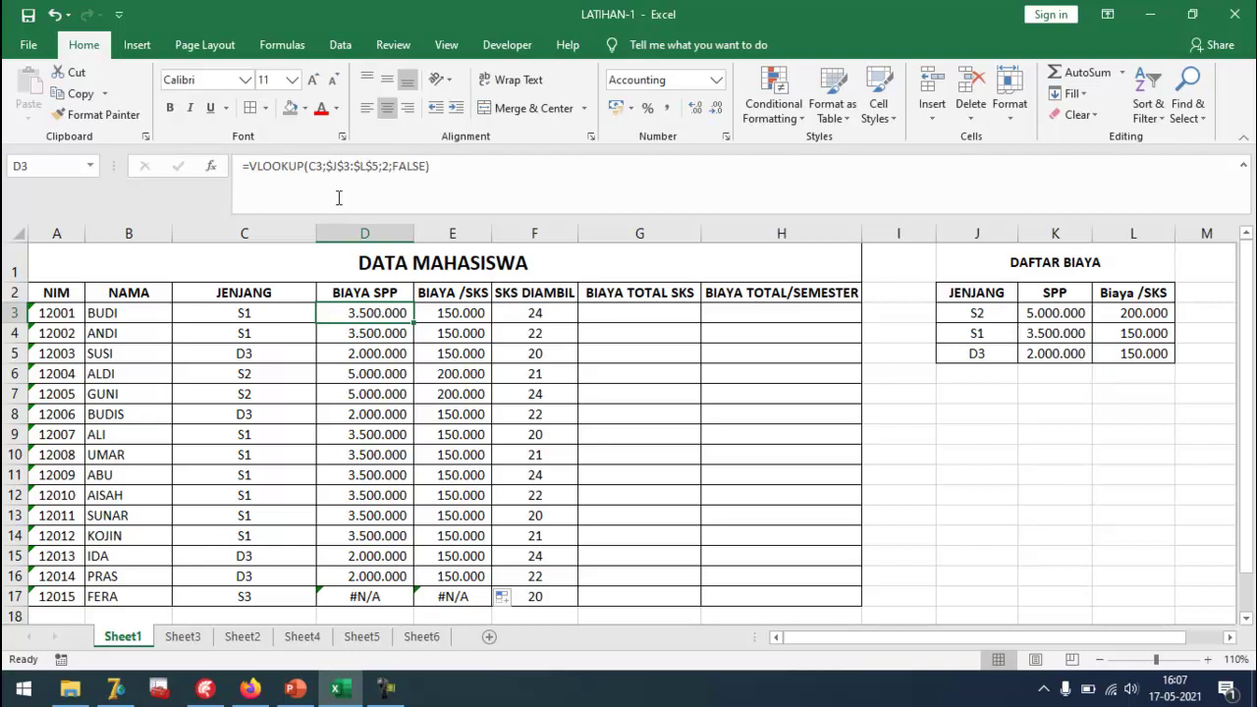
Examine the table array and lookup value arguments of the VLOOKUP formula in D3.
{"action": "left_click_drag", "start_coordinate": [325, 165], "coordinate": [377, 165]}
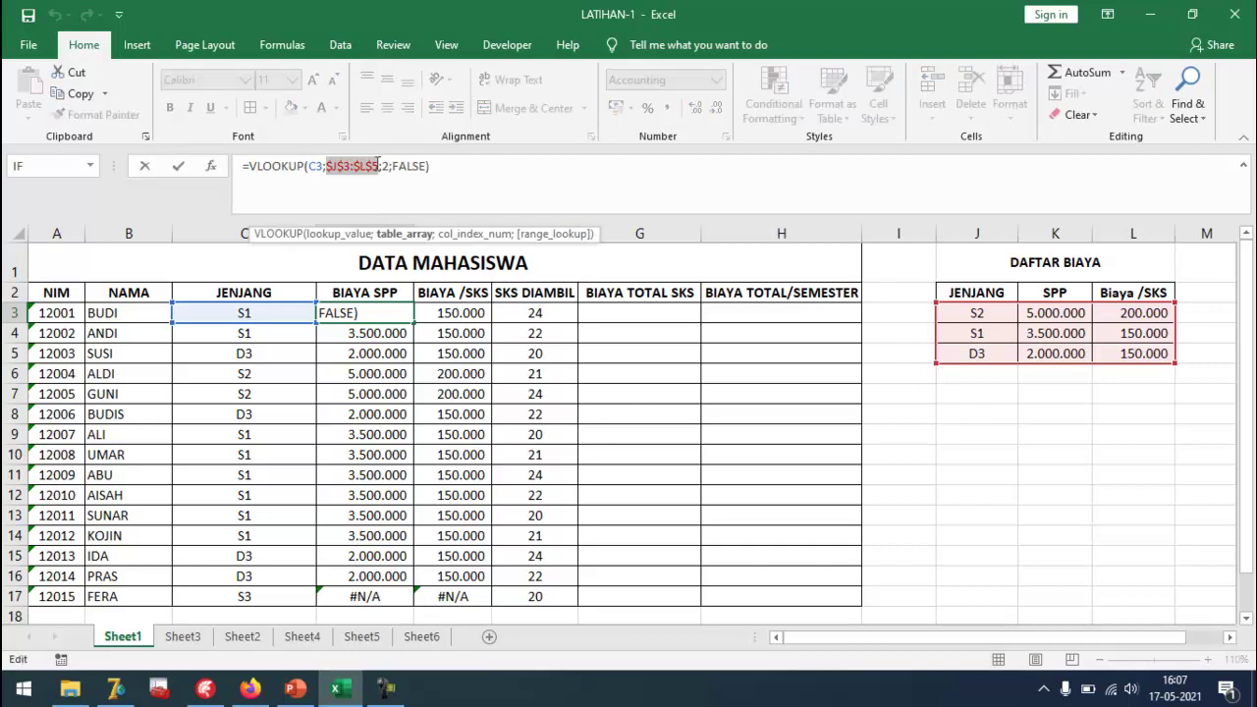
{"action": "left_click", "coordinate": [350, 194]}
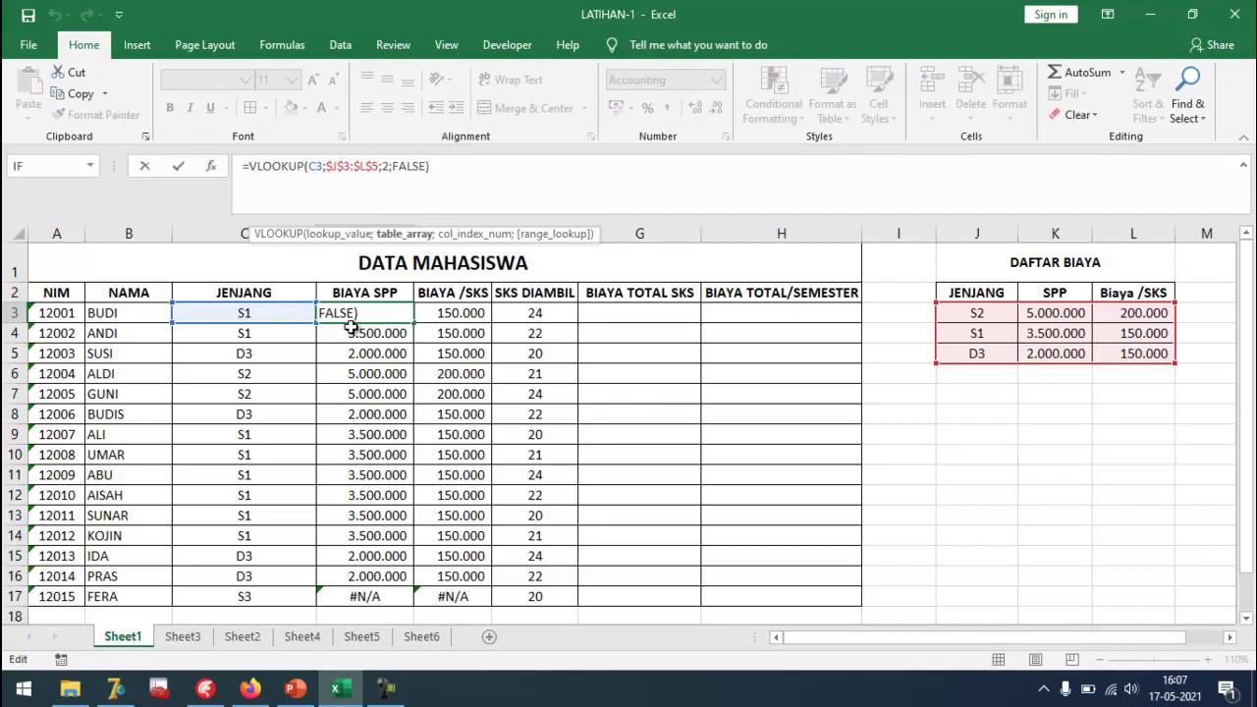
{"action": "key", "text": "Escape"}
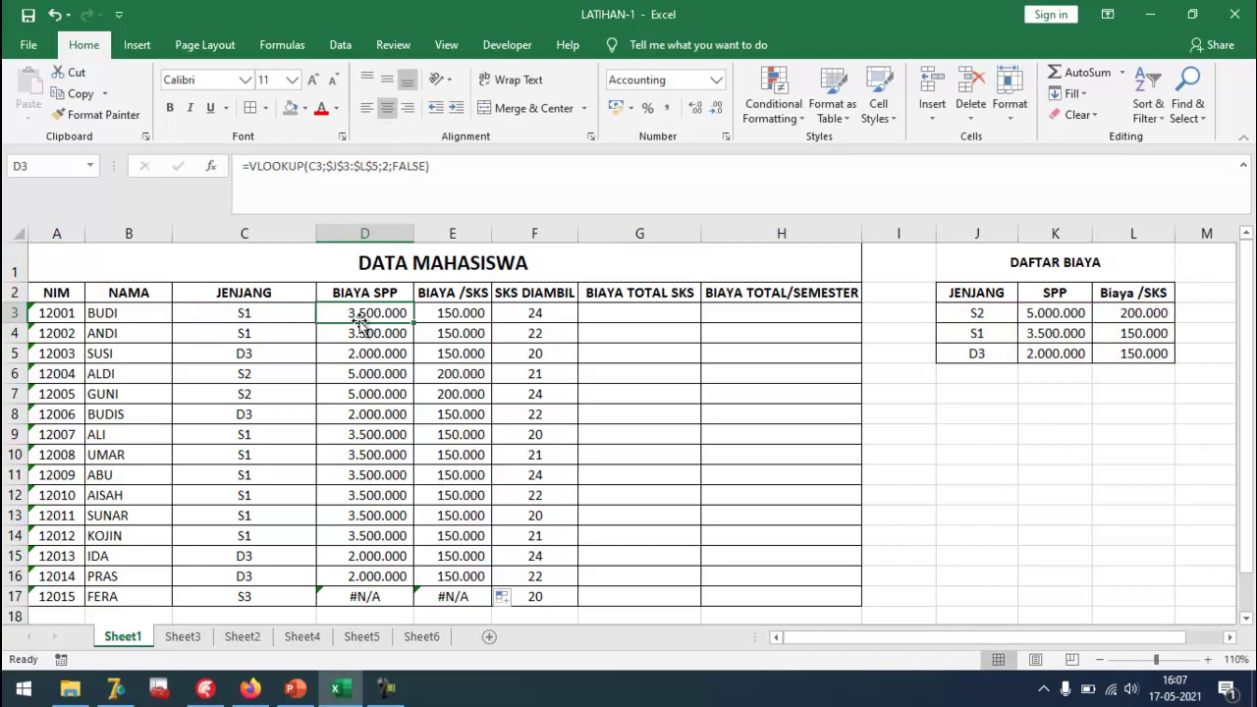
{"action": "double_click", "coordinate": [315, 165]}
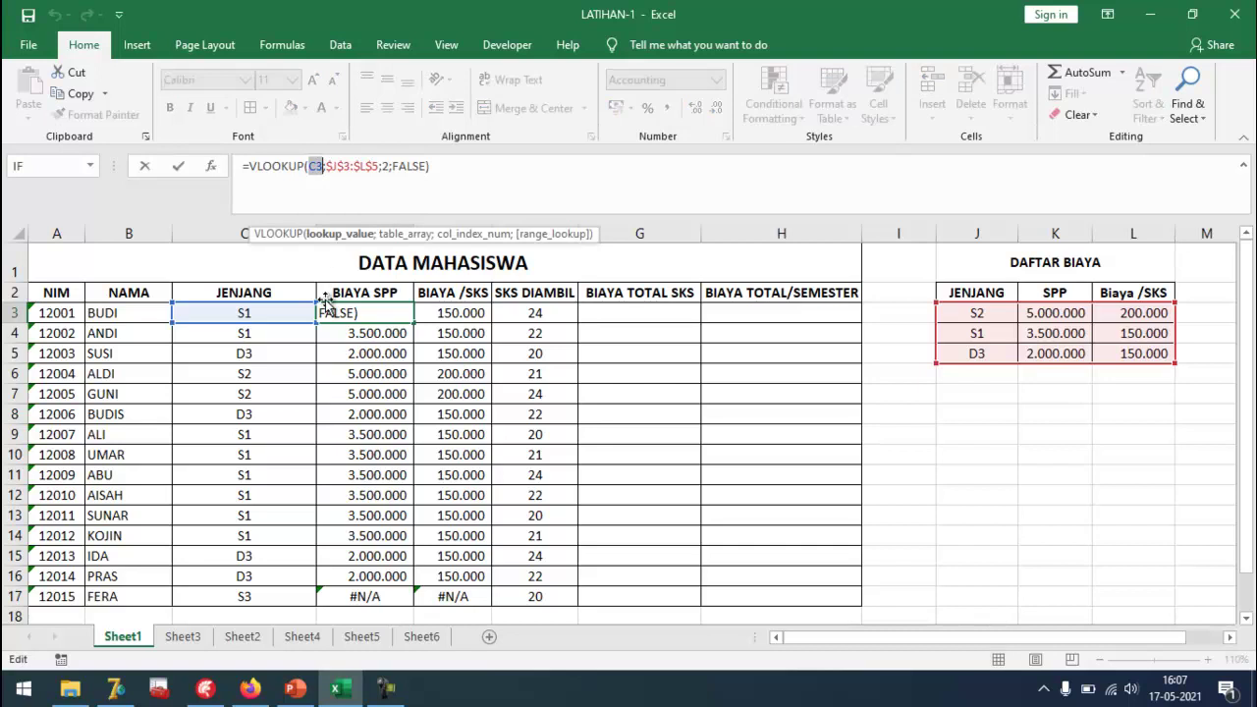
{"action": "key", "text": "Escape"}
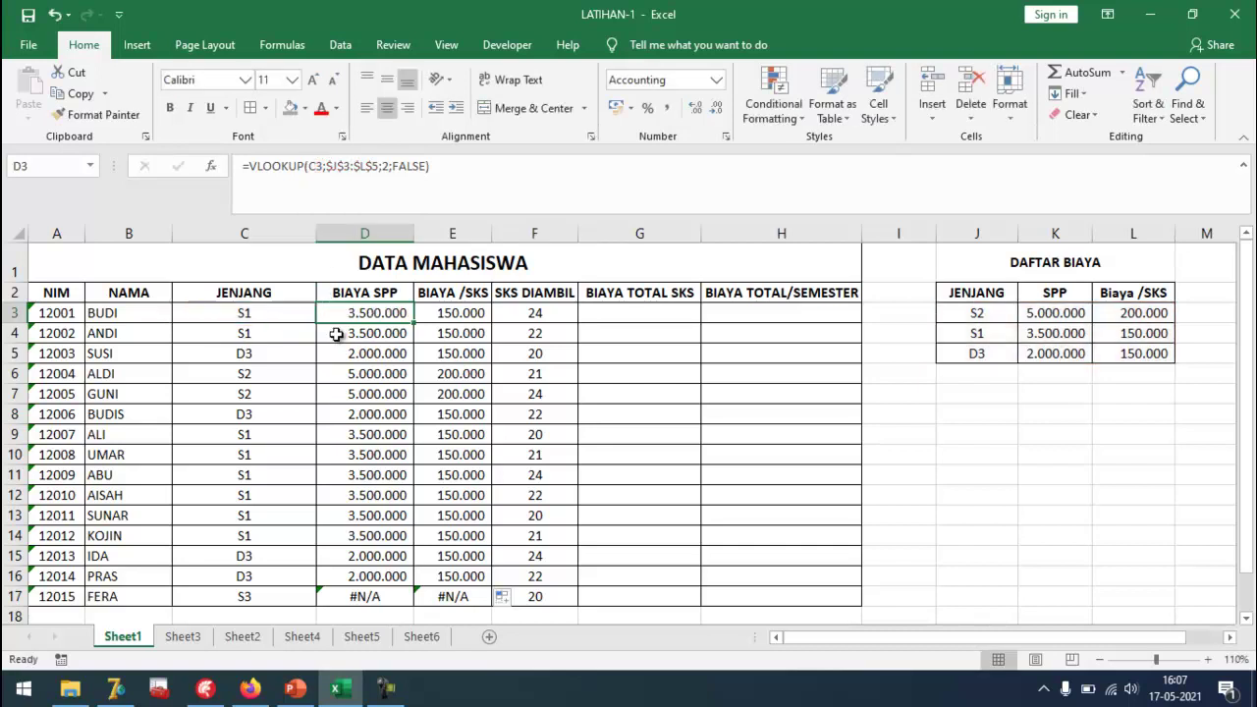
Compare the lookup value and the absolute table array in the BIAYA SPP formulas of D4, D5 and D7.
{"action": "left_click", "coordinate": [336, 334]}
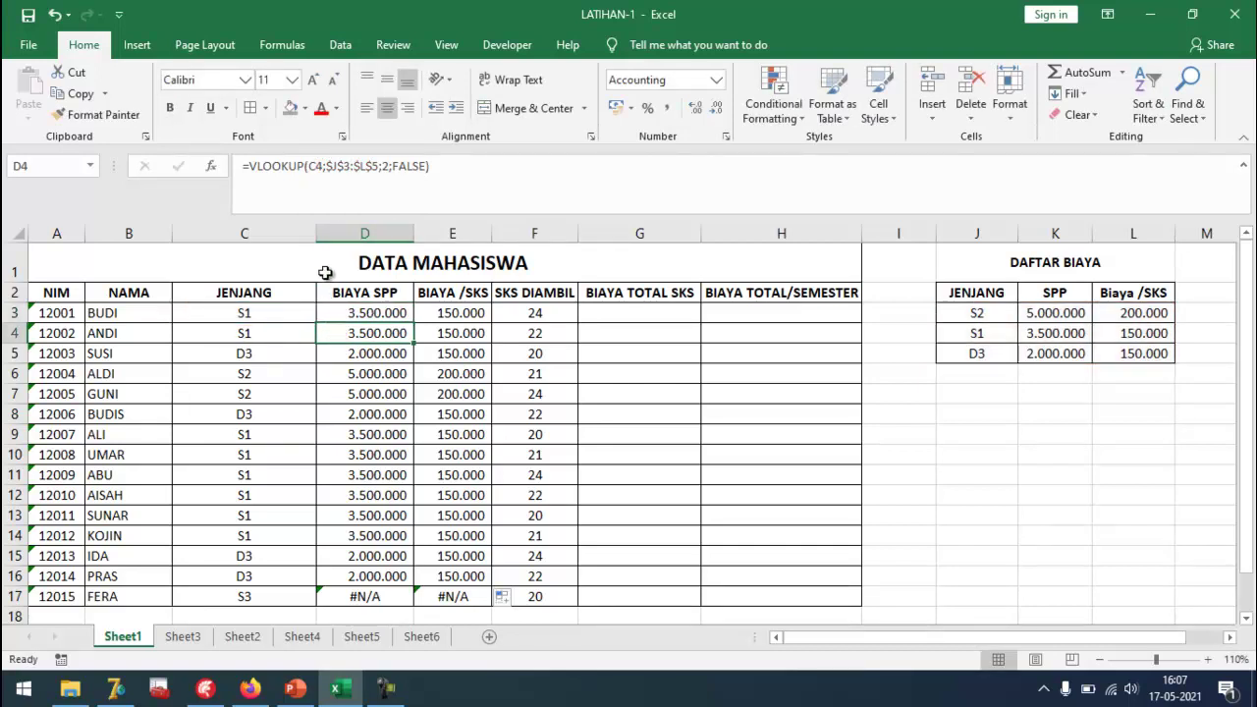
{"action": "key", "text": "Down"}
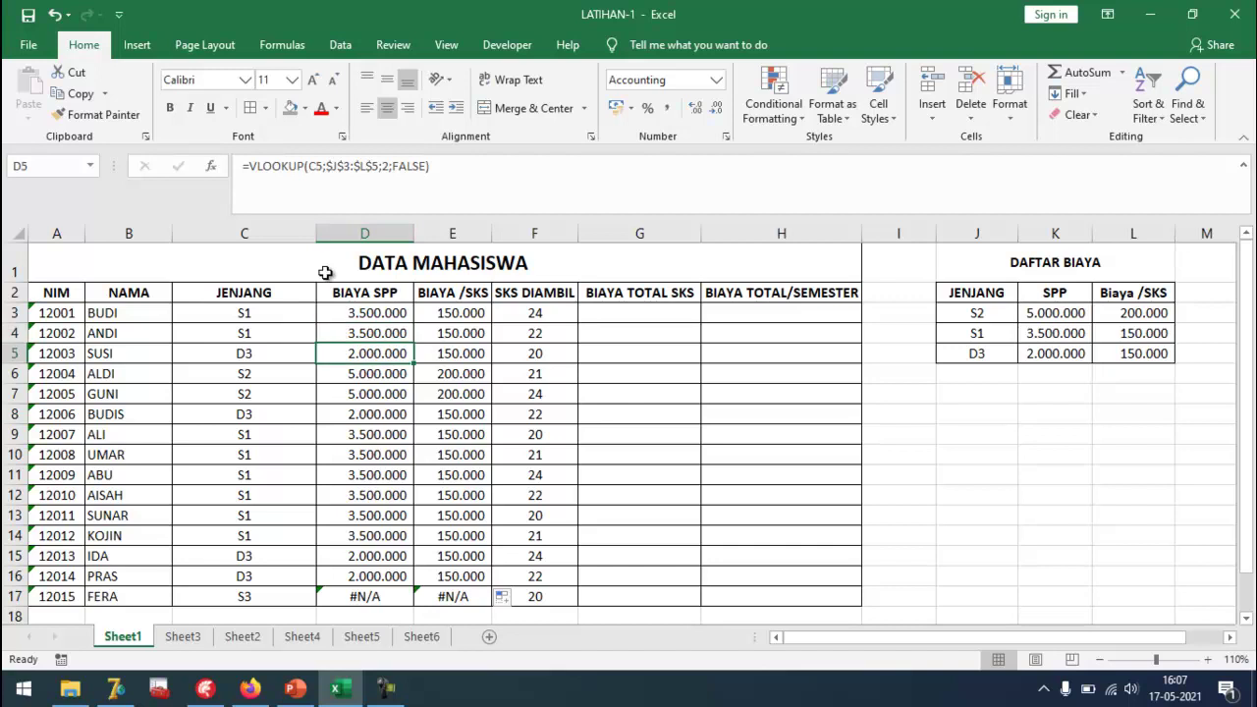
{"action": "left_click_drag", "start_coordinate": [313, 165], "coordinate": [321, 165]}
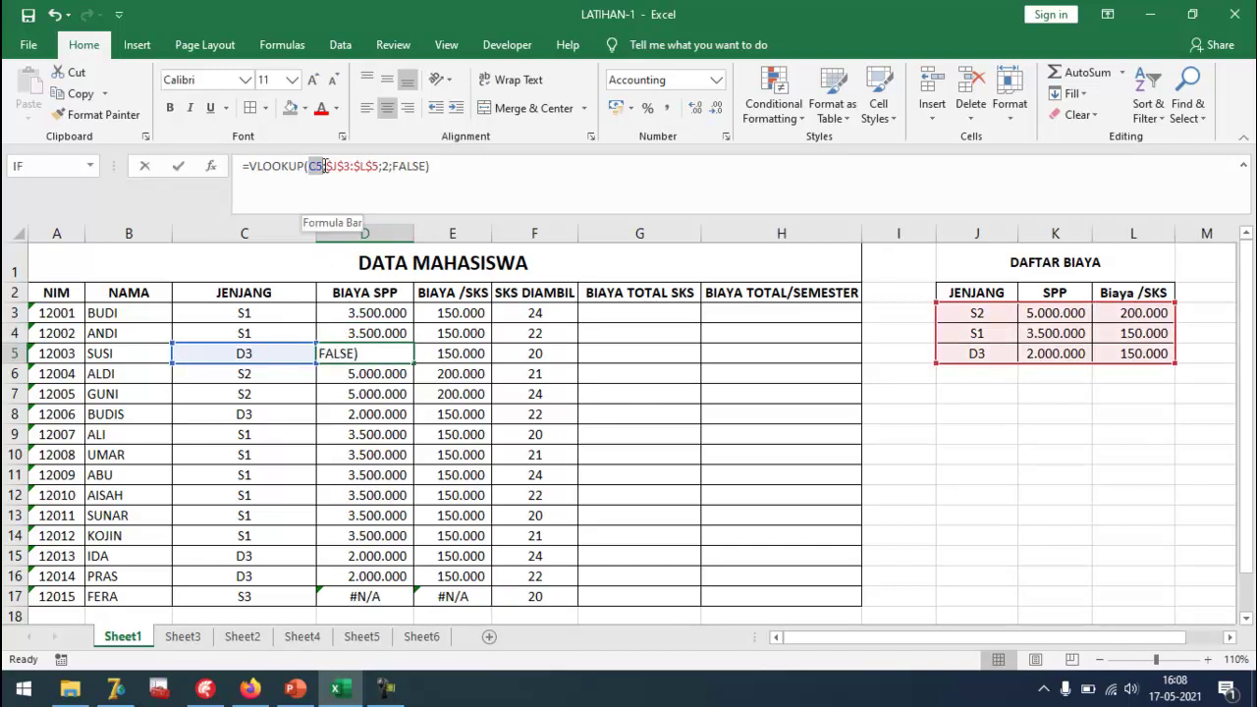
{"action": "key", "text": "Escape"}
{"action": "left_click", "coordinate": [363, 379]}
{"action": "left_click", "coordinate": [366, 394]}
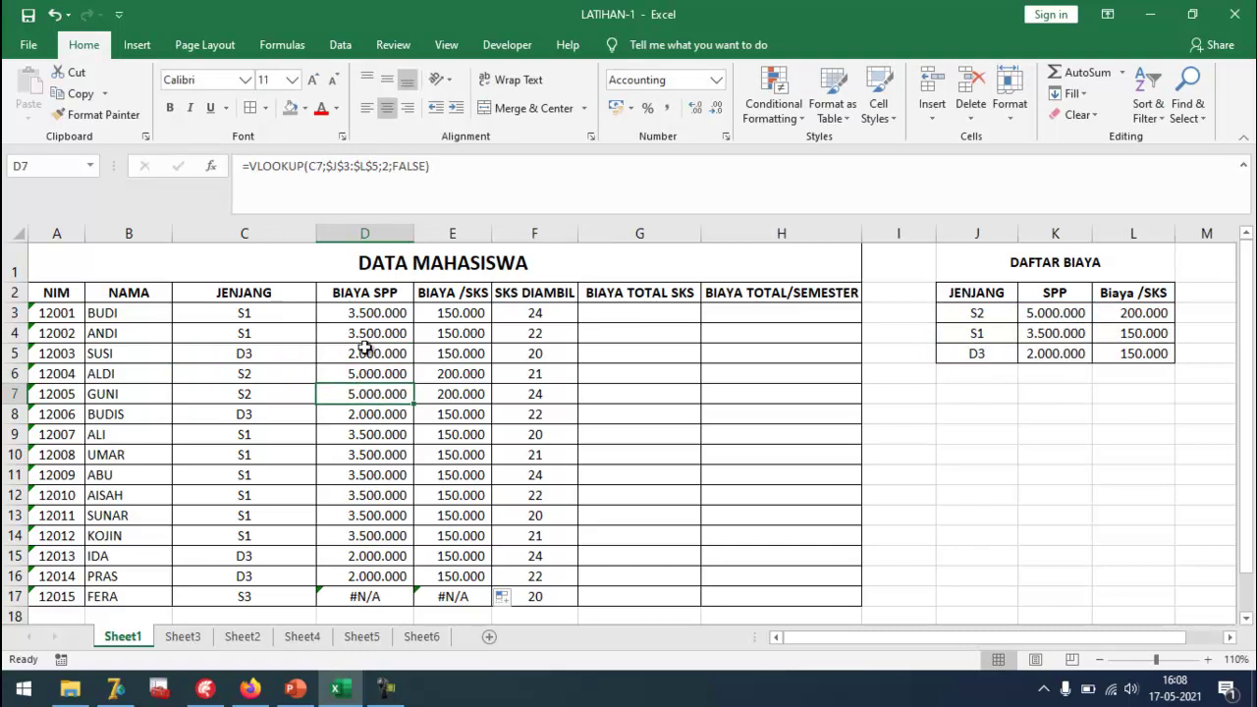
{"action": "left_click_drag", "start_coordinate": [326, 165], "coordinate": [384, 161]}
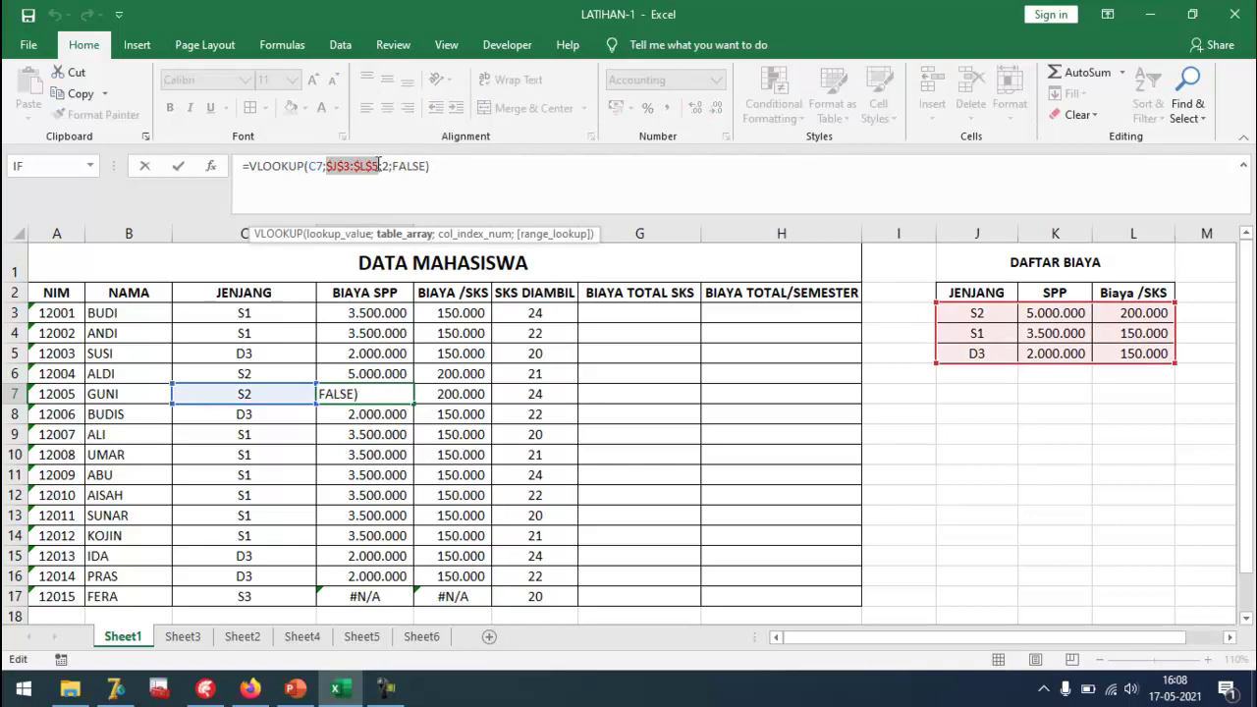
{"action": "key", "text": "Escape"}
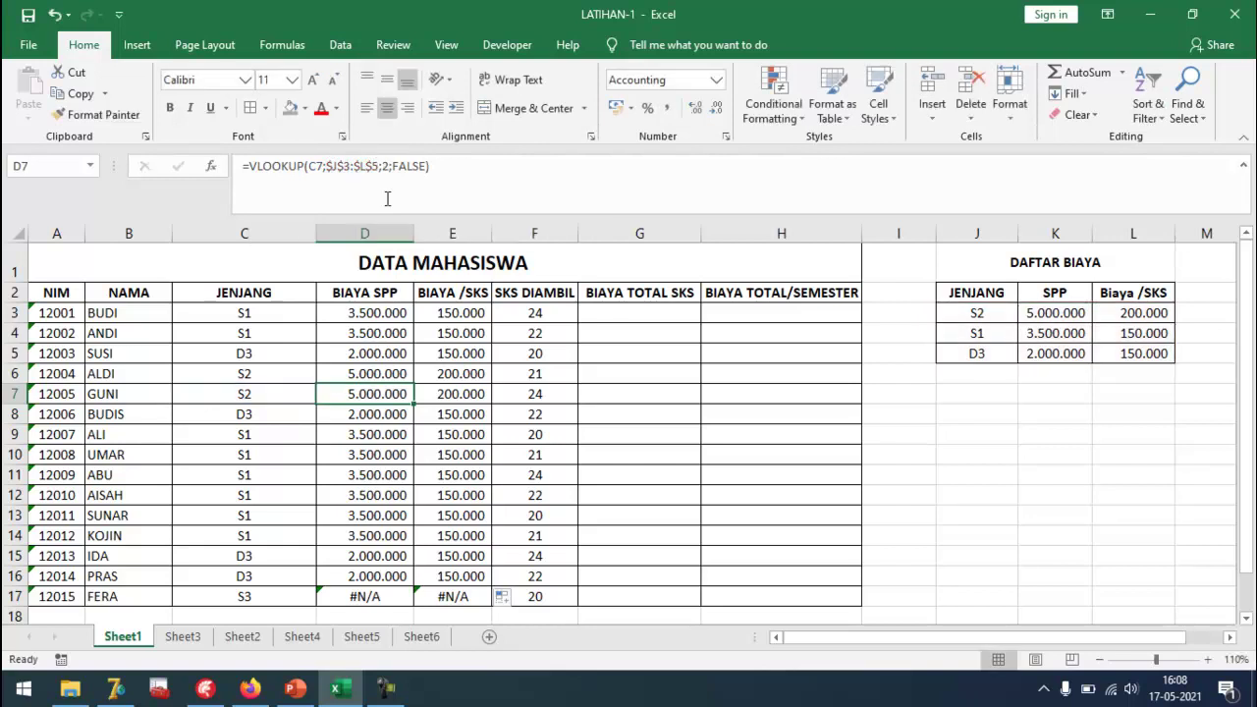
Step through the BIAYA SPP formulas from D3 to D8 and inspect the table array reference in D8.
{"action": "left_click", "coordinate": [377, 313]}
{"action": "key", "text": "Down"}
{"action": "key", "text": "Down"}
{"action": "key", "text": "Down"}
{"action": "key", "text": "Down"}
{"action": "key", "text": "Down"}
{"action": "left_click_drag", "start_coordinate": [328, 165], "coordinate": [374, 165]}
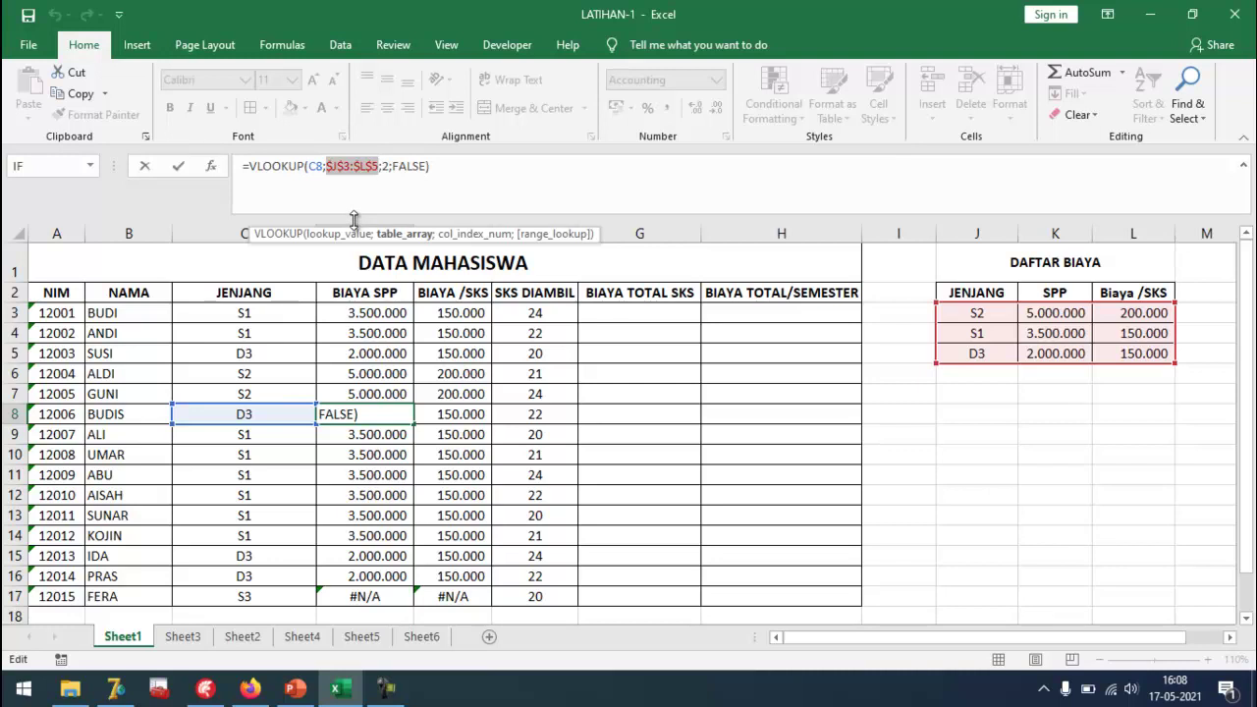
{"action": "key", "text": "ctrl+Return"}
{"action": "left_click", "coordinate": [372, 314]}
Enter the formula =E3*F3 in G3 to calculate BIAYA TOTAL SKS for the first student.
{"action": "left_click", "coordinate": [632, 306]}
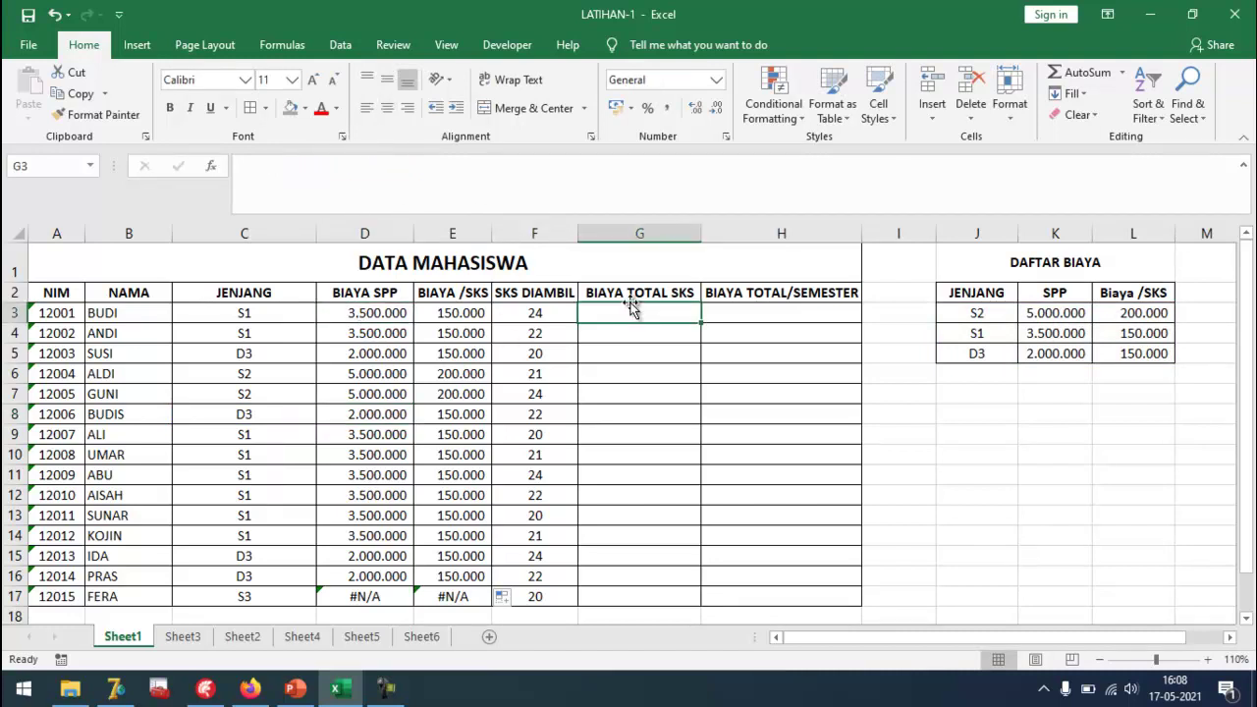
{"action": "type", "text": "="}
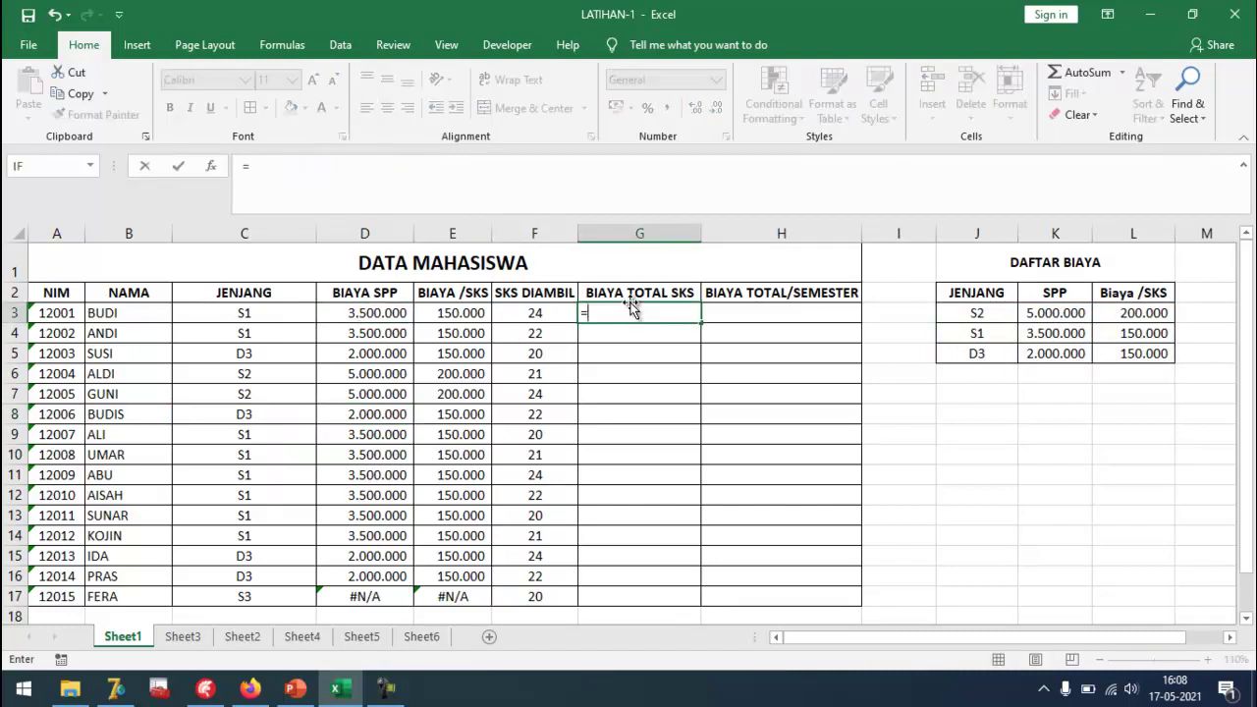
{"action": "left_click", "coordinate": [466, 314]}
{"action": "type", "text": "*"}
{"action": "left_click", "coordinate": [515, 314]}
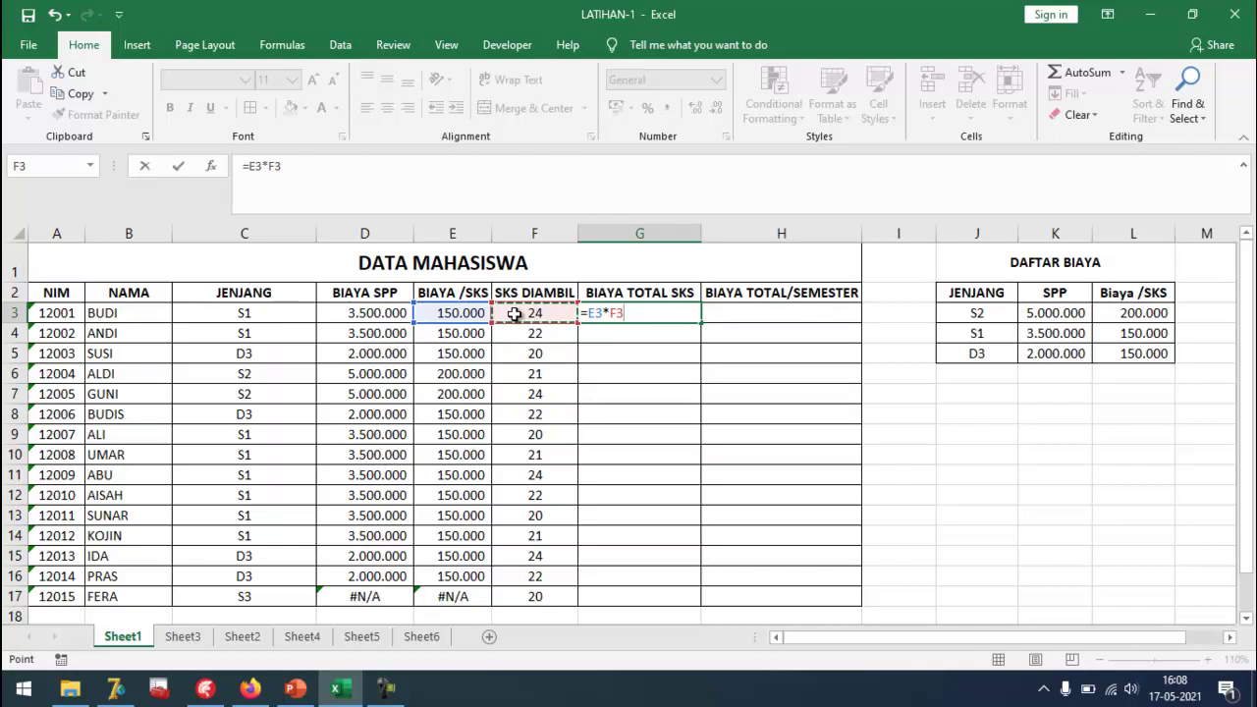
{"action": "key", "text": "ctrl+Return"}
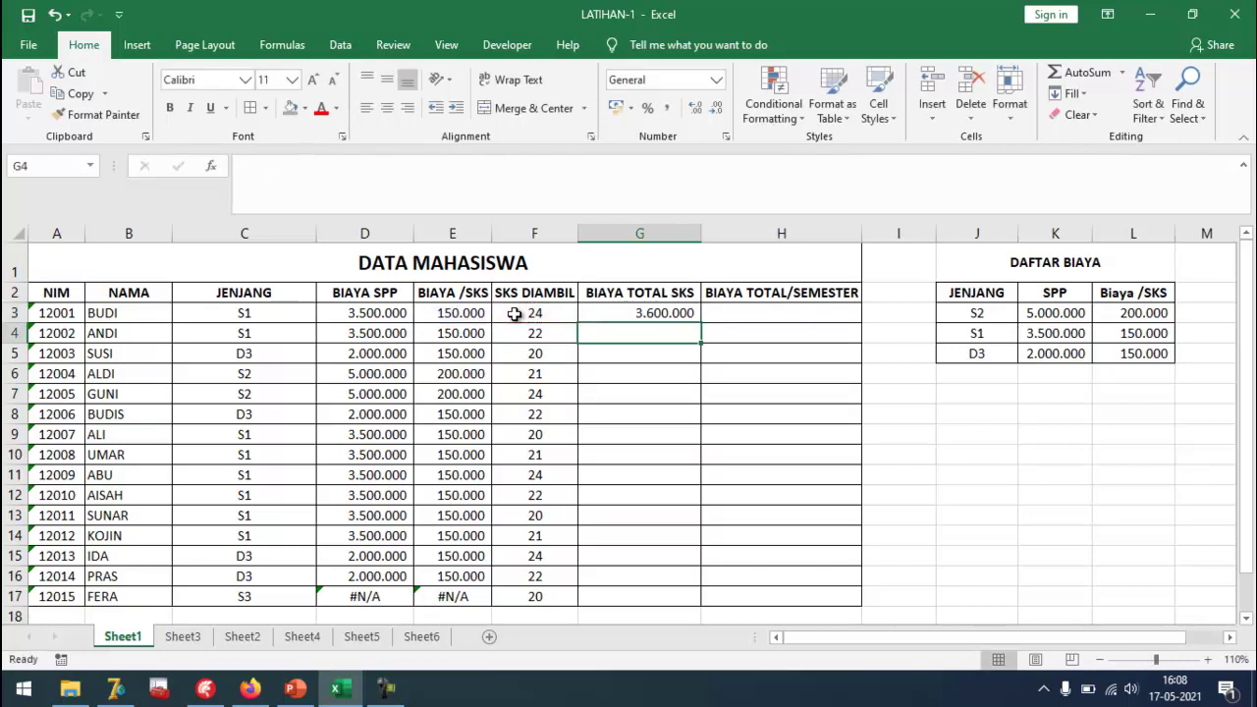
Enter the formula =G3+D3 in H3 to calculate BIAYA TOTAL/SEMESTER for the first student.
{"action": "left_click", "coordinate": [733, 315]}
{"action": "type", "text": "="}
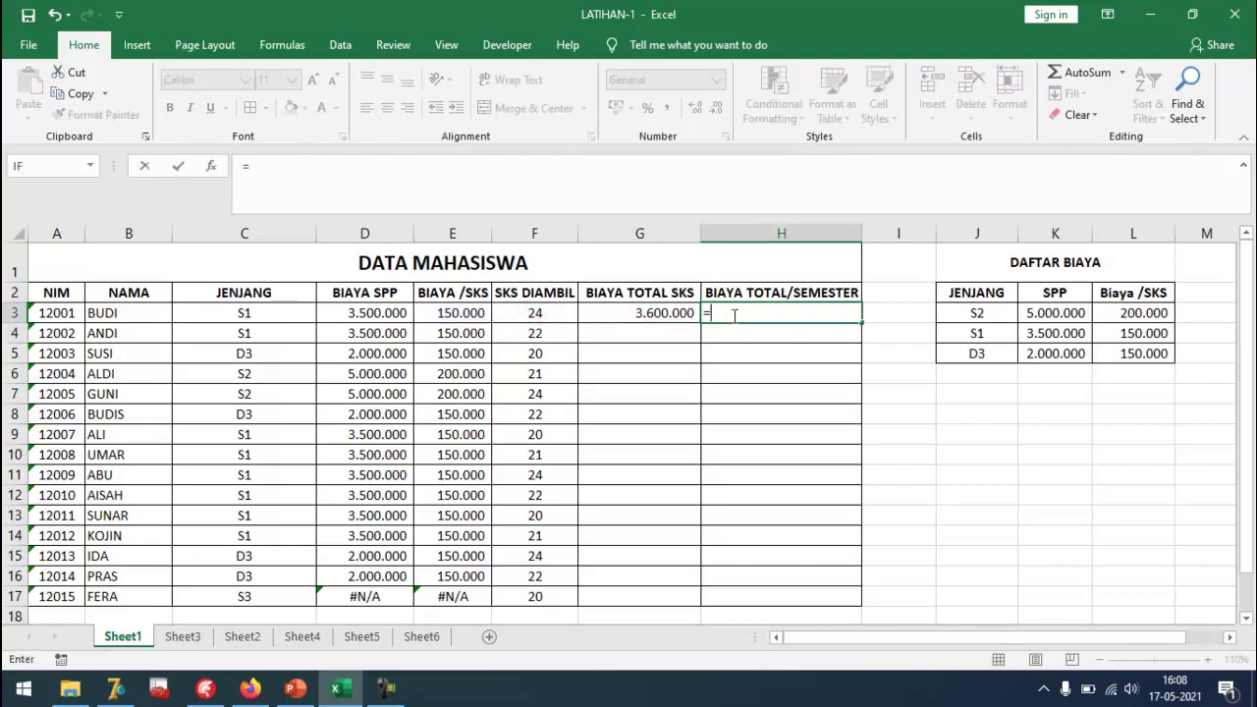
{"action": "left_click", "coordinate": [663, 319]}
{"action": "type", "text": "+"}
{"action": "left_click", "coordinate": [382, 317]}
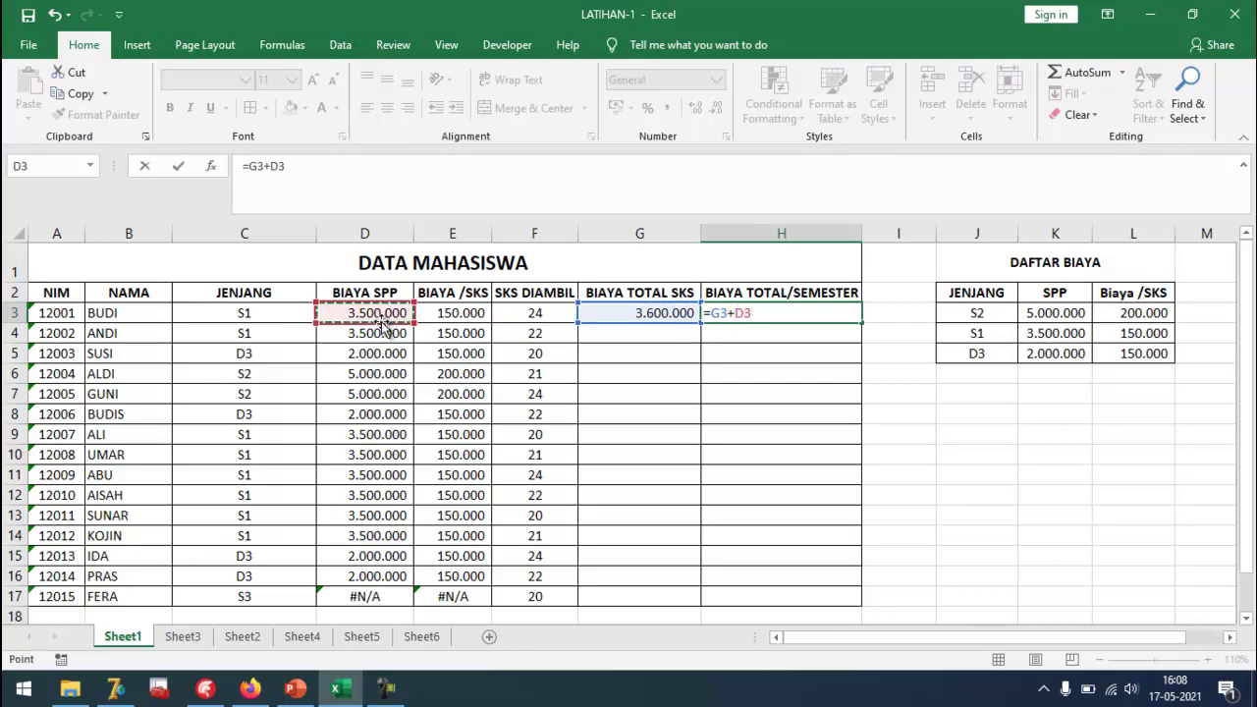
{"action": "key", "text": "Return"}
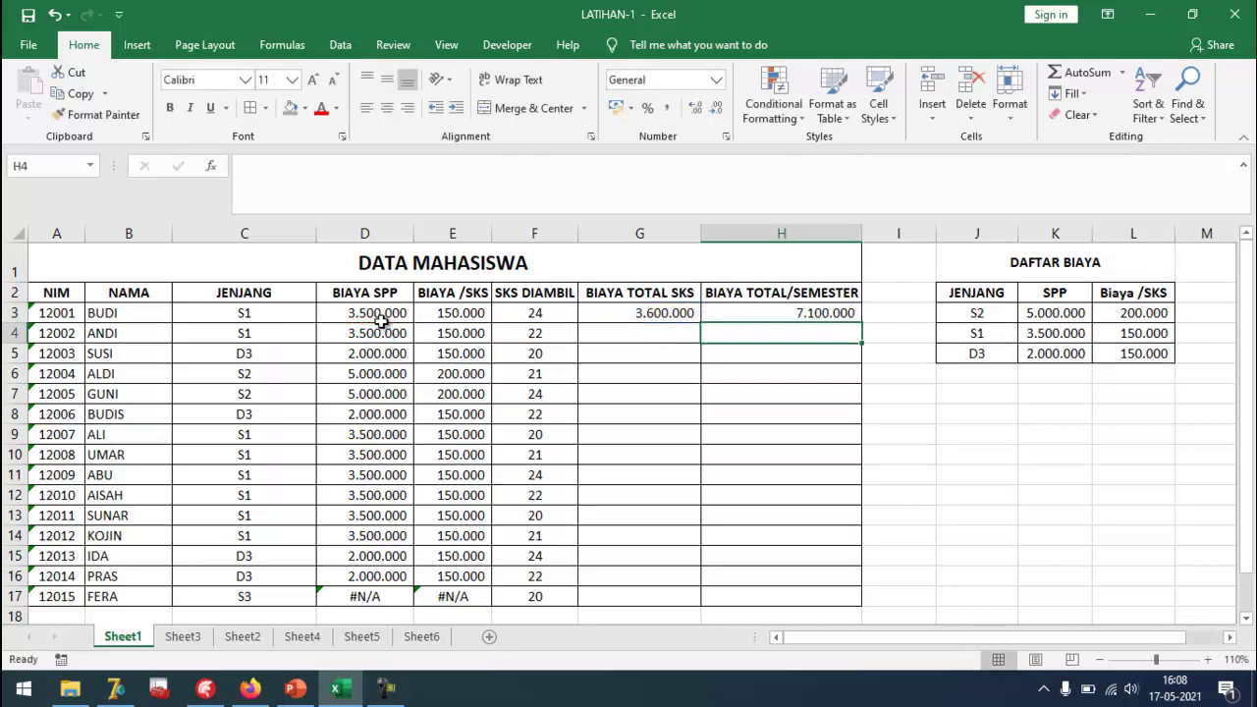
Fill the G3 and H3 formulas down to row 17 and save the workbook.
{"action": "left_click", "coordinate": [677, 315]}
{"action": "left_click_drag", "start_coordinate": [673, 314], "coordinate": [847, 600]}
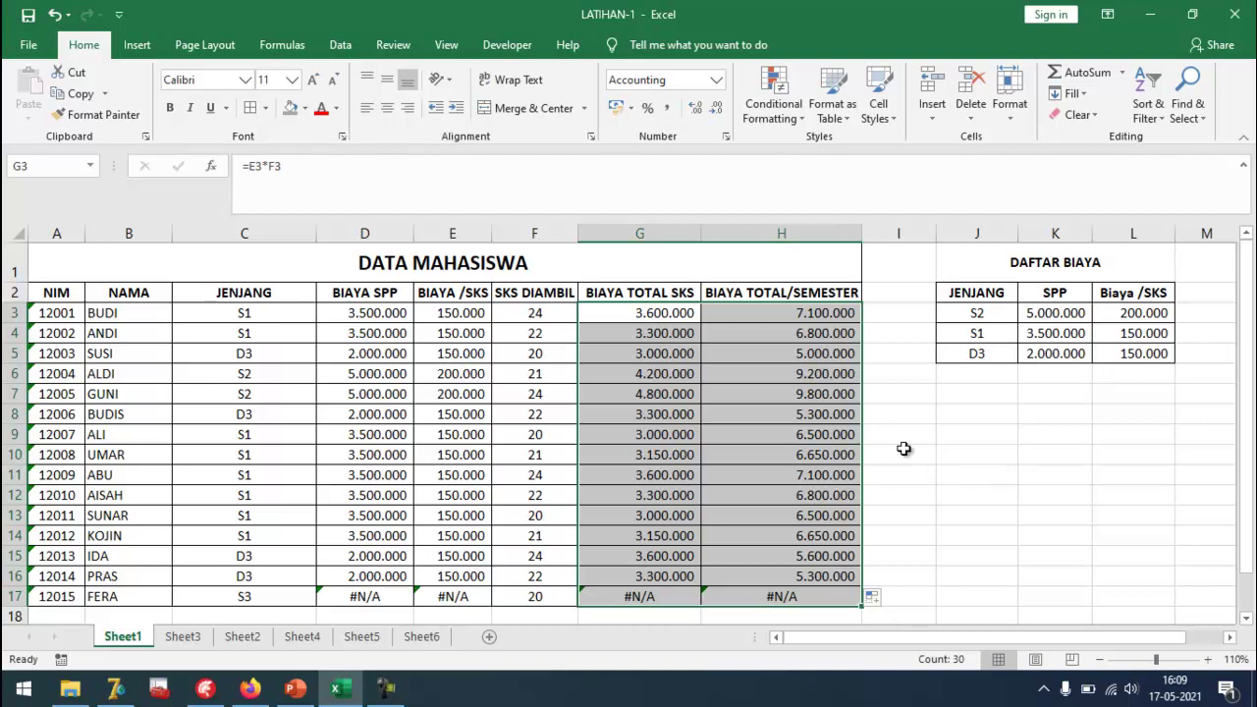
{"action": "left_click", "coordinate": [27, 16]}
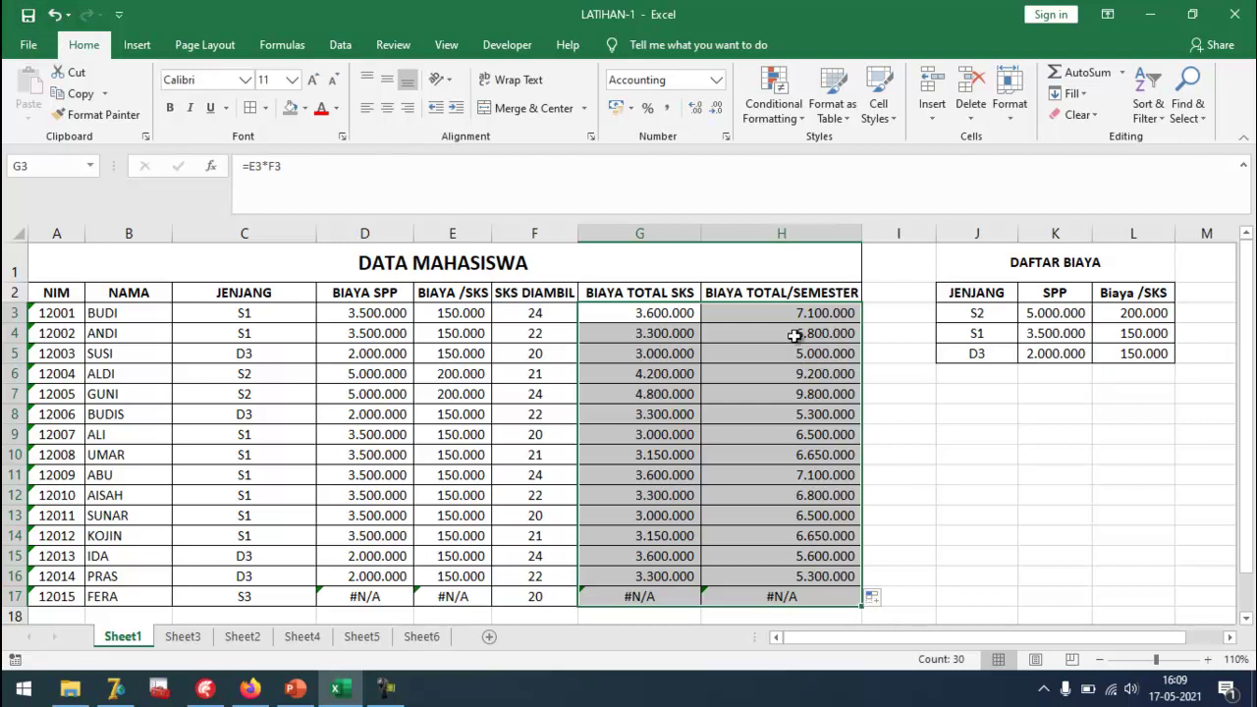
Widen column H slightly and check the filled formulas in H11 and G6.
{"action": "mouse_move", "coordinate": [860, 233]}
{"action": "left_mouse_down"}
{"action": "mouse_move", "coordinate": [811, 233]}
{"action": "mouse_move", "coordinate": [865, 233]}
{"action": "left_mouse_up"}
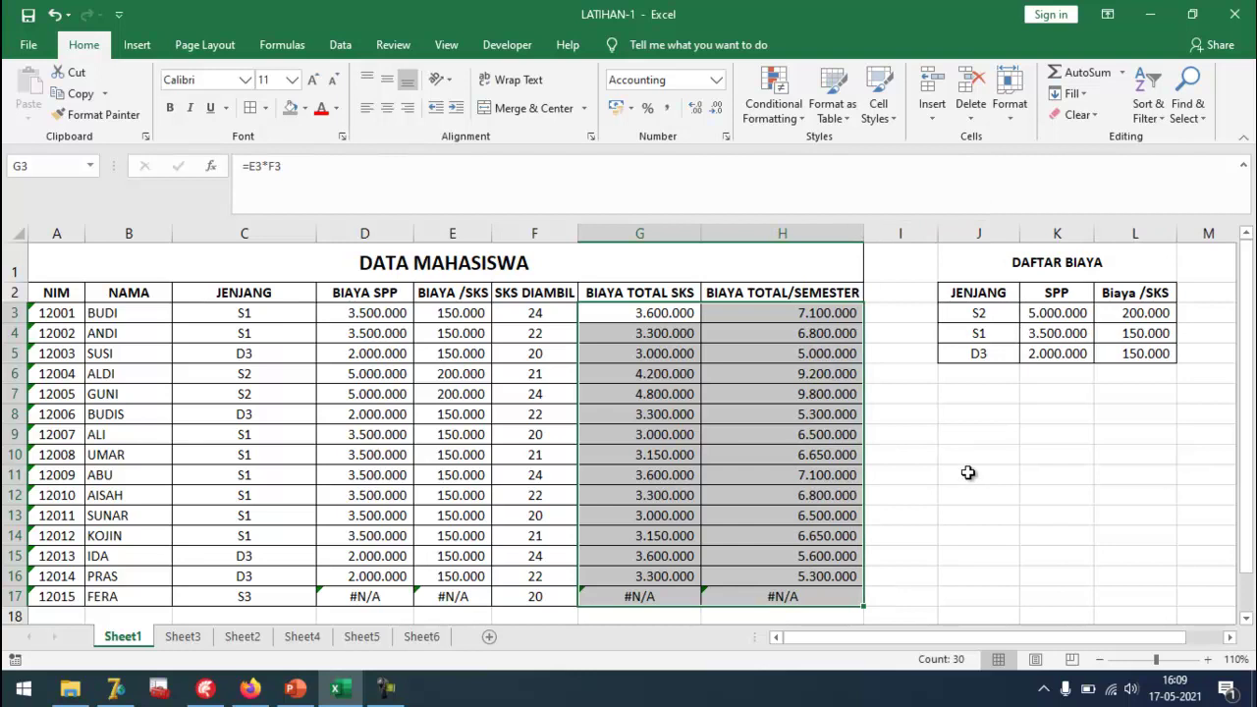
{"action": "left_click", "coordinate": [920, 518]}
{"action": "left_click", "coordinate": [819, 479]}
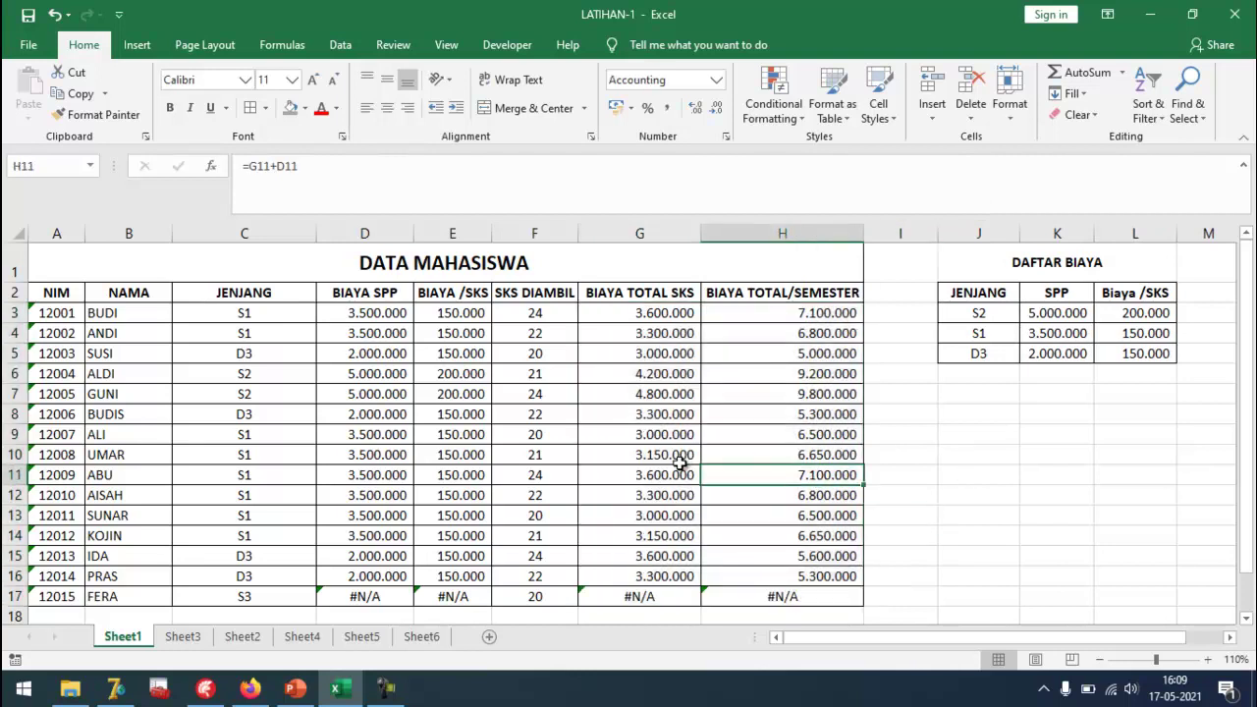
{"action": "left_click", "coordinate": [638, 369]}
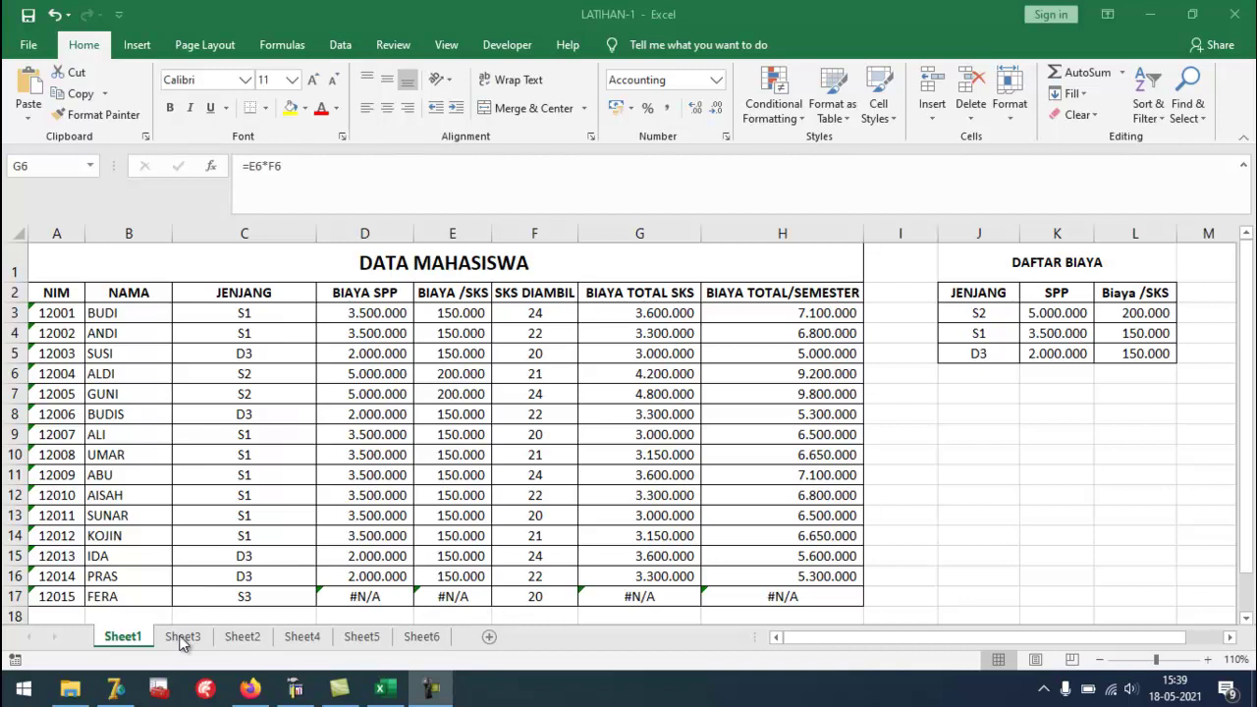
Open Sheet3 and examine the DATA MAHASISWA table with its empty FAKULTAS and PROGRAM STUDI columns.
{"action": "left_click", "coordinate": [182, 643]}
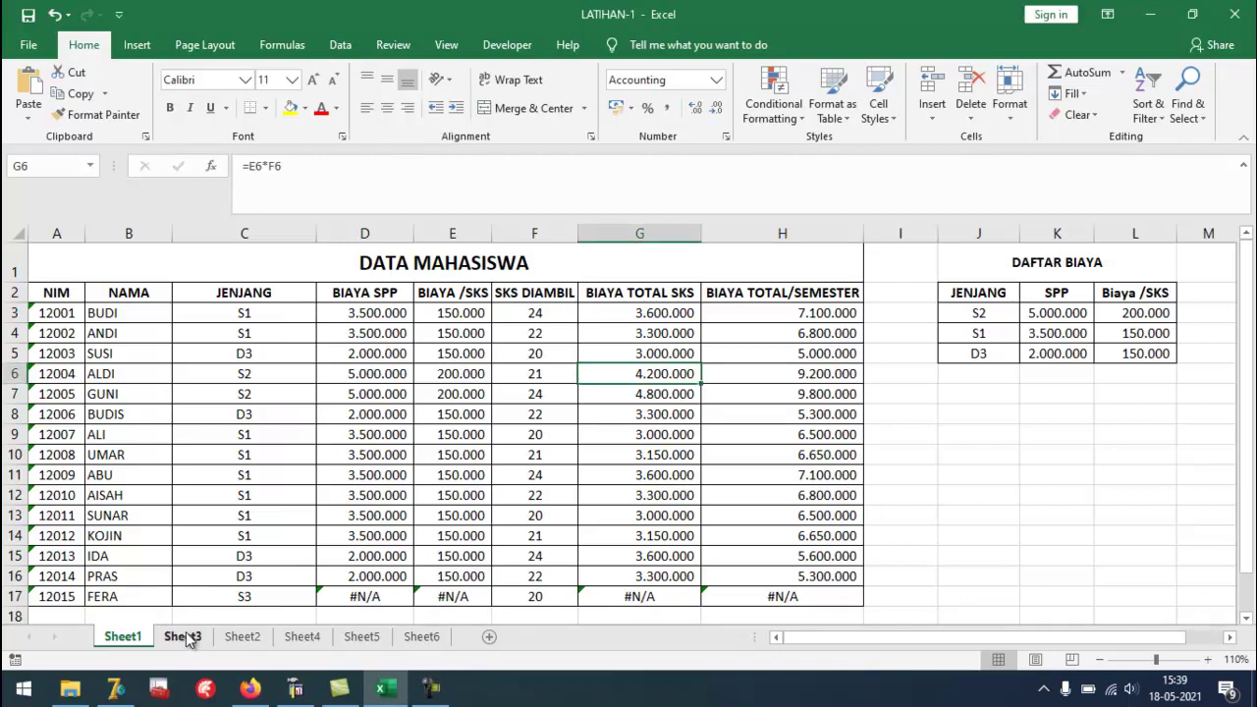
{"action": "left_click", "coordinate": [187, 638]}
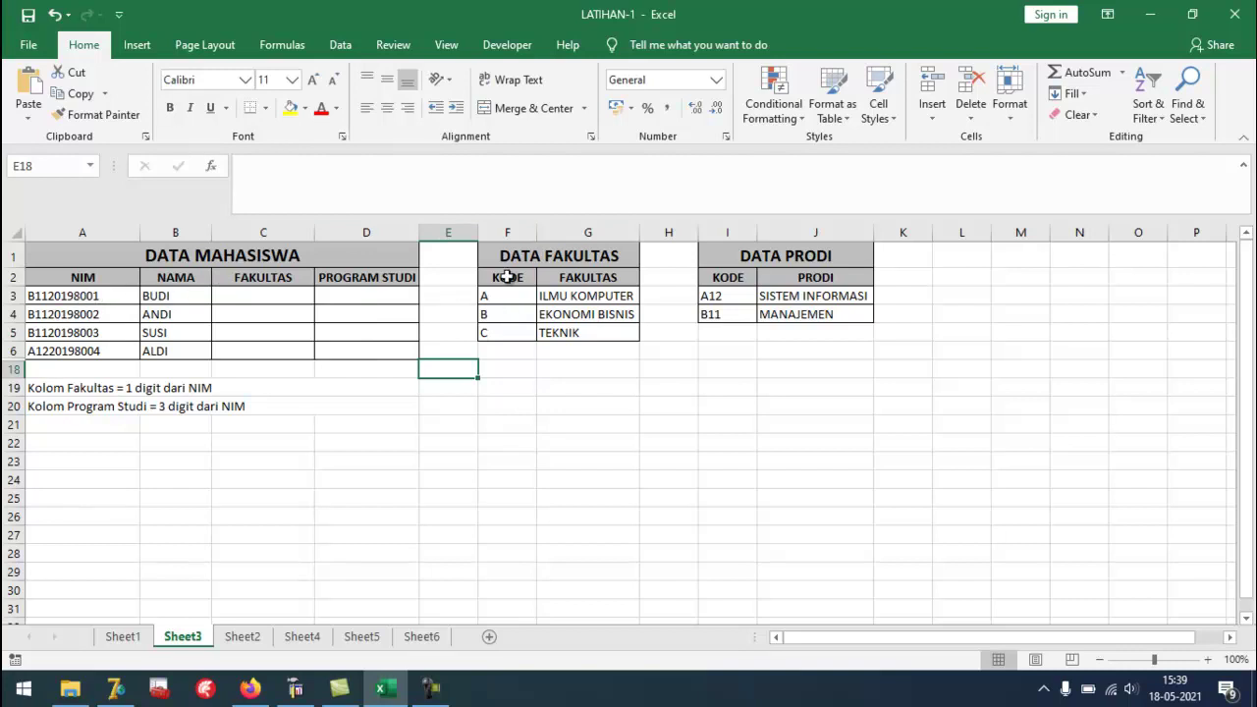
{"action": "left_click", "coordinate": [61, 254]}
{"action": "left_click_drag", "start_coordinate": [61, 254], "coordinate": [377, 354]}
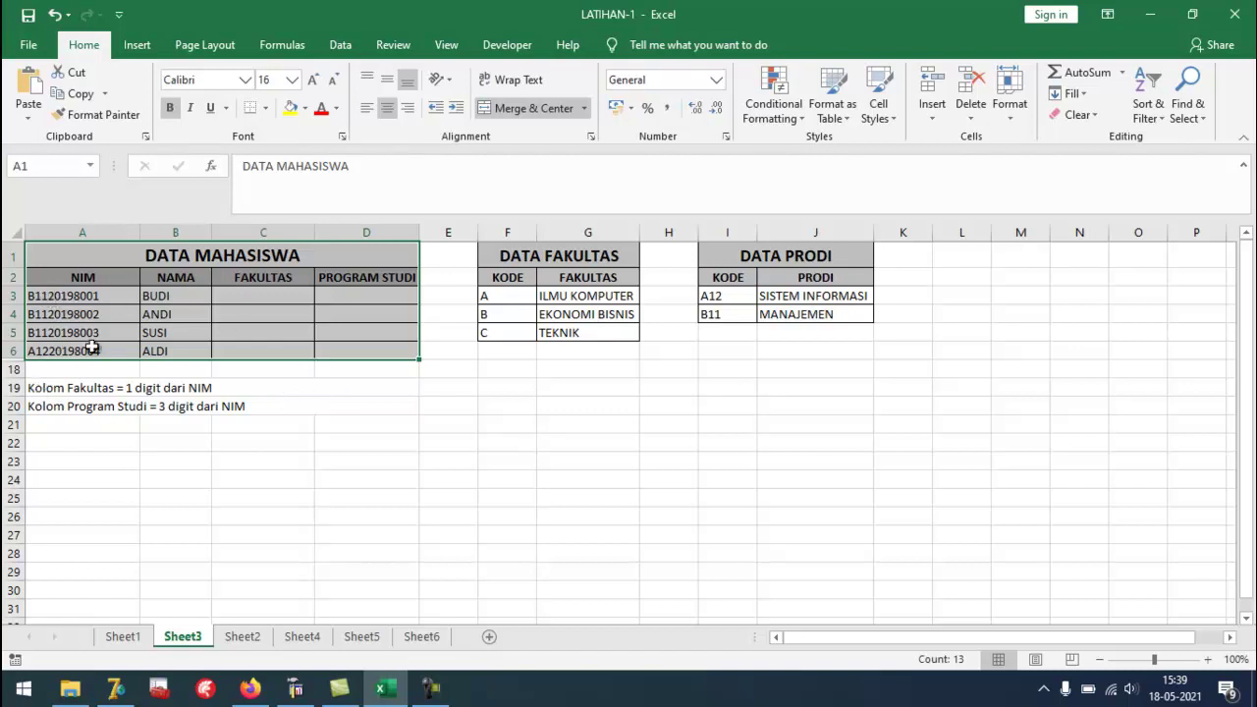
{"action": "left_click", "coordinate": [270, 294]}
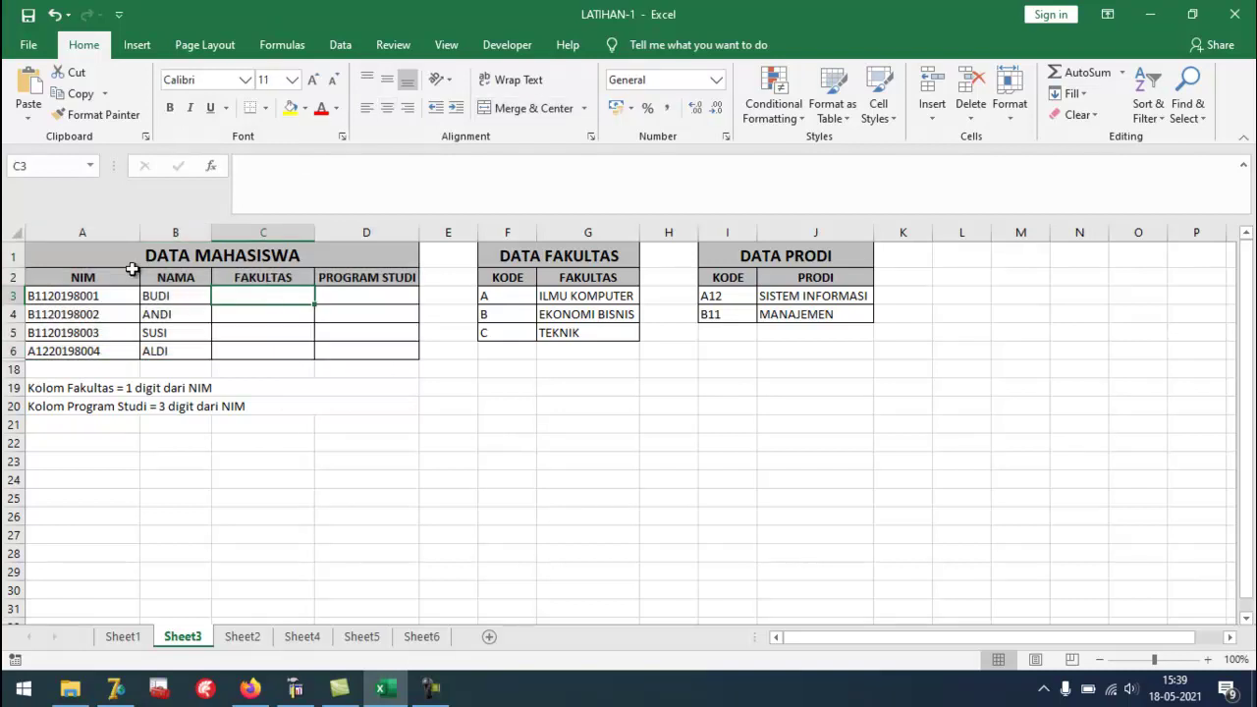
{"action": "left_click", "coordinate": [98, 259]}
{"action": "left_click_drag", "start_coordinate": [194, 270], "coordinate": [217, 358]}
{"action": "left_click", "coordinate": [243, 297]}
Compare the NIM in A3 with the DATA FAKULTAS codes and read the note on the digits used for Program Studi.
{"action": "left_click", "coordinate": [489, 255]}
{"action": "left_click_drag", "start_coordinate": [489, 256], "coordinate": [488, 333]}
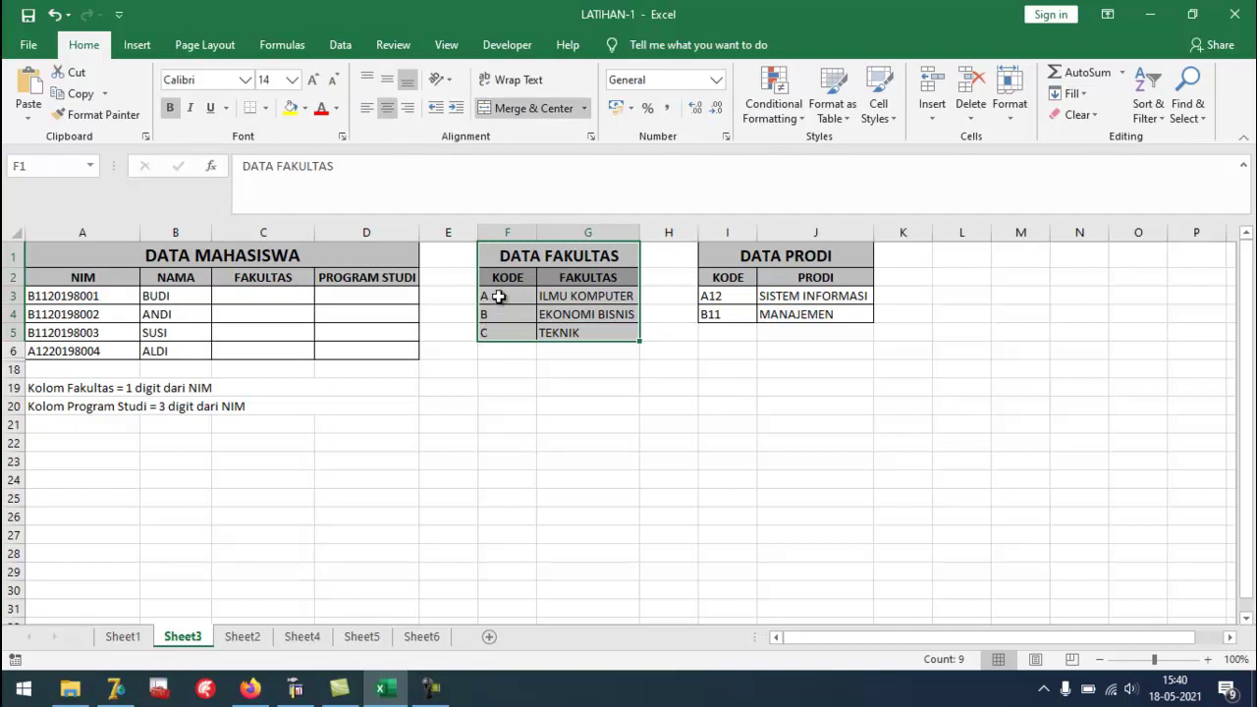
{"action": "left_click", "coordinate": [500, 296]}
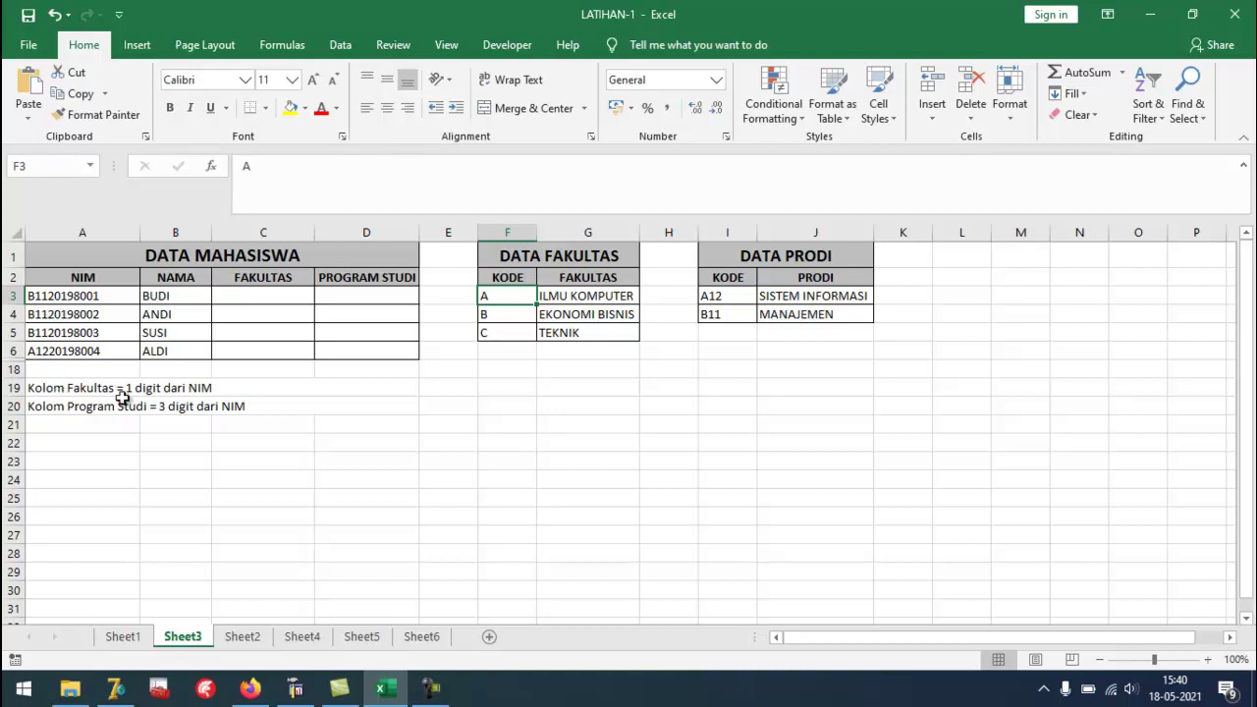
{"action": "left_click", "coordinate": [82, 277]}
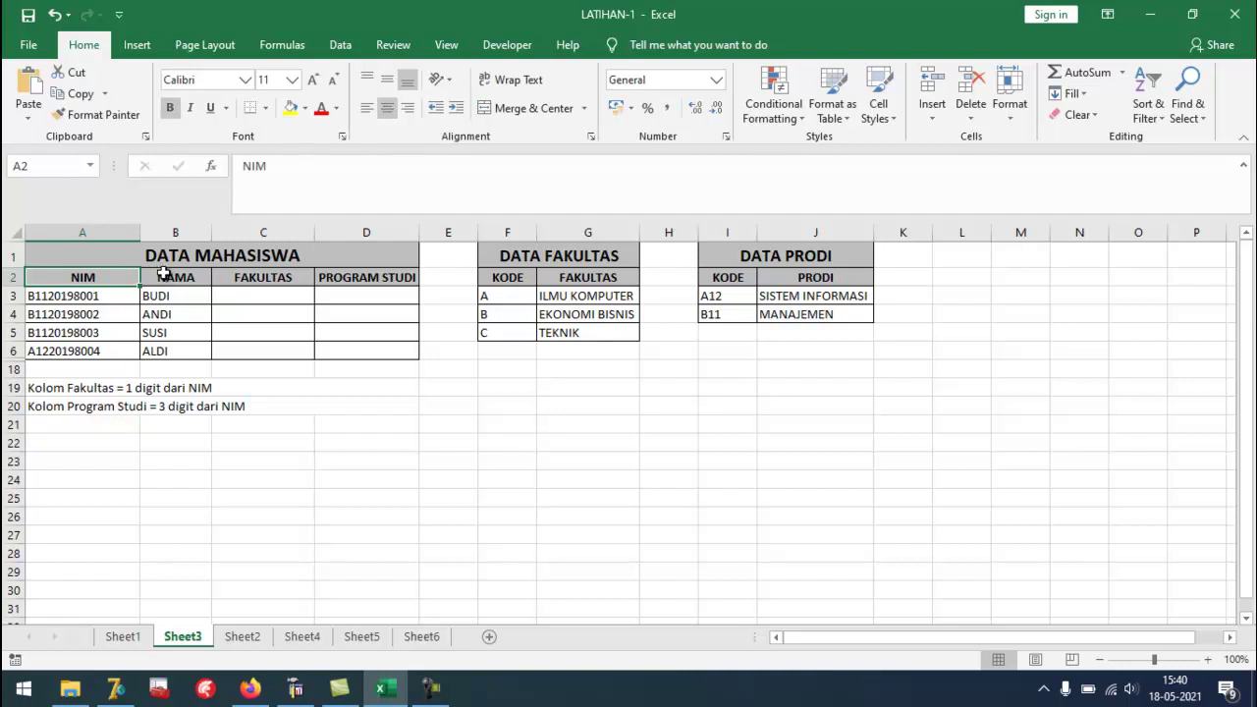
{"action": "left_click", "coordinate": [79, 297]}
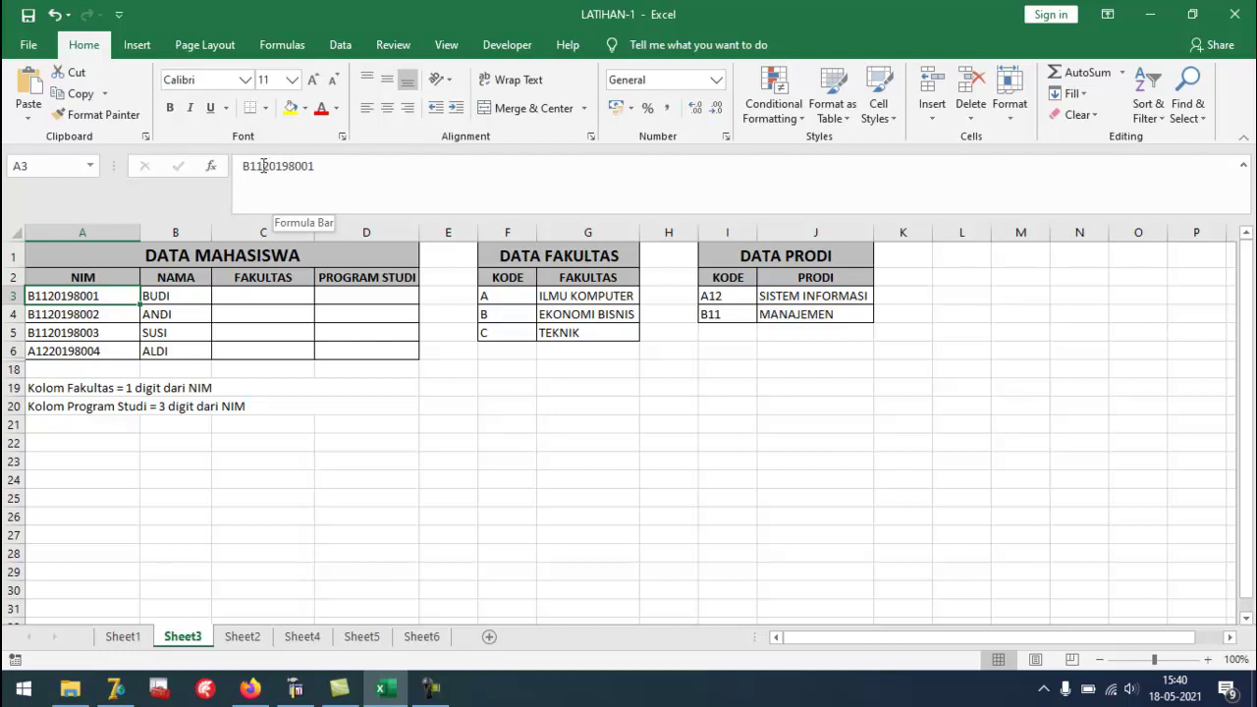
{"action": "left_click", "coordinate": [315, 165]}
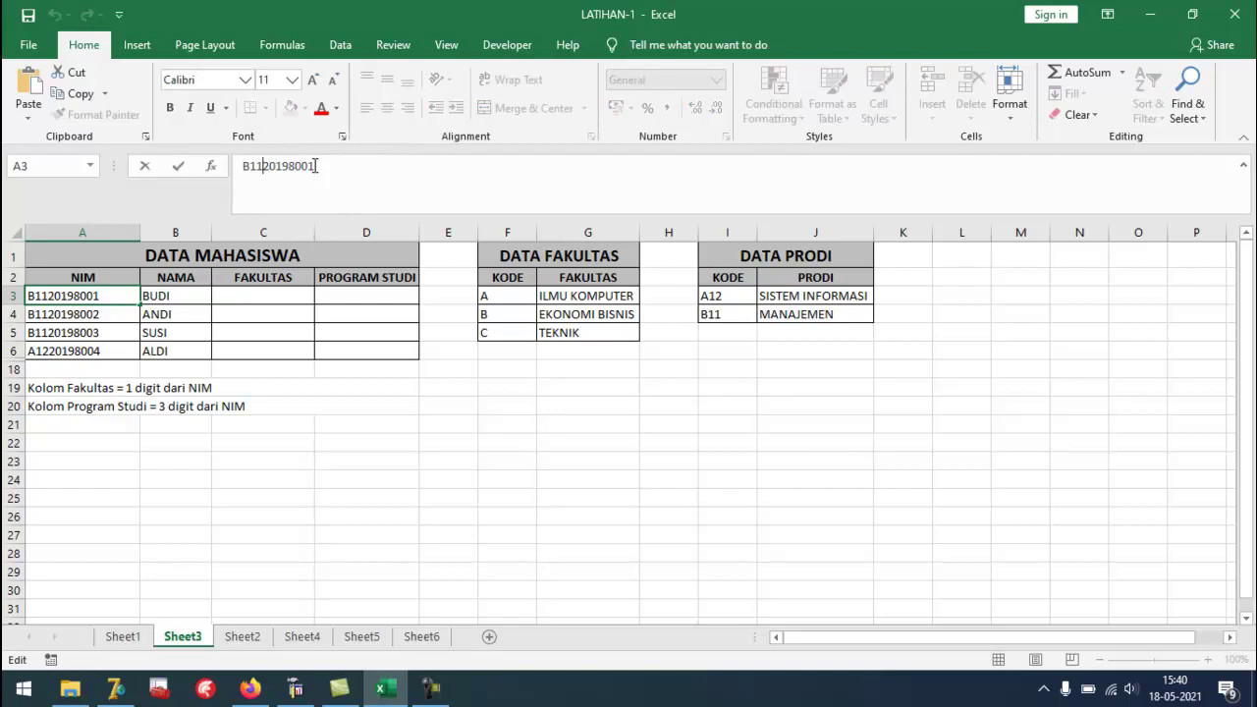
{"action": "key", "text": "Home"}
{"action": "left_click", "coordinate": [495, 254]}
{"action": "left_click_drag", "start_coordinate": [495, 254], "coordinate": [553, 330]}
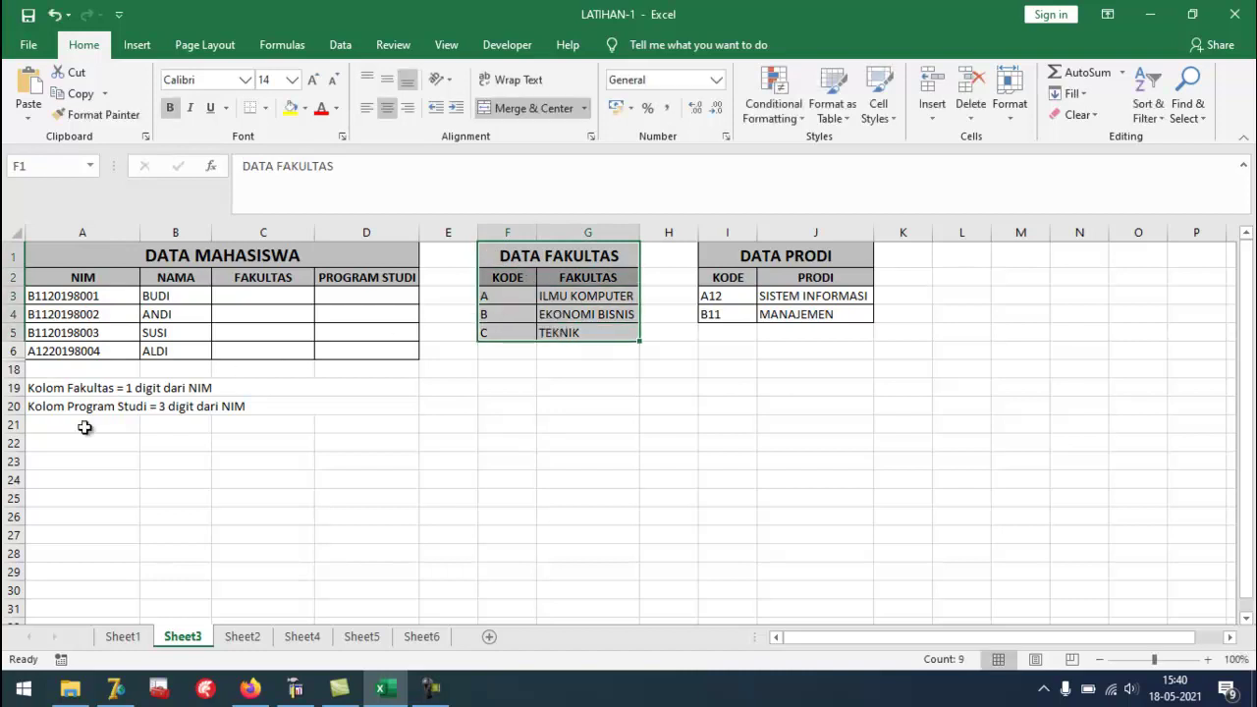
{"action": "left_click", "coordinate": [29, 409]}
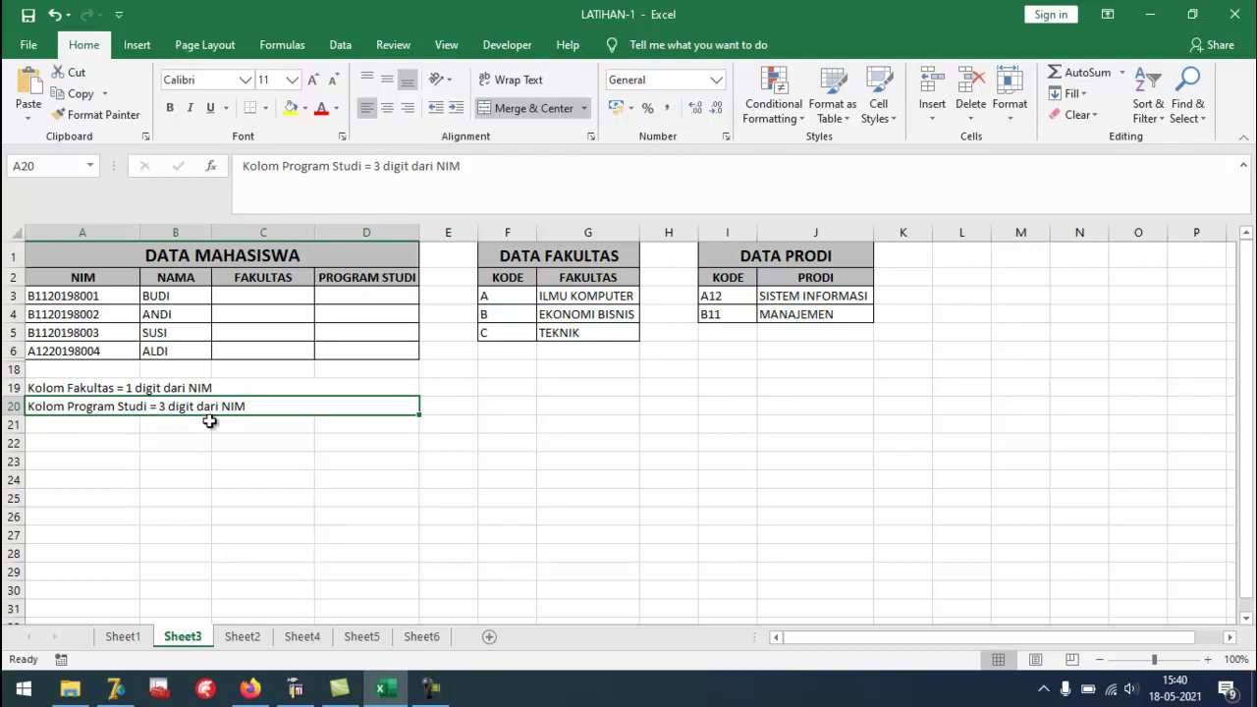
Examine the DATA PRODI table and compare its KODE entries with the NIM in A3.
{"action": "left_click_drag", "start_coordinate": [713, 249], "coordinate": [716, 314]}
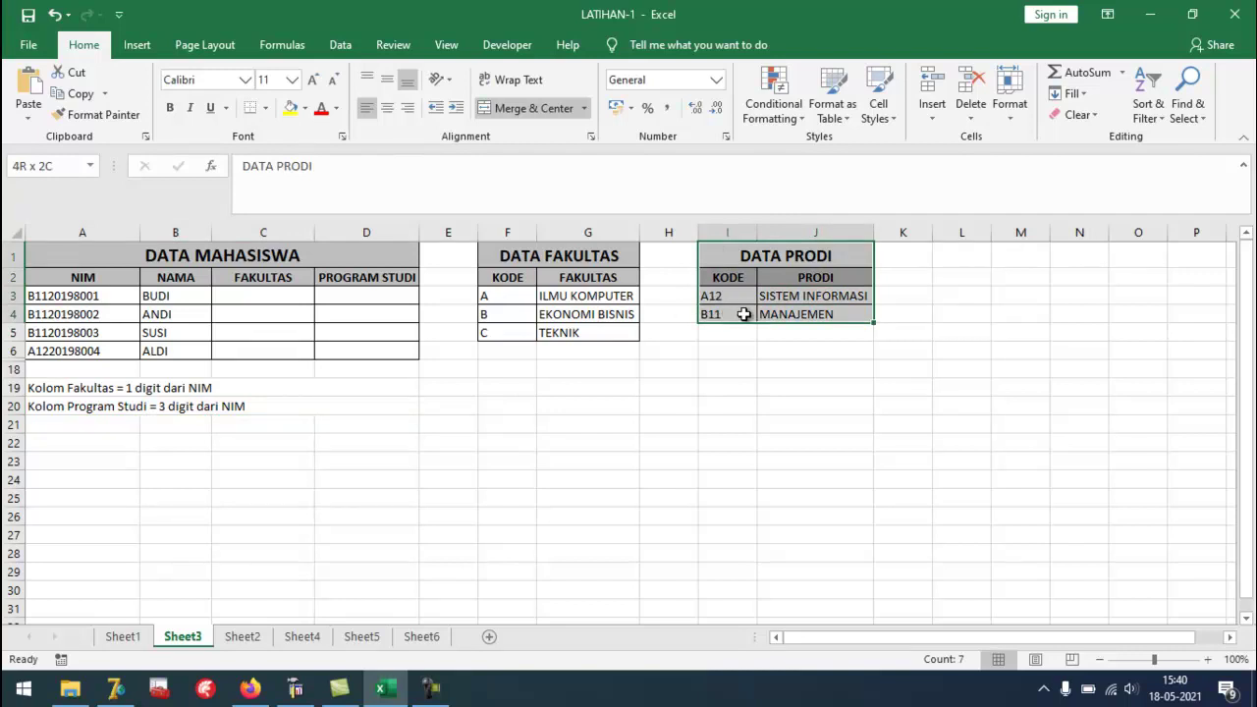
{"action": "left_click_drag", "start_coordinate": [744, 314], "coordinate": [745, 315]}
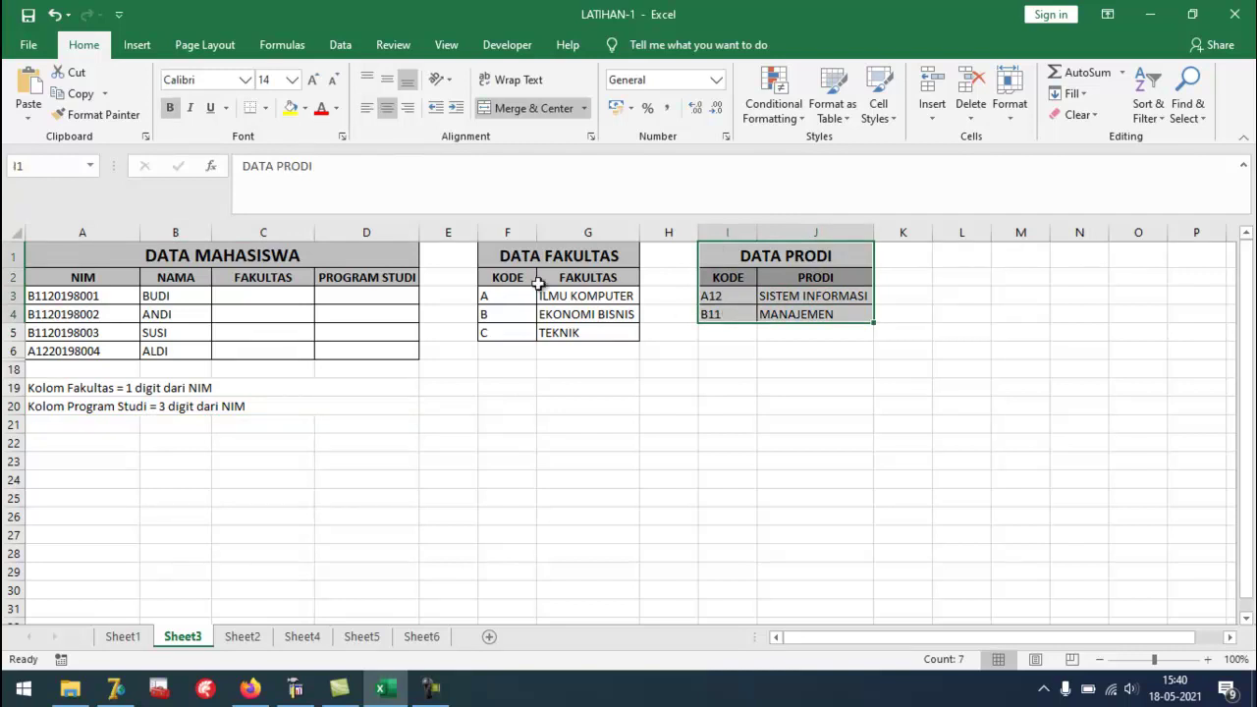
{"action": "left_click", "coordinate": [78, 299]}
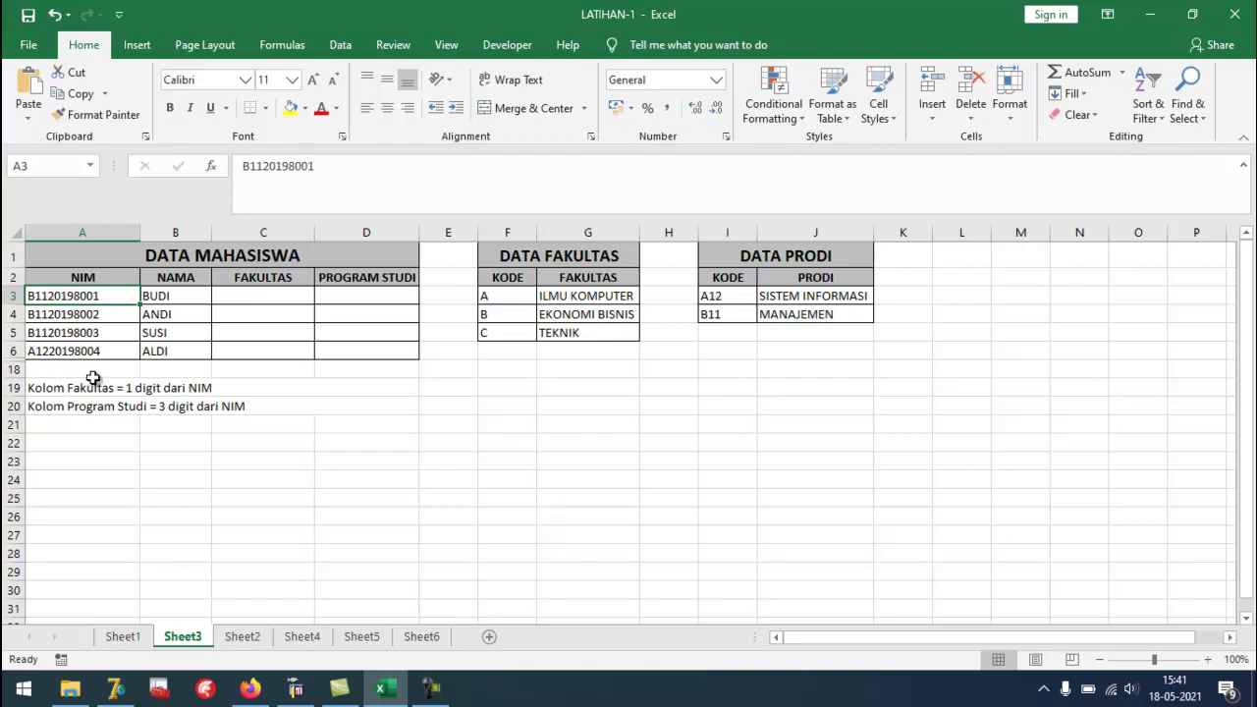
Start a VLOOKUP formula in C3 with LEFT(A3;1) as the lookup value.
{"action": "left_click", "coordinate": [246, 297]}
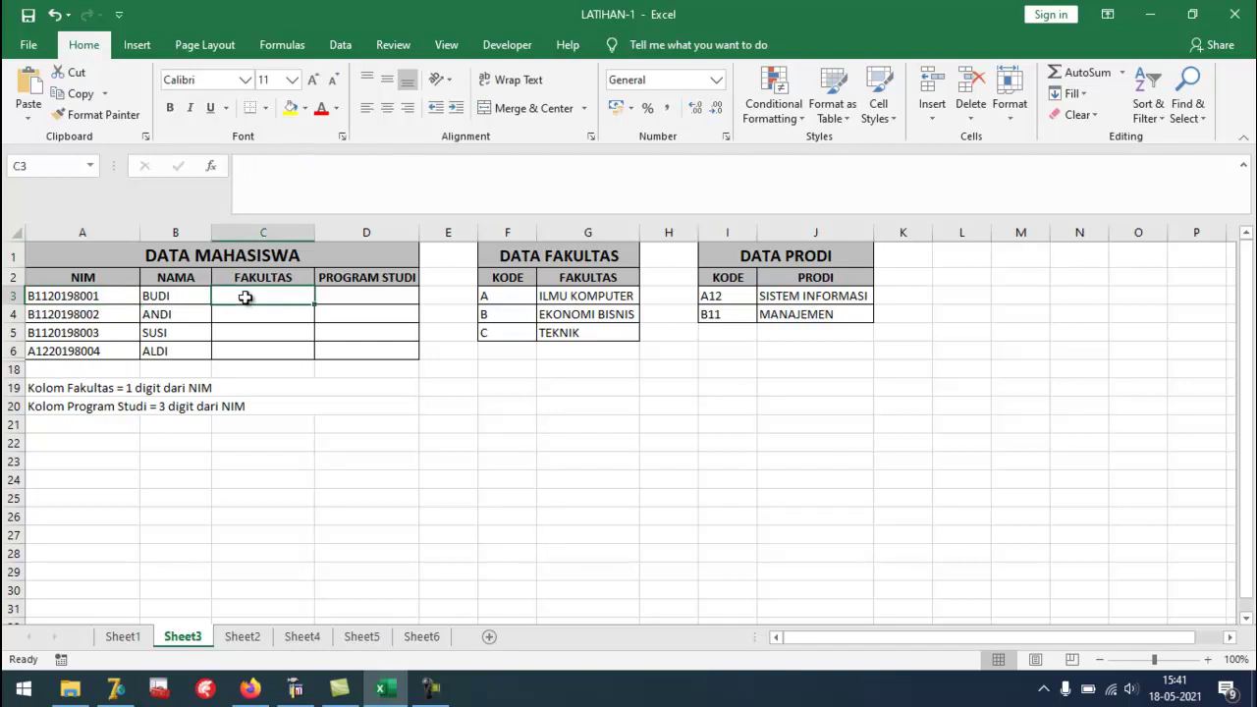
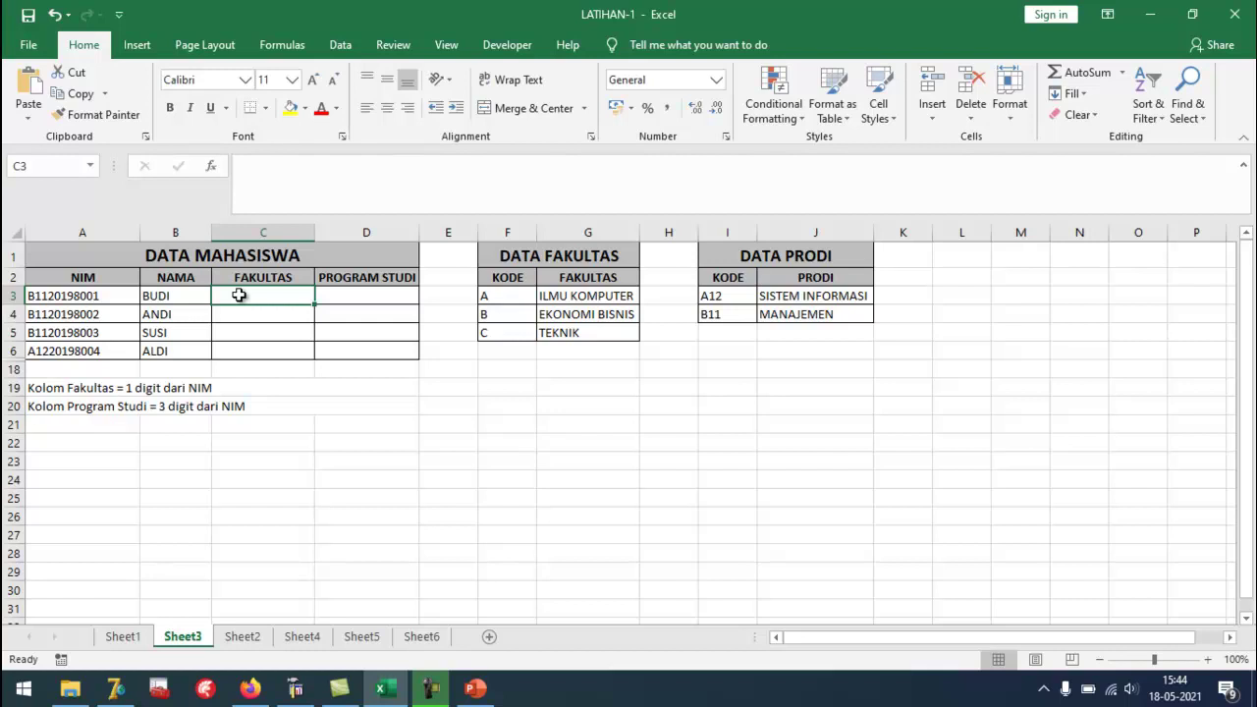
{"action": "type", "text": "=vlo"}
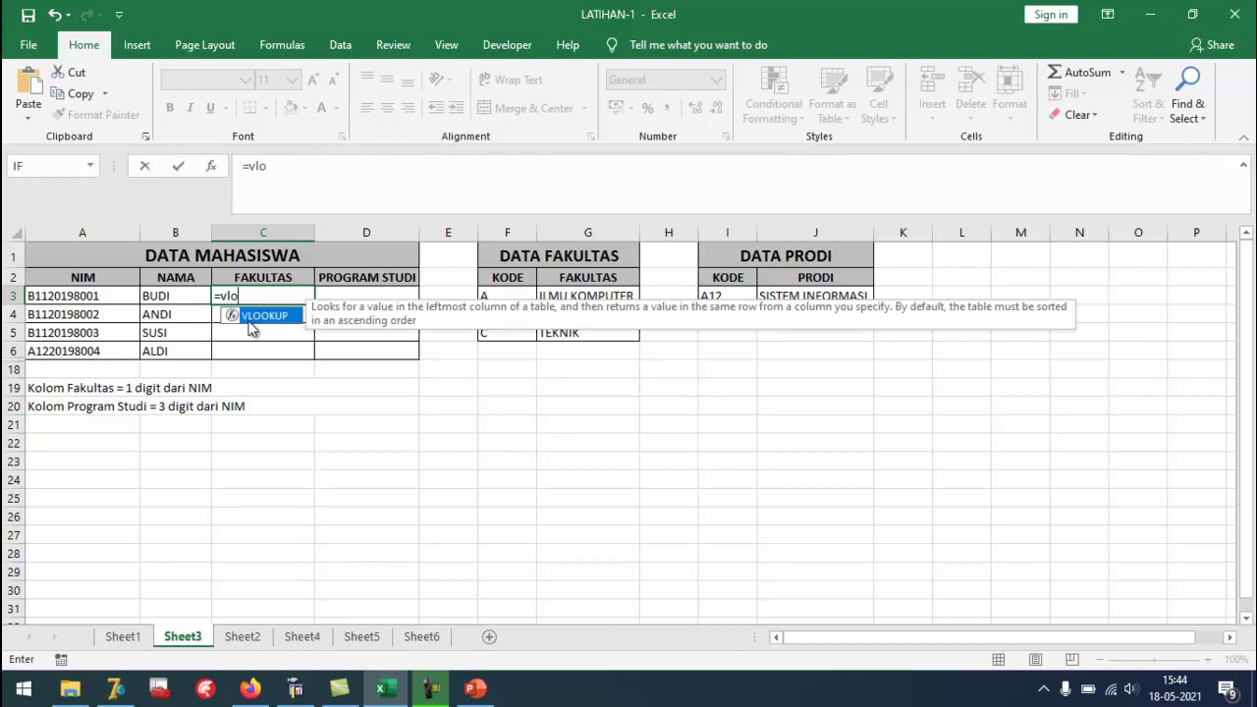
{"action": "double_click", "coordinate": [251, 318]}
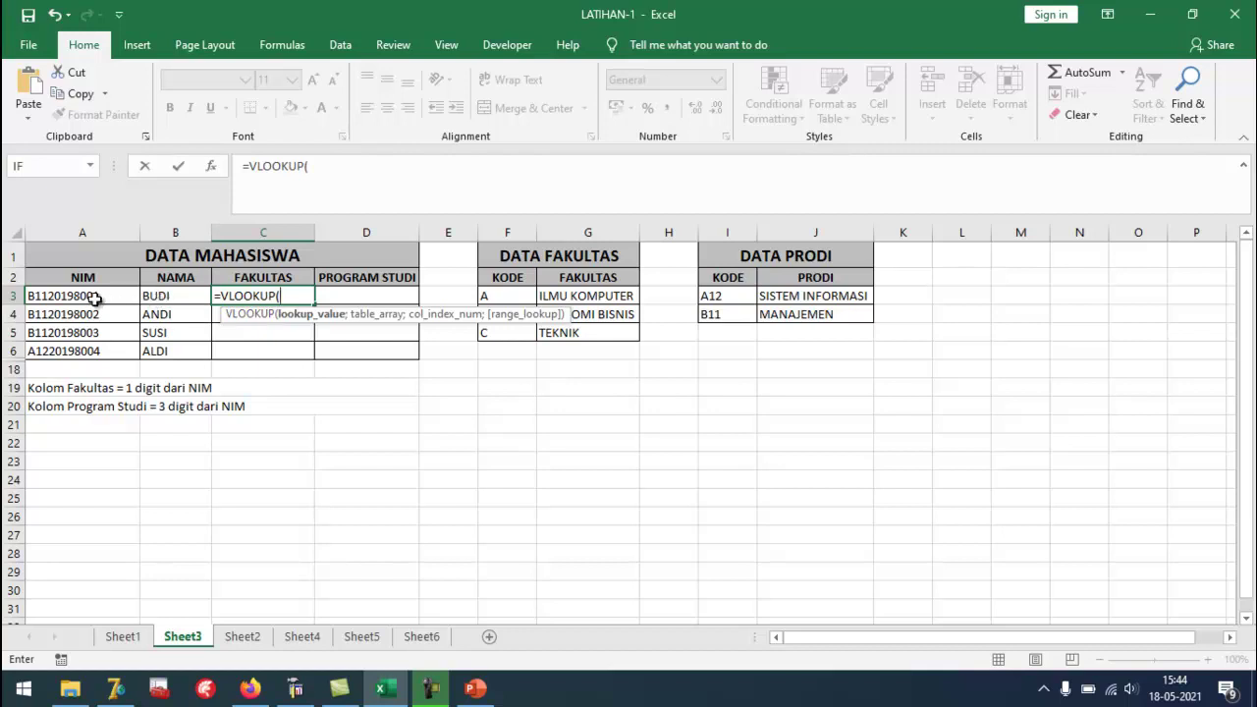
{"action": "type", "text": "LEFT("}
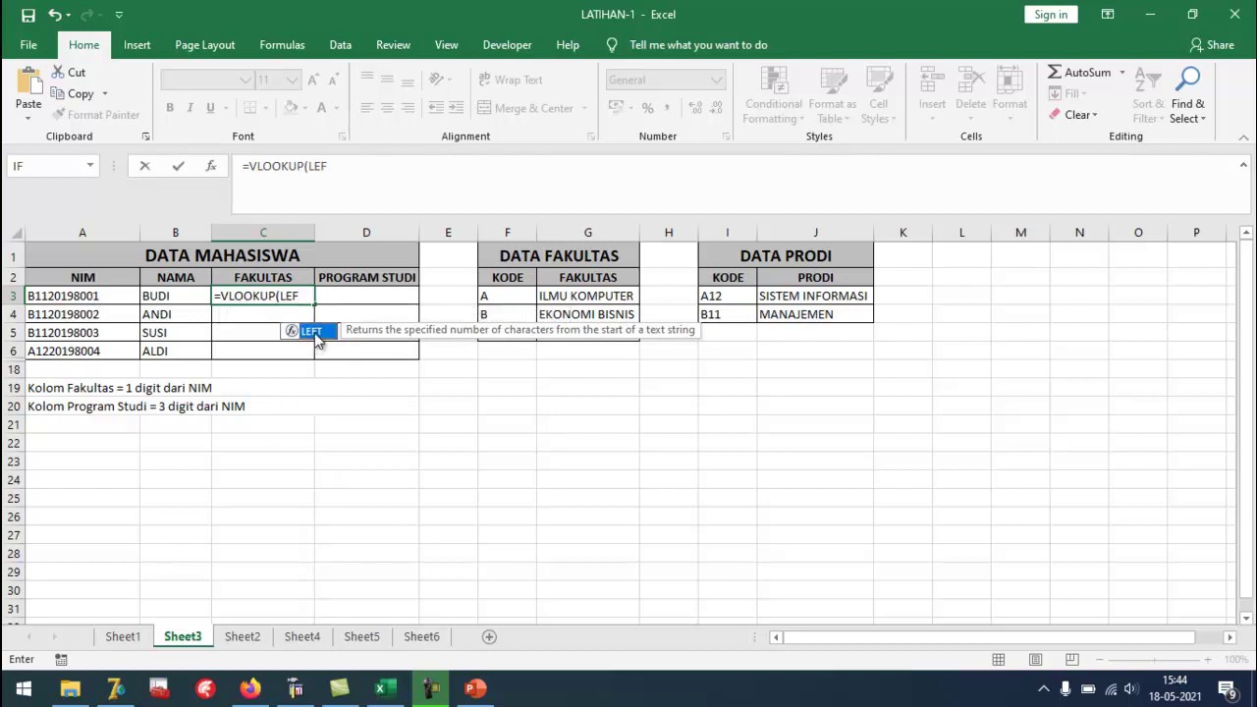
{"action": "double_click", "coordinate": [312, 331]}
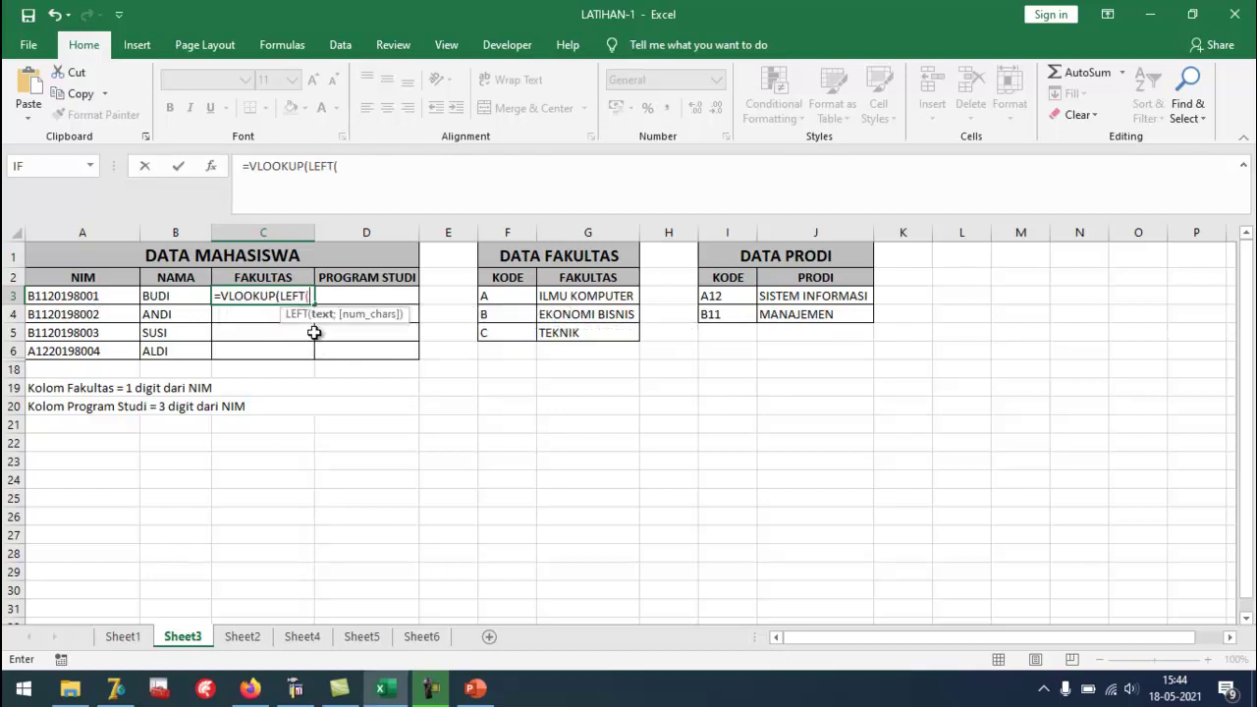
{"action": "left_click", "coordinate": [47, 294]}
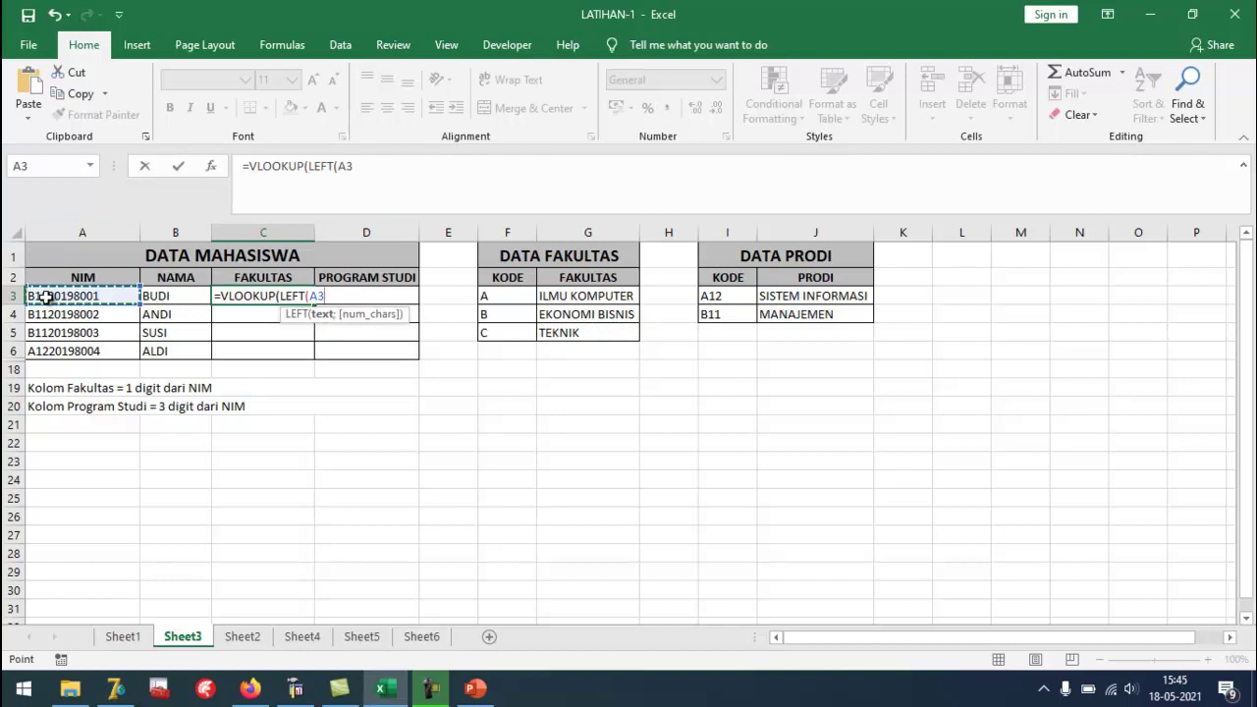
{"action": "type", "text": ";"}
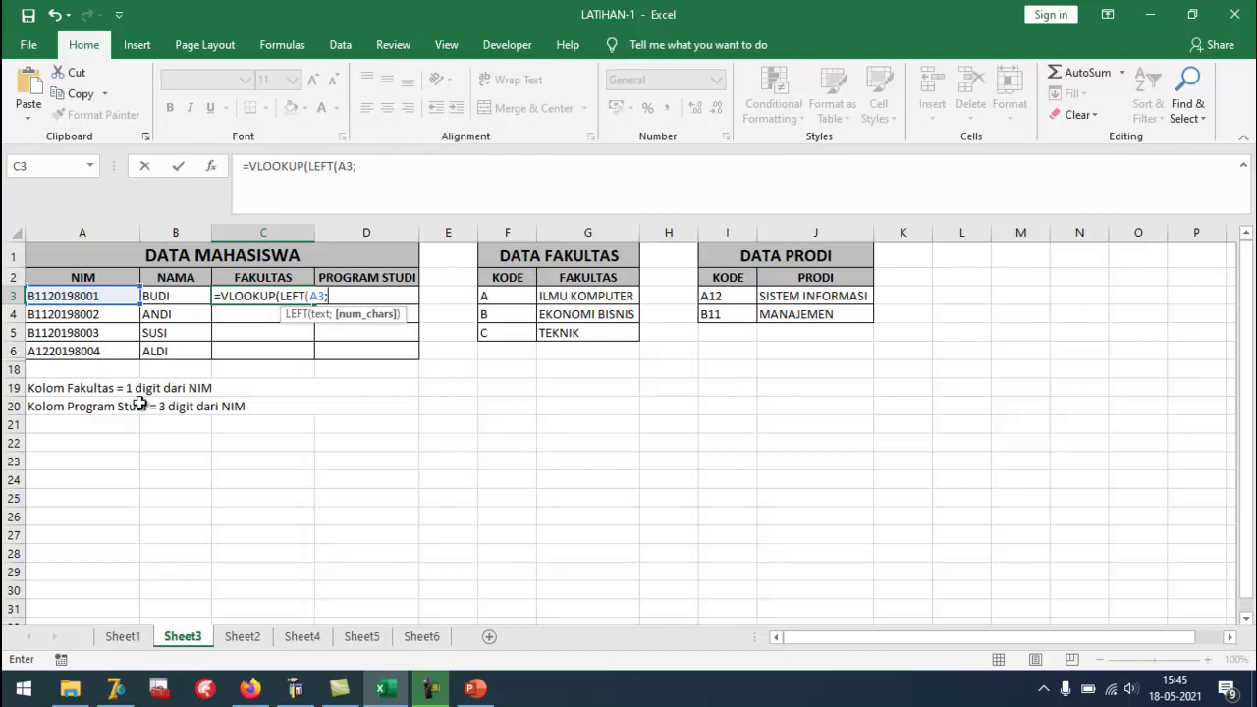
{"action": "left_click", "coordinate": [372, 165]}
{"action": "type", "text": "1"}
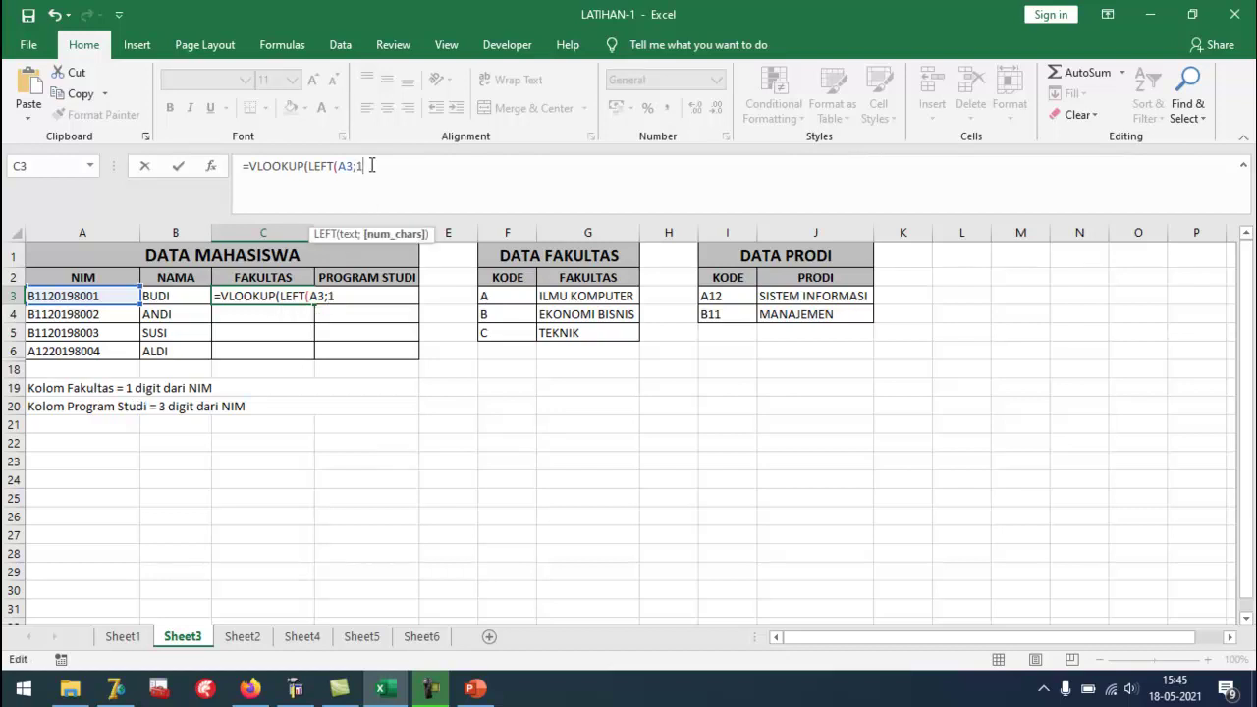
{"action": "type", "text": ")"}
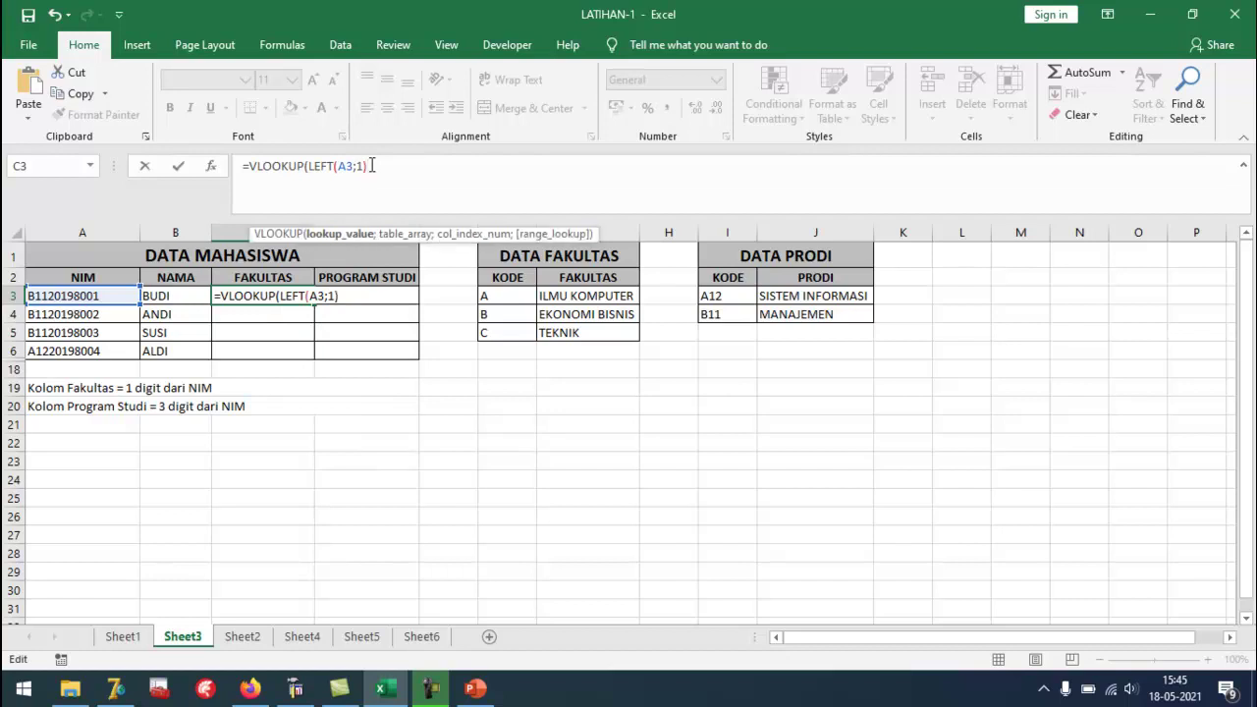
{"action": "type", "text": ";"}
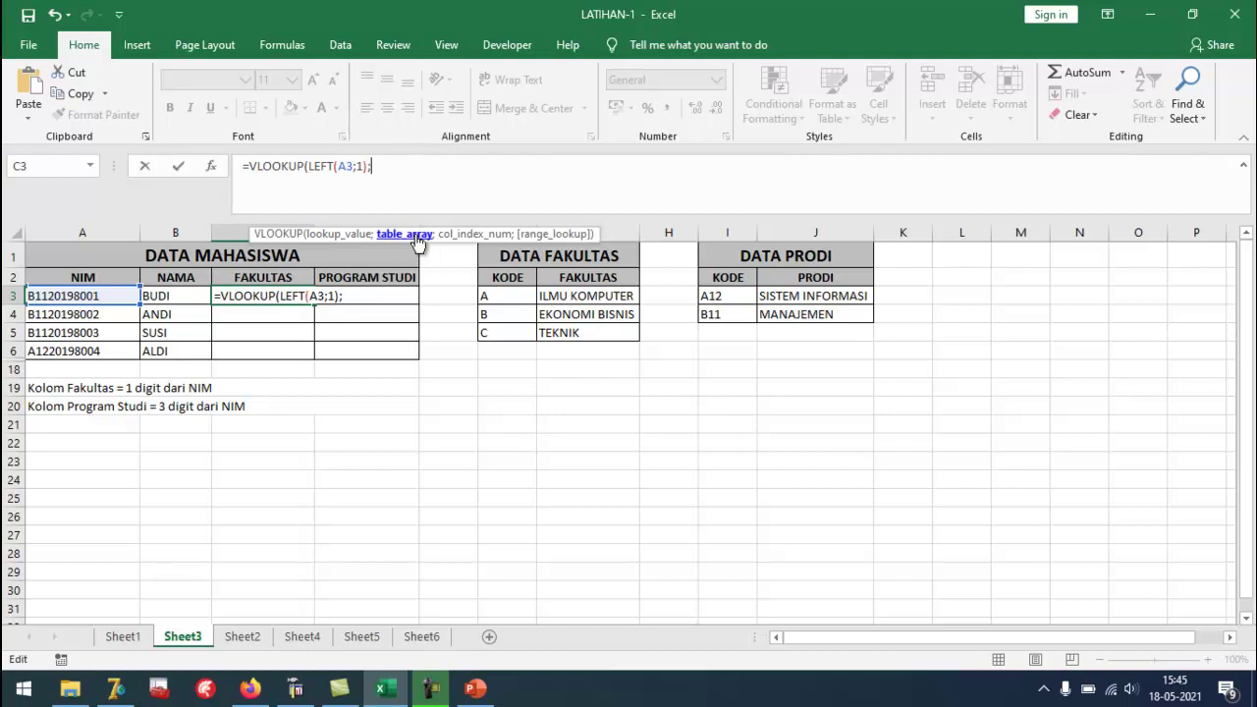
Complete the C3 formula with the DATA FAKULTAS entries F3:G5 (named range FAKULTAS) as table, column 2 and FALSE.
{"action": "left_click_drag", "start_coordinate": [491, 297], "coordinate": [608, 333]}
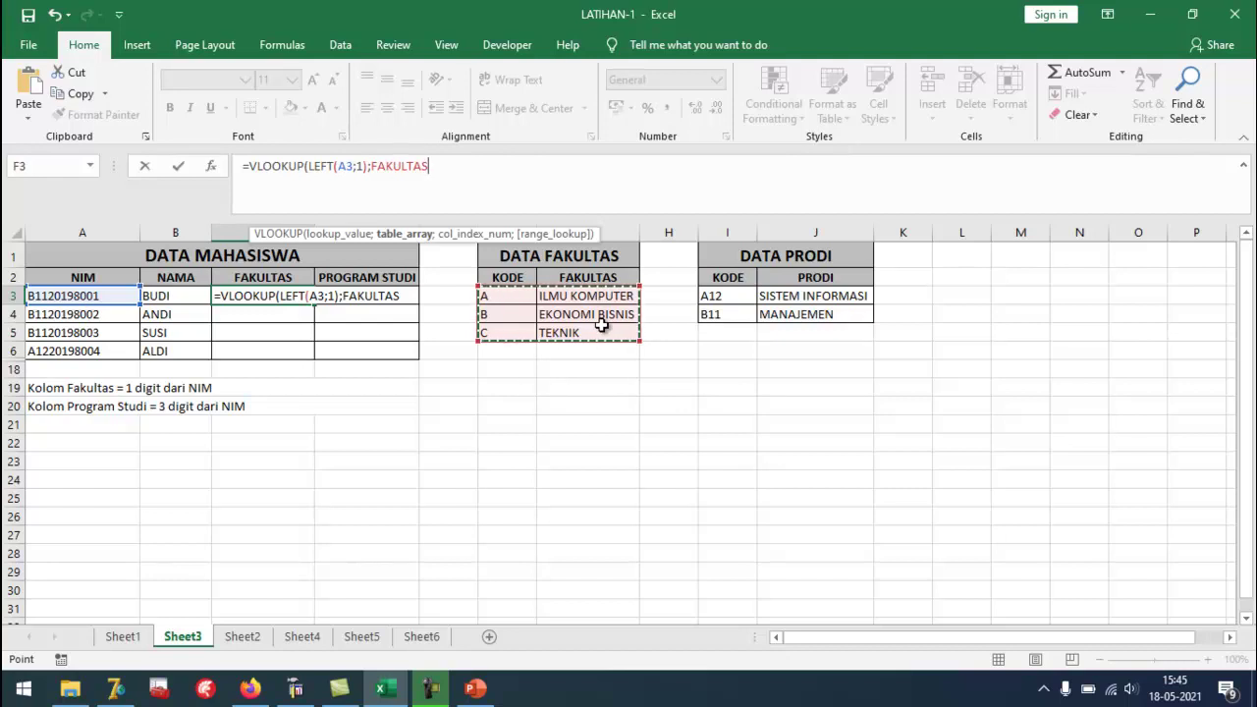
{"action": "type", "text": ";"}
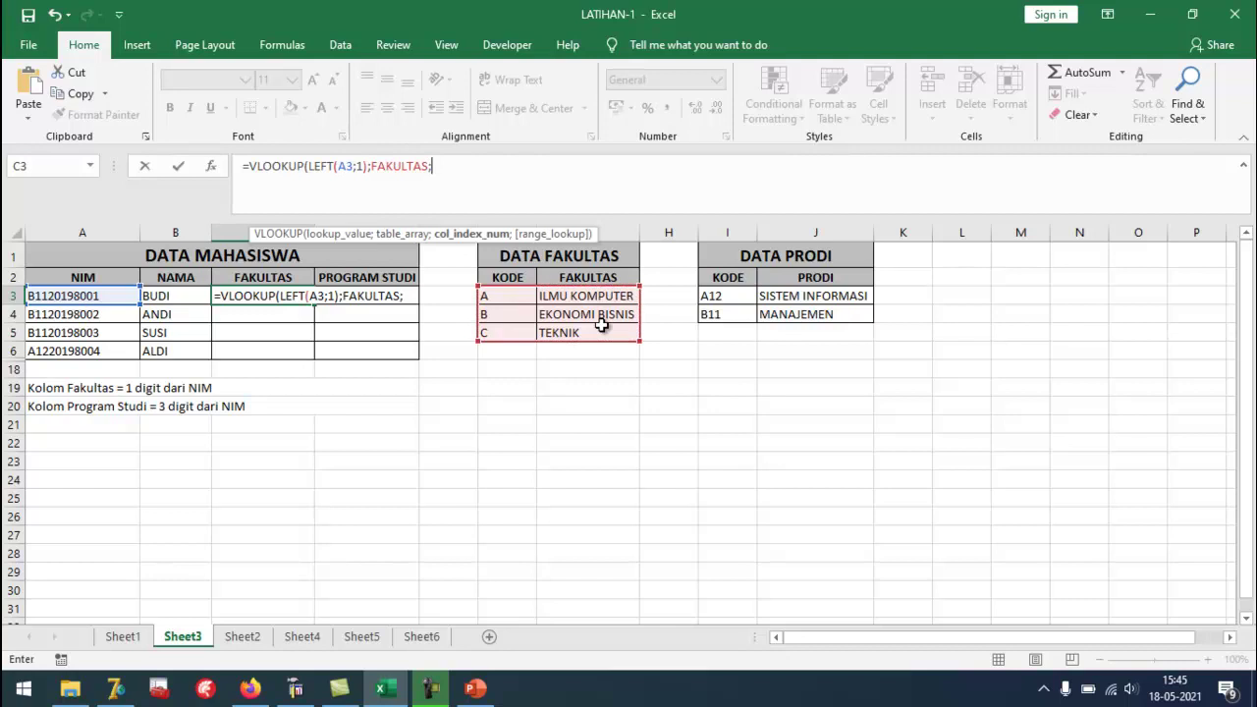
{"action": "type", "text": "2;FA"}
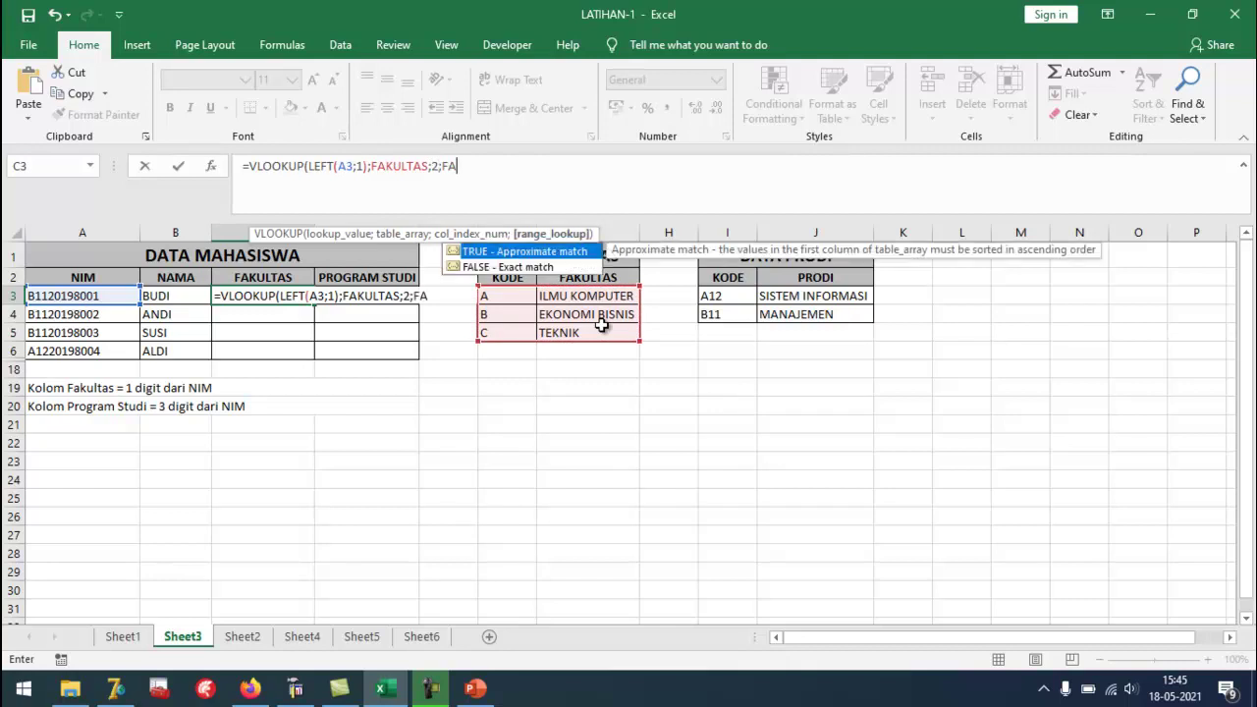
{"action": "type", "text": "LSE)"}
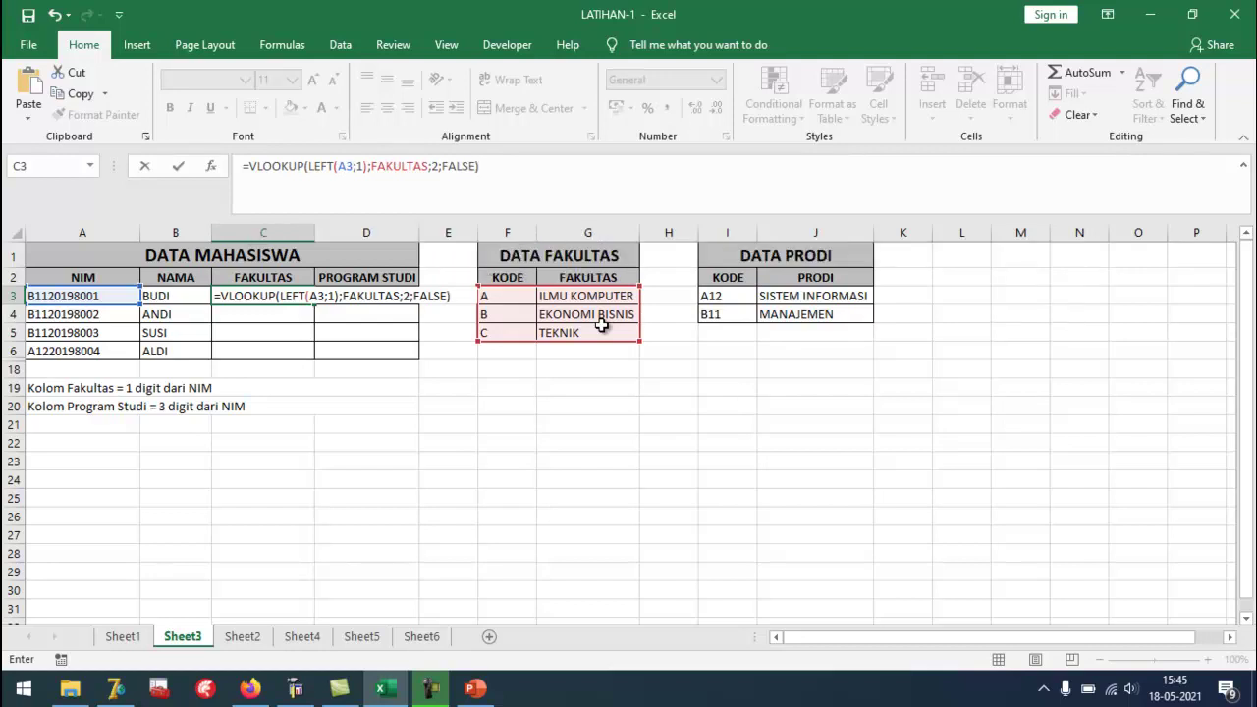
{"action": "key", "text": "Return"}
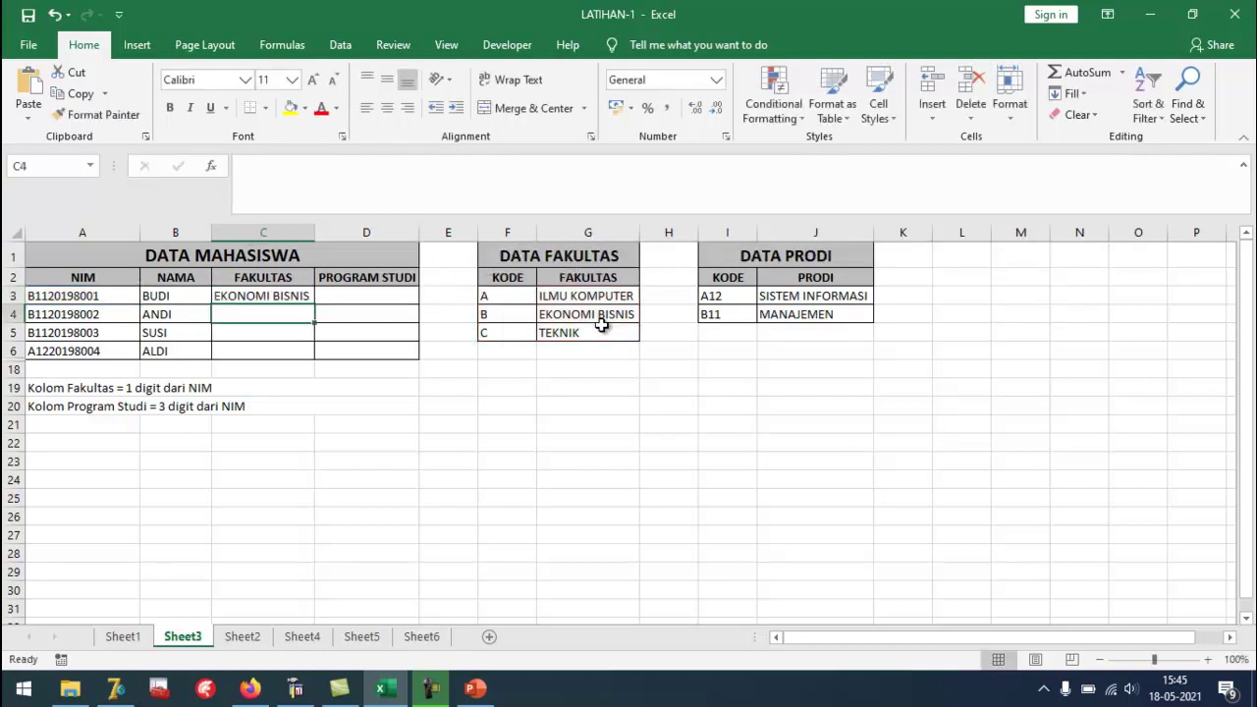
{"action": "left_click", "coordinate": [261, 296]}
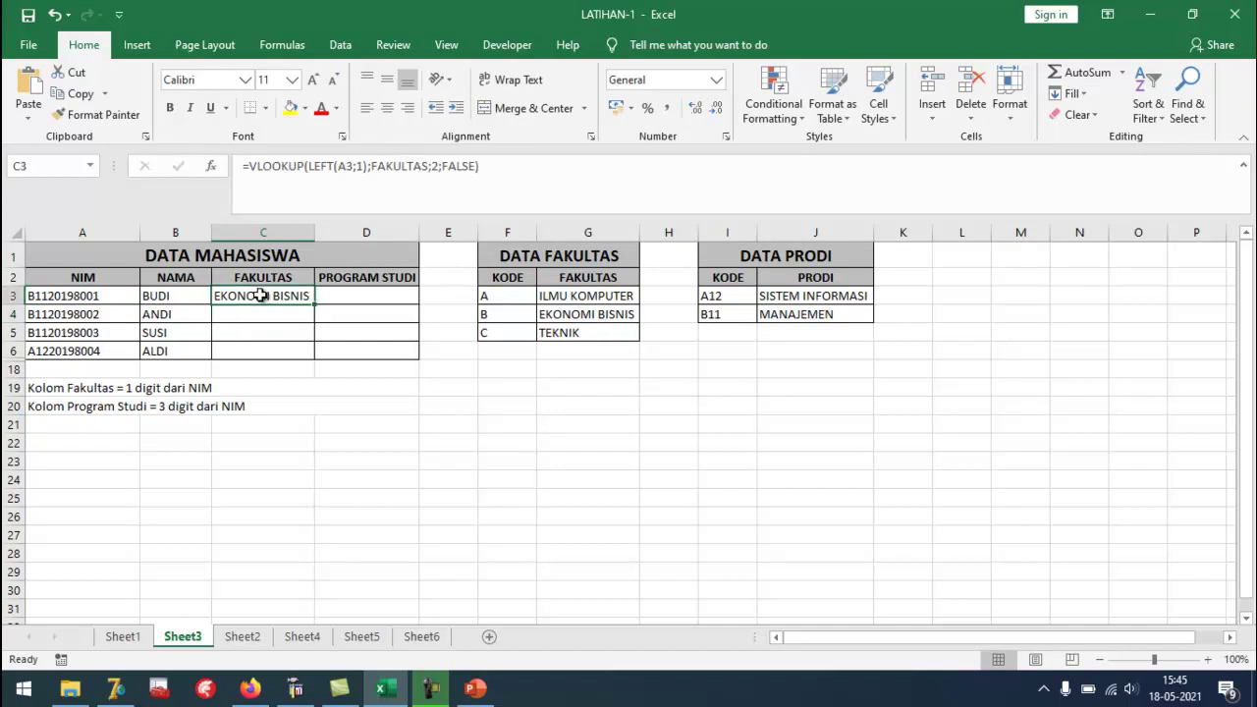
Start a VLOOKUP formula in D3 with LEFT(A3;3) as the lookup value.
{"action": "left_click", "coordinate": [333, 298]}
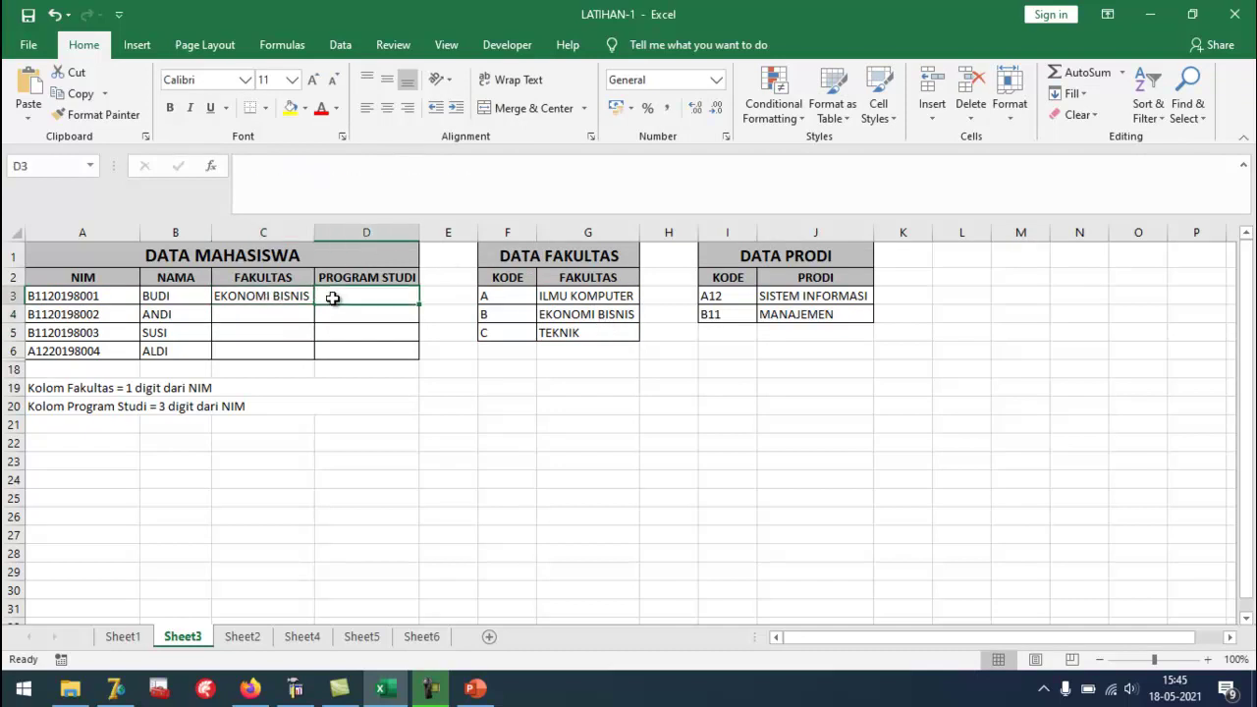
{"action": "type", "text": "=VLOOKUP(LEF"}
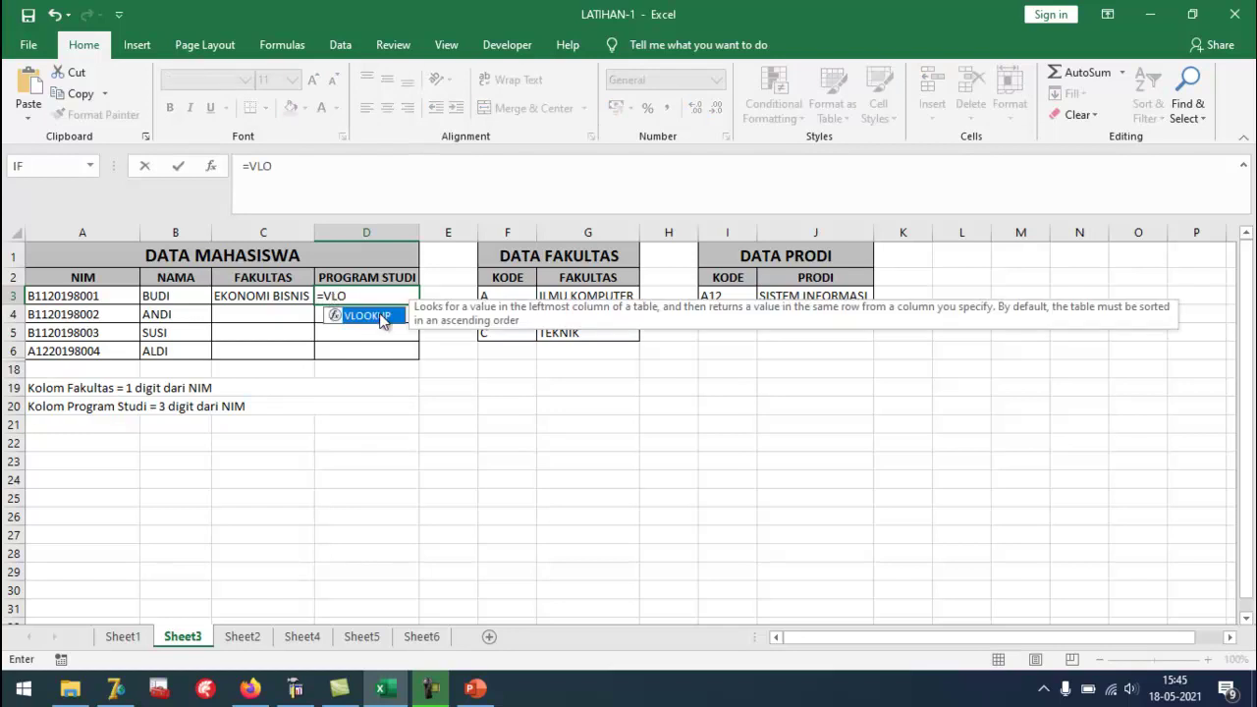
{"action": "double_click", "coordinate": [380, 315]}
{"action": "type", "text": "LEF"}
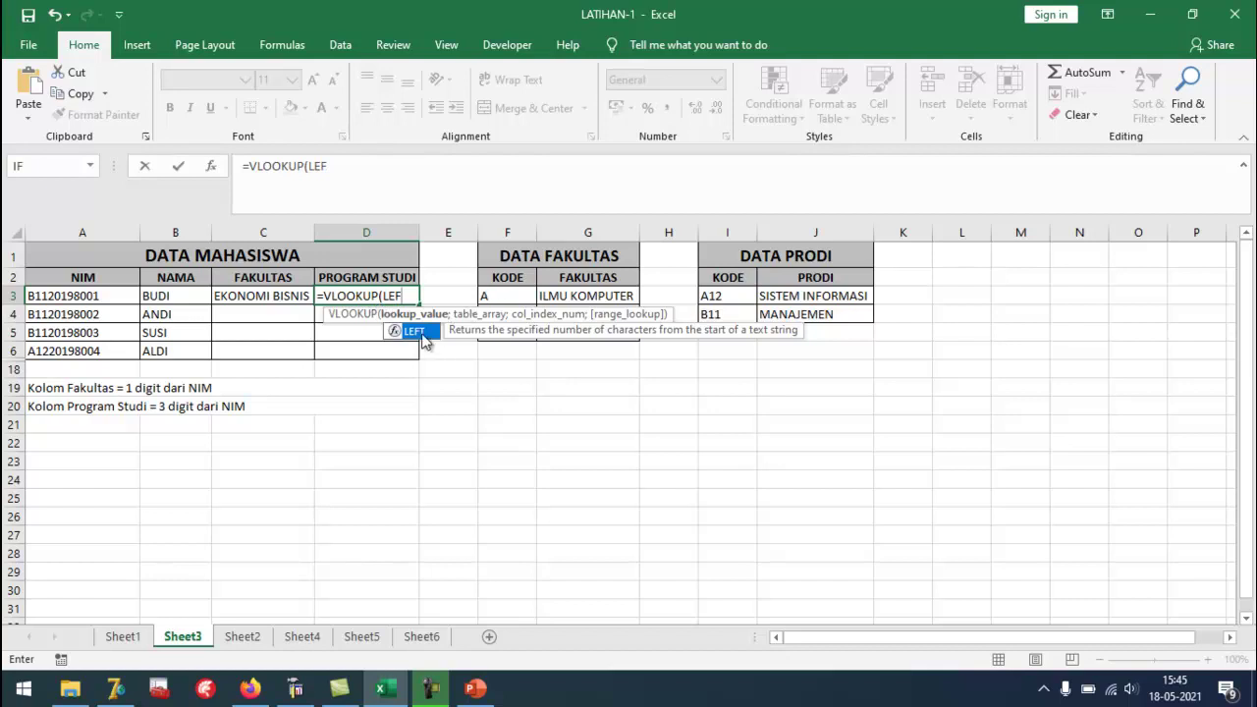
{"action": "double_click", "coordinate": [421, 334]}
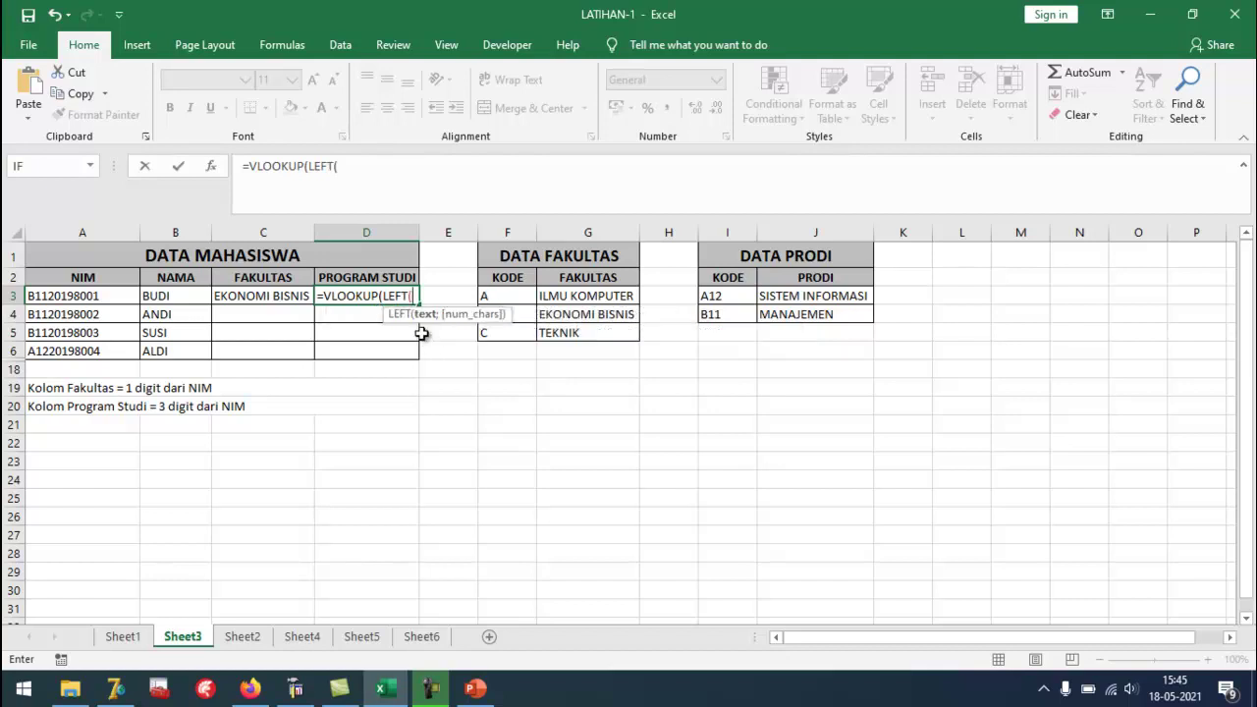
{"action": "left_click", "coordinate": [65, 296]}
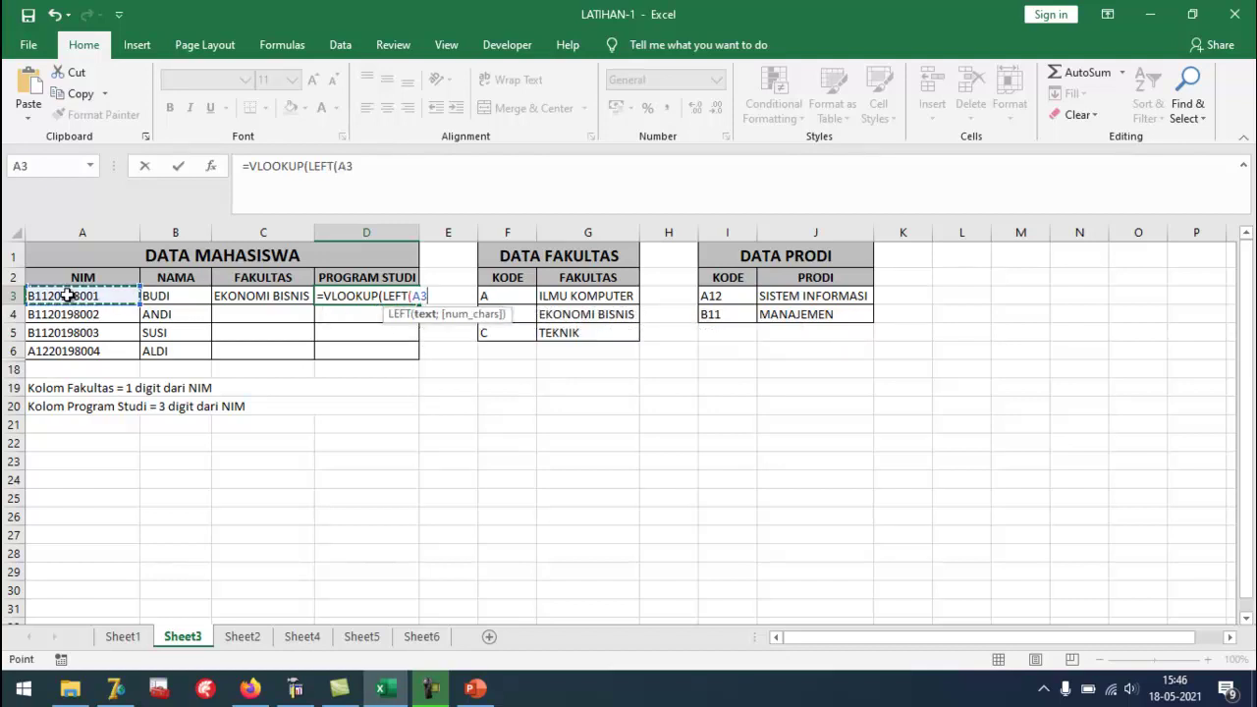
{"action": "type", "text": ";"}
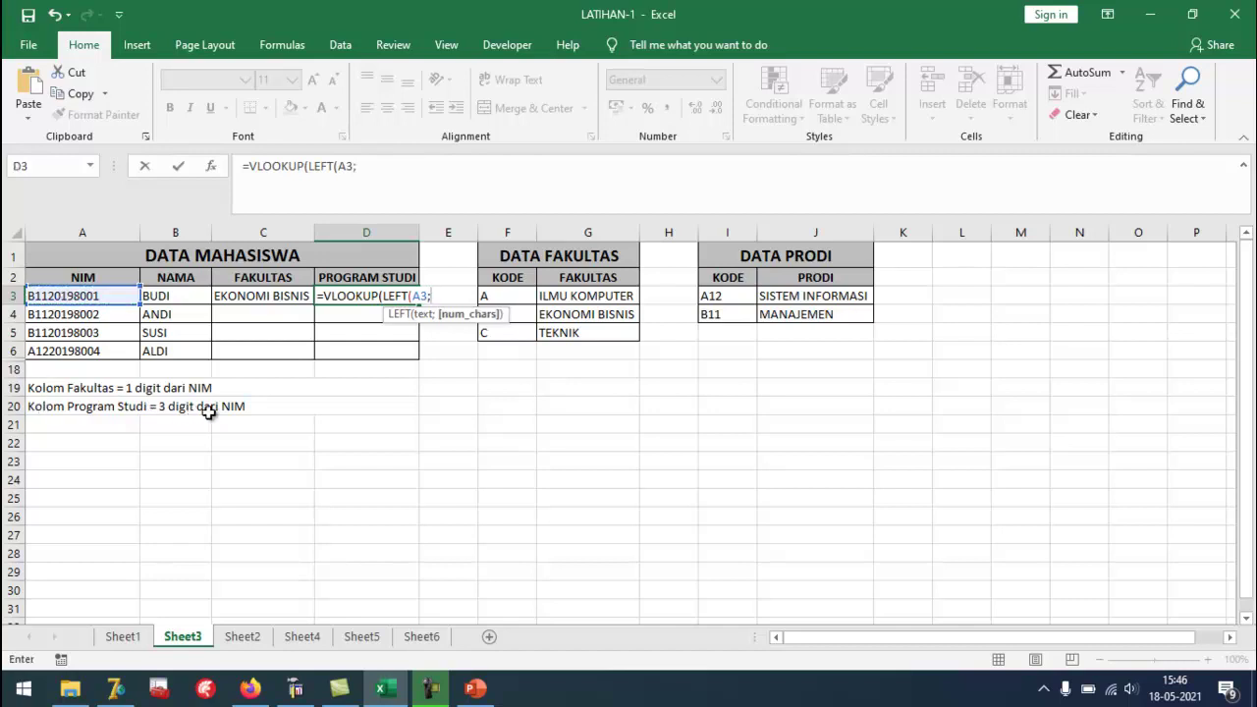
{"action": "type", "text": "3)"}
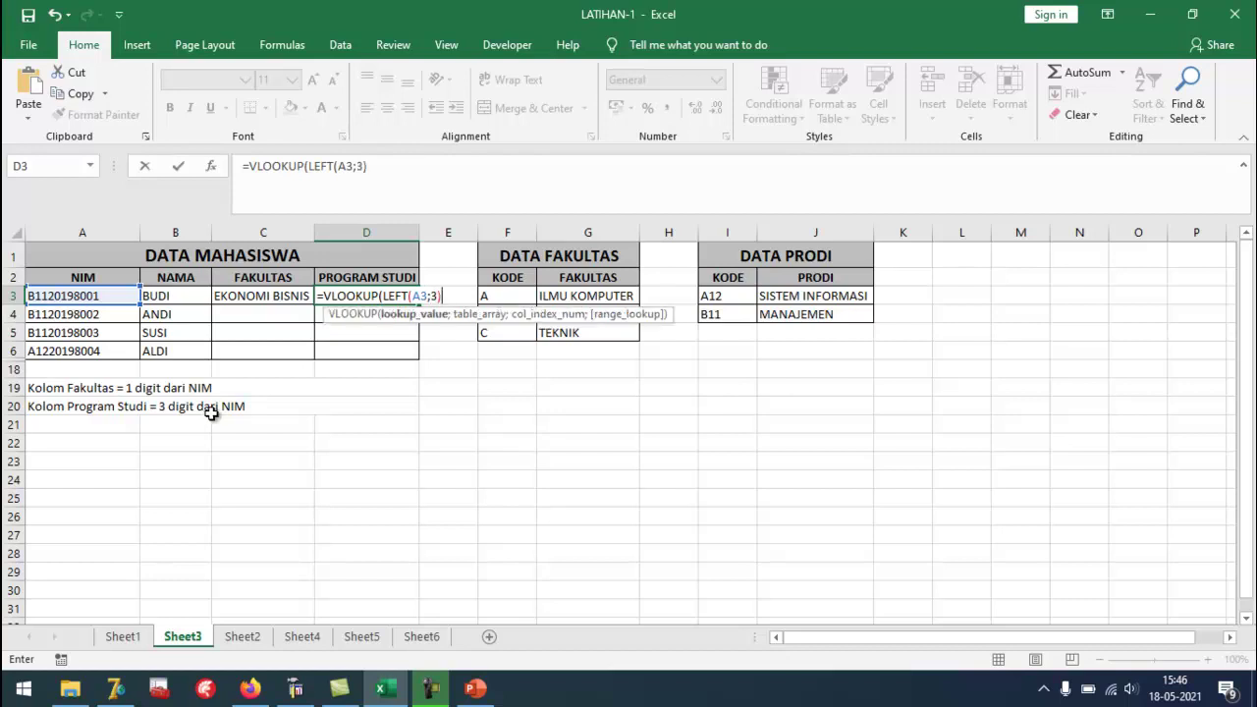
{"action": "type", "text": ";"}
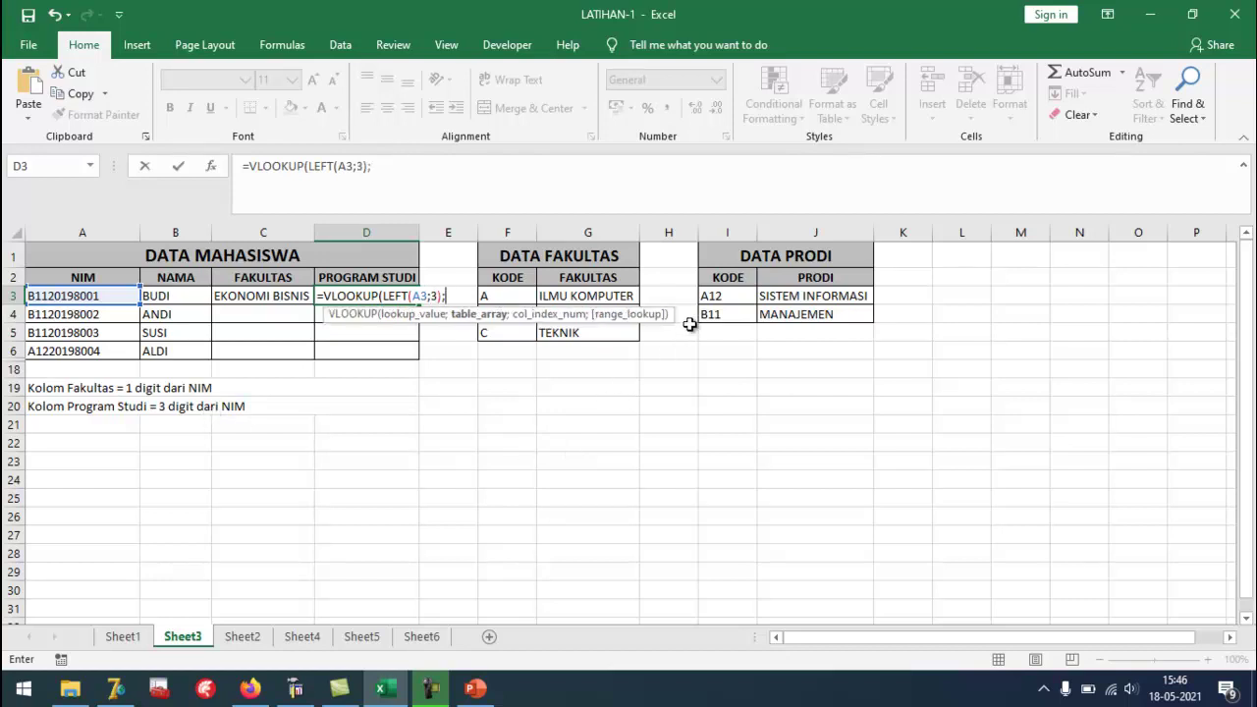
Complete the D3 formula with the absolute table range $I$3:$K$4, column 2 and FALSE, and fill C3:D3 down to row 6.
{"action": "left_click_drag", "start_coordinate": [721, 296], "coordinate": [879, 314]}
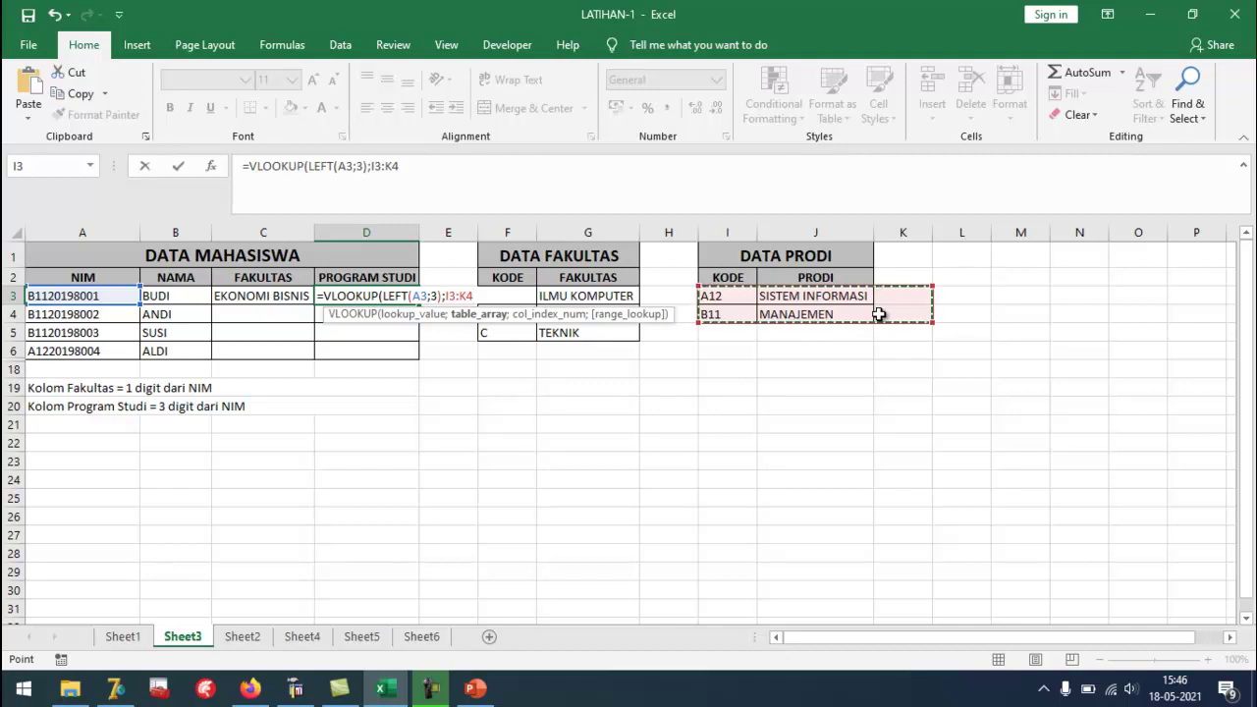
{"action": "key", "text": "F4"}
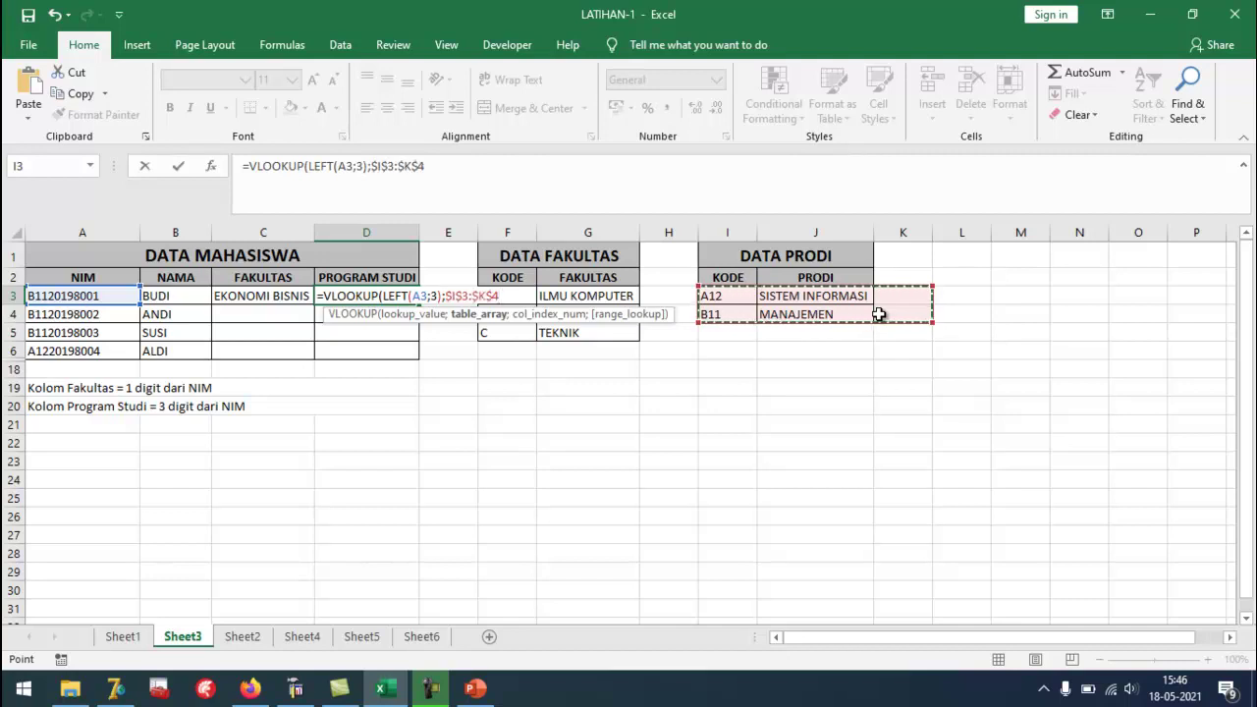
{"action": "type", "text": ";"}
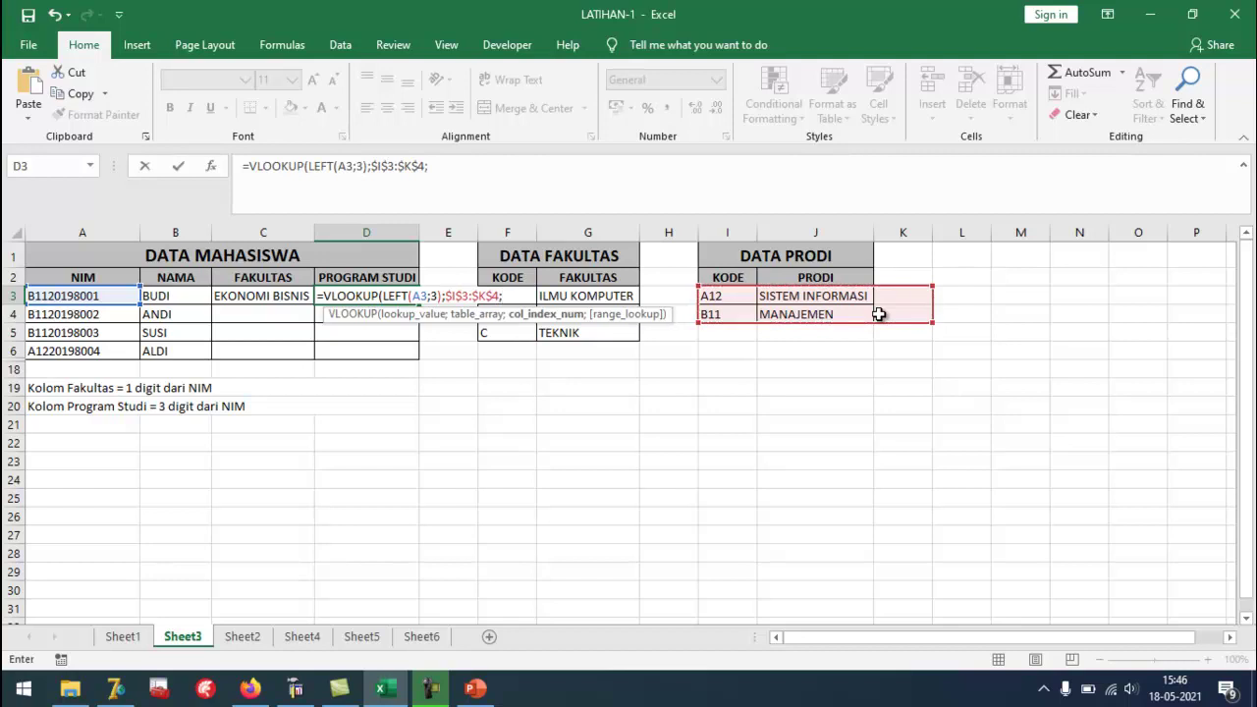
{"action": "type", "text": "2;FALSE"}
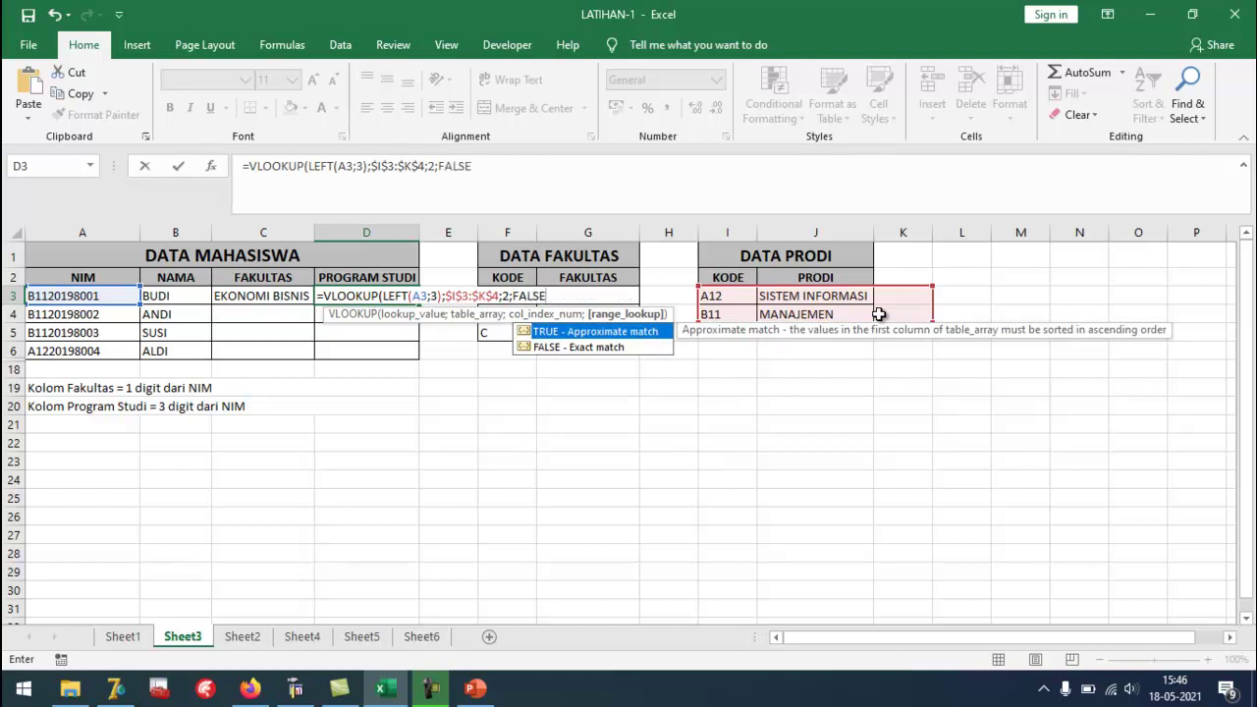
{"action": "type", "text": ")"}
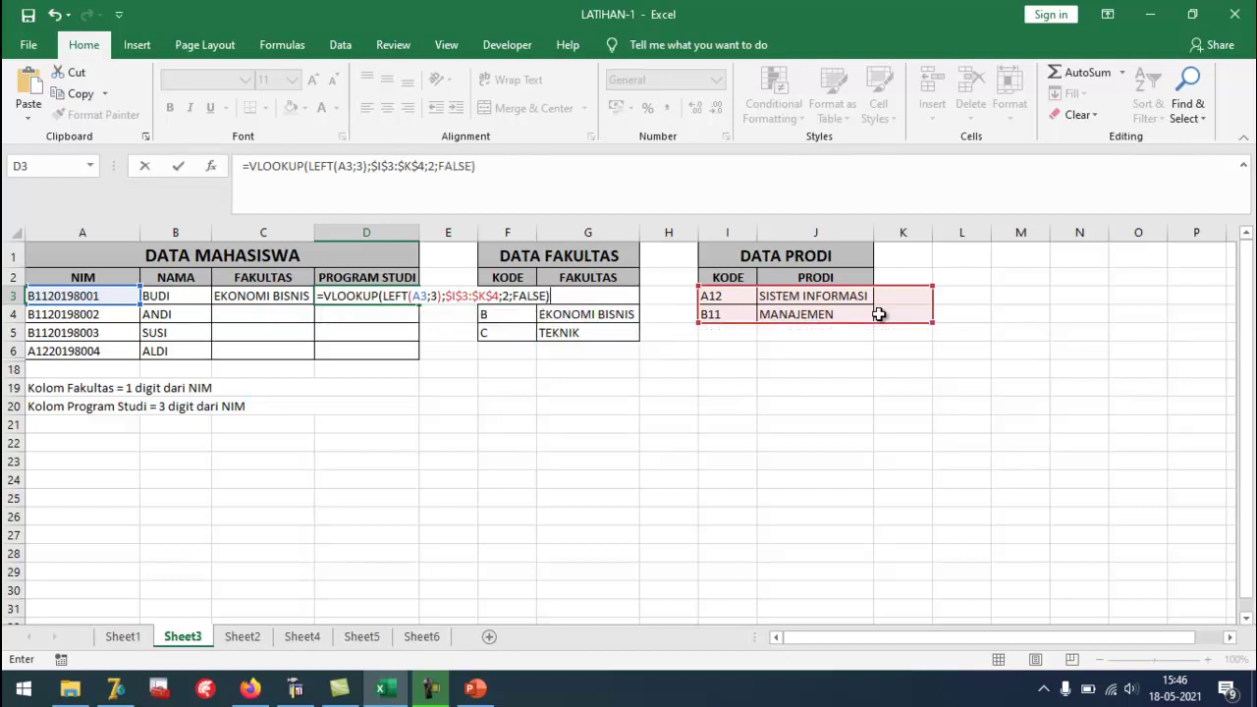
{"action": "key", "text": "Return"}
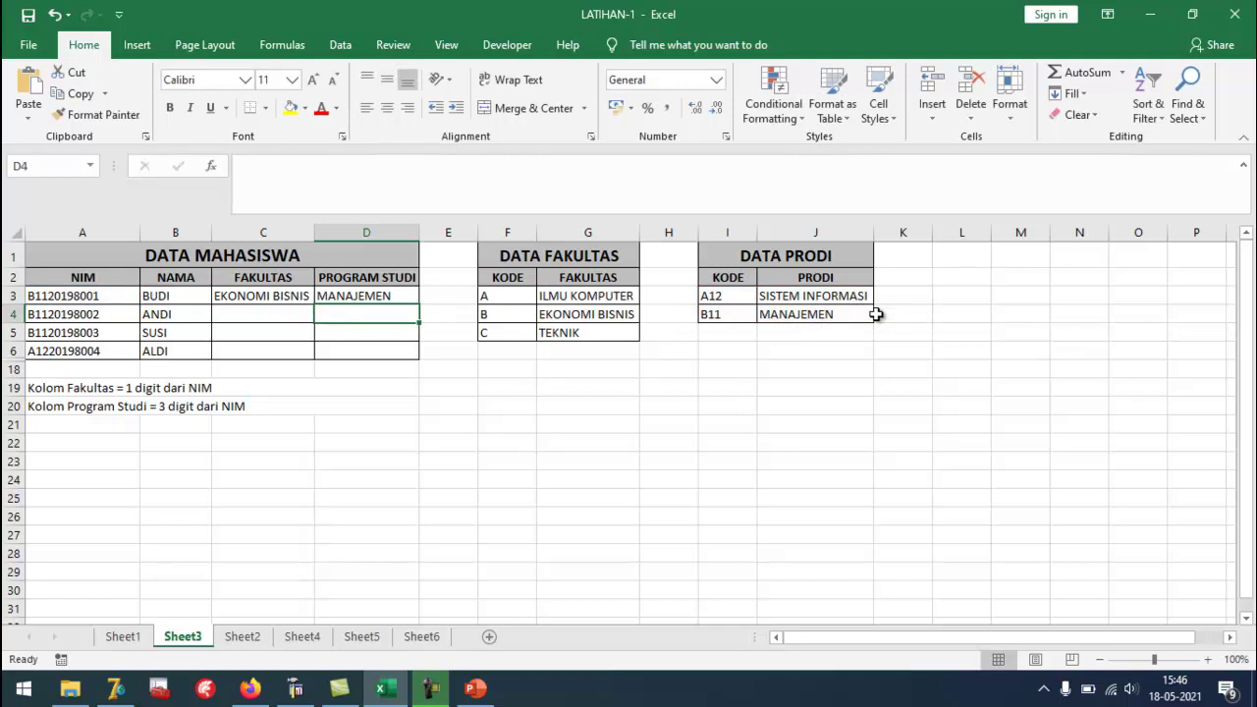
{"action": "left_click_drag", "start_coordinate": [224, 295], "coordinate": [424, 361]}
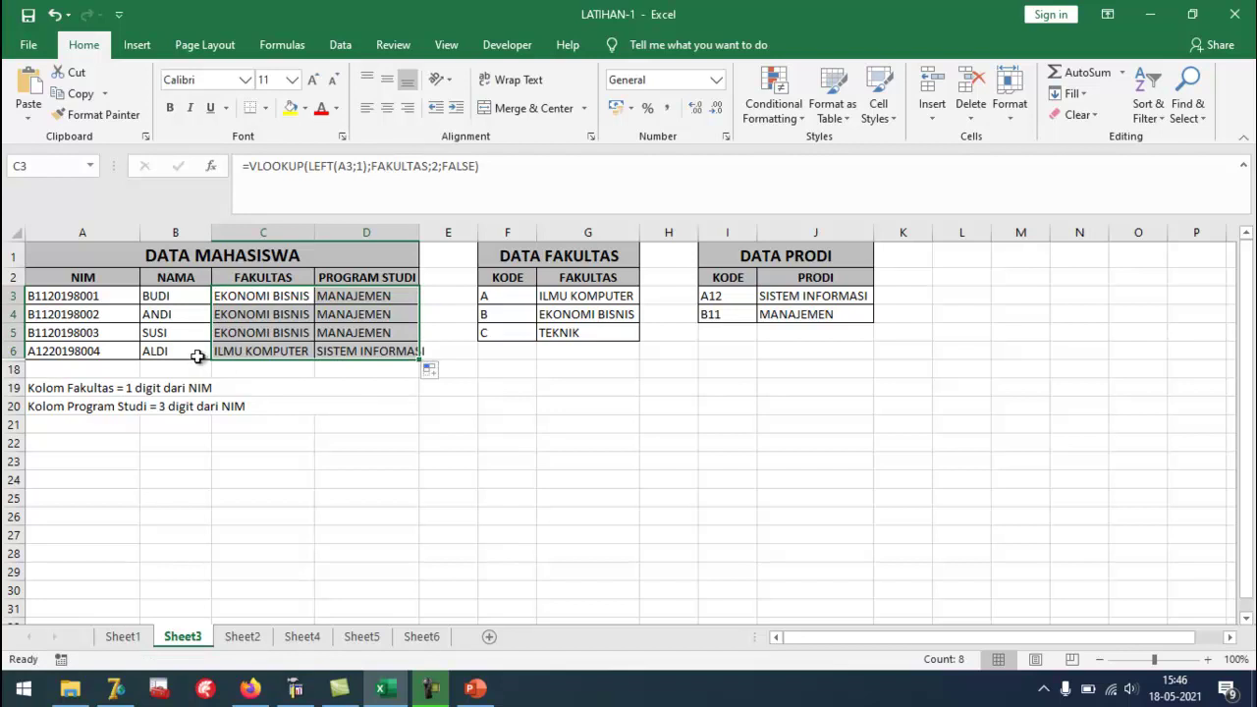
Widen columns D and C on Sheet3 so the PROGRAM STUDI and FAKULTAS entries fit, and save the workbook.
{"action": "left_click_drag", "start_coordinate": [420, 233], "coordinate": [441, 233]}
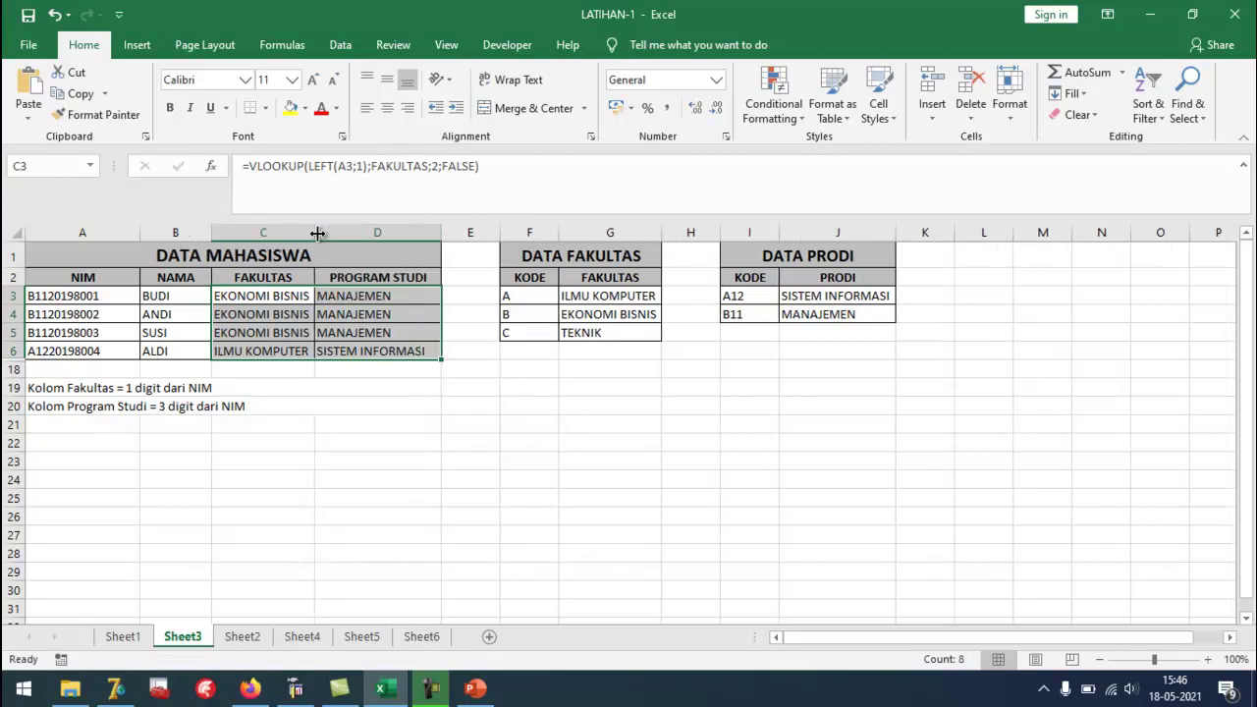
{"action": "left_click_drag", "start_coordinate": [317, 232], "coordinate": [325, 232]}
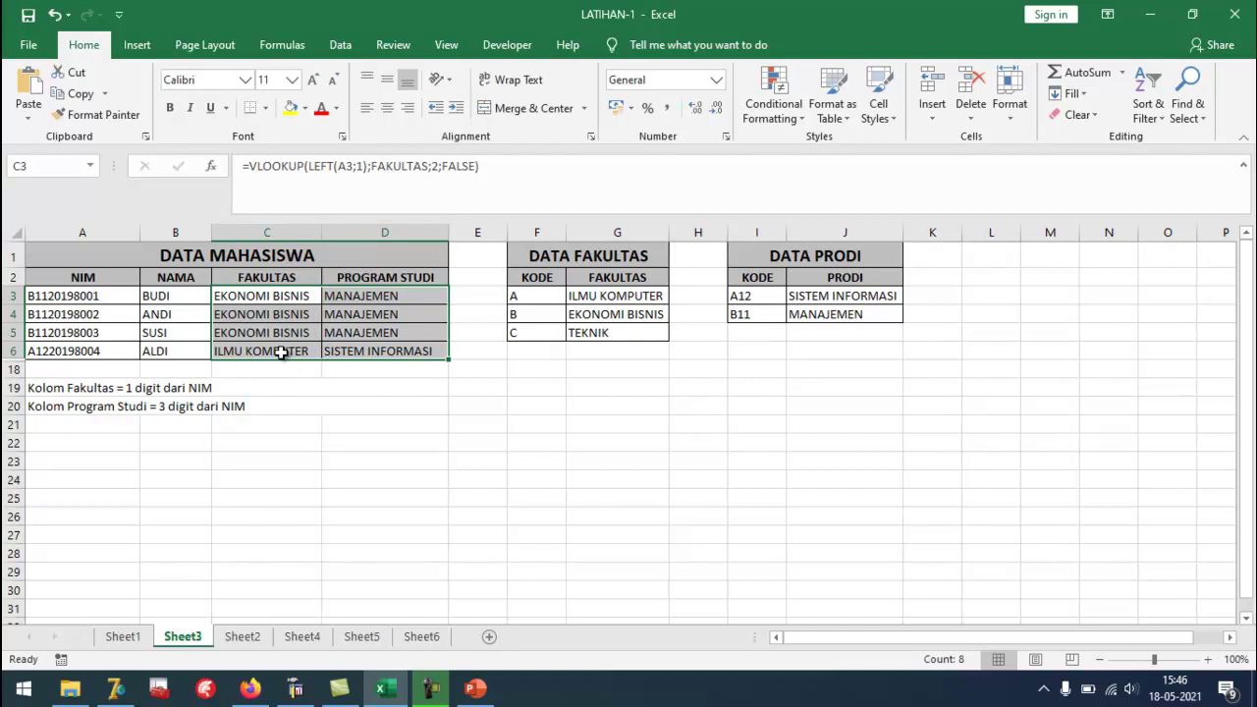
{"action": "left_click", "coordinate": [388, 373]}
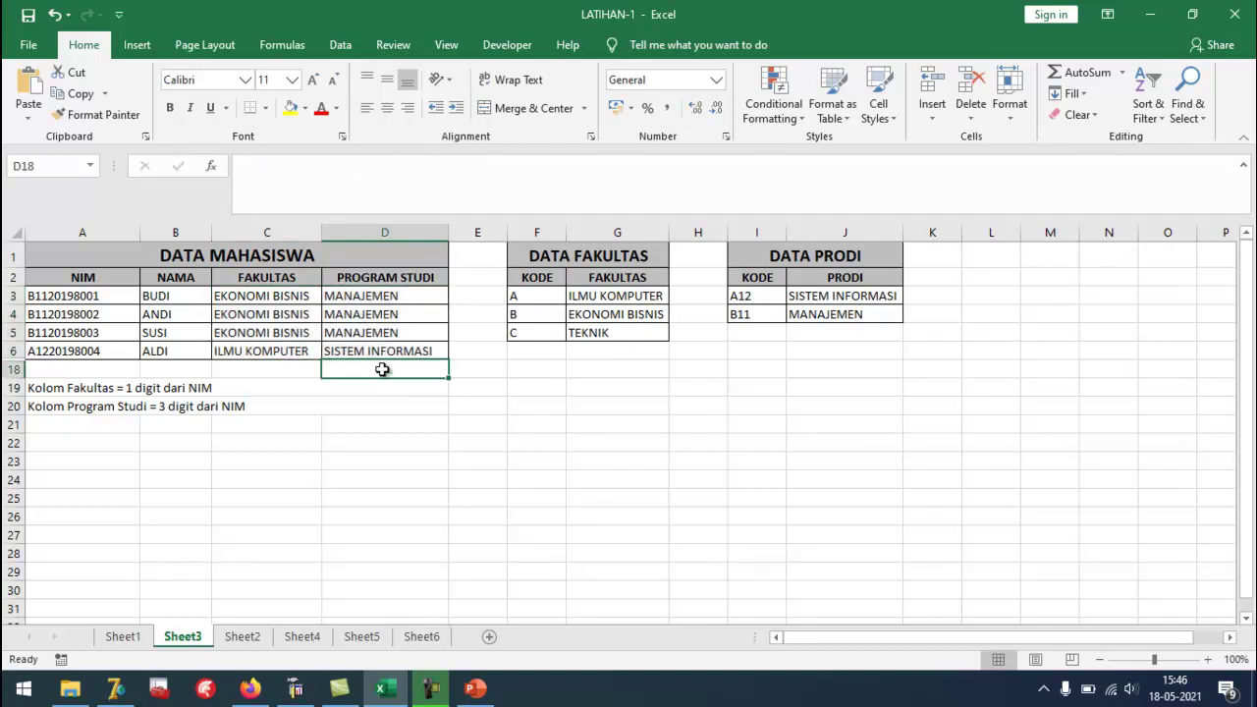
{"action": "left_click", "coordinate": [25, 22]}
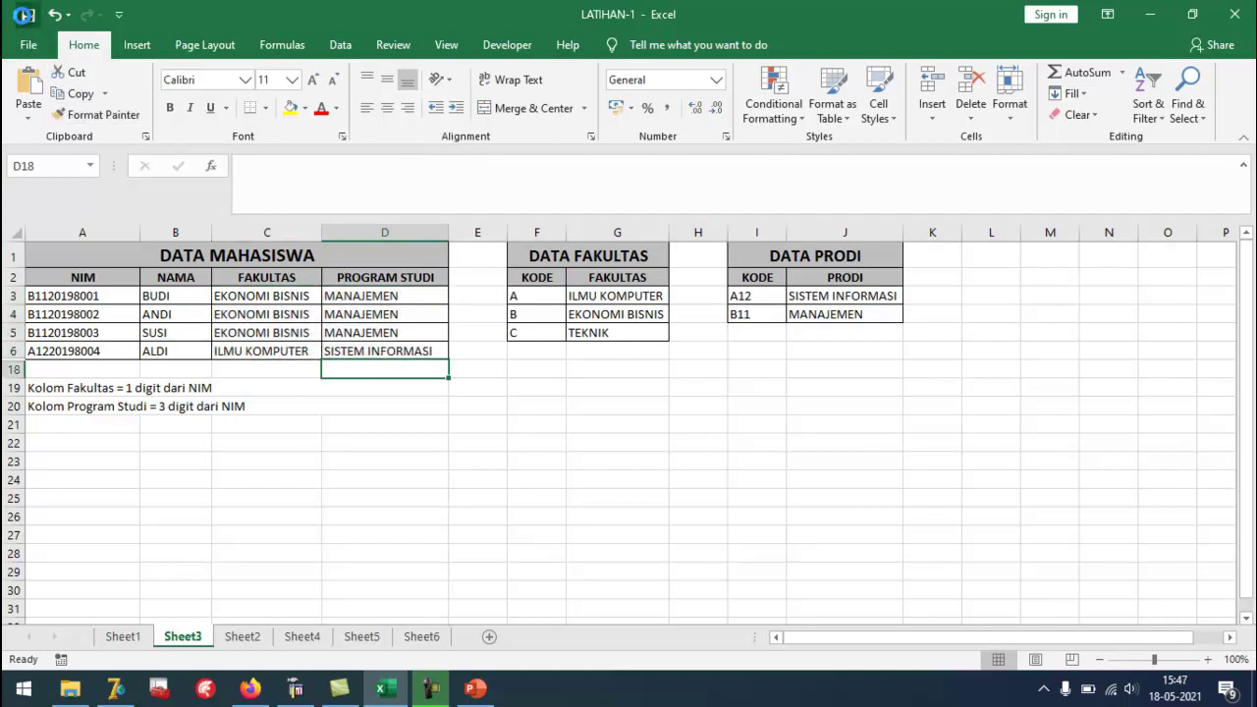
{"action": "left_click", "coordinate": [515, 353]}
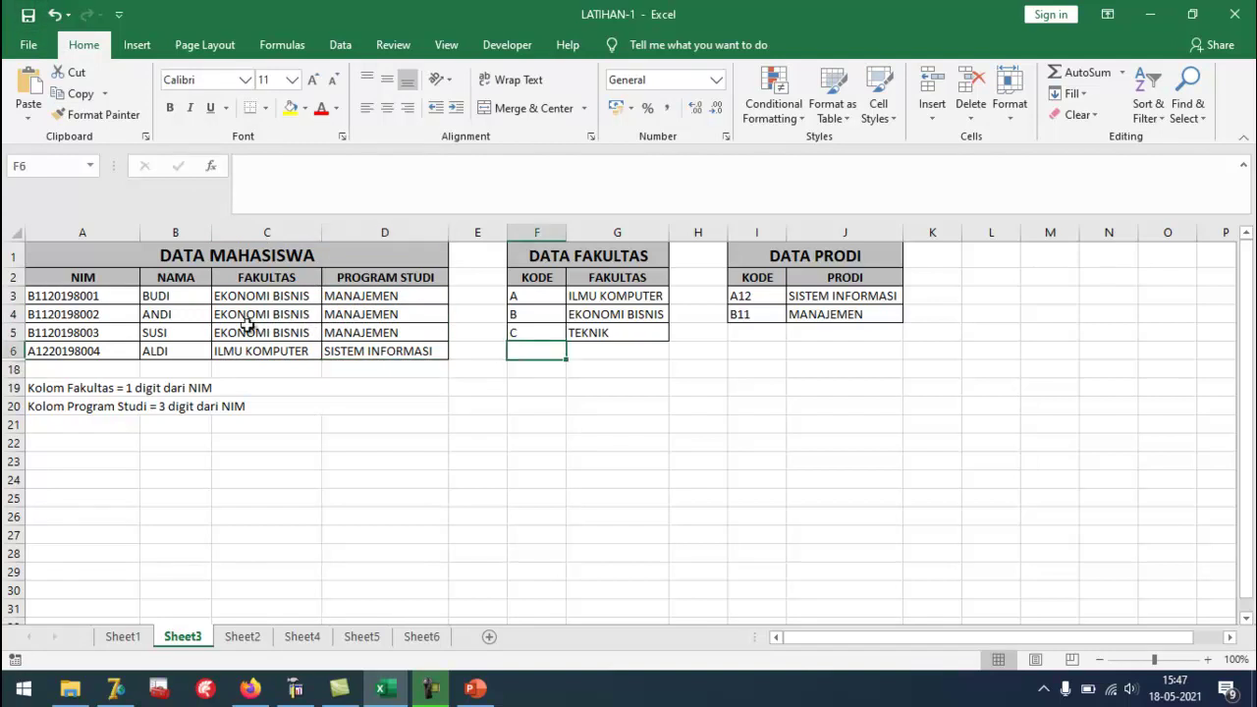
{"action": "left_click", "coordinate": [39, 356]}
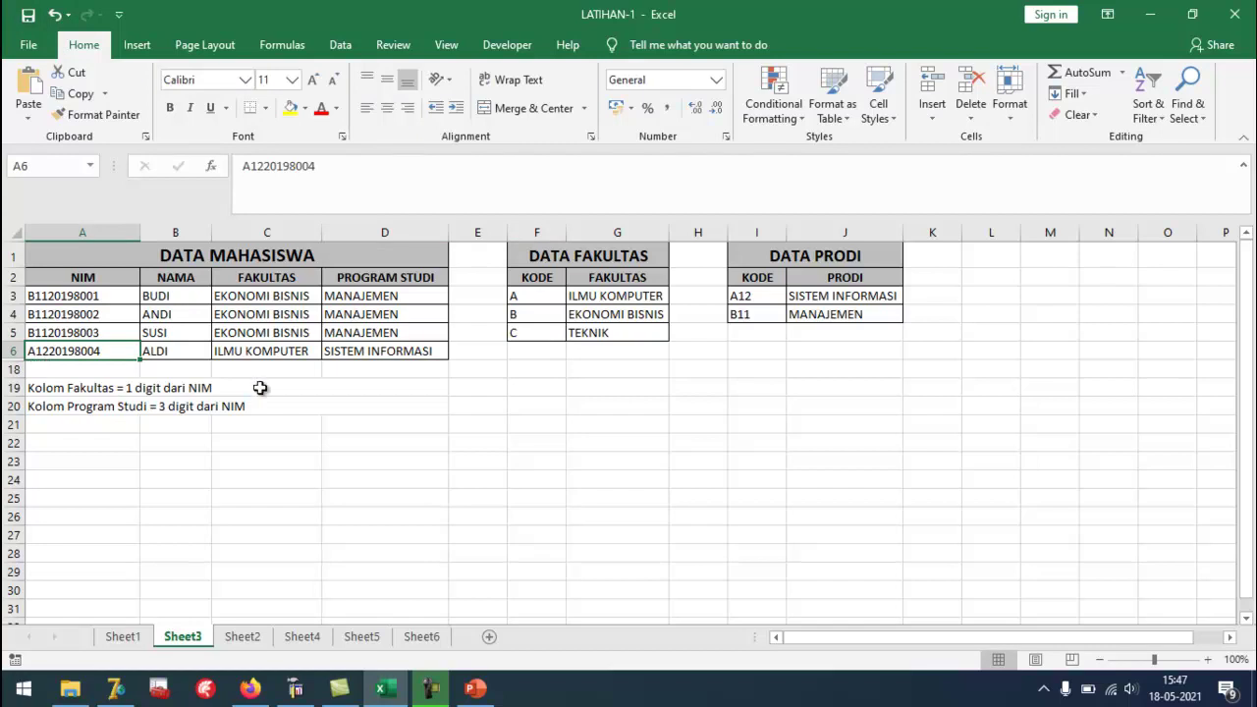
{"action": "left_click_drag", "start_coordinate": [764, 296], "coordinate": [830, 300]}
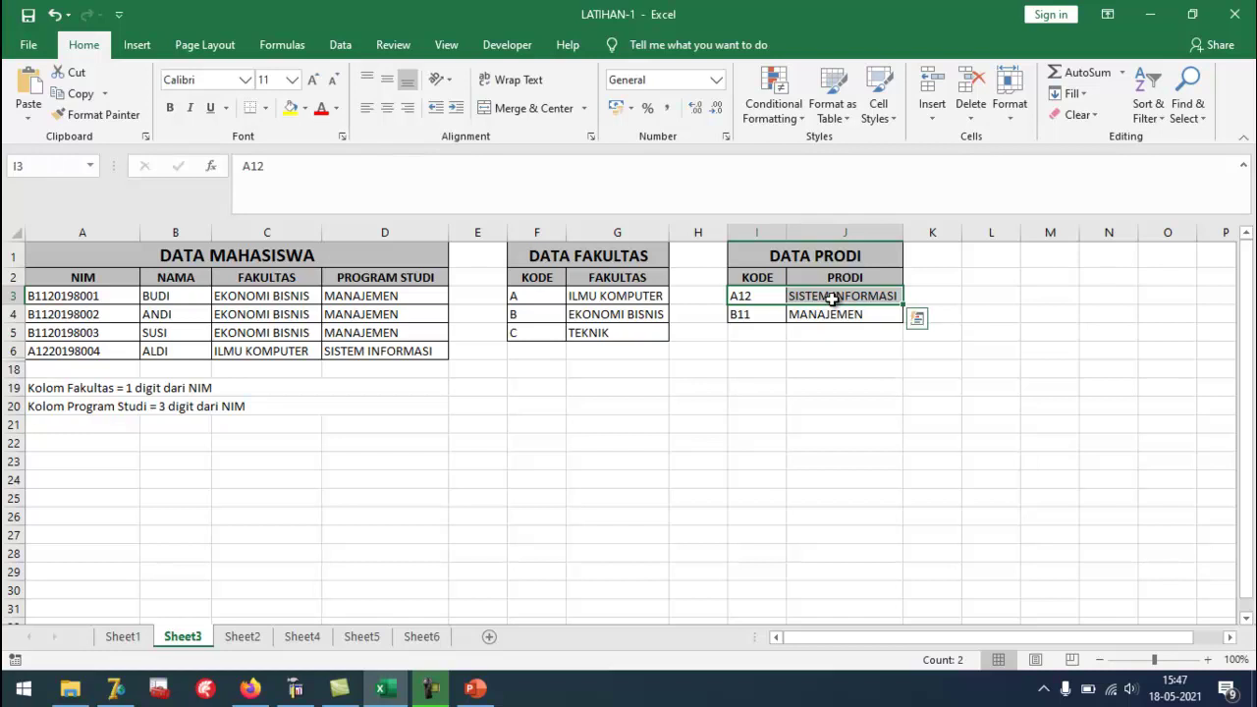
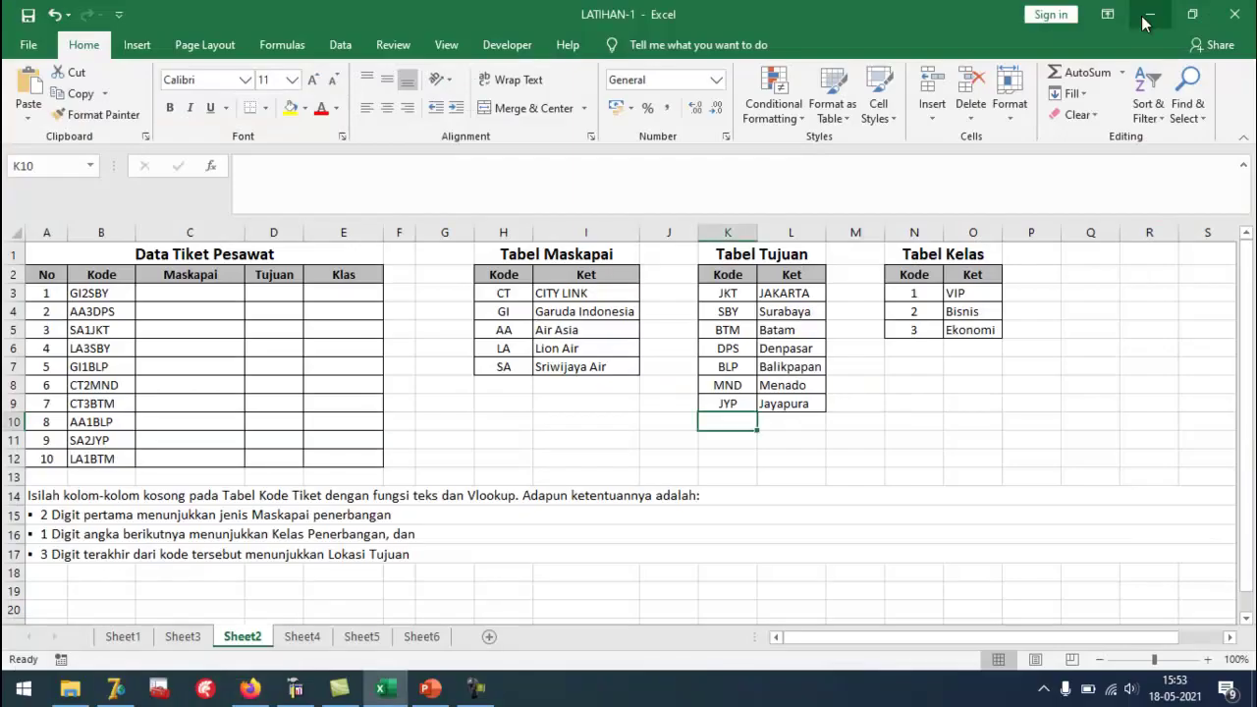
Open Sheet4 and examine the student grade table, including the nested IF formula in D2.
{"action": "left_click", "coordinate": [300, 640]}
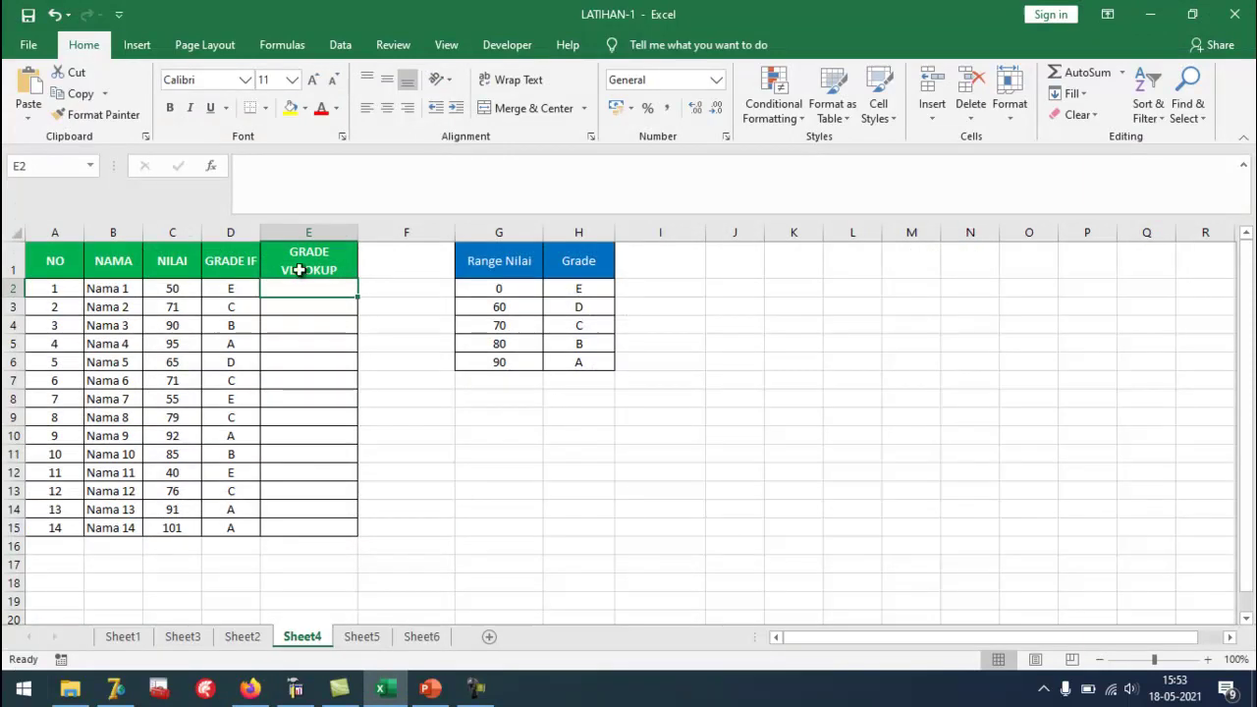
{"action": "left_click", "coordinate": [395, 376]}
{"action": "left_click", "coordinate": [391, 283]}
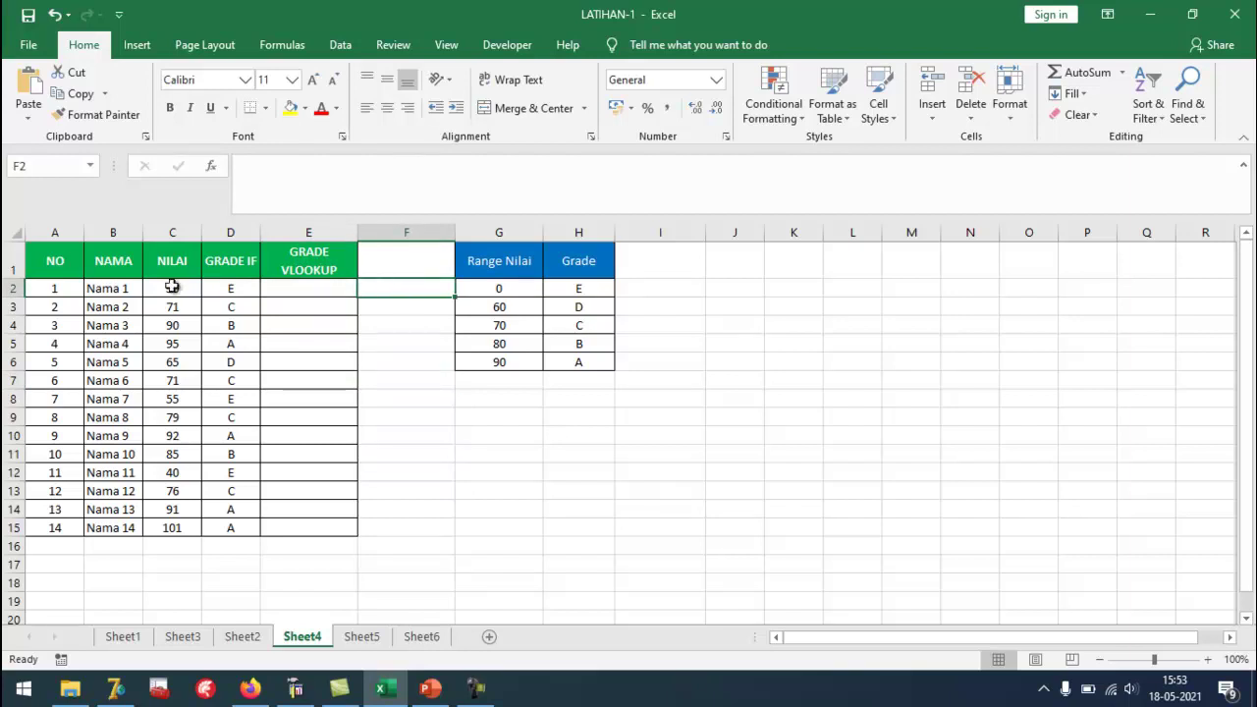
{"action": "left_click", "coordinate": [45, 253]}
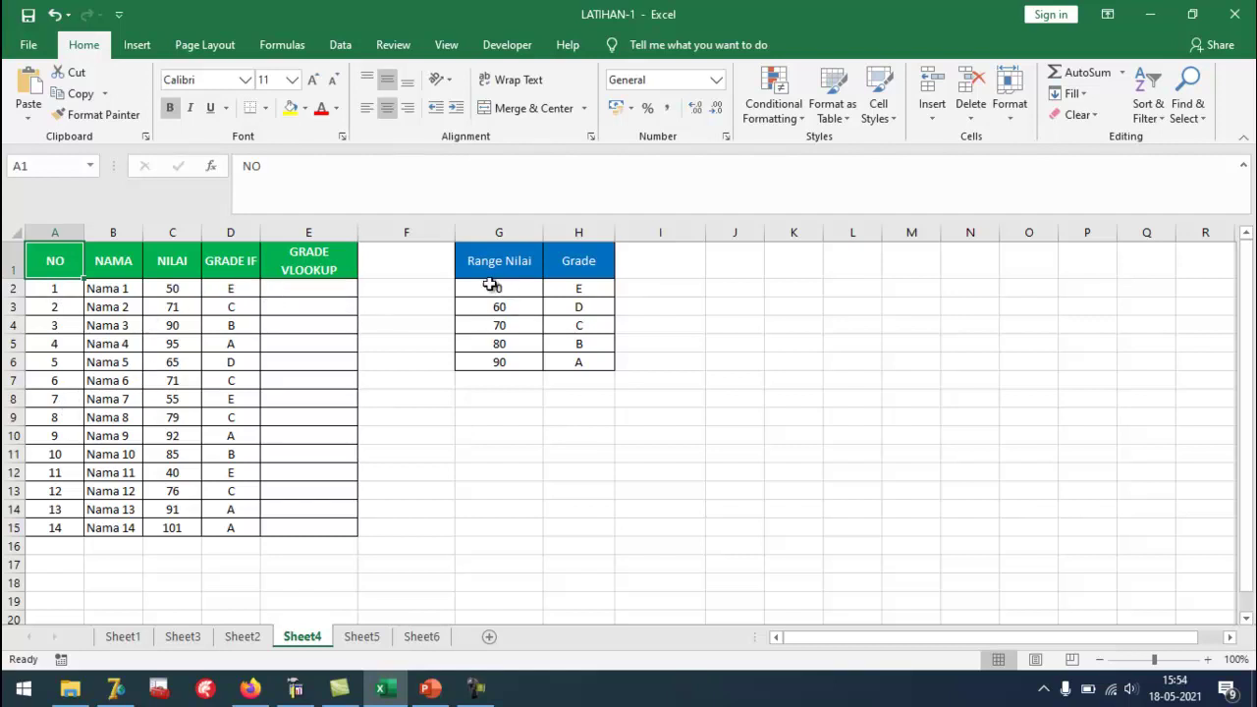
{"action": "left_click", "coordinate": [314, 259]}
{"action": "left_click_drag", "start_coordinate": [315, 259], "coordinate": [76, 529]}
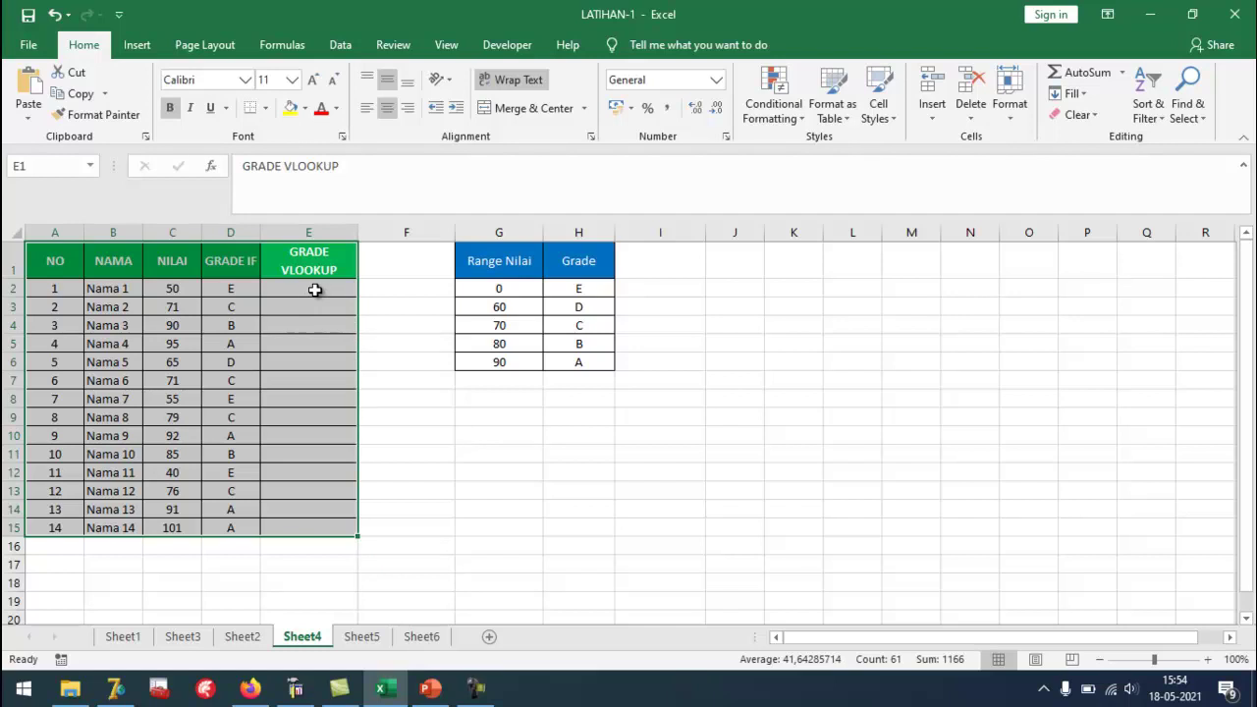
{"action": "left_click", "coordinate": [240, 289]}
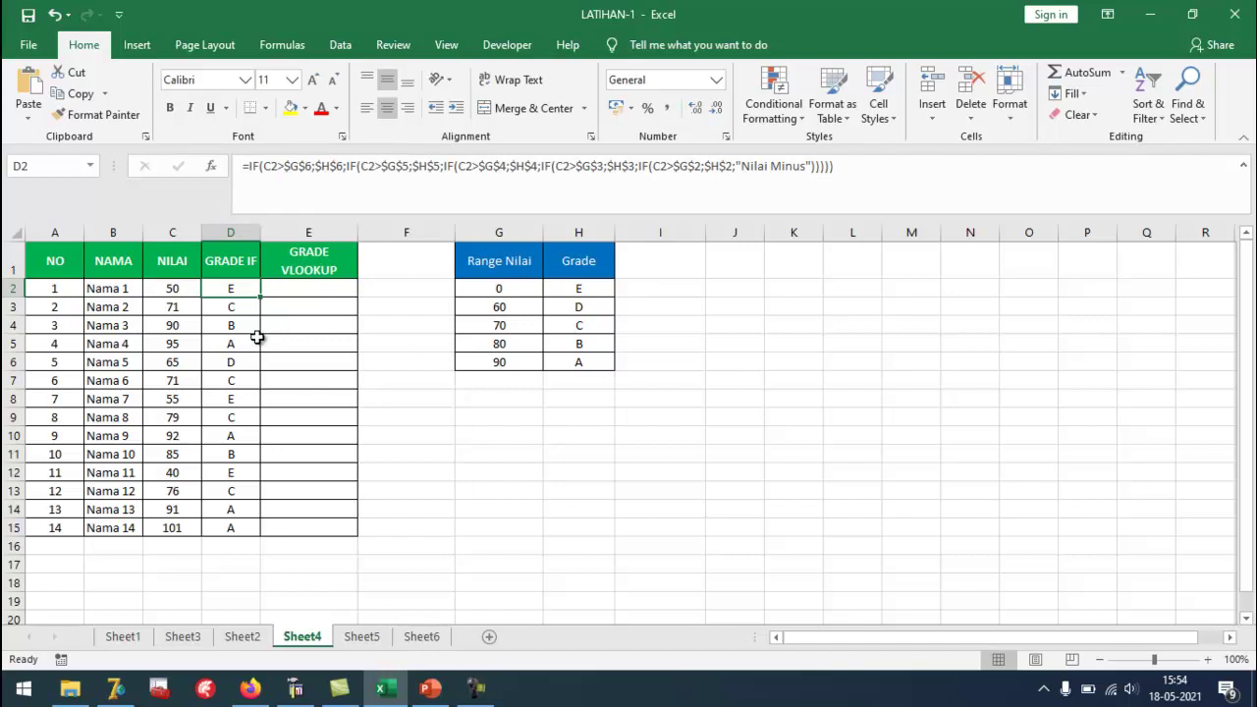
Start a VLOOKUP formula in E2 under GRADE VLOOKUP with the NILAI score C2 as the lookup value.
{"action": "left_click", "coordinate": [305, 291]}
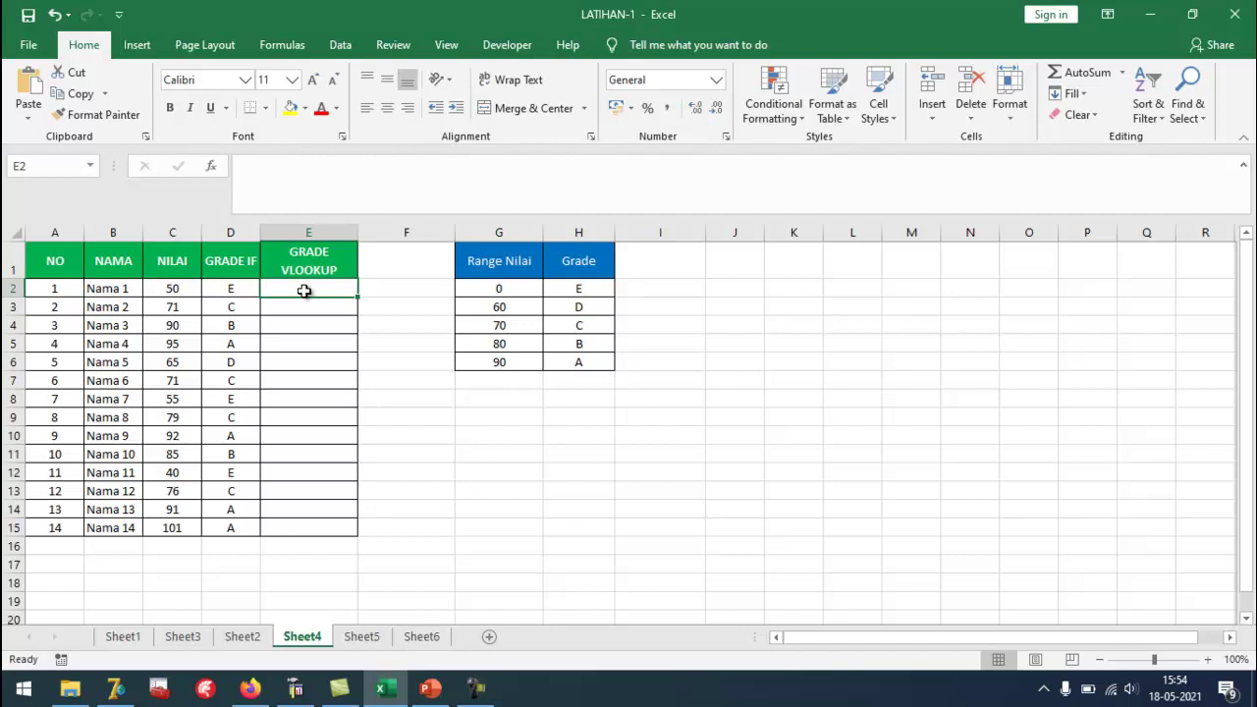
{"action": "type", "text": "="}
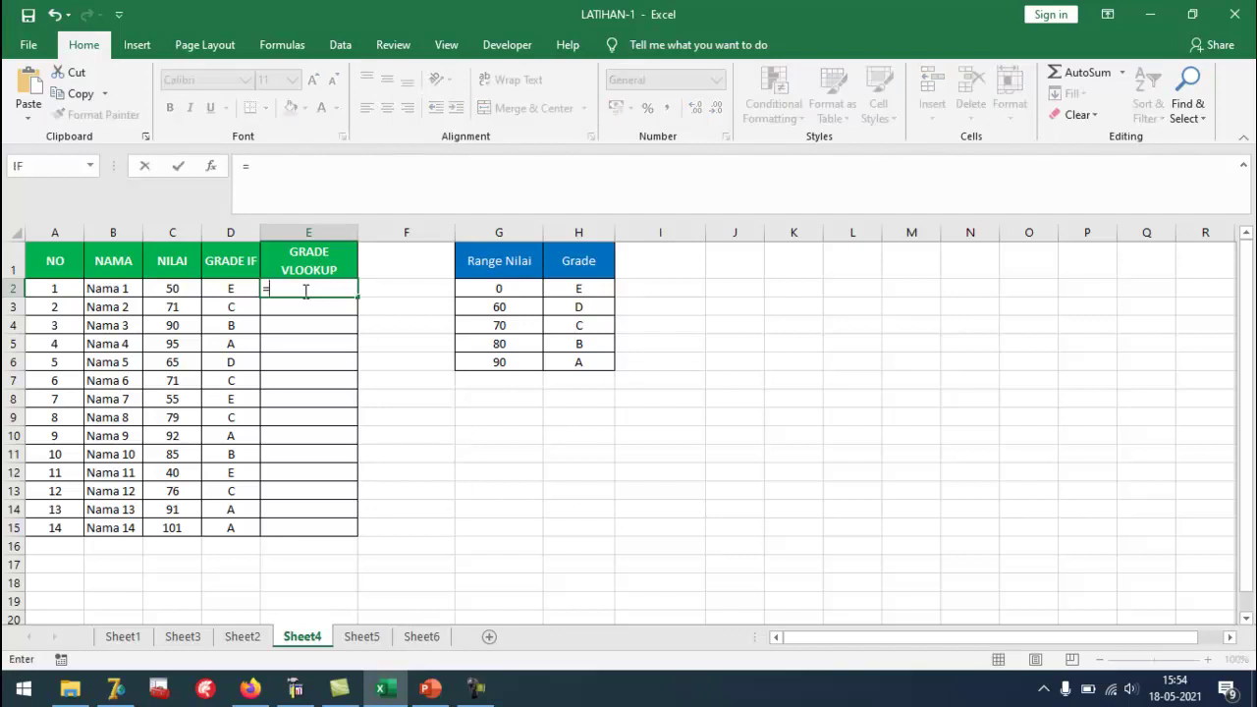
{"action": "type", "text": "v"}
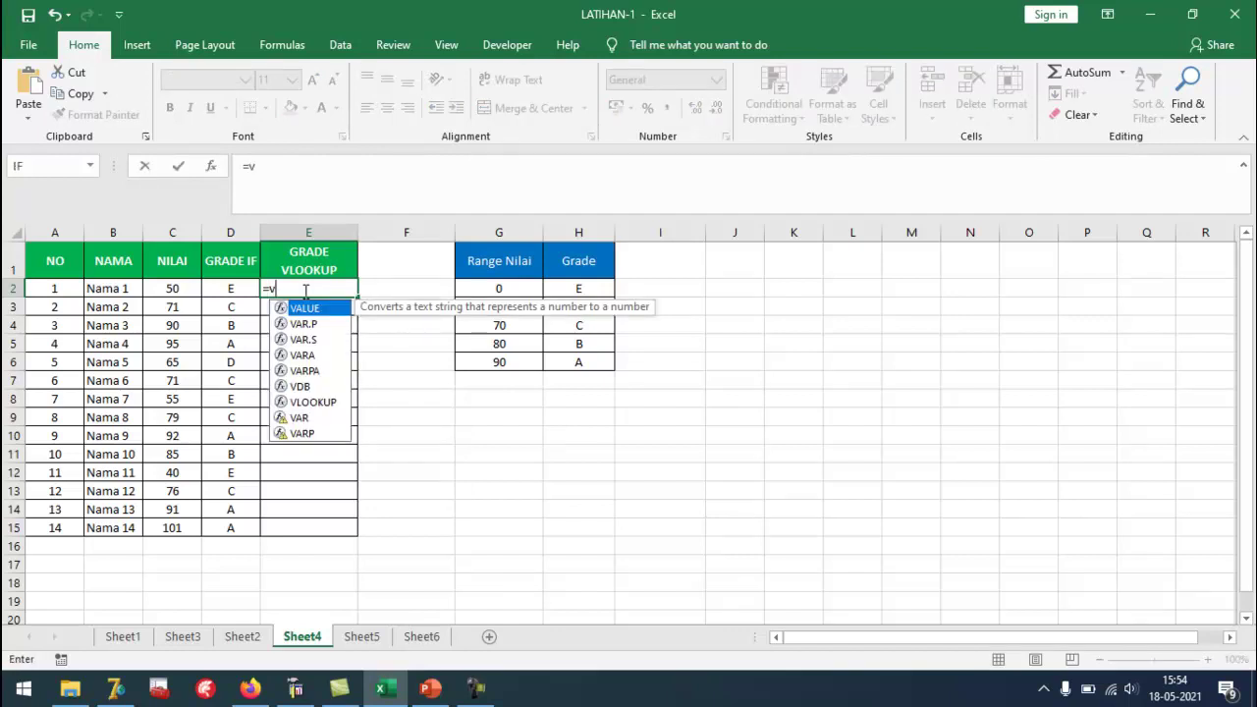
{"action": "type", "text": "lo"}
{"action": "double_click", "coordinate": [308, 311]}
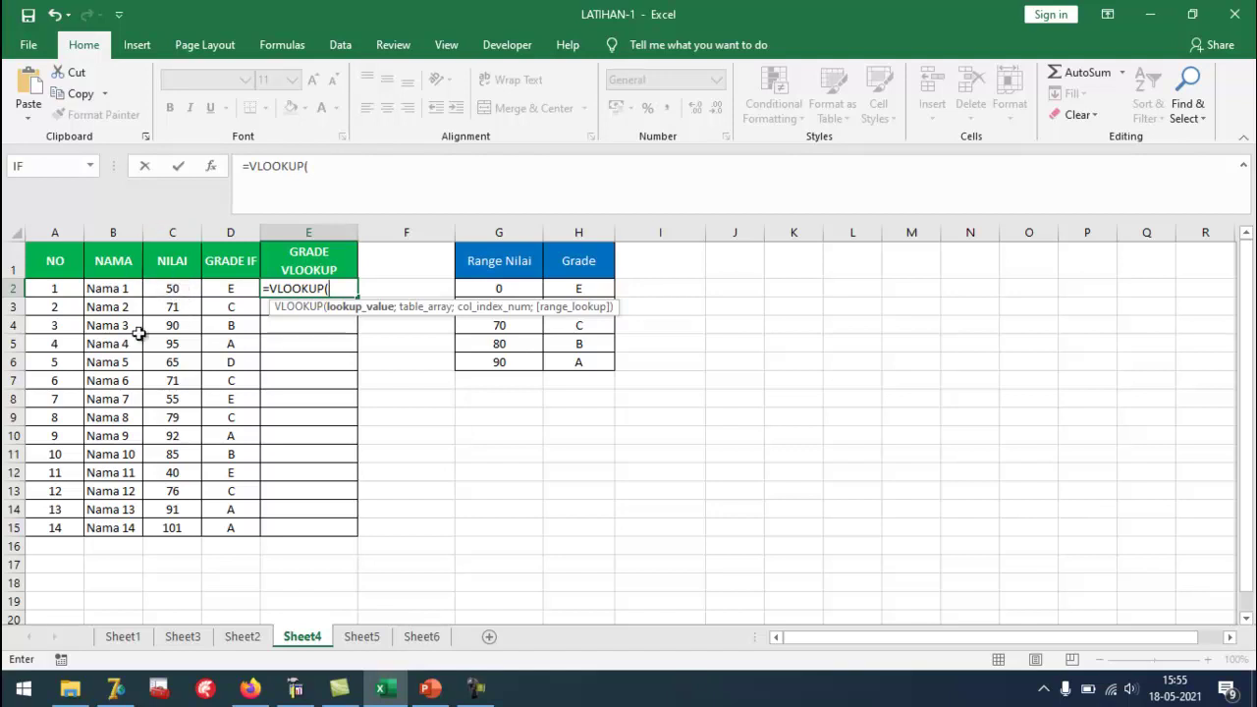
{"action": "left_click", "coordinate": [173, 289]}
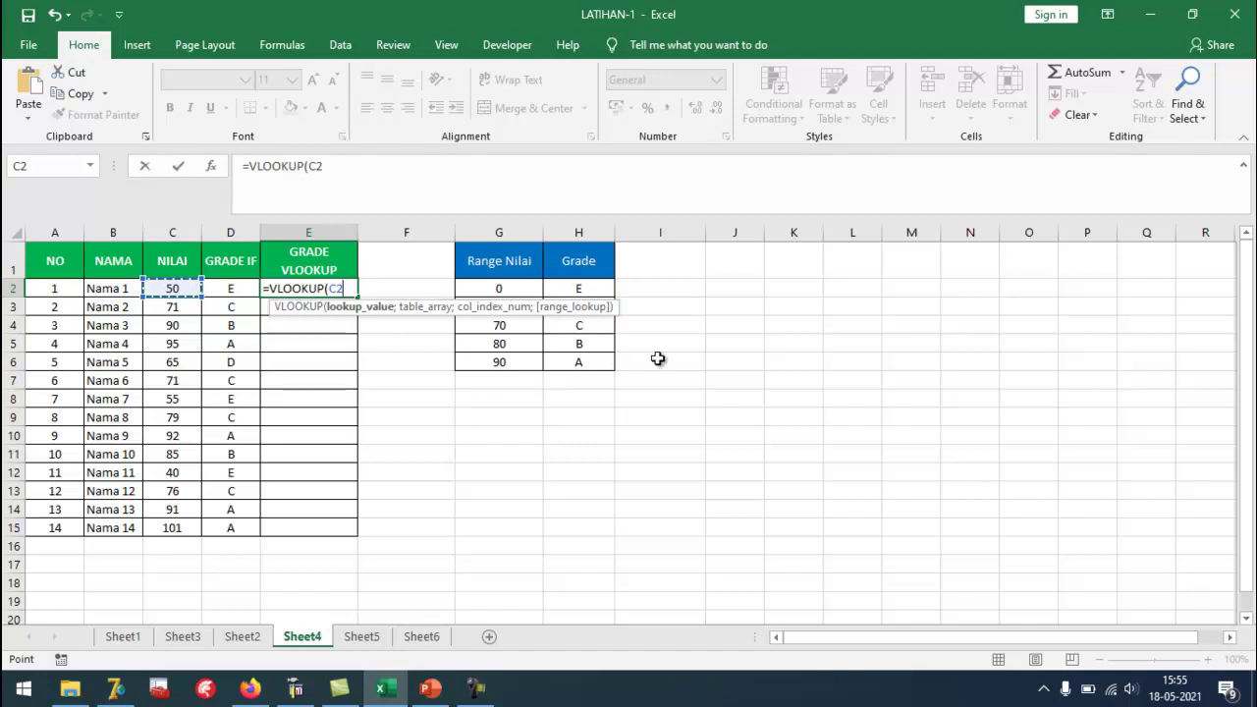
{"action": "type", "text": ";"}
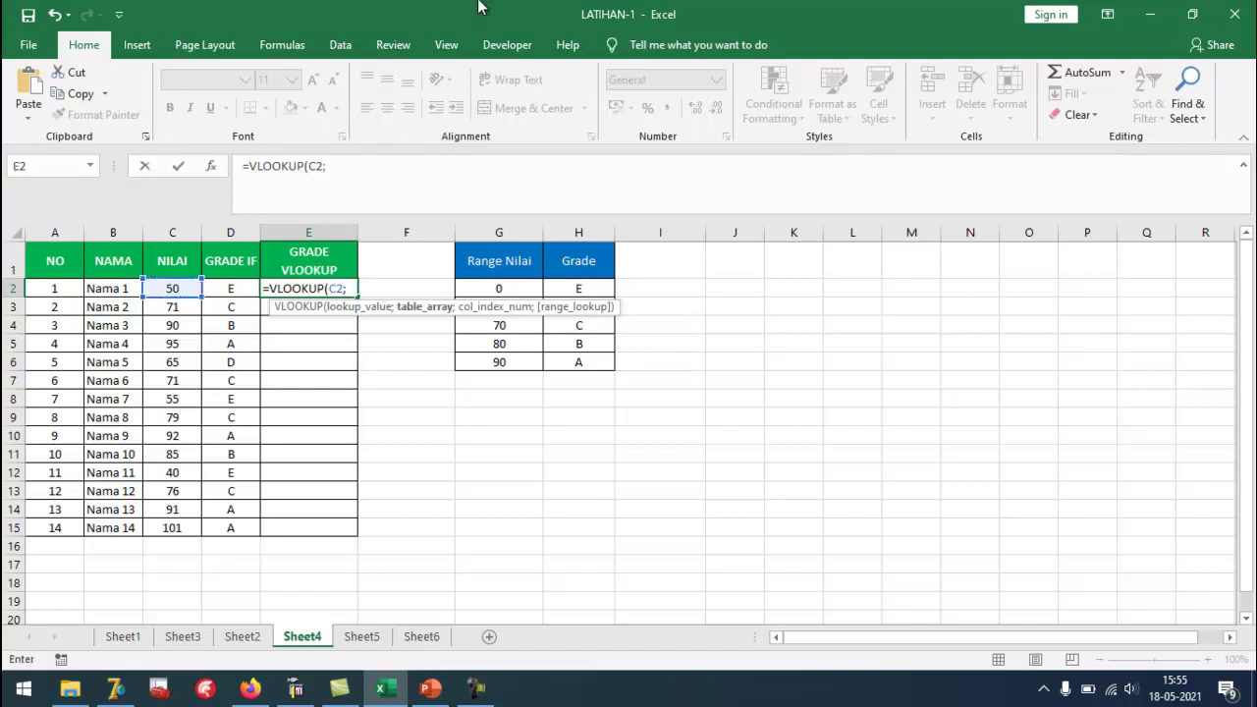
Complete the E2 formula with the grade table G2:H6 (named range Kriteria_Penilaian), column 2 and TRUE for approximate match.
{"action": "left_click_drag", "start_coordinate": [495, 285], "coordinate": [575, 356]}
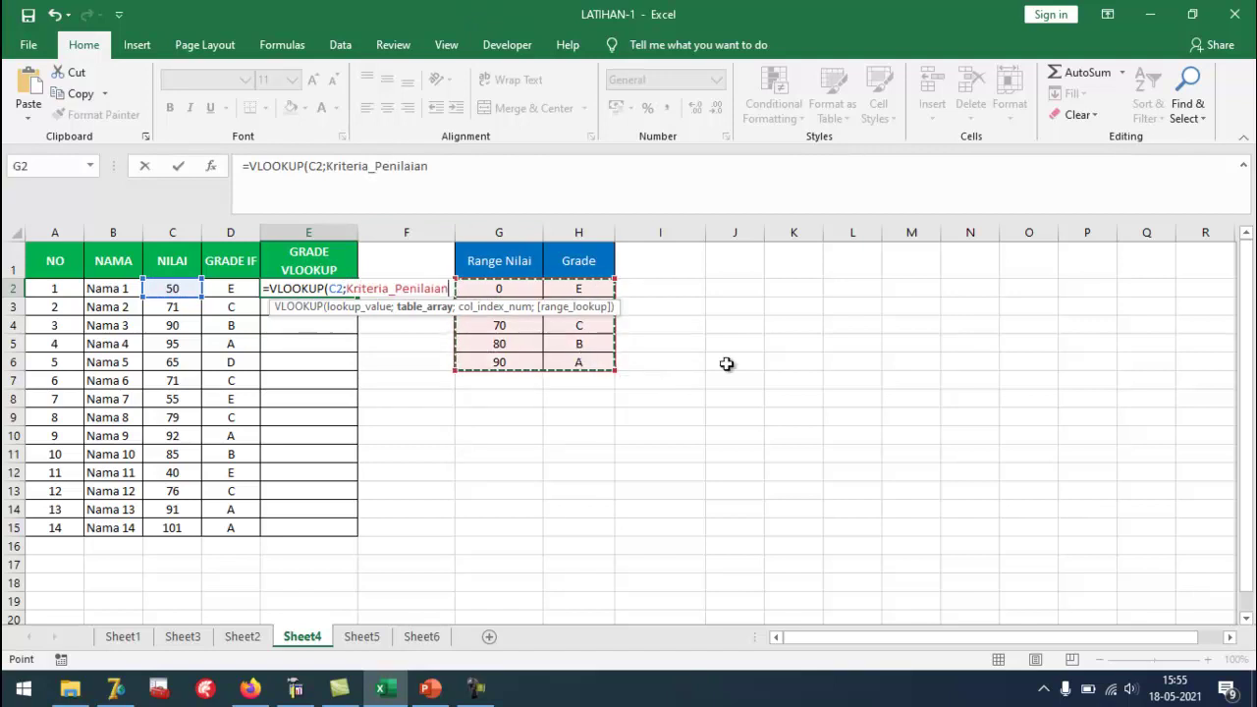
{"action": "type", "text": ";"}
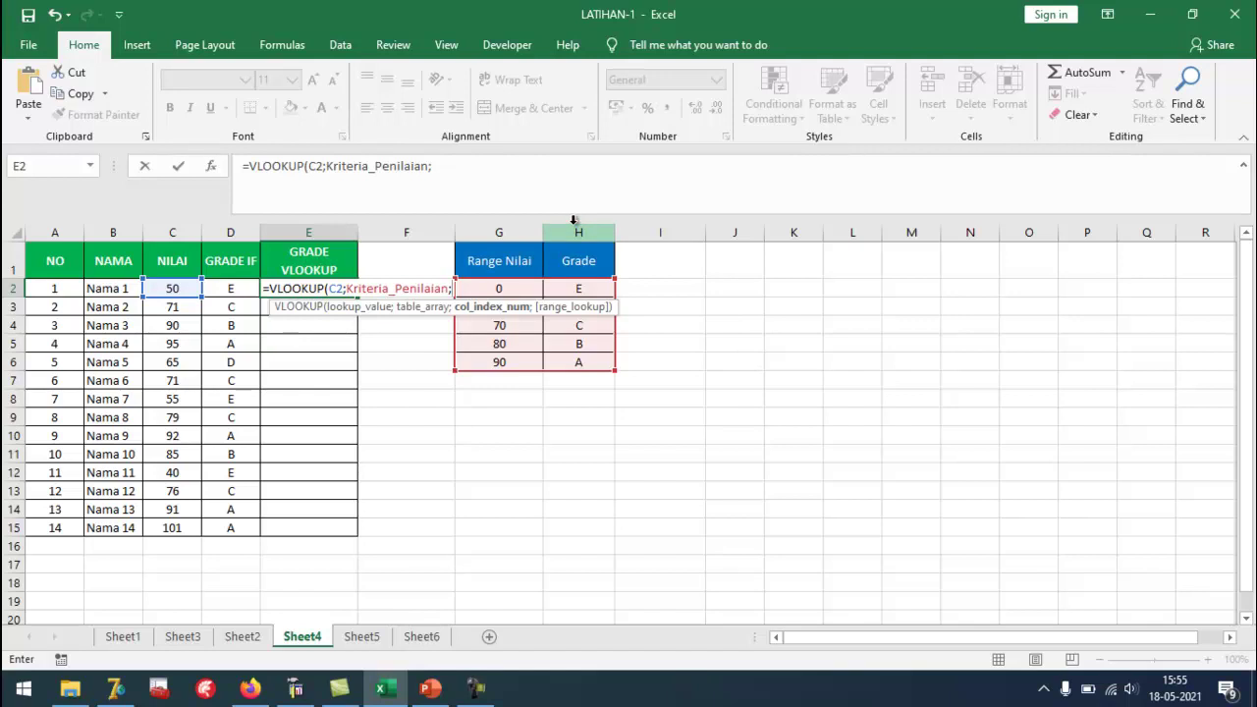
{"action": "type", "text": "2"}
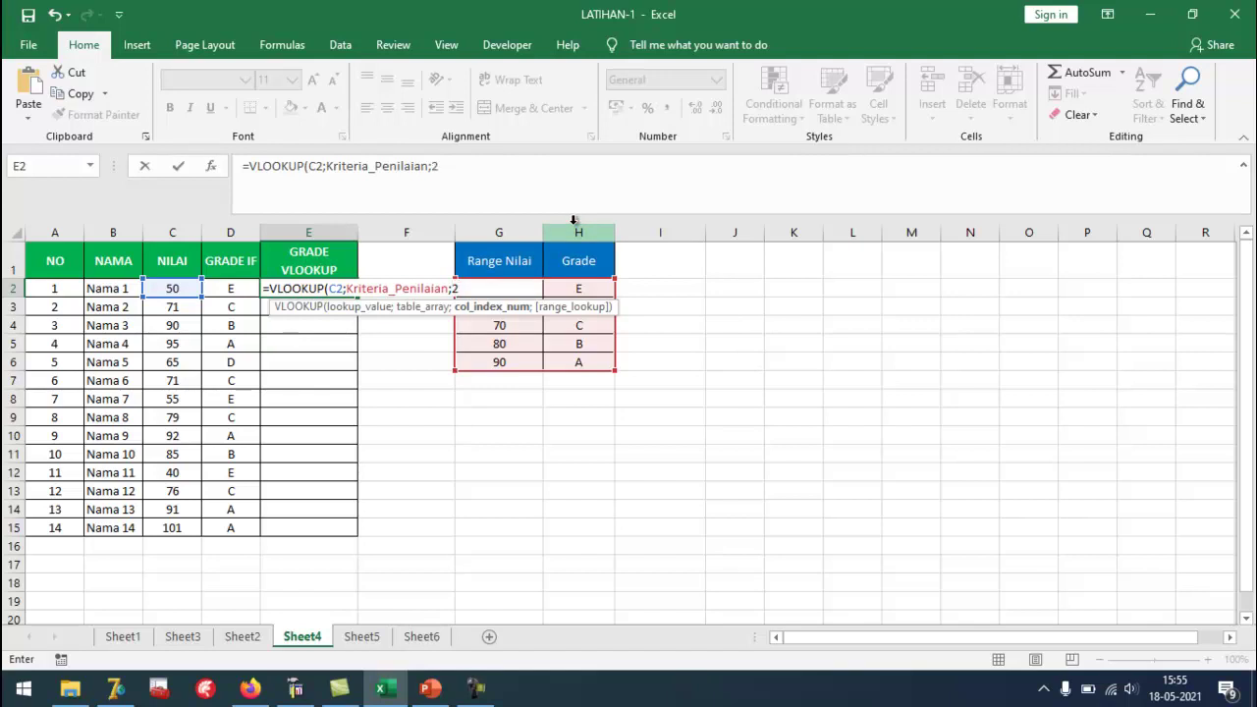
{"action": "type", "text": ";"}
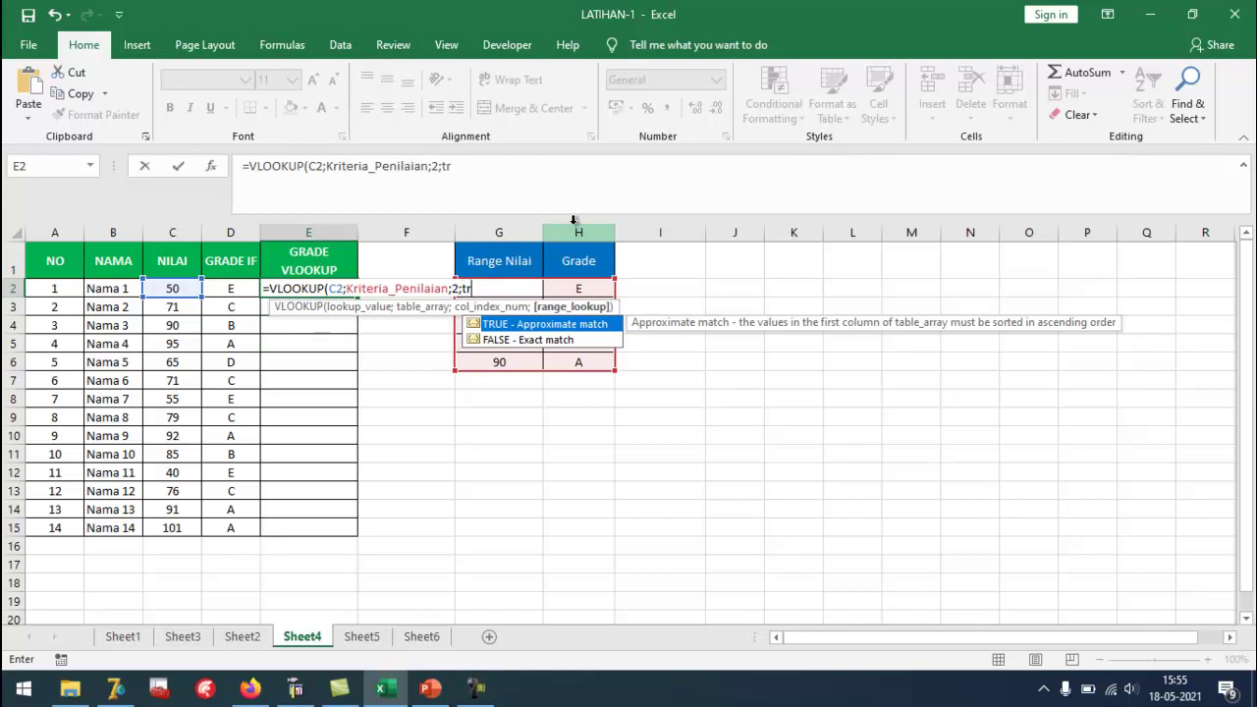
{"action": "type", "text": "true"}
{"action": "double_click", "coordinate": [585, 327]}
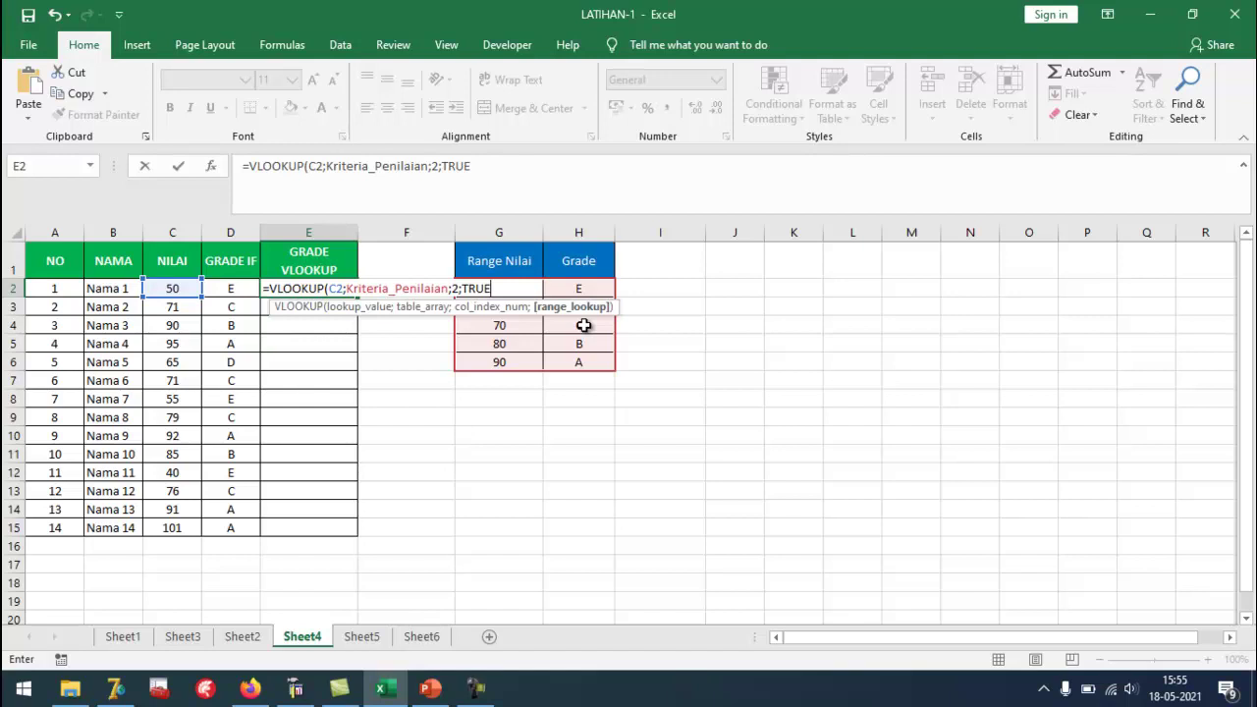
{"action": "type", "text": ")"}
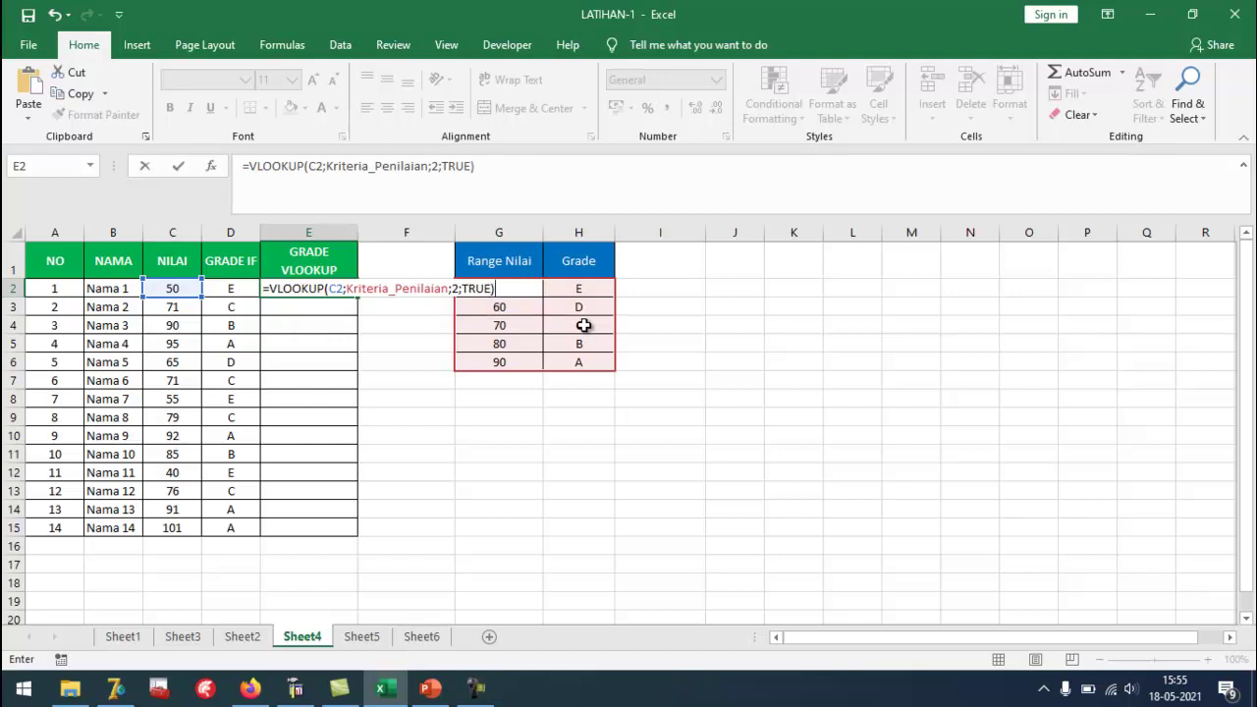
{"action": "key", "text": "Return"}
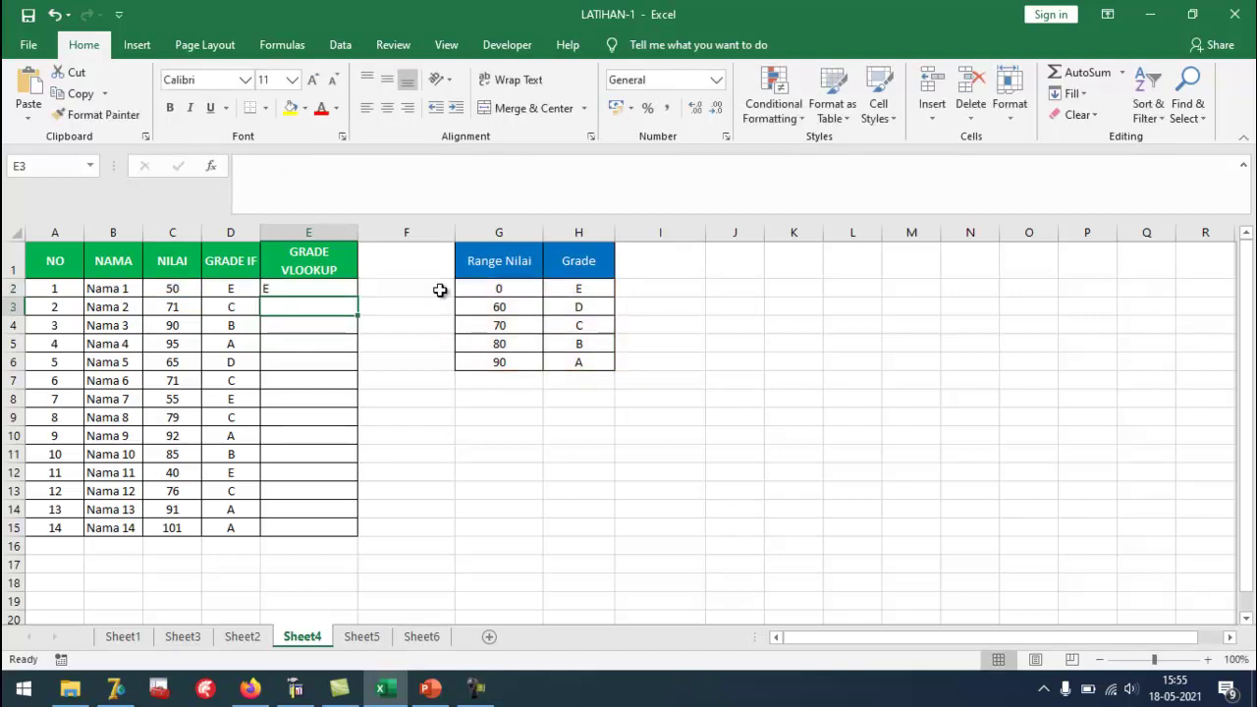
Center the GRADE VLOOKUP cells E2:E15 horizontally.
{"action": "left_click", "coordinate": [307, 287]}
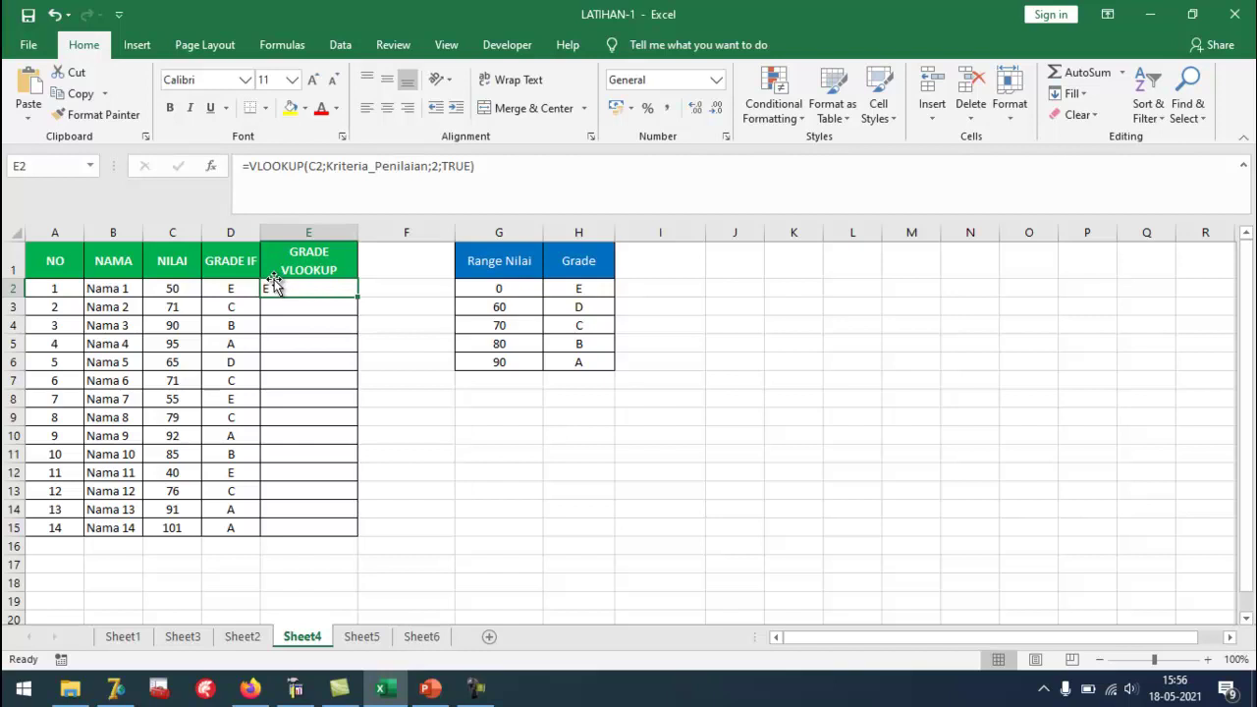
{"action": "left_click_drag", "start_coordinate": [306, 286], "coordinate": [292, 523]}
{"action": "left_click", "coordinate": [386, 109]}
{"action": "left_click", "coordinate": [317, 309]}
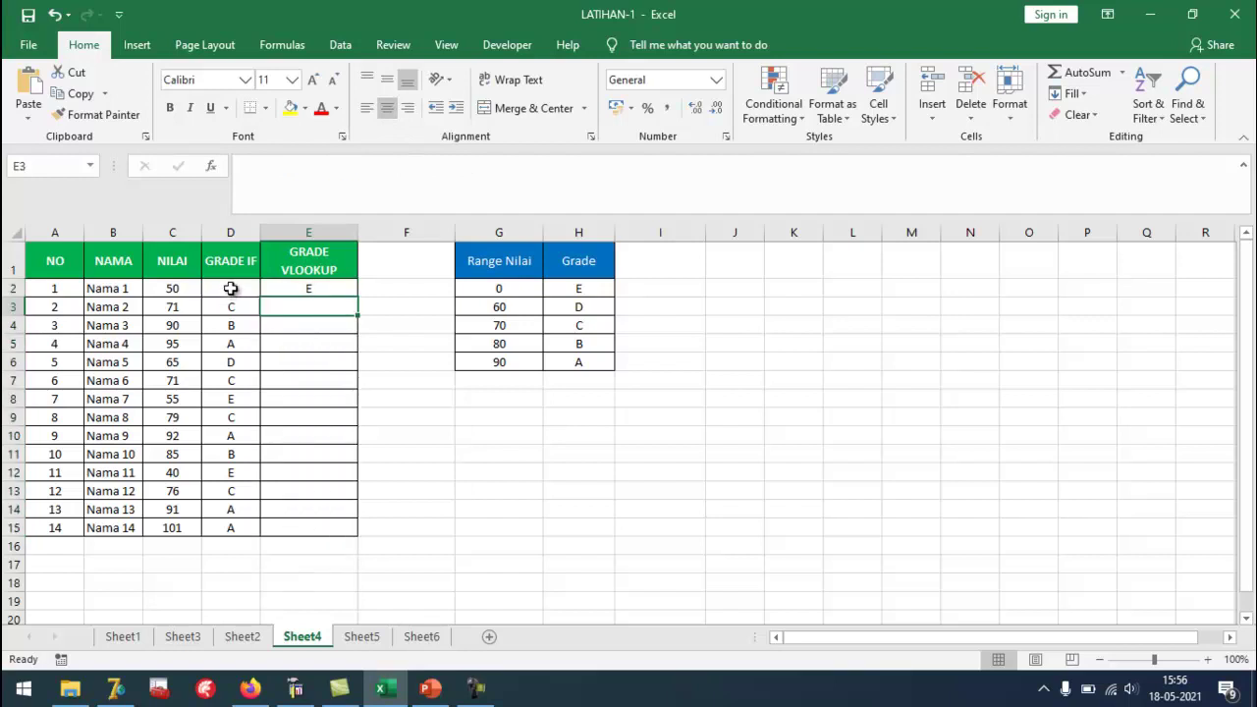
Compare the first GRADE IF and GRADE VLOOKUP cells, and fill the E2 formula down to E15.
{"action": "left_click", "coordinate": [230, 288]}
{"action": "left_click", "coordinate": [232, 309]}
{"action": "left_click", "coordinate": [299, 289]}
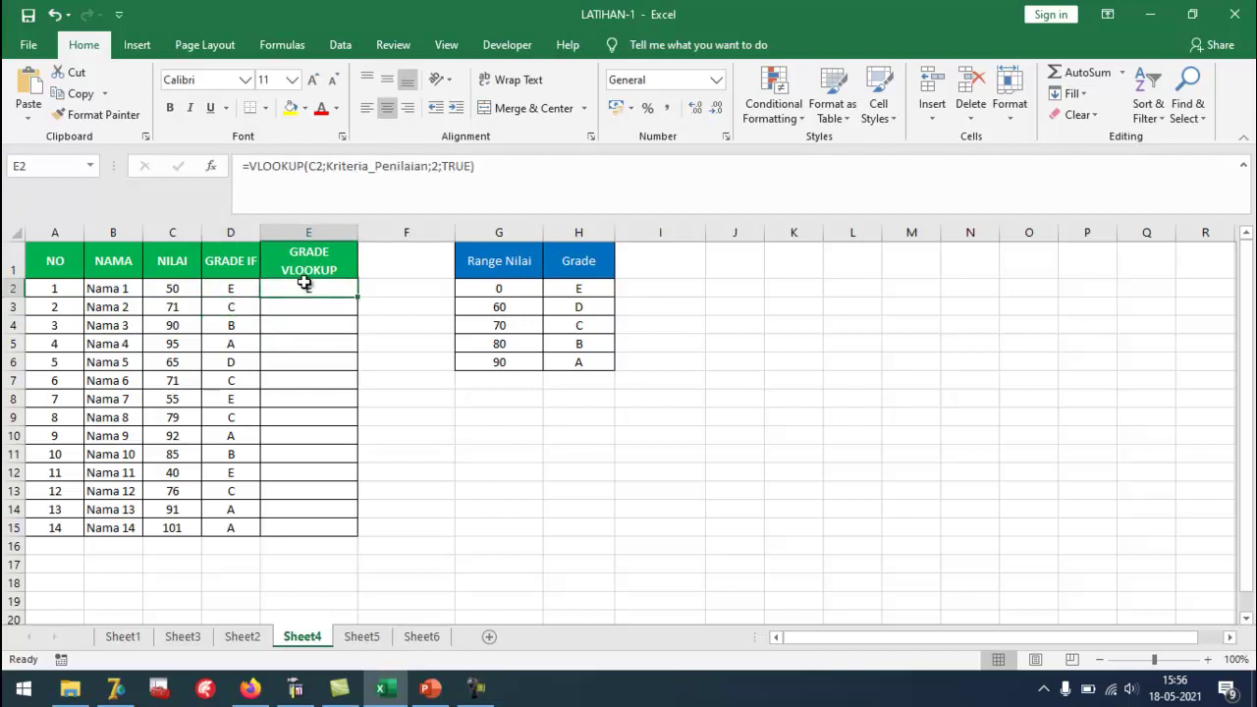
{"action": "left_click", "coordinate": [273, 310]}
{"action": "left_click", "coordinate": [279, 293]}
{"action": "left_click_drag", "start_coordinate": [357, 299], "coordinate": [367, 530]}
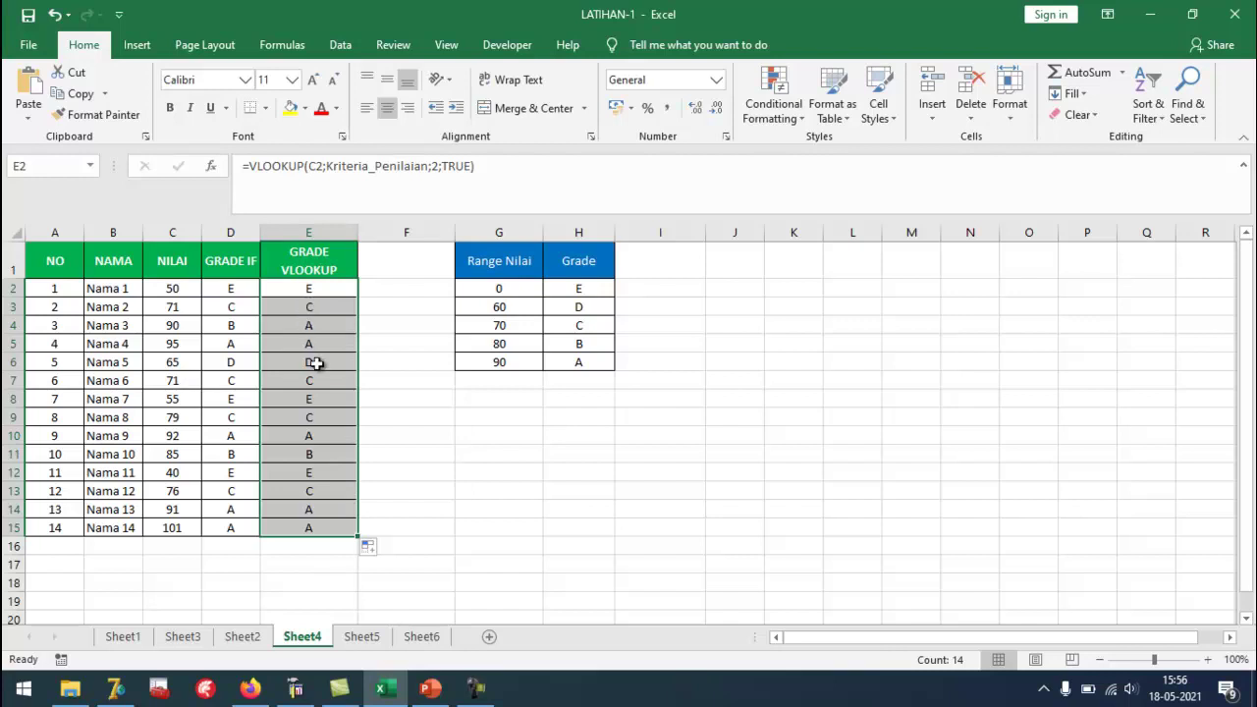
Check the copied VLOOKUP formulas in E3:E8 and narrow column E slightly.
{"action": "left_click", "coordinate": [309, 307]}
{"action": "left_click", "coordinate": [304, 330]}
{"action": "left_click", "coordinate": [291, 345]}
{"action": "left_click", "coordinate": [291, 363]}
{"action": "left_click", "coordinate": [293, 381]}
{"action": "left_click", "coordinate": [293, 400]}
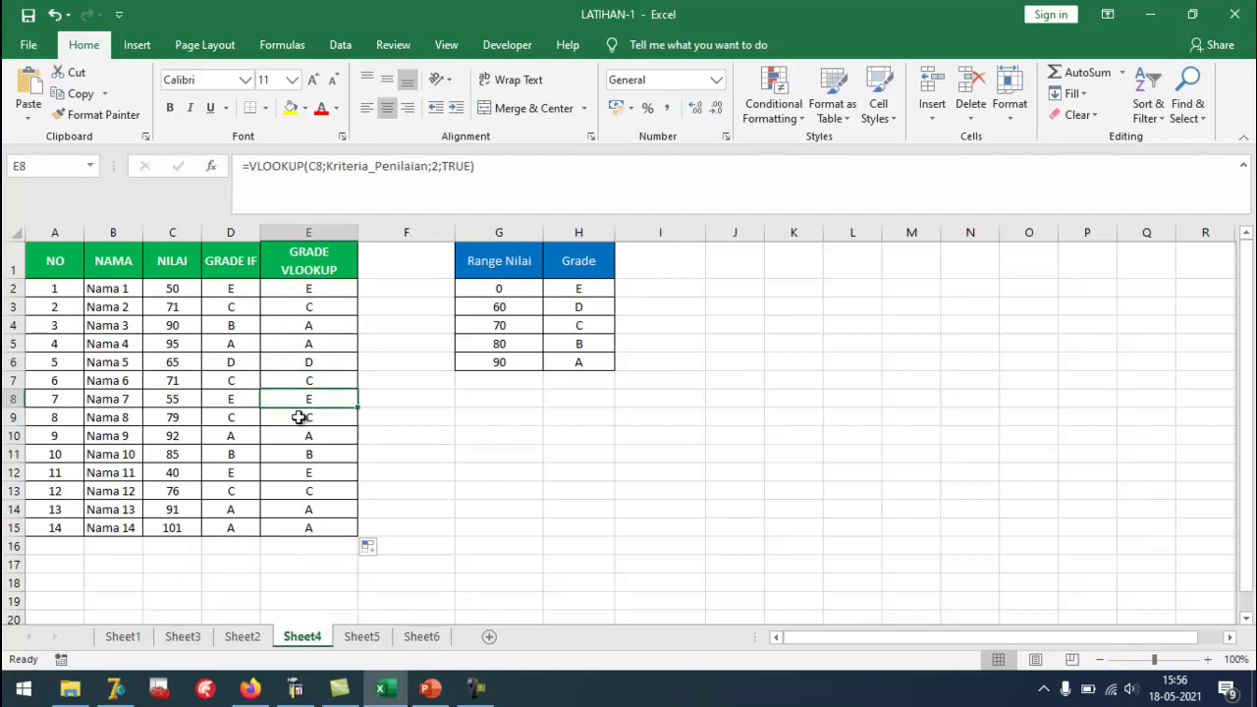
{"action": "left_click_drag", "start_coordinate": [359, 235], "coordinate": [347, 232]}
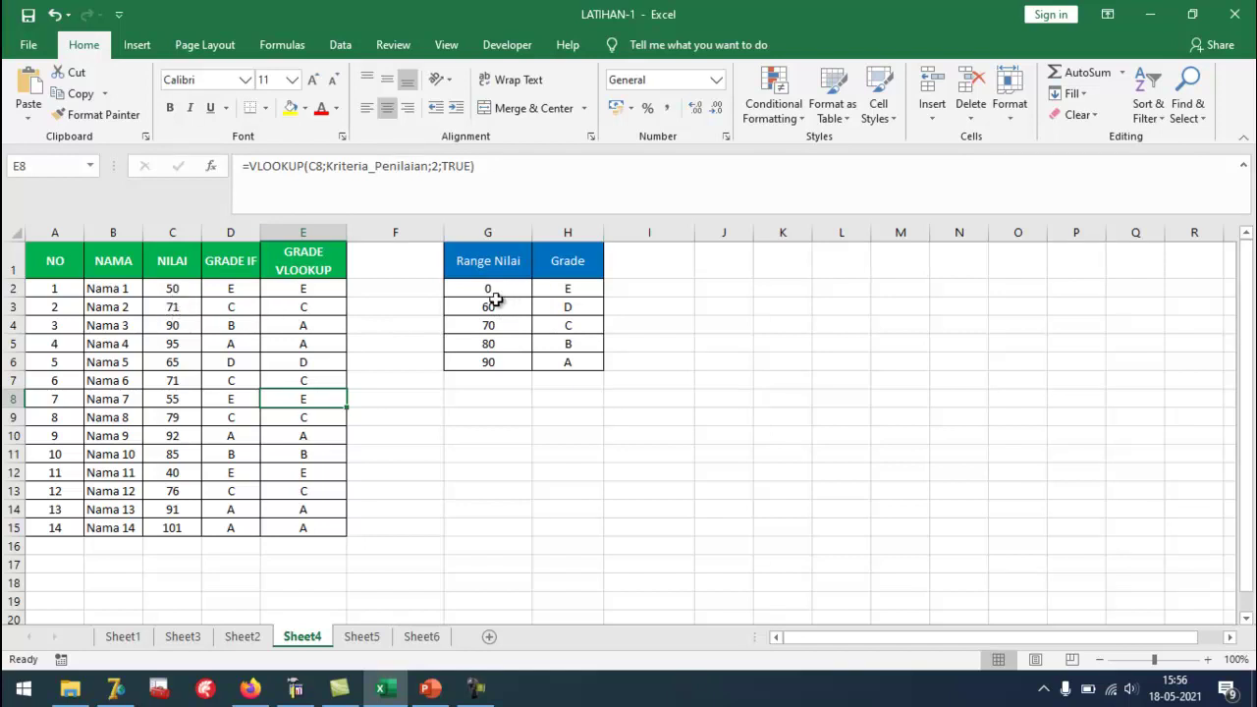
Examine how the score in C2 relates to the Range Nilai thresholds in G2 and G3.
{"action": "left_click", "coordinate": [174, 289]}
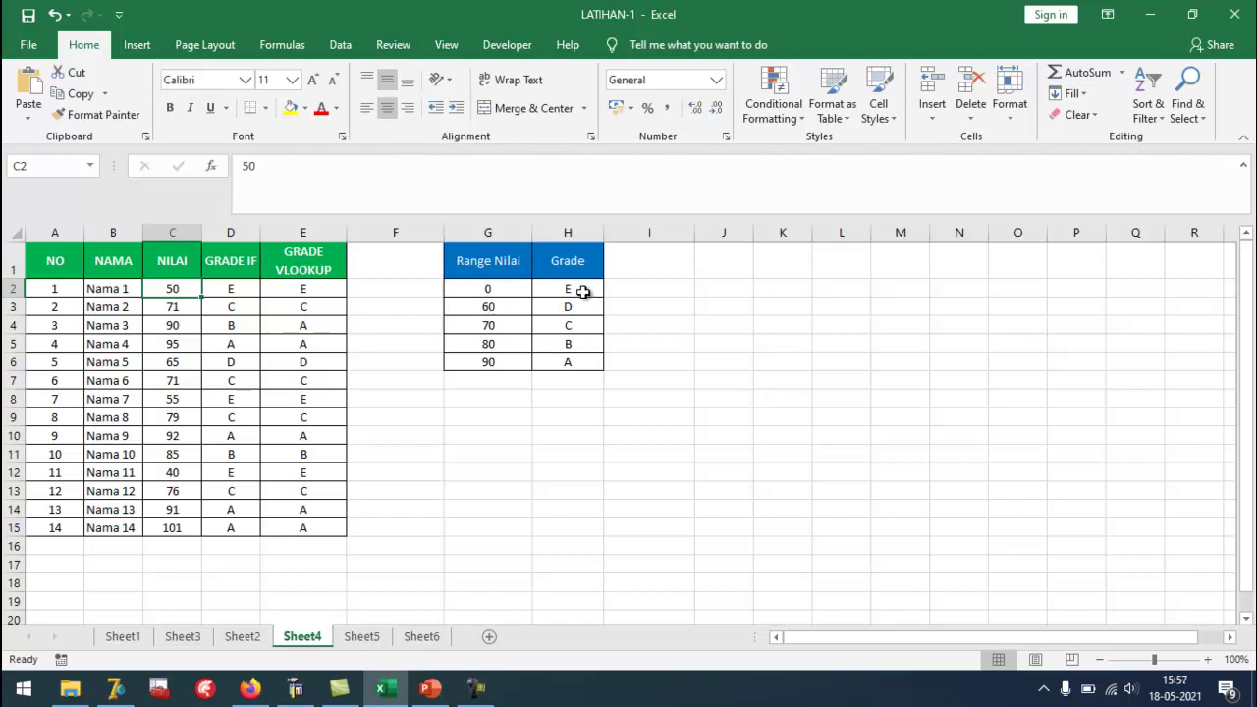
{"action": "left_click", "coordinate": [491, 290]}
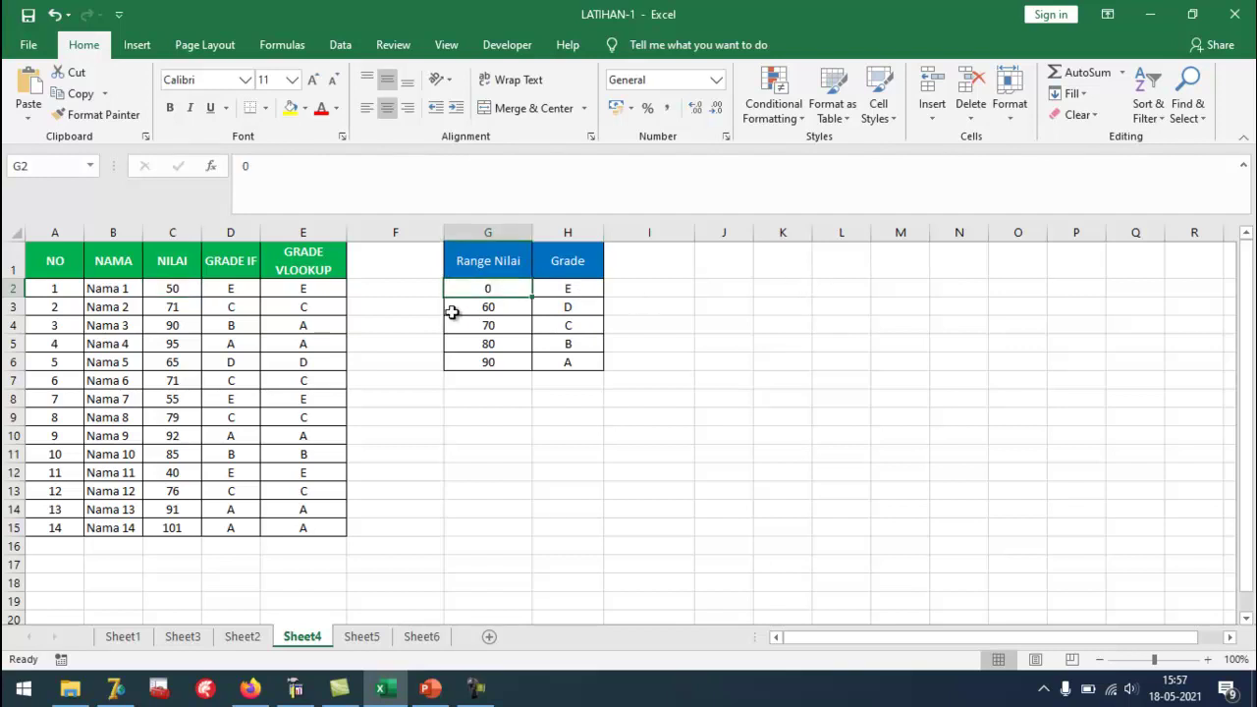
{"action": "left_click", "coordinate": [488, 311]}
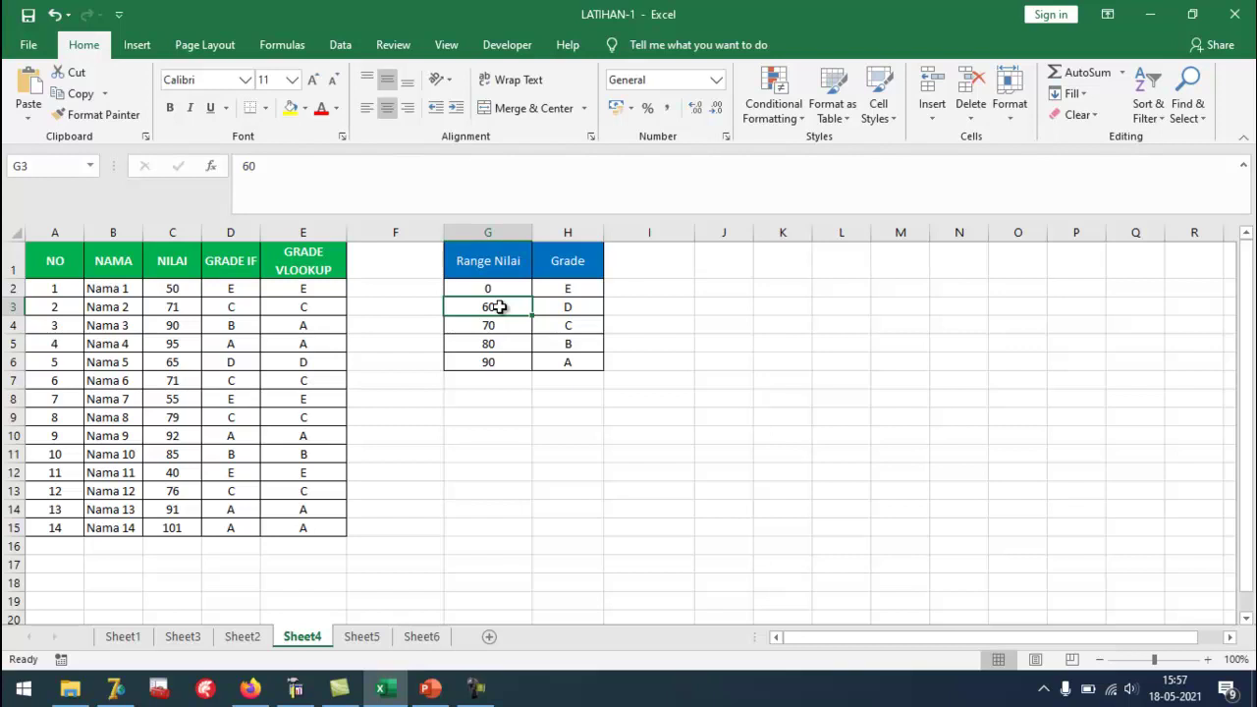
Set the Range Nilai threshold in G3 to 45 and compare the GRADE IF and GRADE VLOOKUP formulas for the score in C4.
{"action": "type", "text": "45"}
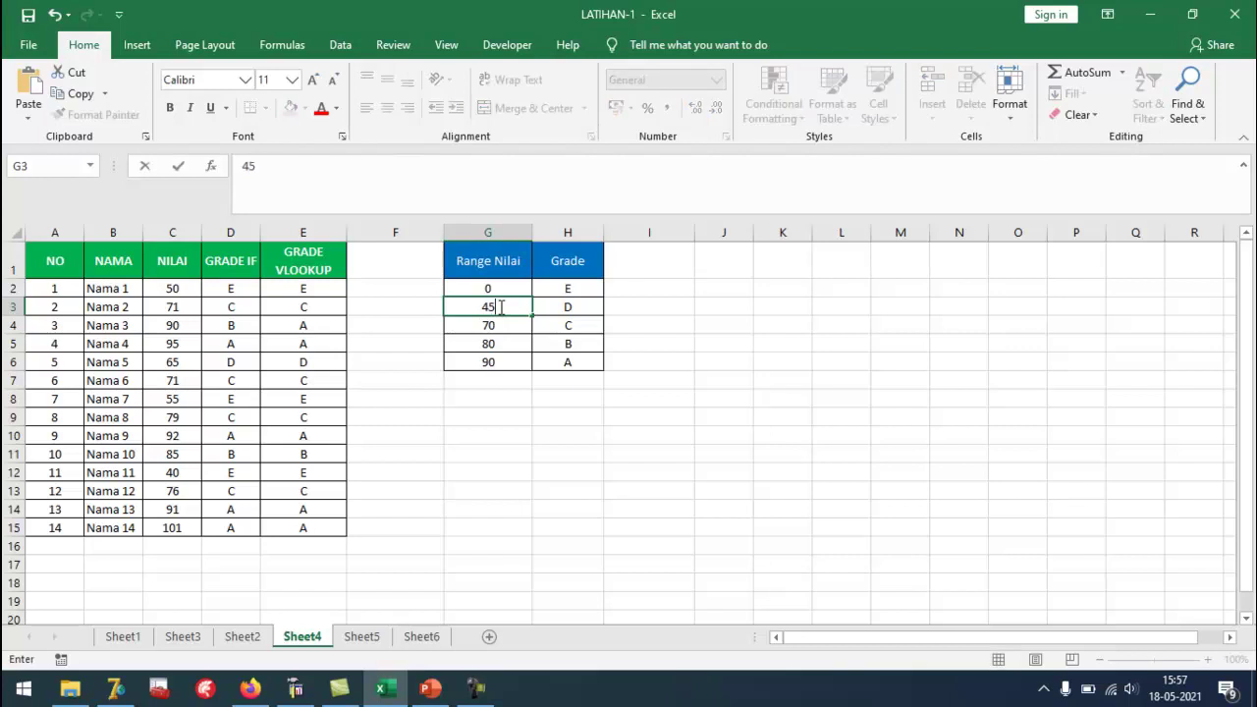
{"action": "key", "text": "Return"}
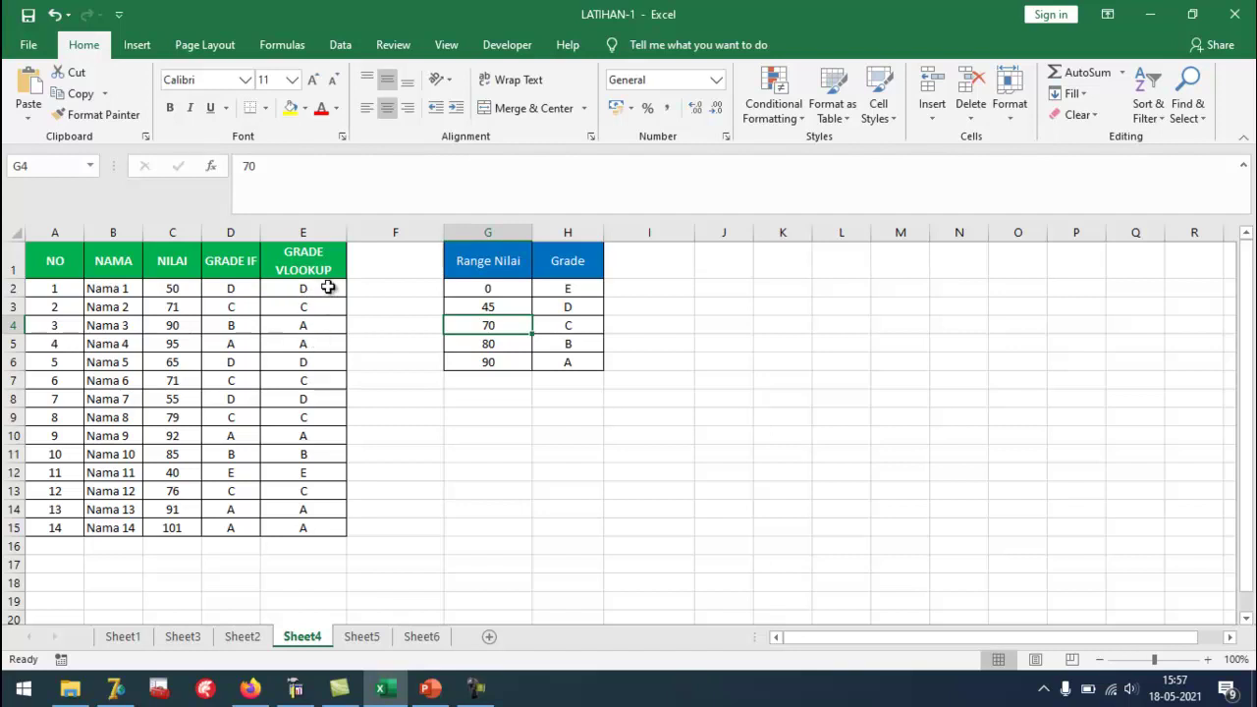
{"action": "left_click", "coordinate": [178, 328]}
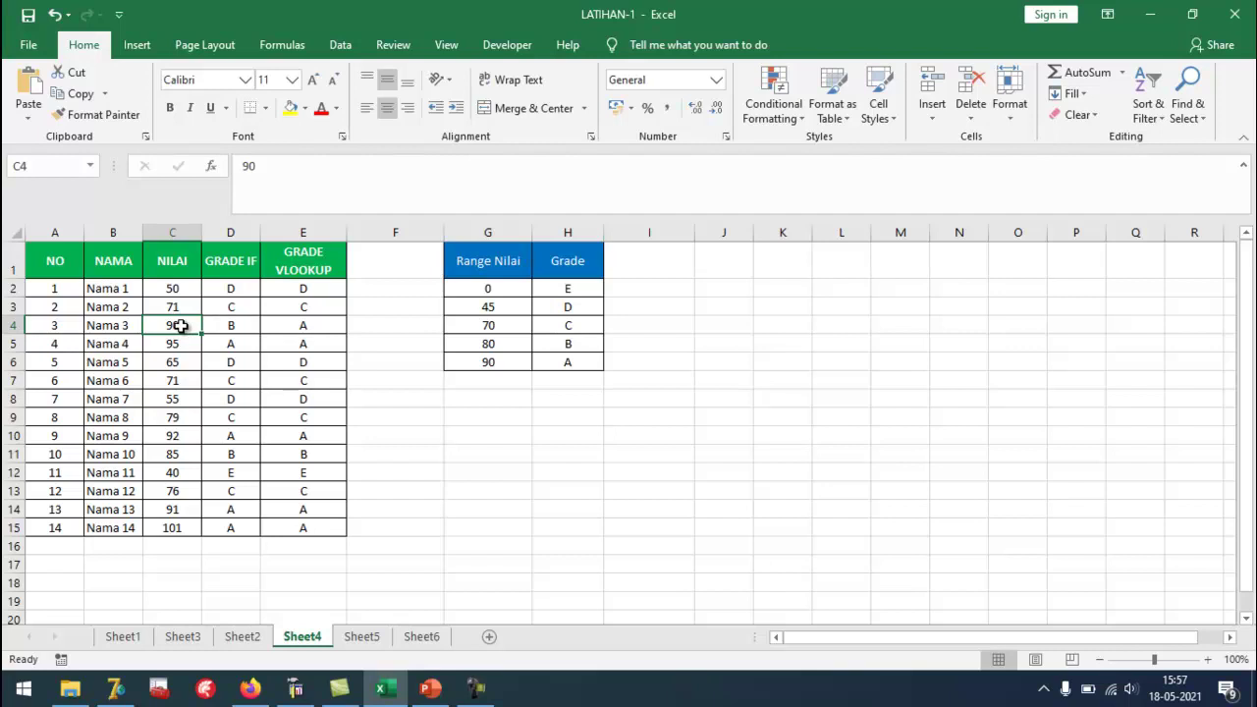
{"action": "left_click", "coordinate": [235, 325]}
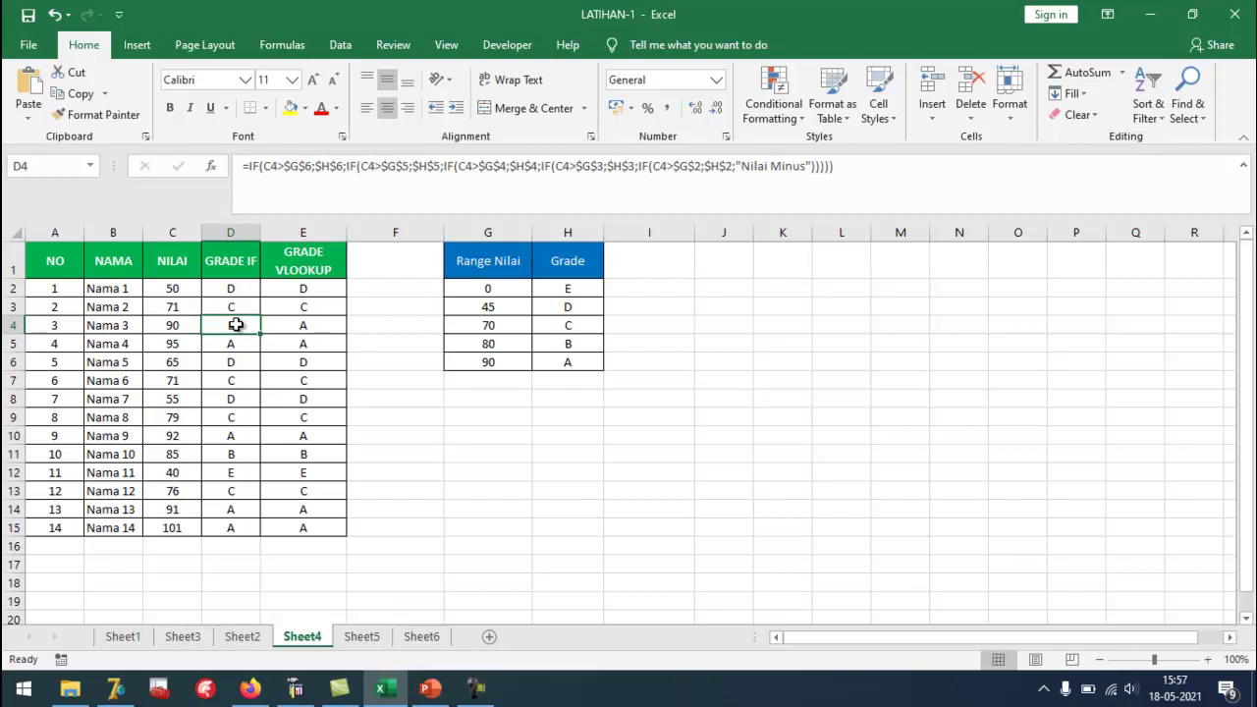
{"action": "left_click", "coordinate": [301, 327]}
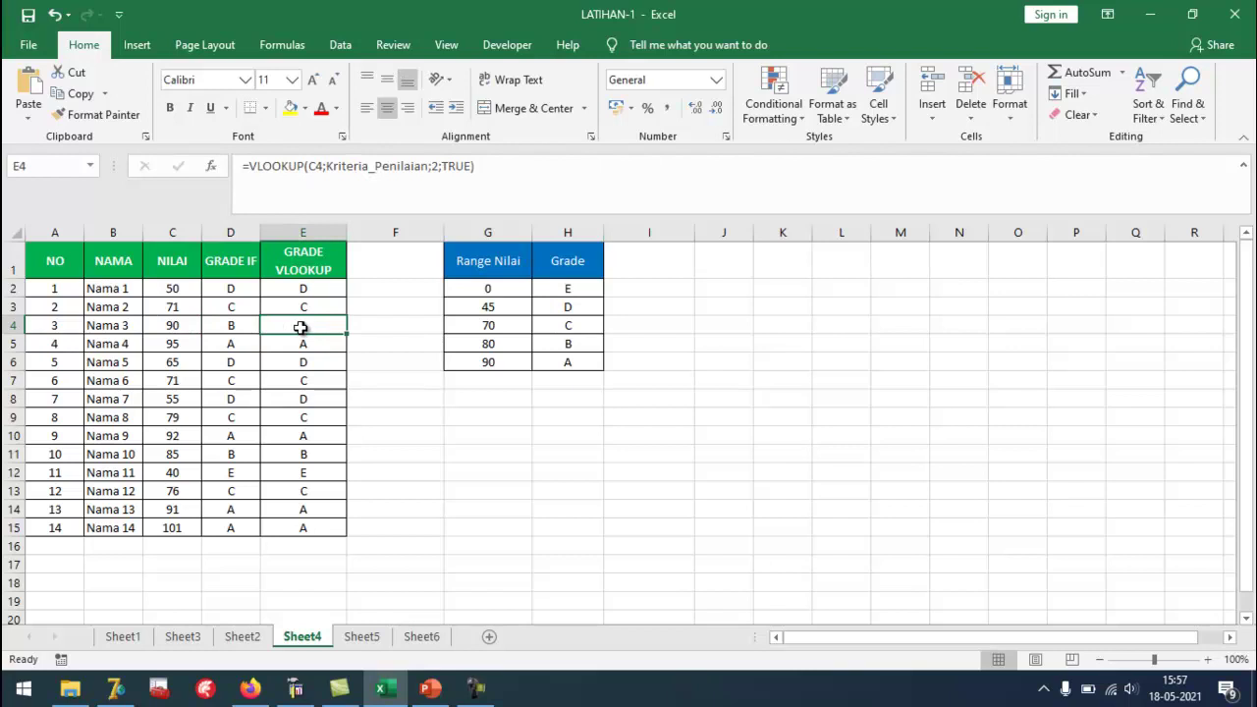
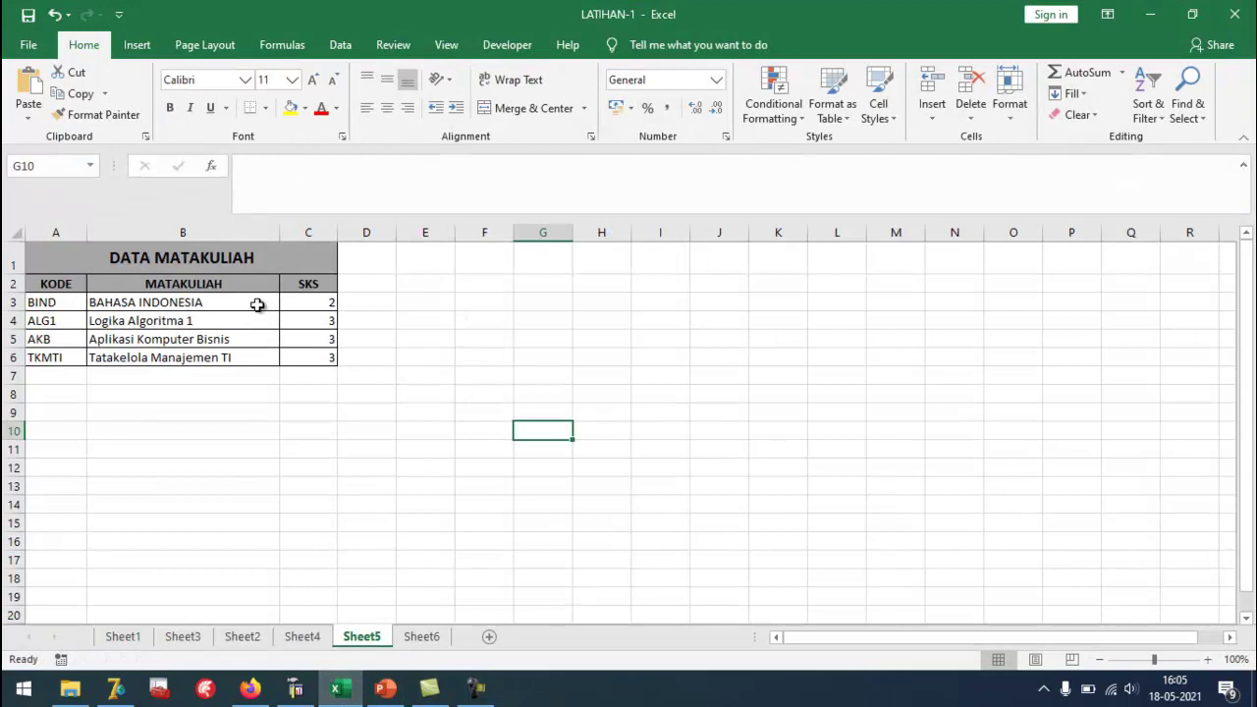
Examine the DATA MATAKULIAH table on Sheet5 and the KRS form on Sheet6, relating the KODE values to the KODE MK column.
{"action": "left_click", "coordinate": [67, 258]}
{"action": "left_click_drag", "start_coordinate": [67, 257], "coordinate": [70, 361]}
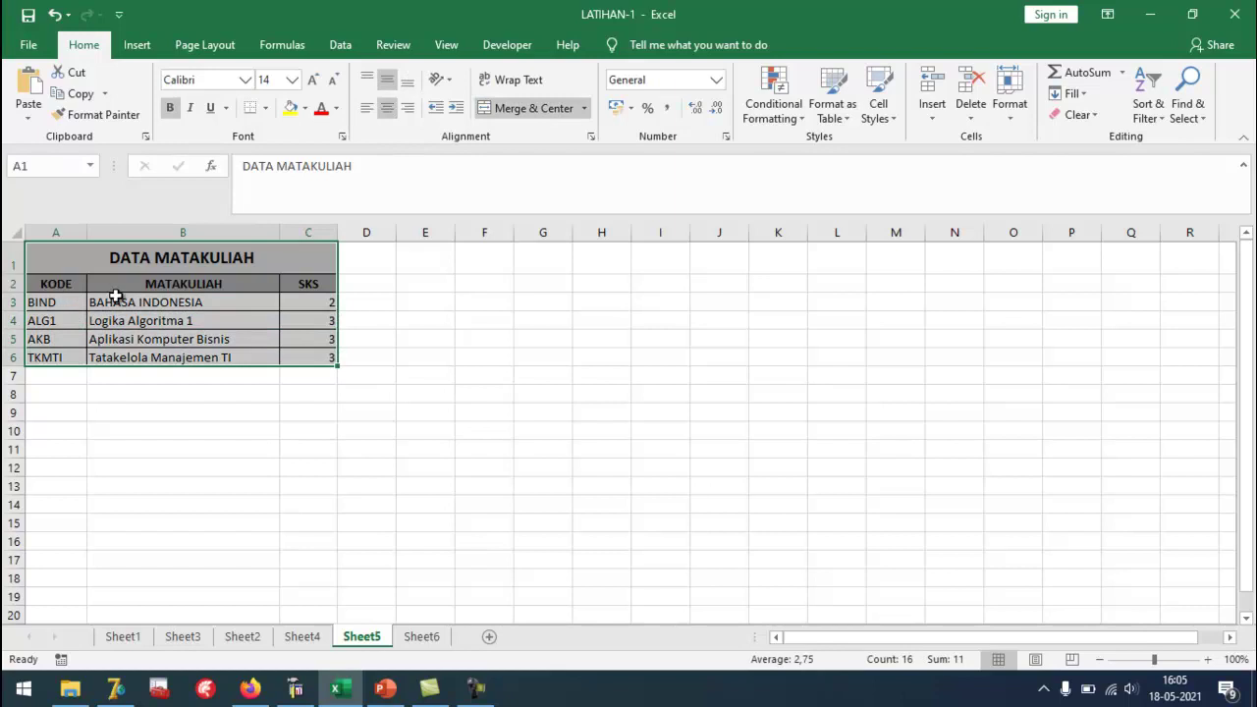
{"action": "left_click", "coordinate": [314, 318]}
{"action": "left_click", "coordinate": [312, 305]}
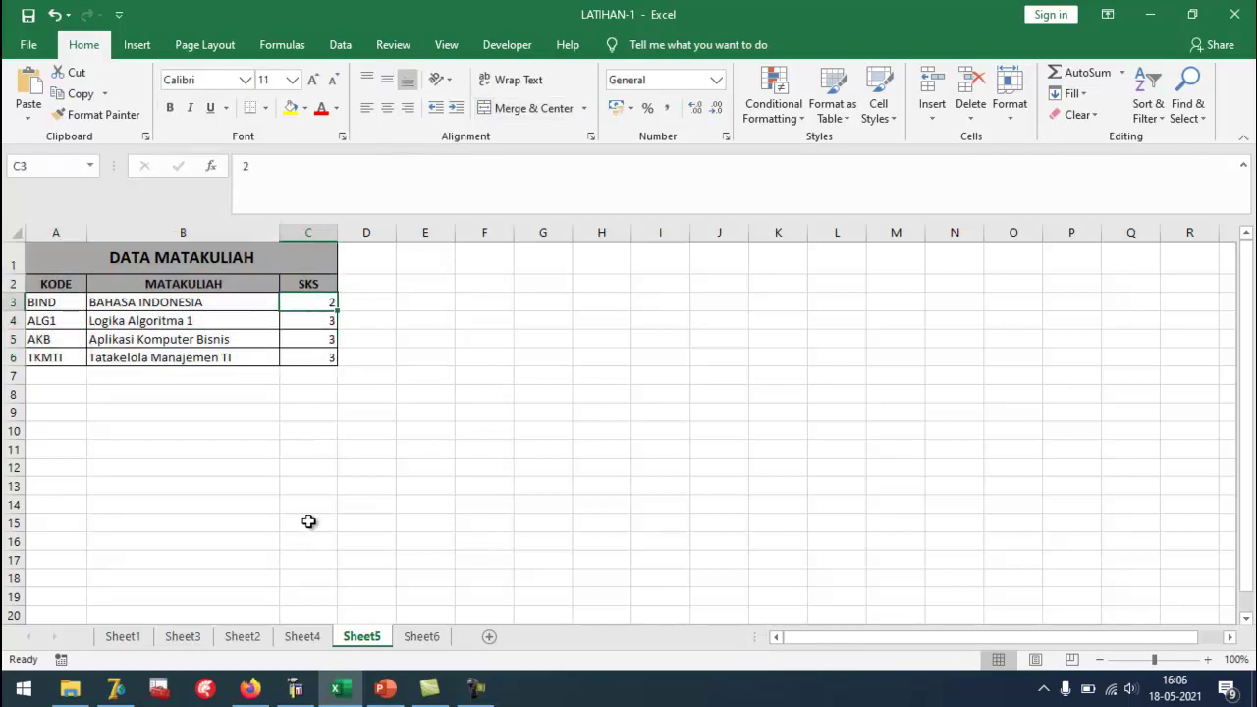
{"action": "left_click", "coordinate": [424, 638]}
{"action": "left_click_drag", "start_coordinate": [41, 247], "coordinate": [5, 497]}
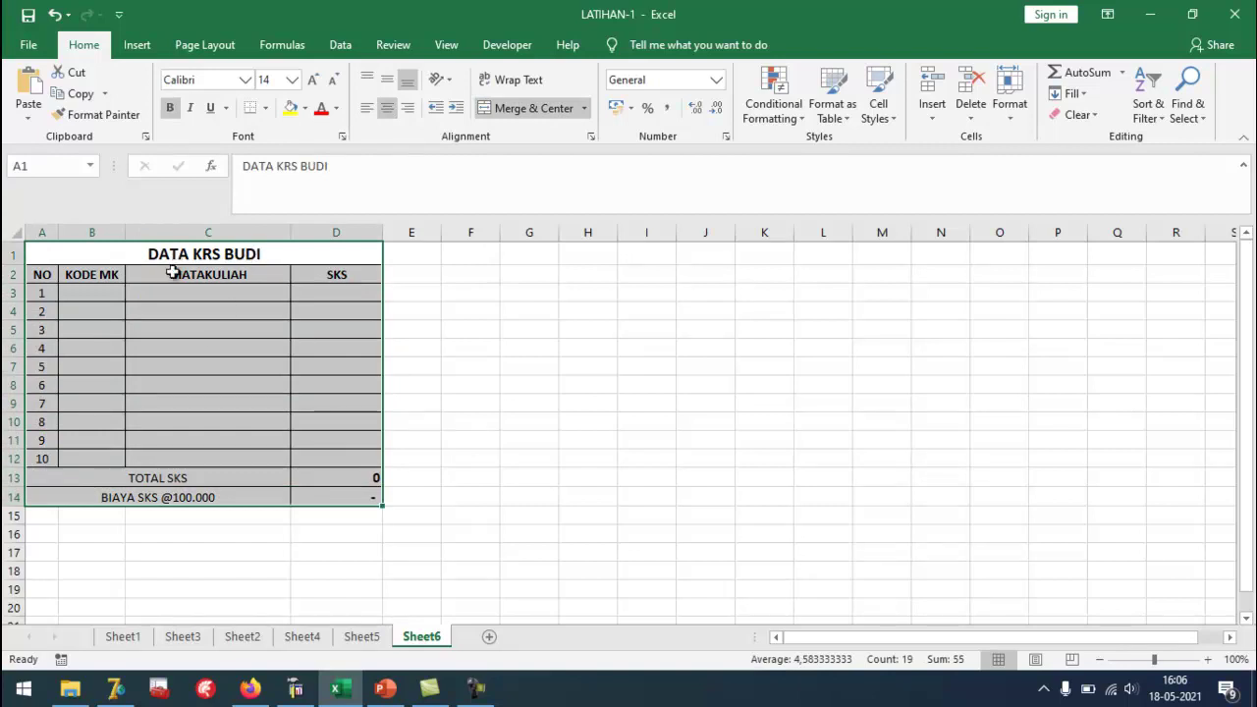
{"action": "left_click", "coordinate": [85, 293]}
{"action": "left_click_drag", "start_coordinate": [86, 292], "coordinate": [86, 460]}
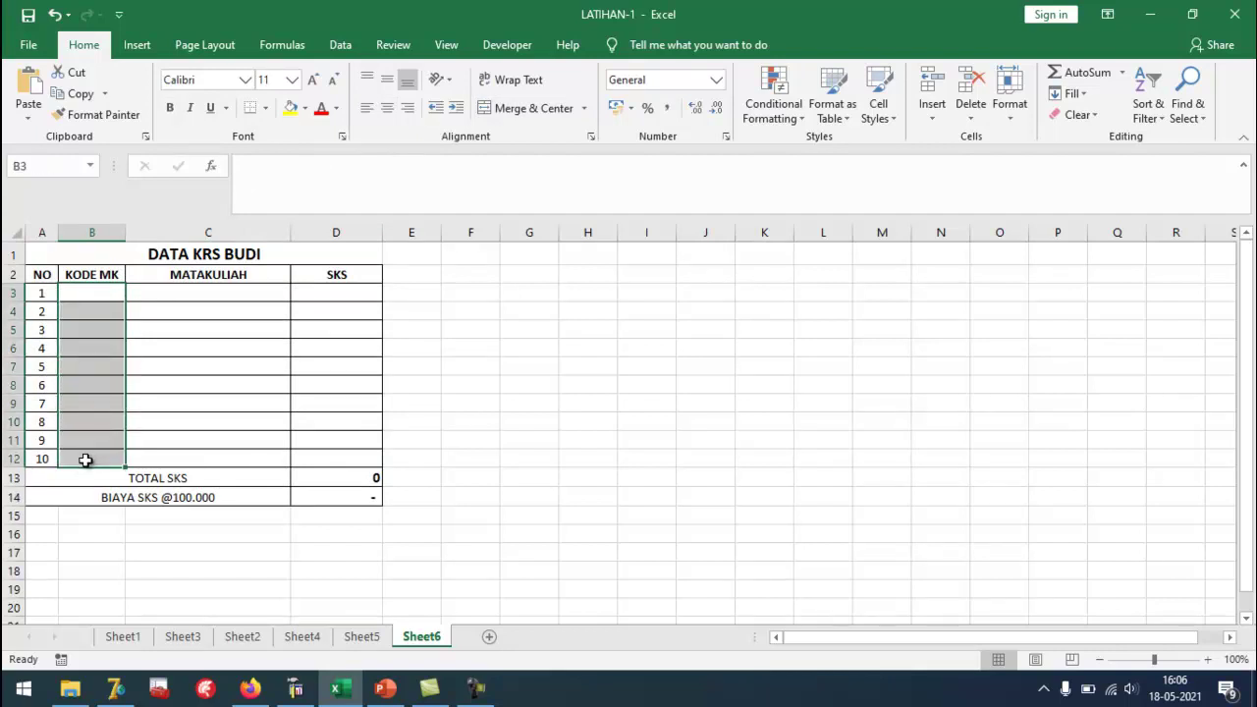
{"action": "left_click", "coordinate": [366, 643]}
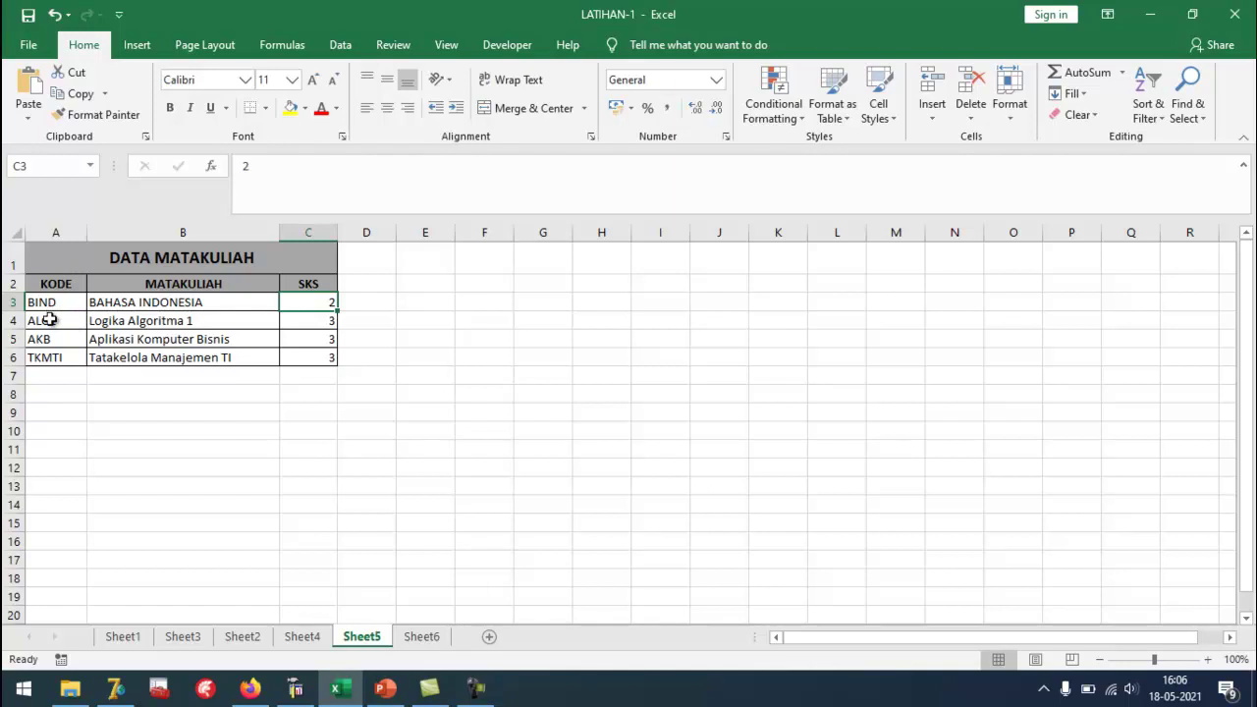
{"action": "left_click_drag", "start_coordinate": [59, 303], "coordinate": [48, 357]}
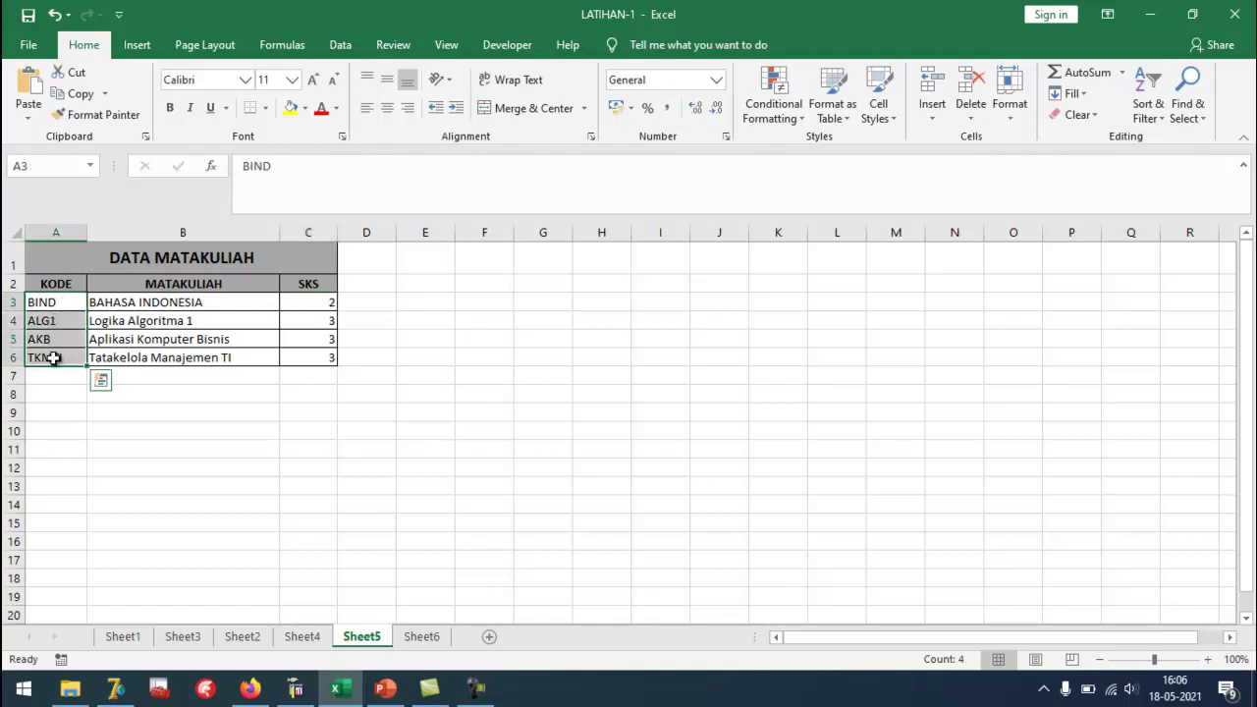
{"action": "left_click", "coordinate": [424, 638]}
{"action": "left_click", "coordinate": [263, 381]}
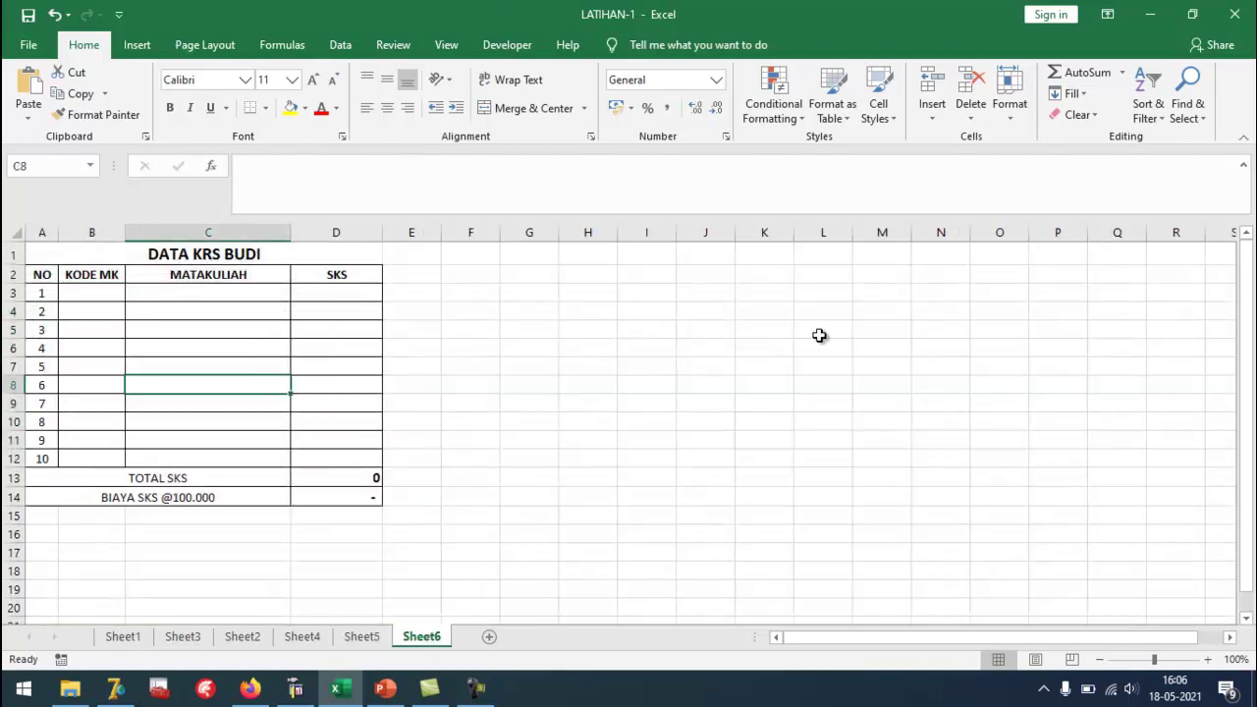
Apply List data validation to the KODE MK cells B3:B12 on Sheet6 with the source =Sheet5!$A$3:$A$6.
{"action": "left_click", "coordinate": [341, 45]}
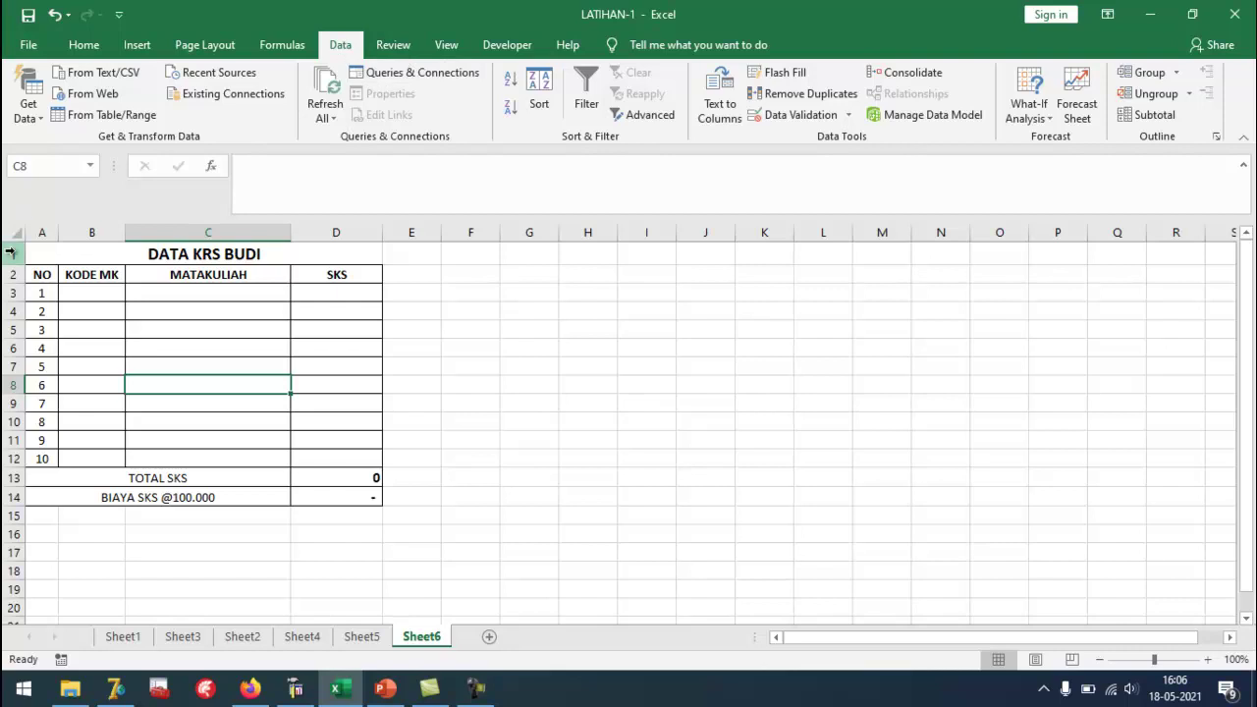
{"action": "left_click", "coordinate": [86, 292]}
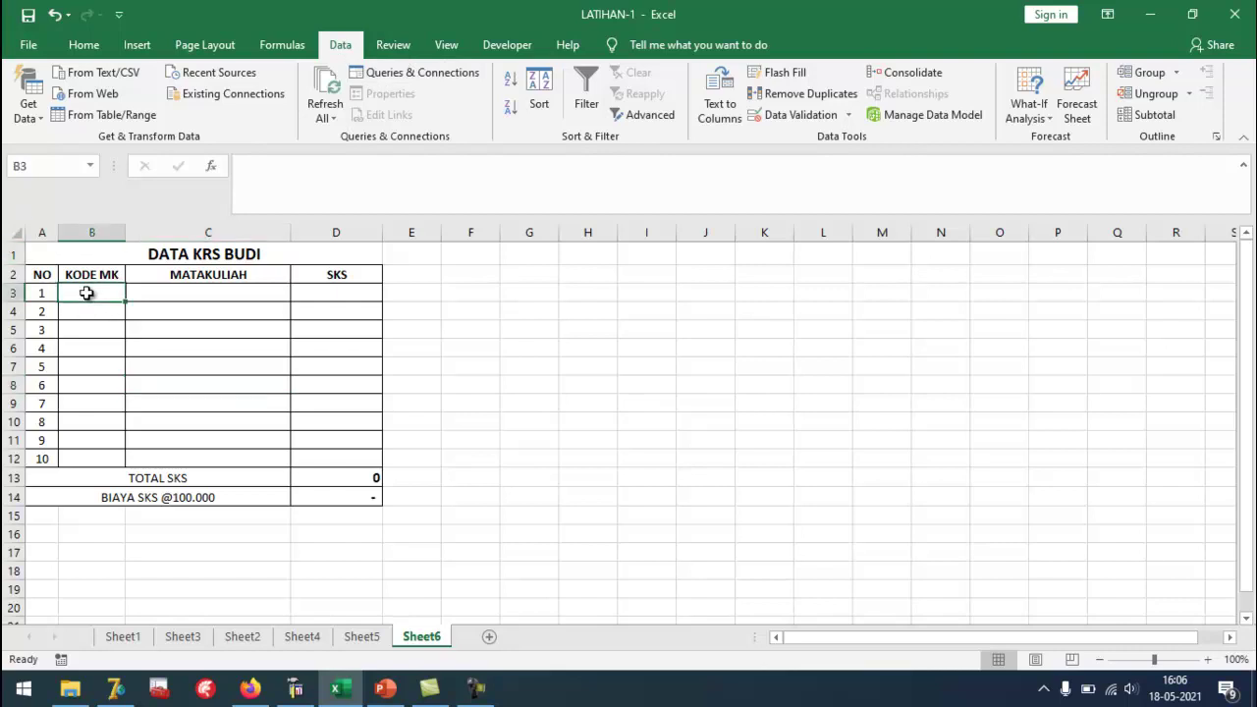
{"action": "left_click_drag", "start_coordinate": [86, 292], "coordinate": [75, 462]}
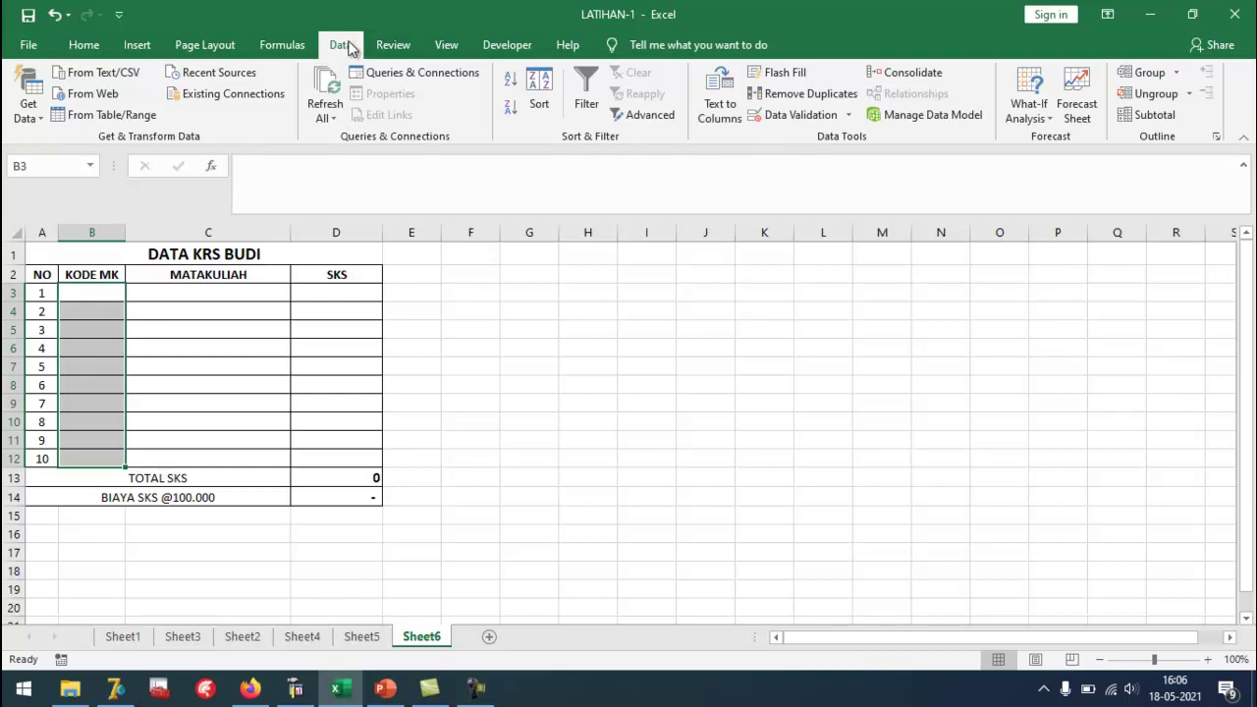
{"action": "left_click", "coordinate": [790, 116]}
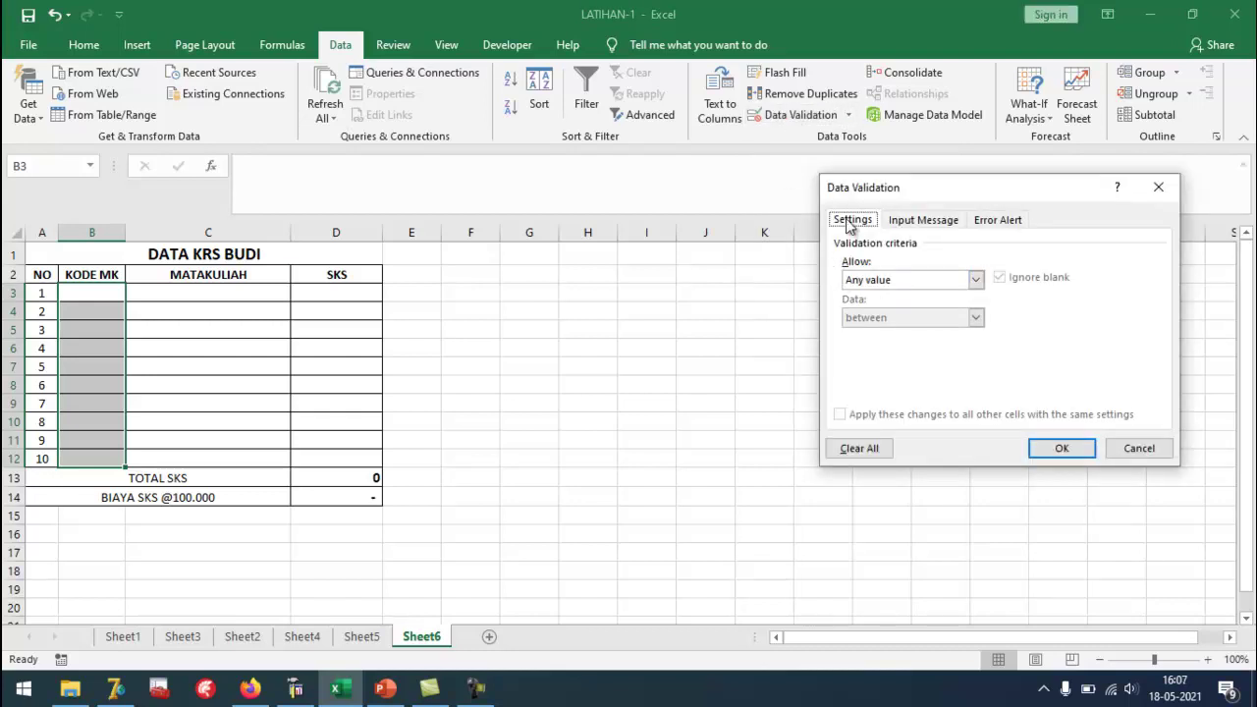
{"action": "left_click", "coordinate": [887, 282]}
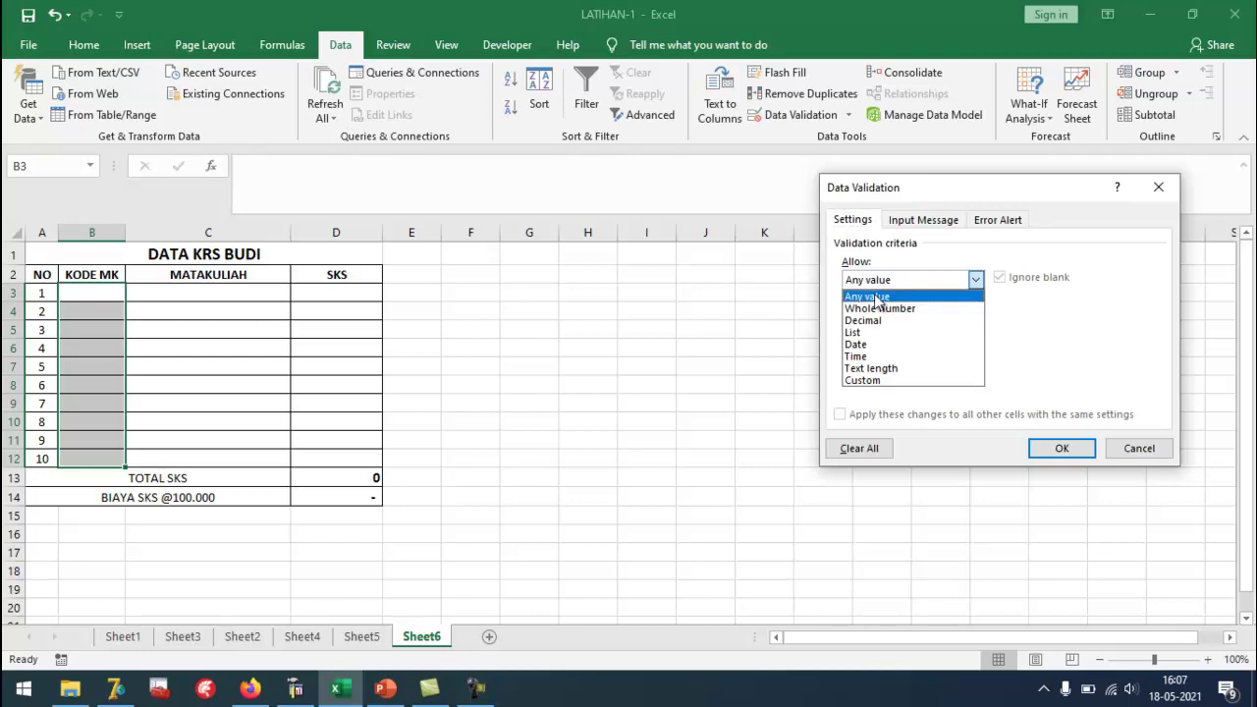
{"action": "left_click", "coordinate": [853, 333]}
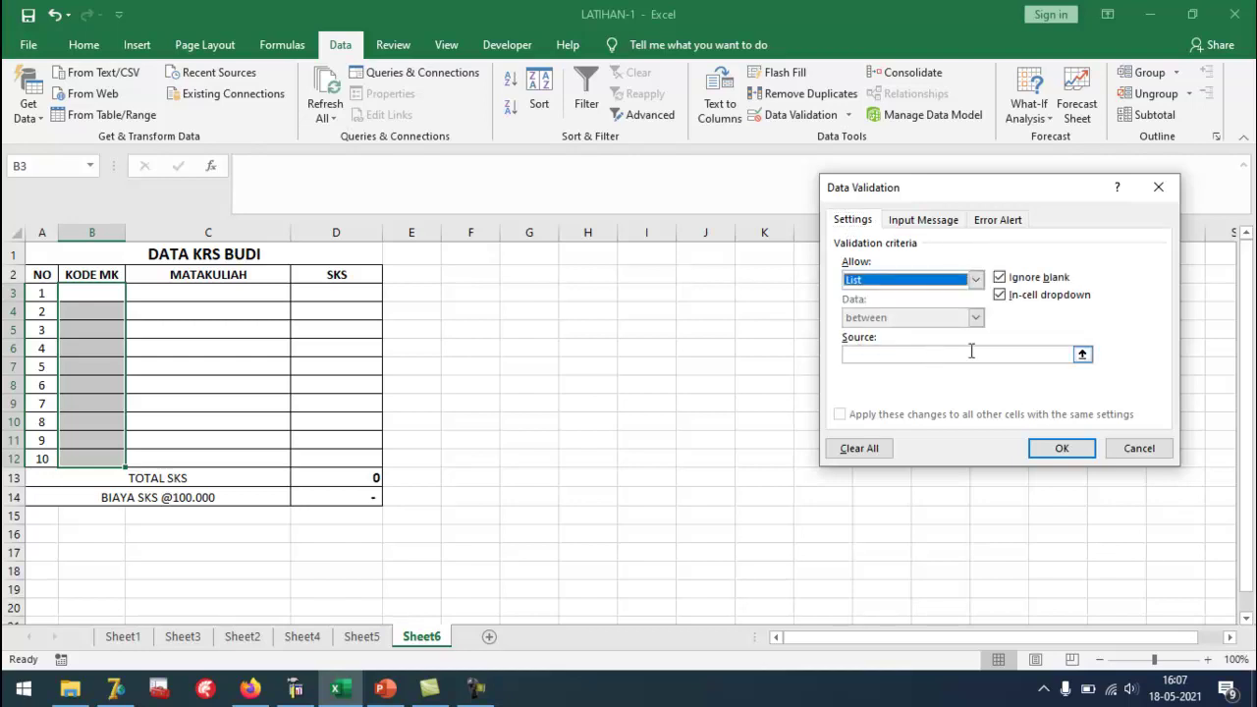
{"action": "left_click", "coordinate": [1083, 356]}
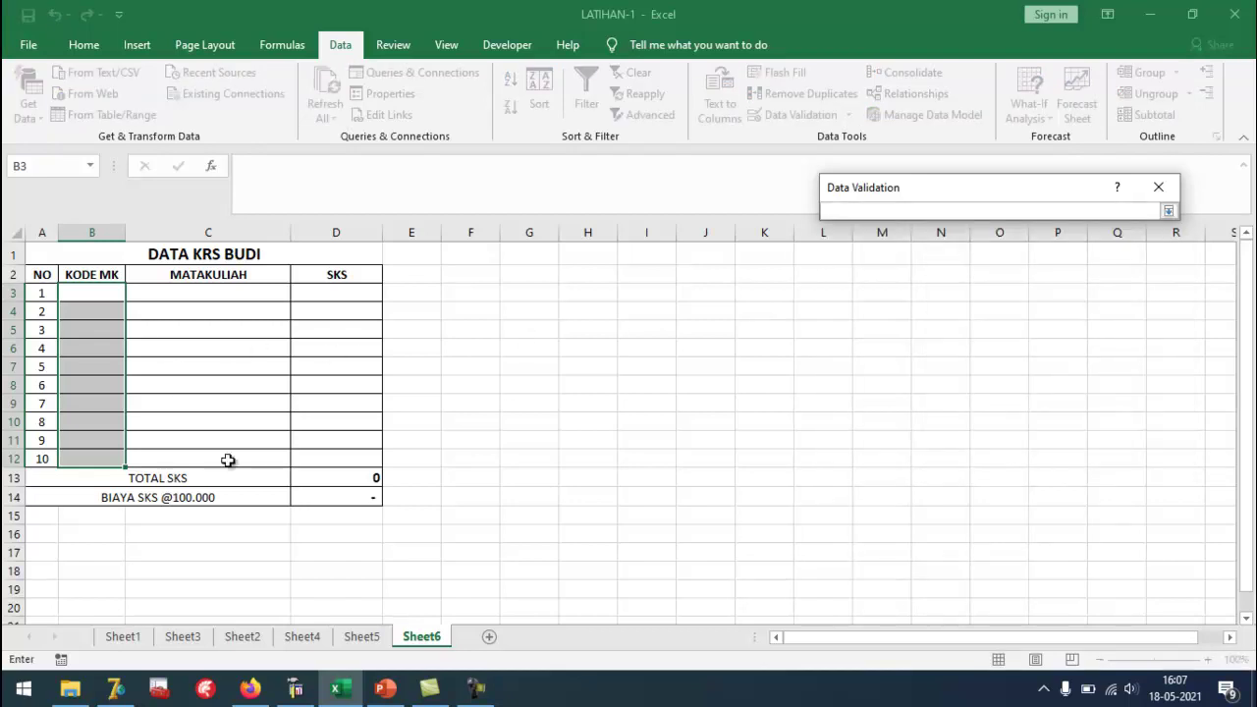
{"action": "left_click", "coordinate": [366, 639]}
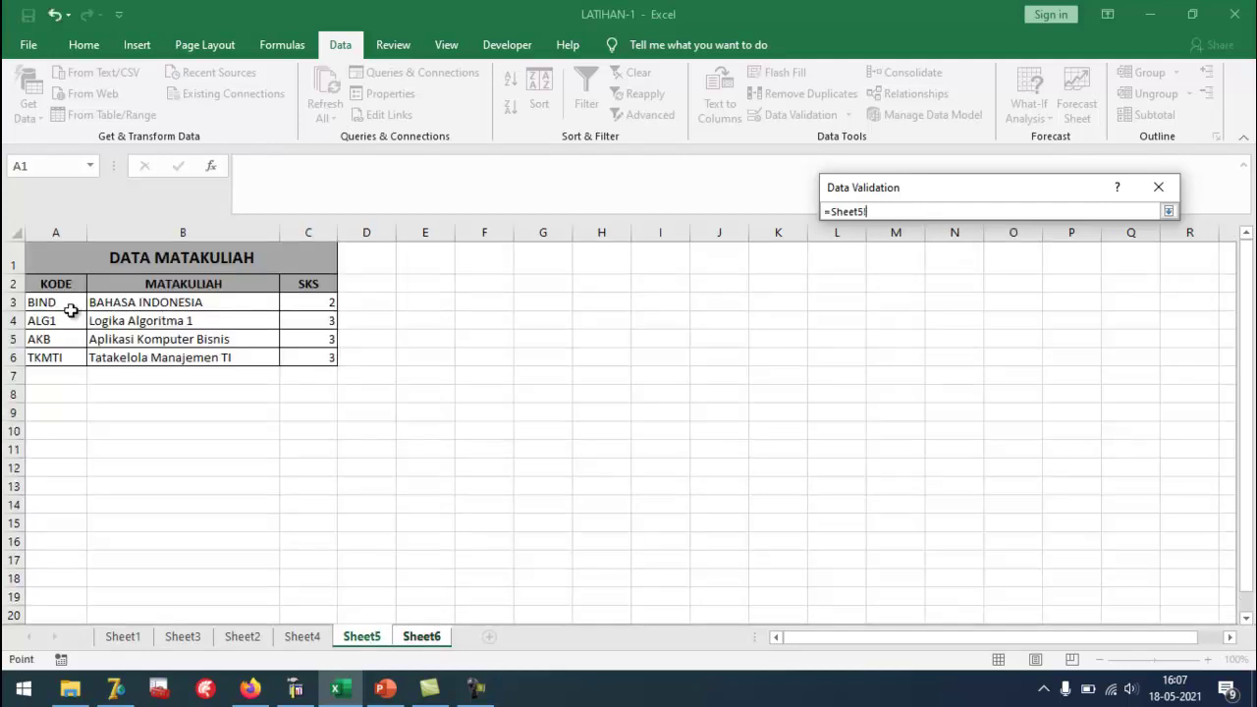
{"action": "left_click_drag", "start_coordinate": [65, 302], "coordinate": [49, 357]}
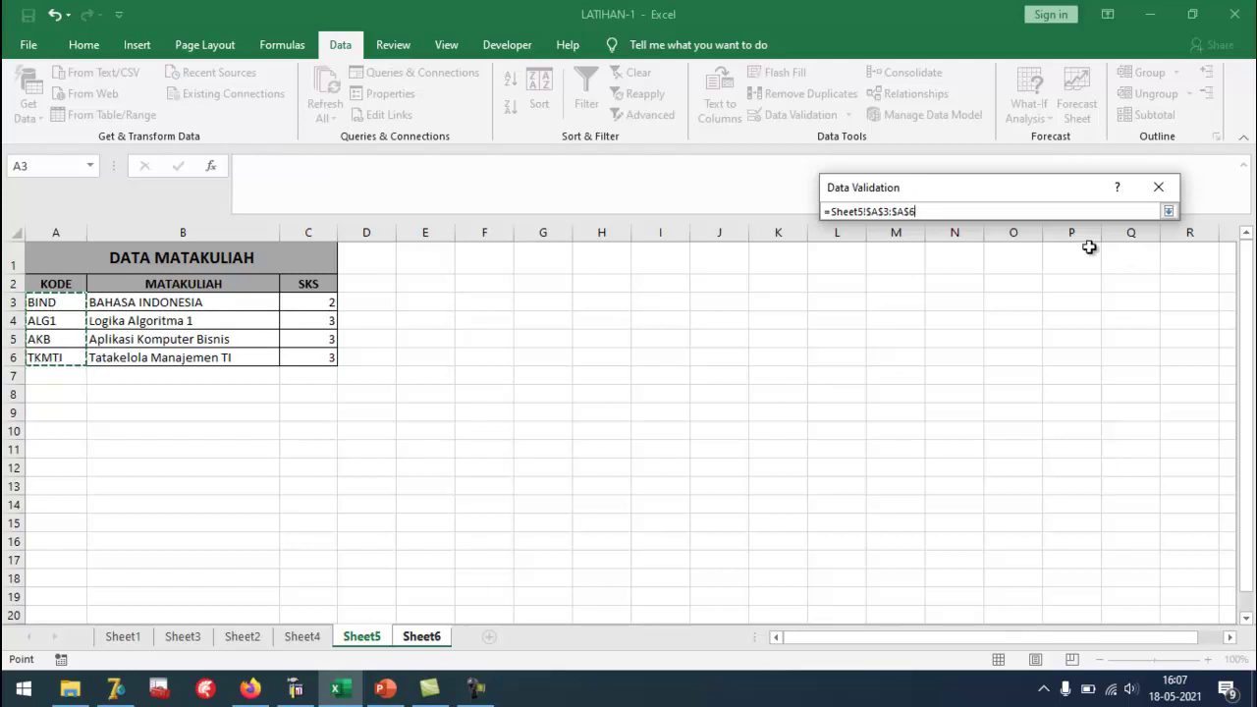
{"action": "left_click", "coordinate": [1174, 213]}
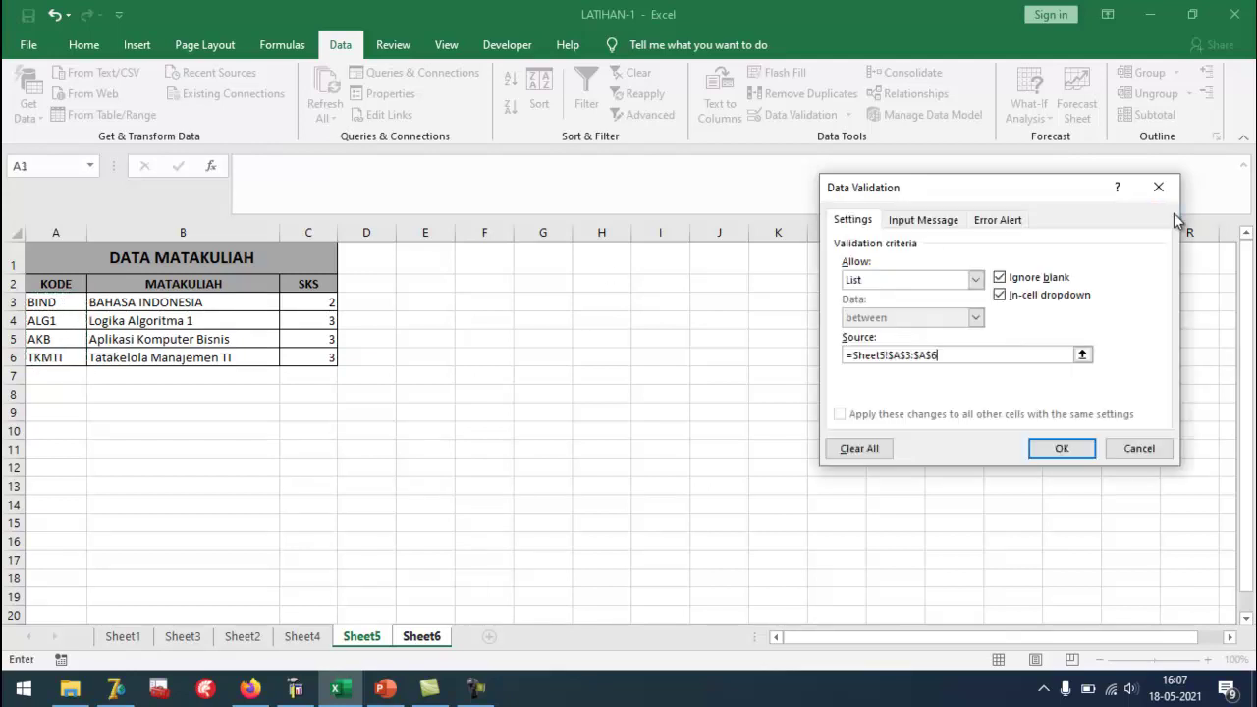
{"action": "left_click", "coordinate": [1063, 449]}
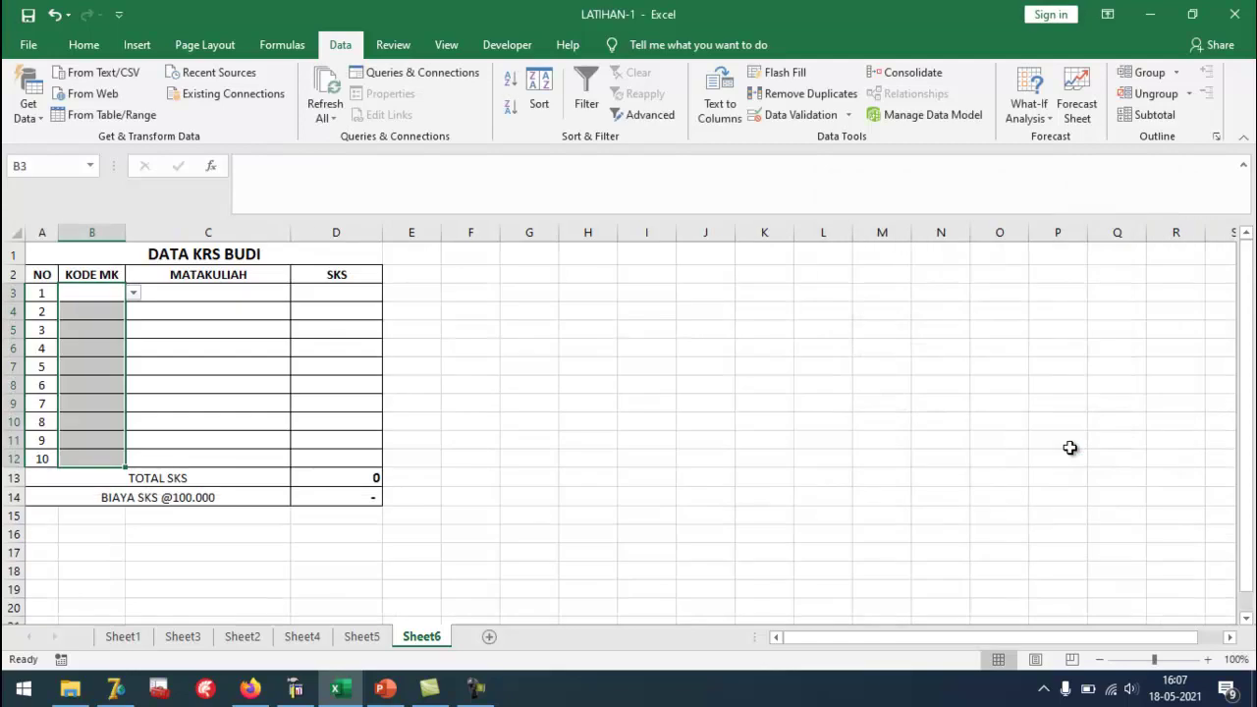
Check the dropdown choices in B3 on Sheet6 against the KODE values on Sheet5.
{"action": "left_click", "coordinate": [90, 312]}
{"action": "left_click", "coordinate": [109, 291]}
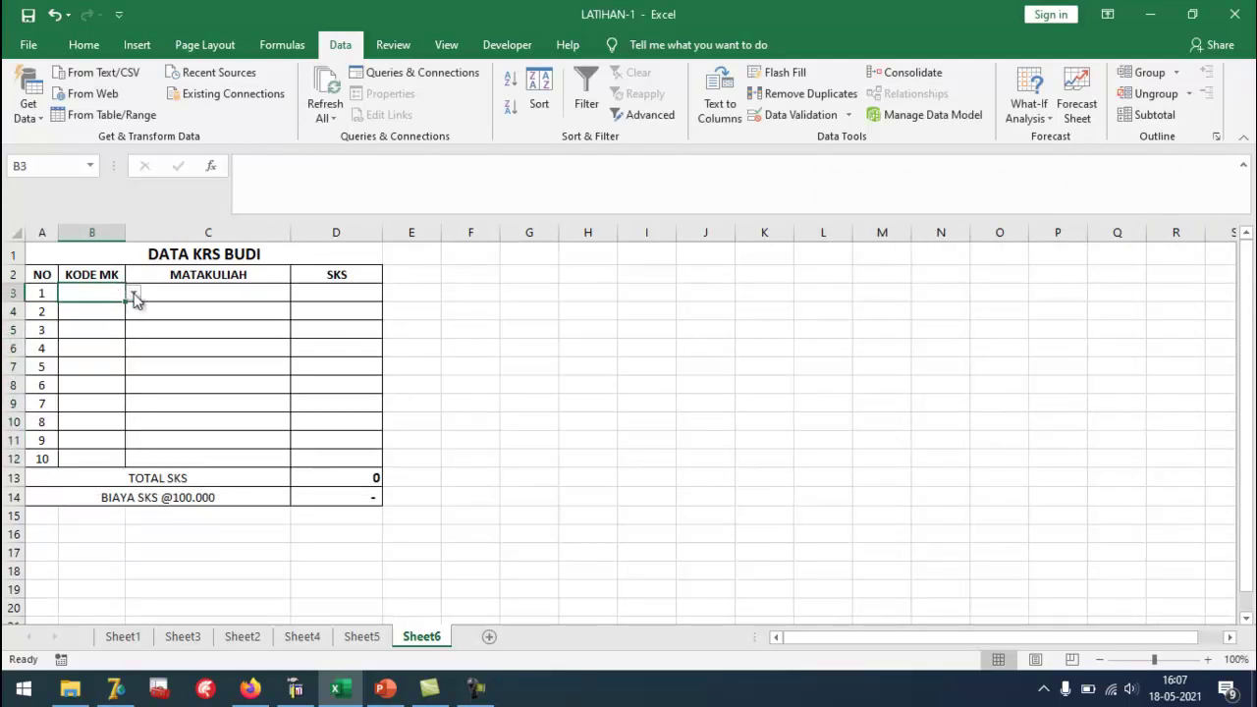
{"action": "left_click", "coordinate": [135, 294]}
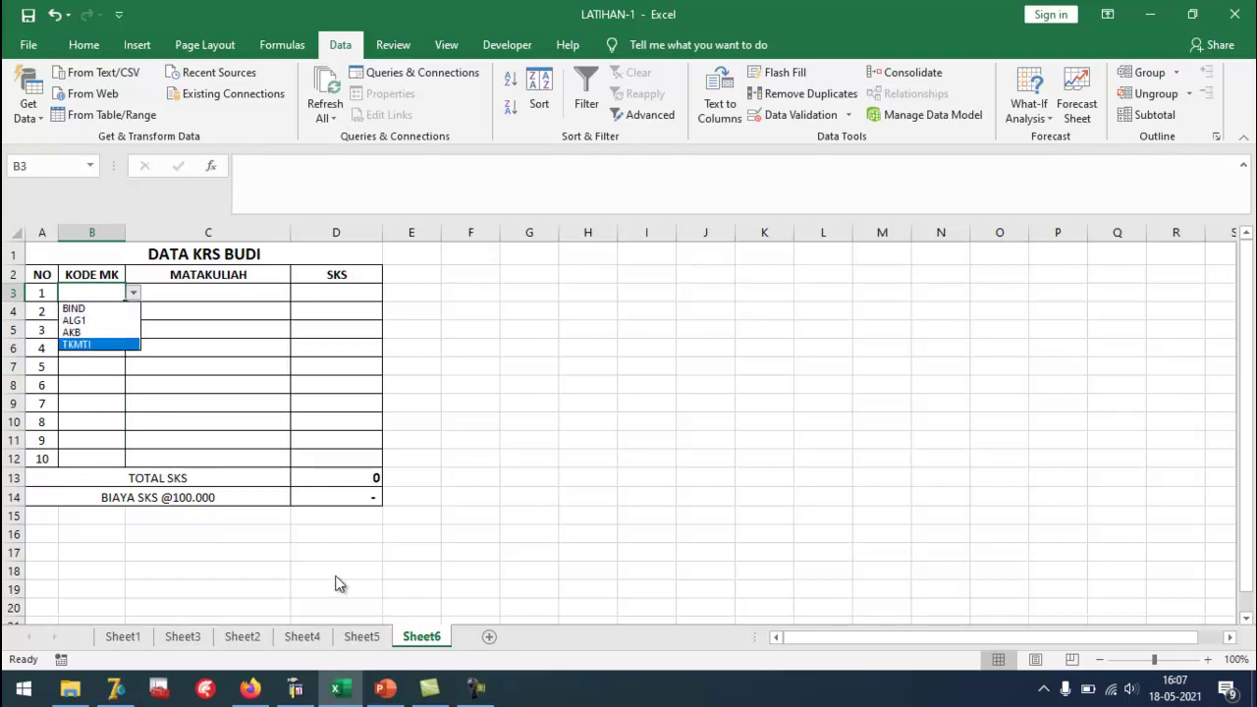
{"action": "left_click", "coordinate": [369, 639]}
{"action": "left_click", "coordinate": [370, 641]}
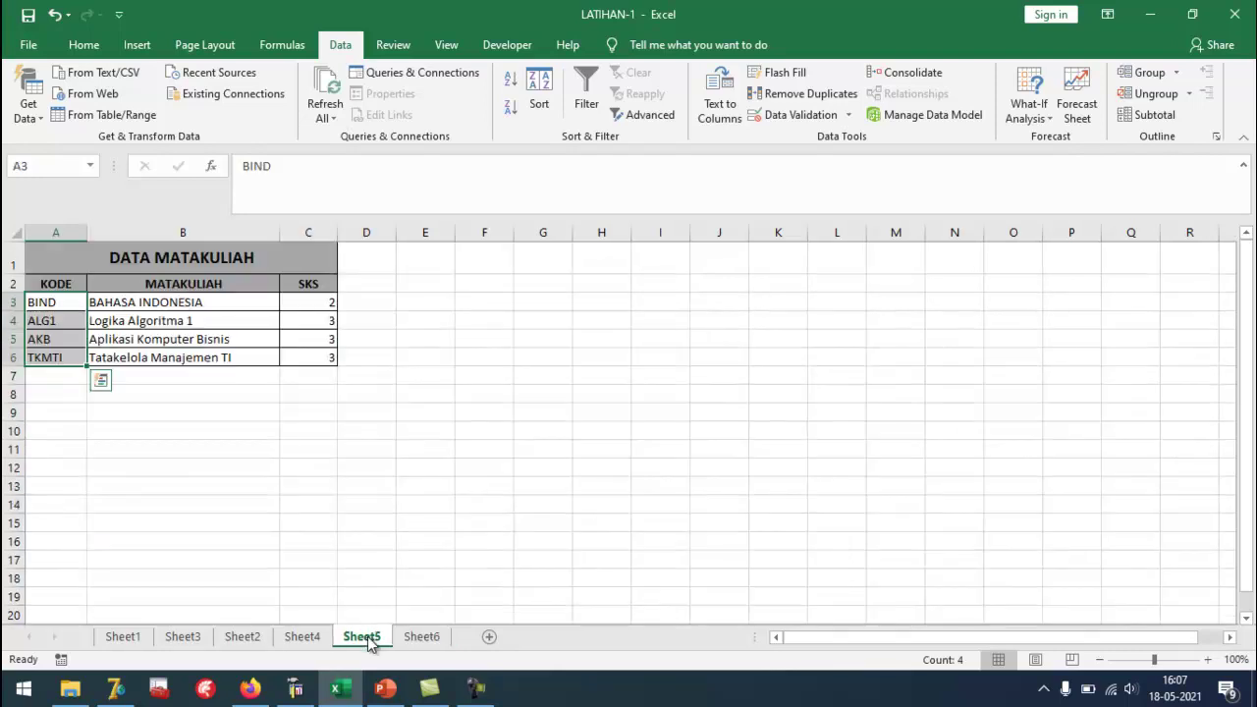
{"action": "left_click", "coordinate": [421, 641]}
Try out the KODE MK dropdowns by choosing BIND in B3 and ALG1 in B4 and B5.
{"action": "left_click", "coordinate": [133, 293]}
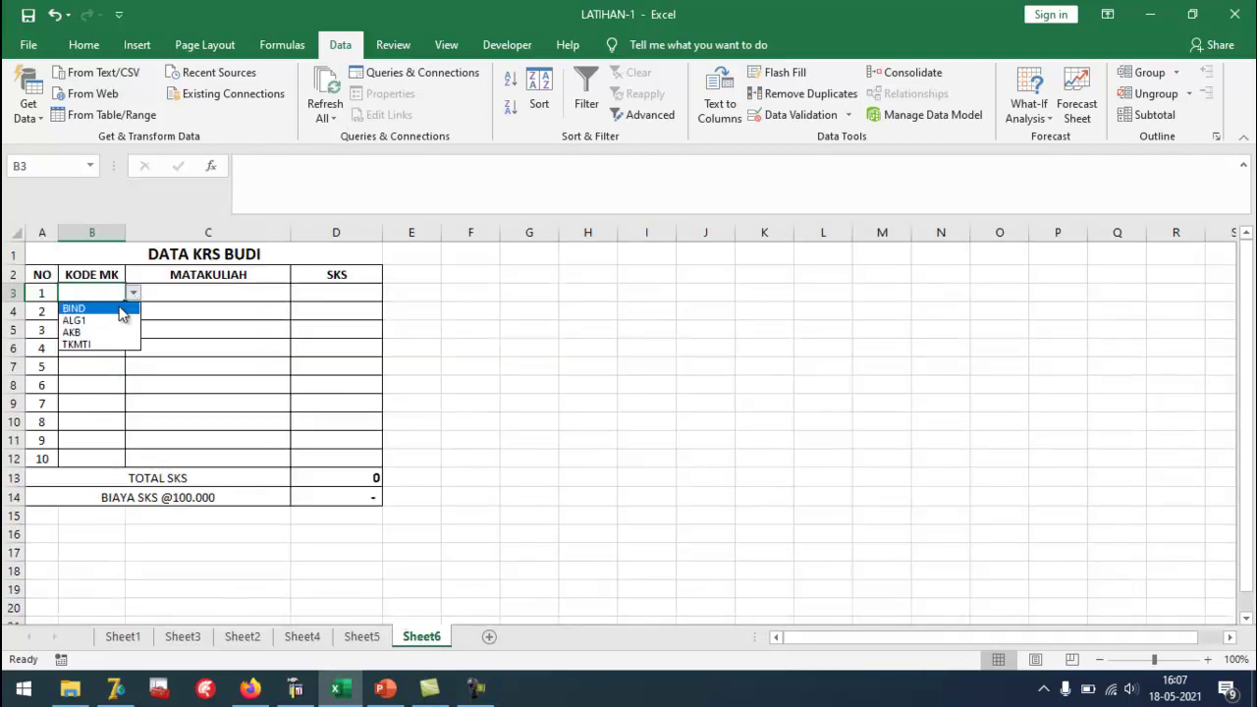
{"action": "left_click", "coordinate": [126, 306]}
{"action": "left_click", "coordinate": [137, 313]}
{"action": "left_click", "coordinate": [118, 314]}
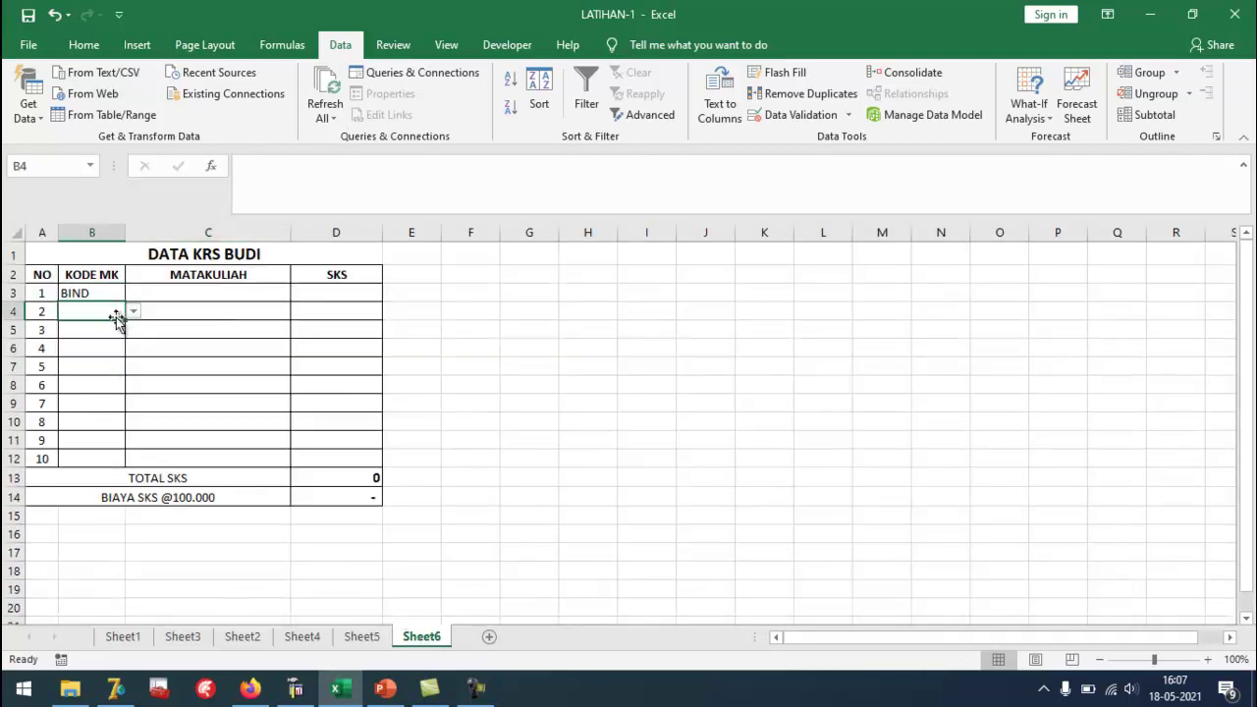
{"action": "left_click", "coordinate": [133, 311]}
{"action": "left_click", "coordinate": [118, 339]}
{"action": "left_click", "coordinate": [108, 331]}
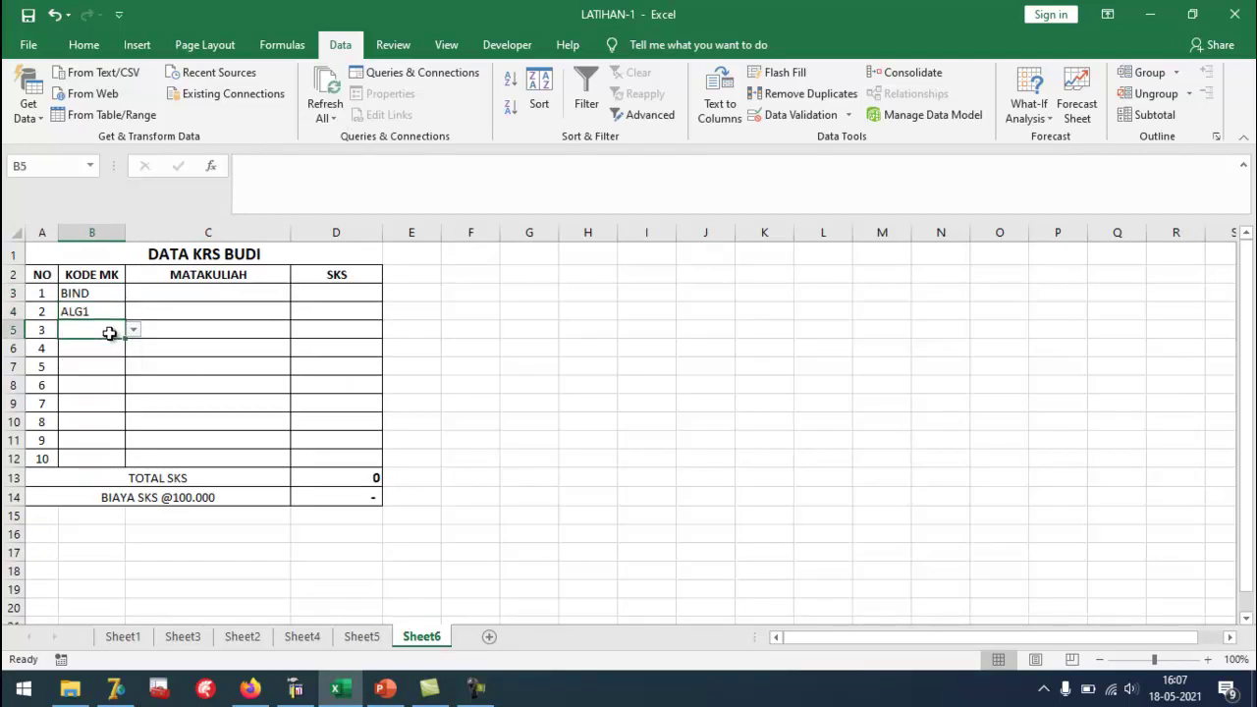
{"action": "left_click", "coordinate": [134, 331]}
{"action": "left_click", "coordinate": [75, 358]}
Clear the trial course codes from the KODE MK cells B3:B5.
{"action": "left_click", "coordinate": [90, 311]}
{"action": "key", "text": "BackSpace"}
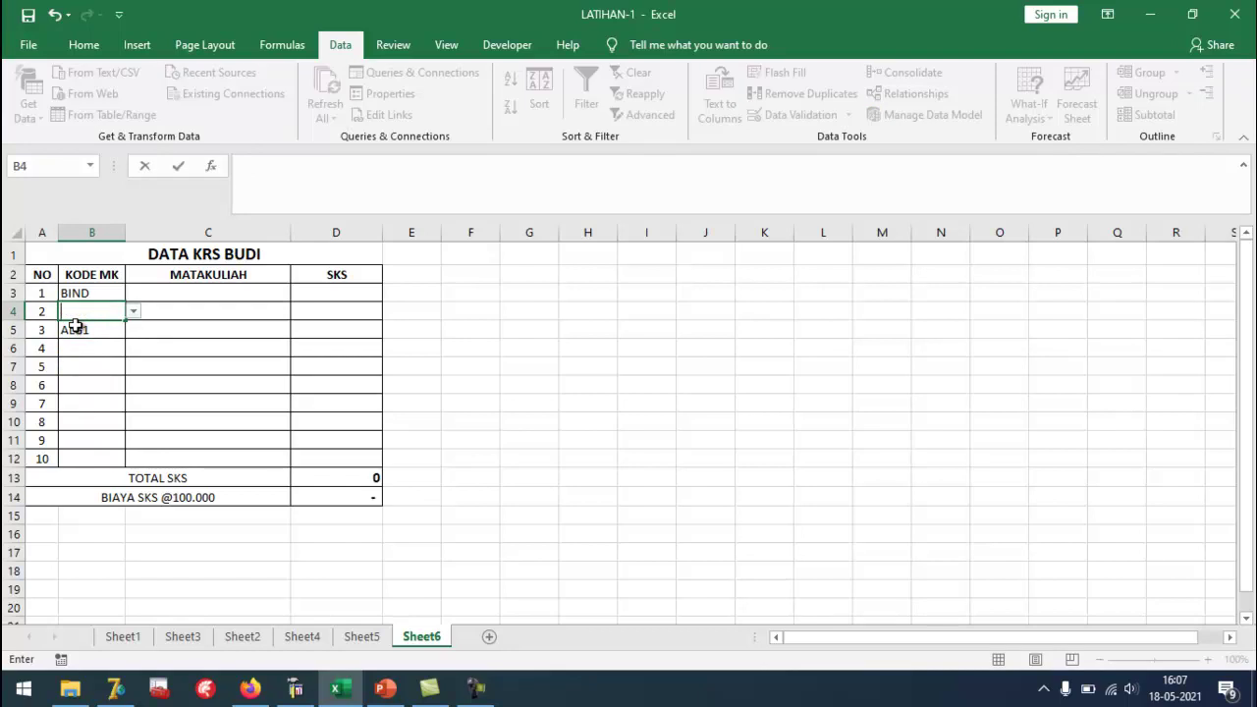
{"action": "left_click", "coordinate": [87, 330]}
{"action": "key", "text": "BackSpace"}
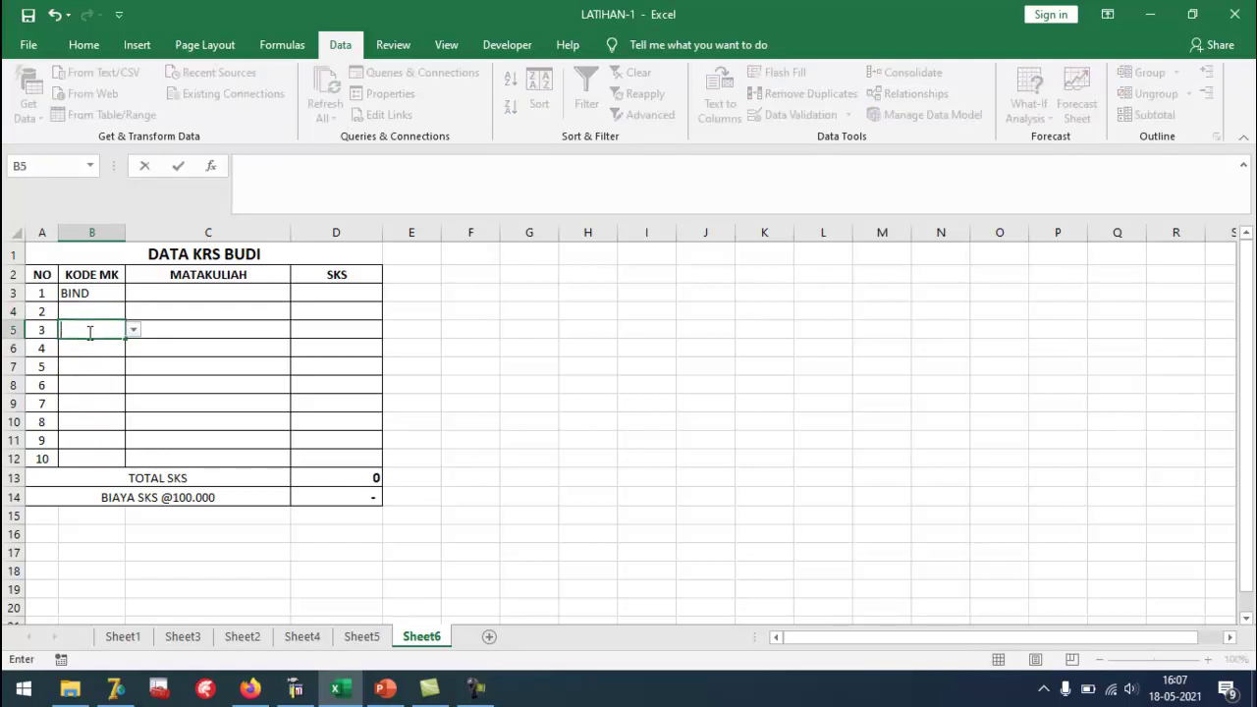
{"action": "left_click", "coordinate": [189, 295]}
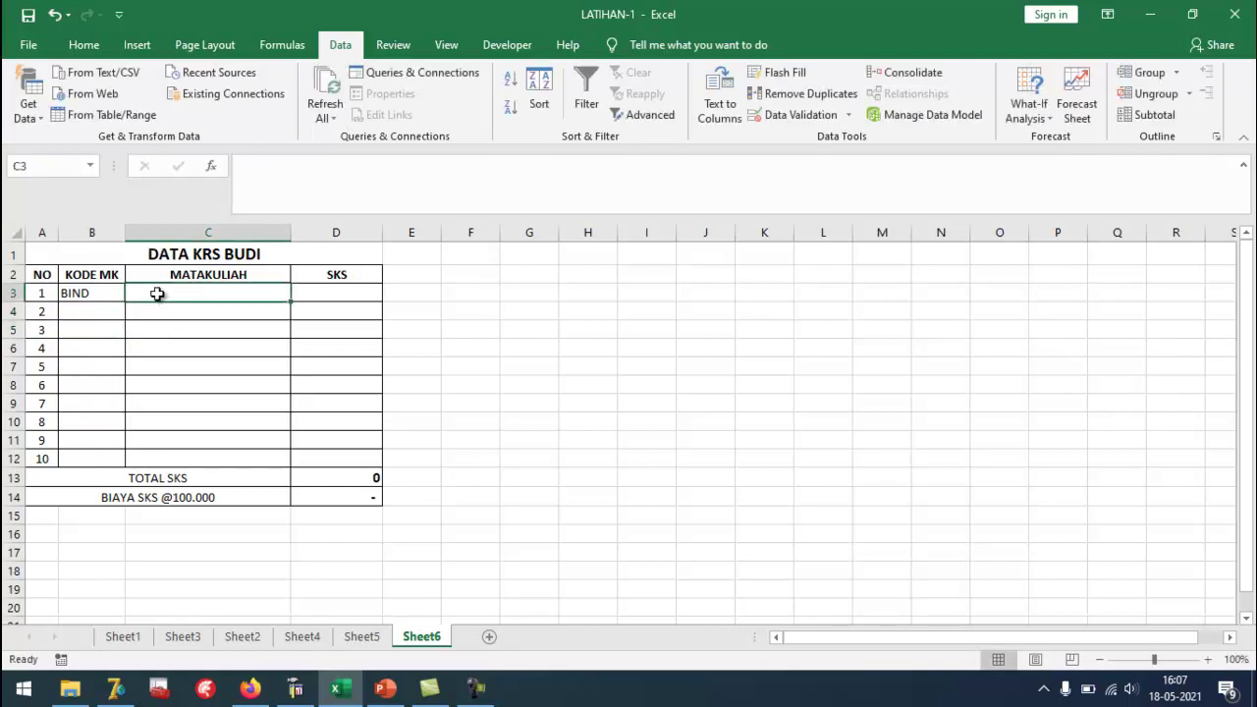
{"action": "left_click", "coordinate": [105, 291]}
{"action": "key", "text": "BackSpace"}
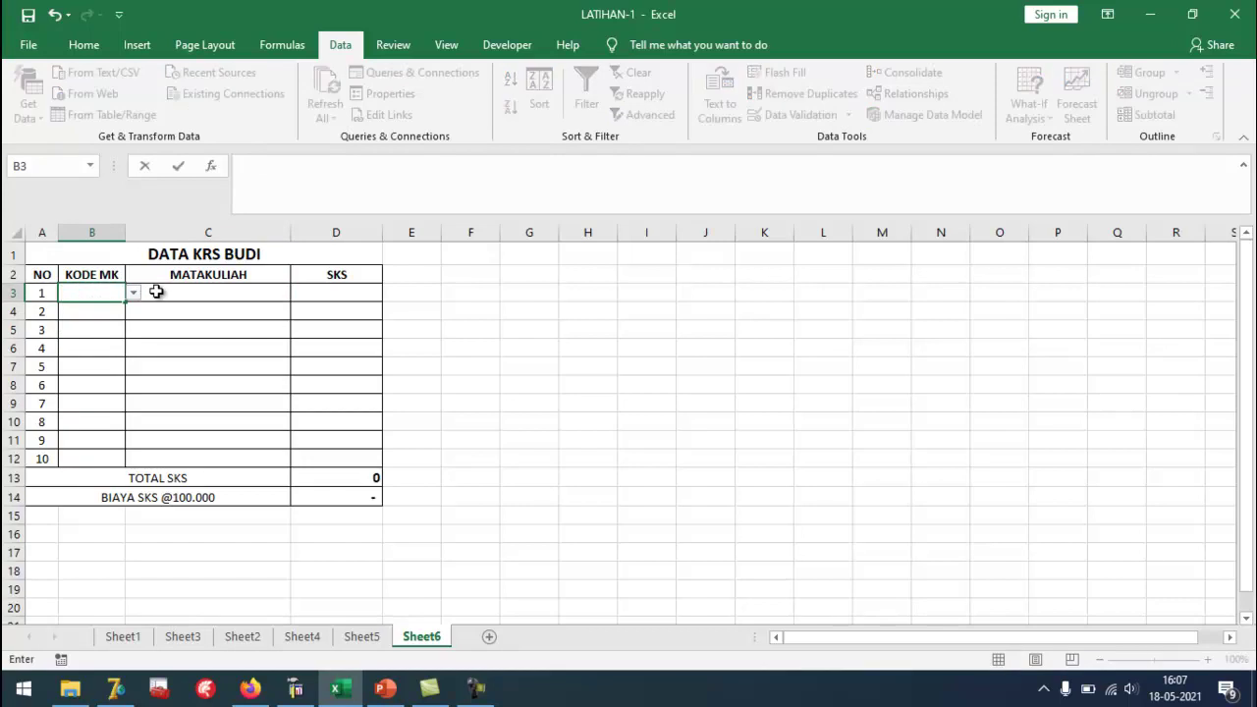
Start a VLOOKUP formula in C3 on Sheet6 with lookup value B3 and table array Sheet5!A3:$C$6.
{"action": "left_click", "coordinate": [155, 292]}
{"action": "type", "text": "="}
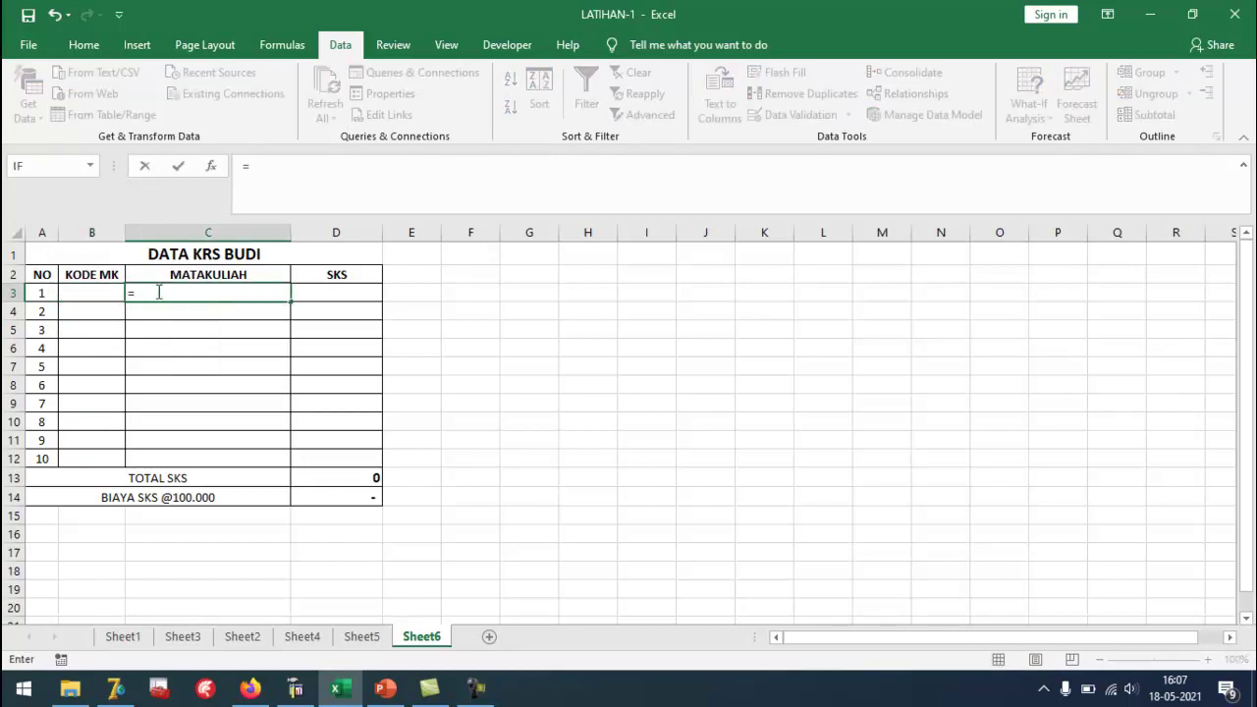
{"action": "type", "text": "vlo"}
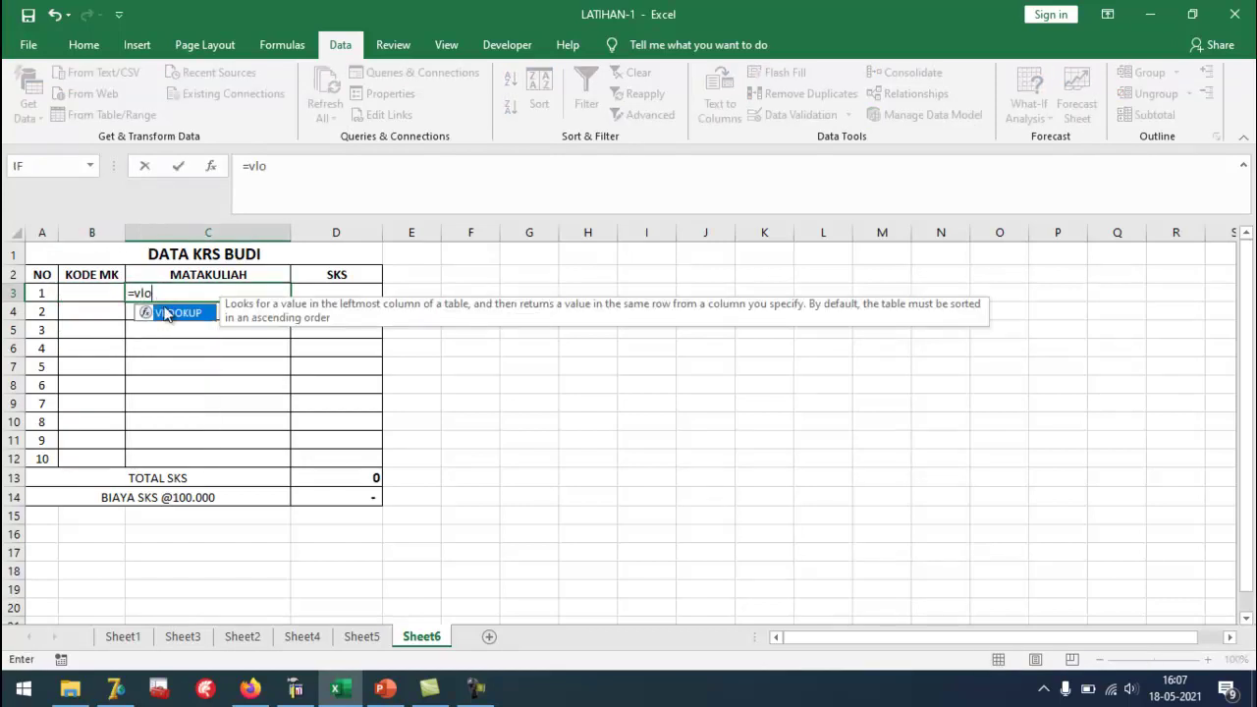
{"action": "double_click", "coordinate": [162, 313]}
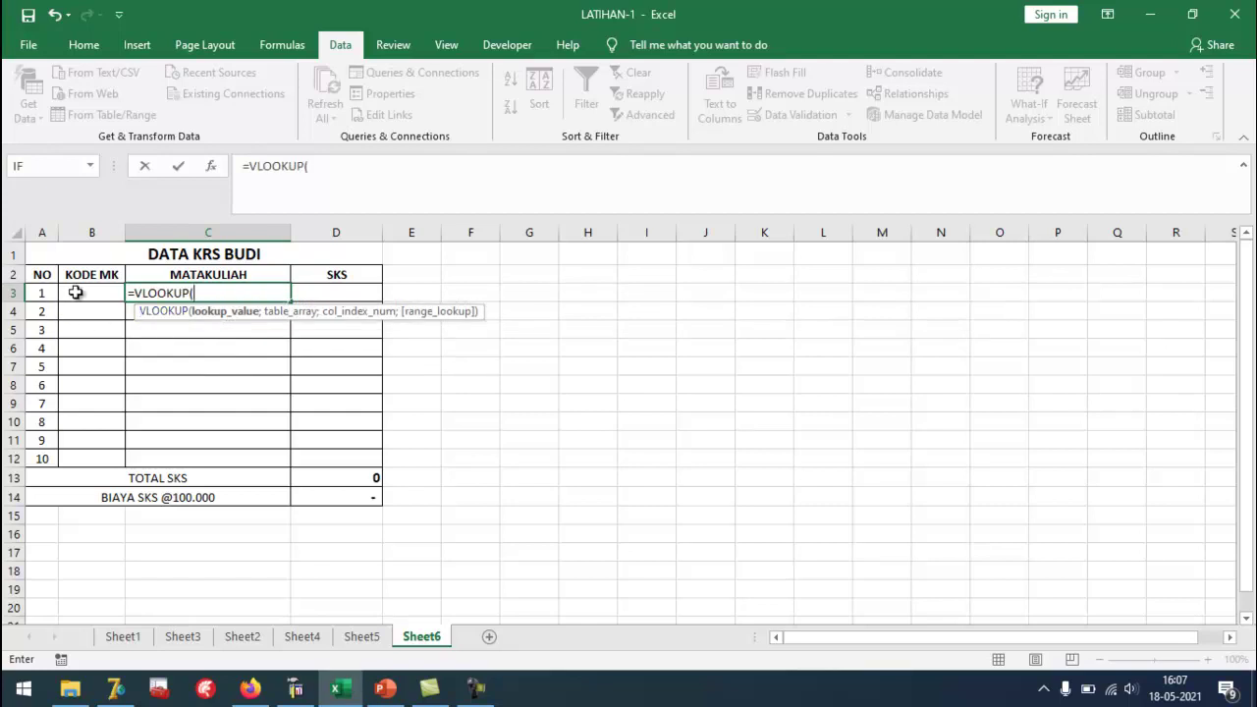
{"action": "left_click", "coordinate": [79, 293]}
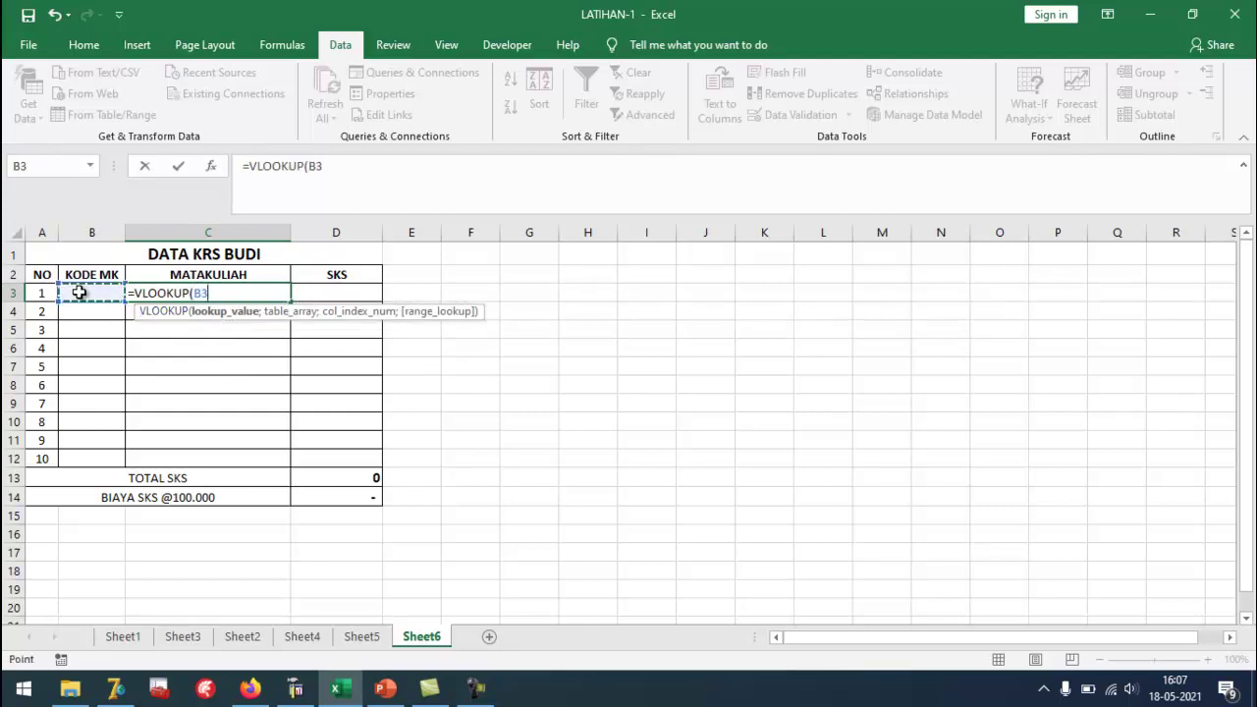
{"action": "type", "text": ";"}
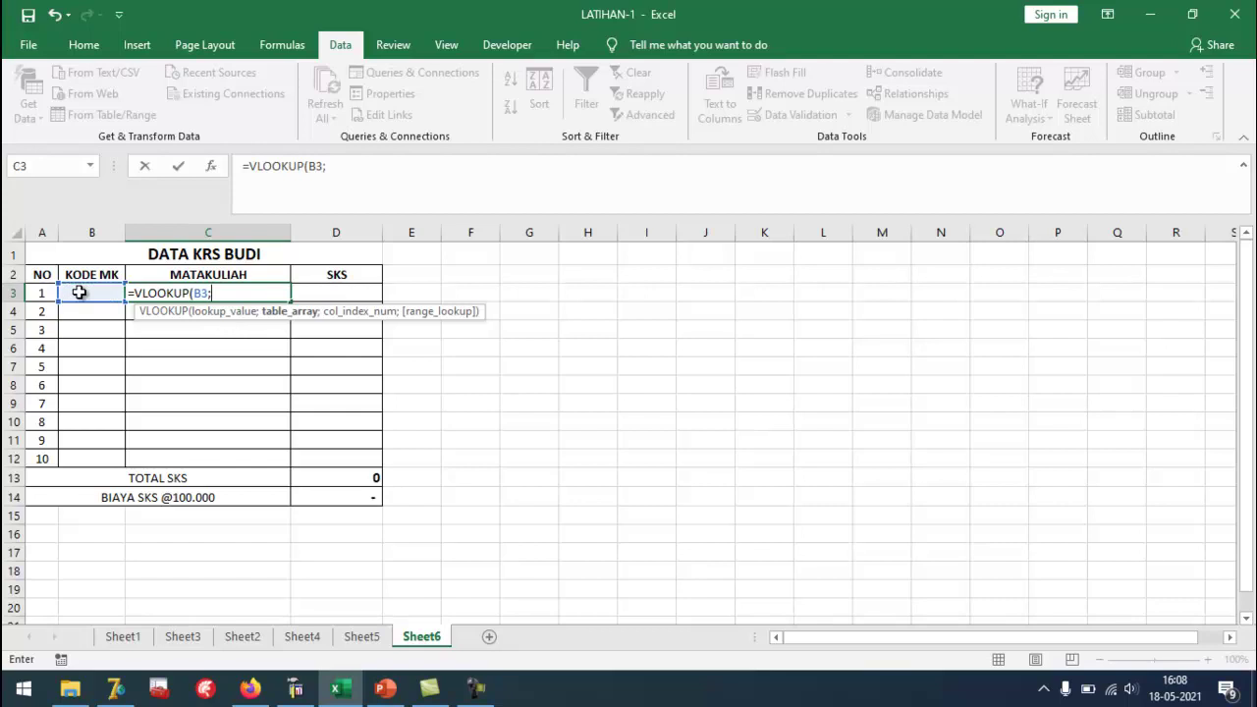
{"action": "left_click", "coordinate": [360, 637]}
{"action": "left_click_drag", "start_coordinate": [39, 301], "coordinate": [314, 357]}
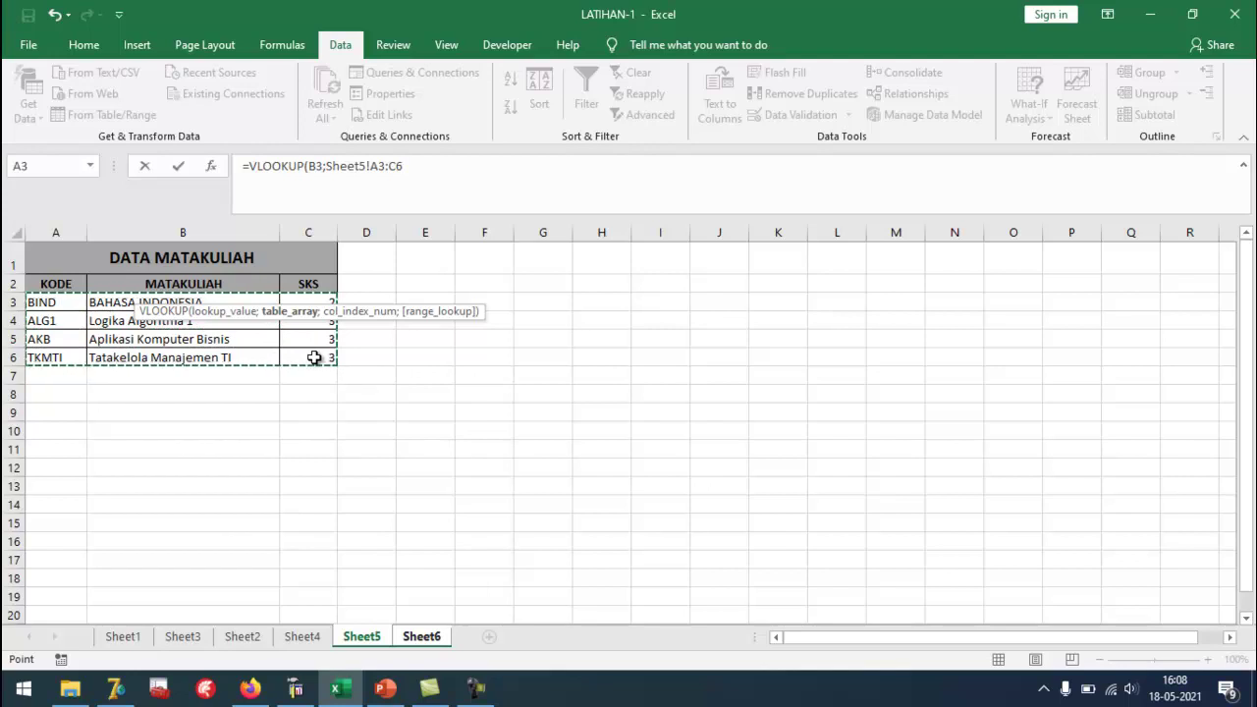
{"action": "left_click", "coordinate": [415, 168]}
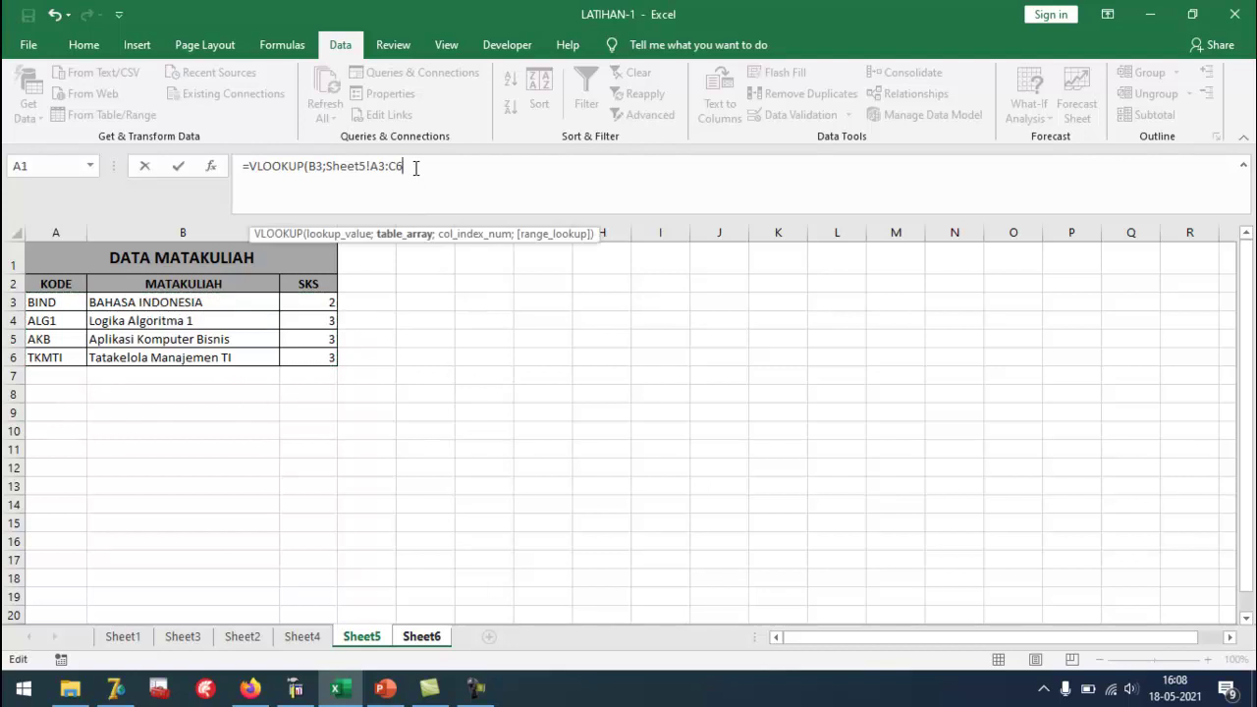
{"action": "key", "text": "F4"}
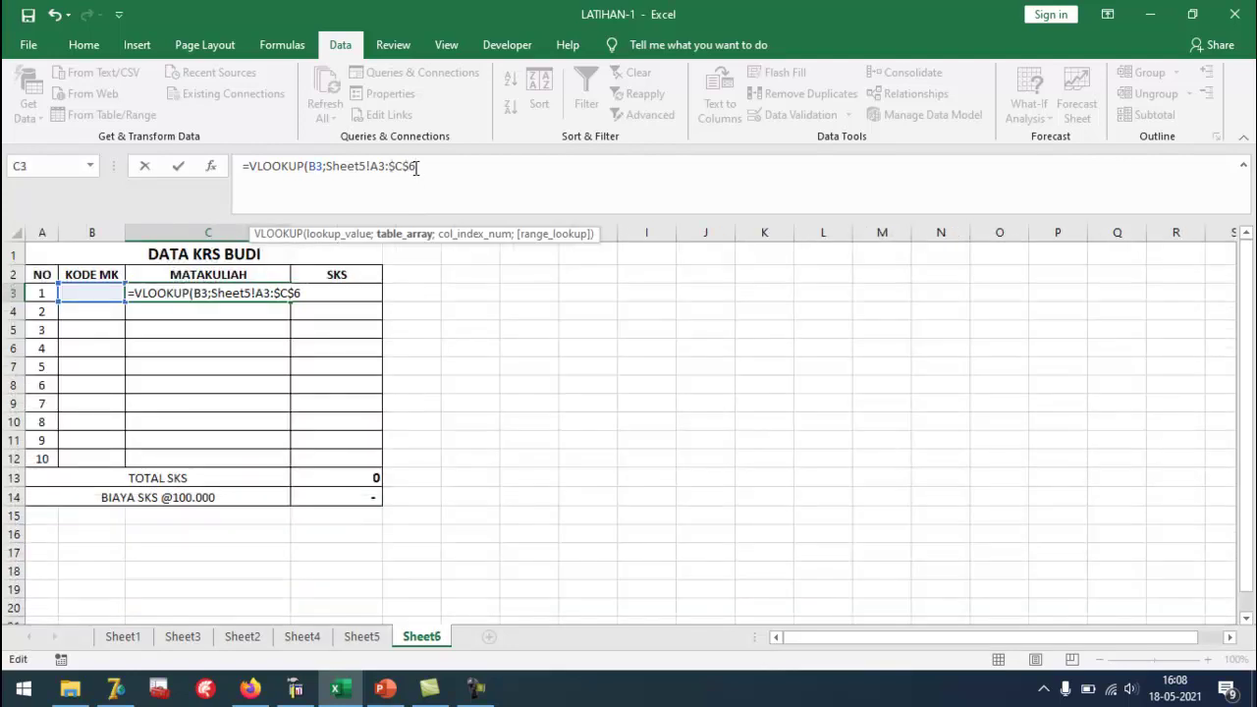
Complete the C3 VLOOKUP with column index 2 and FALSE for an exact match.
{"action": "type", "text": ";"}
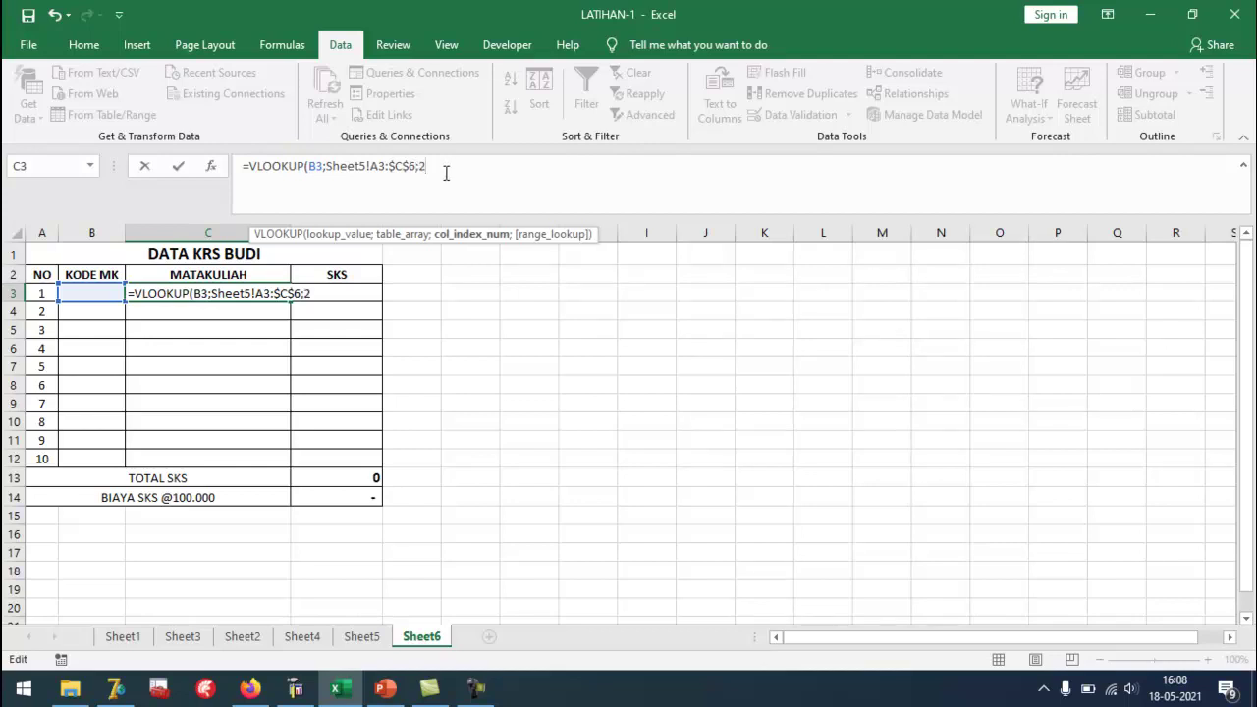
{"action": "type", "text": "2;"}
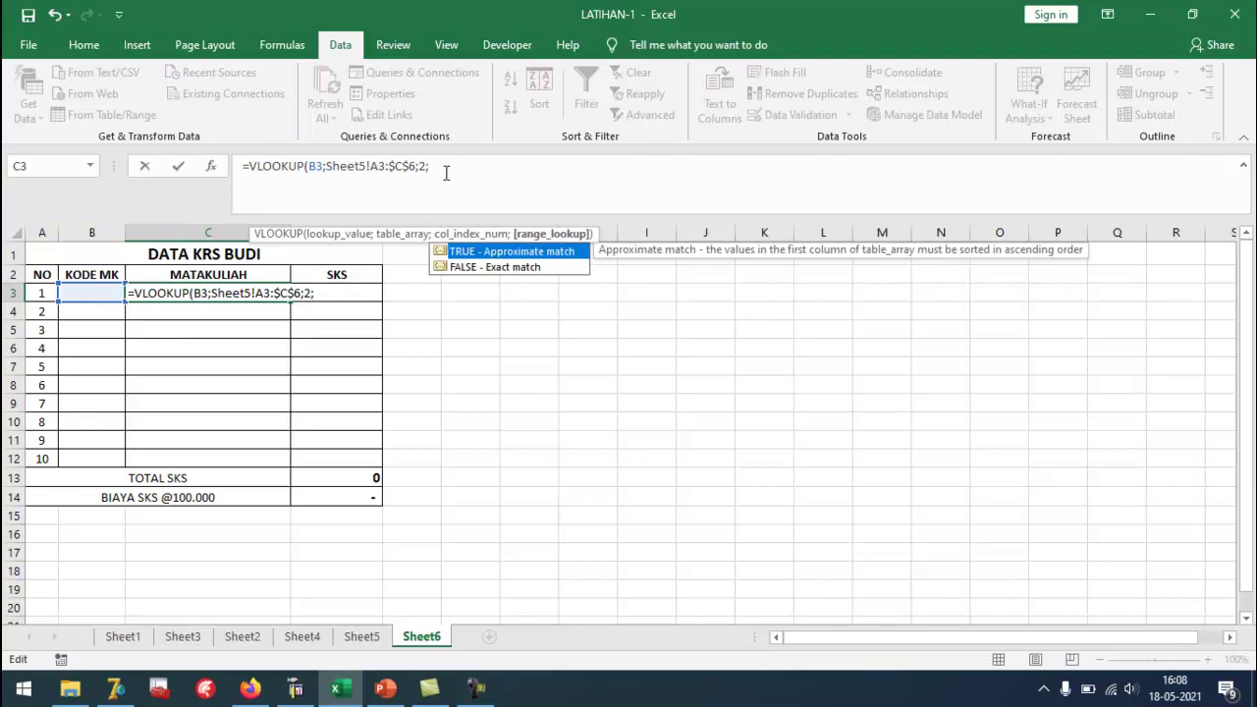
{"action": "key", "text": "Down"}
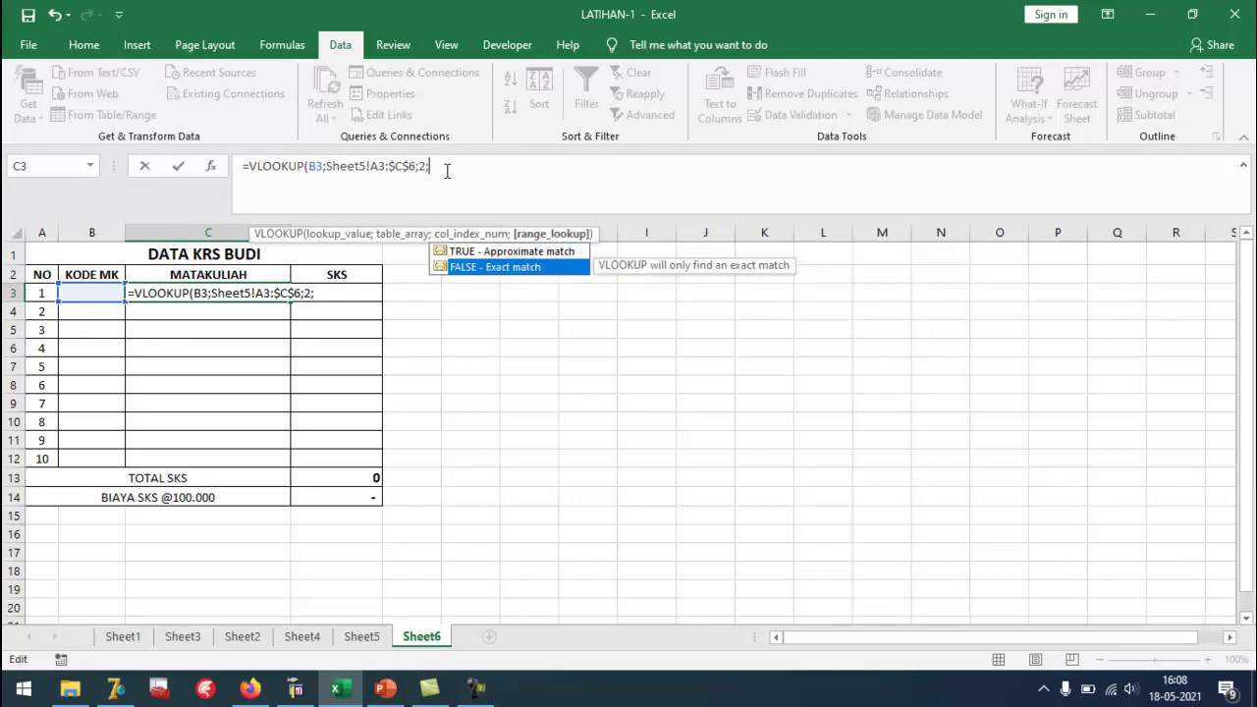
{"action": "double_click", "coordinate": [485, 265]}
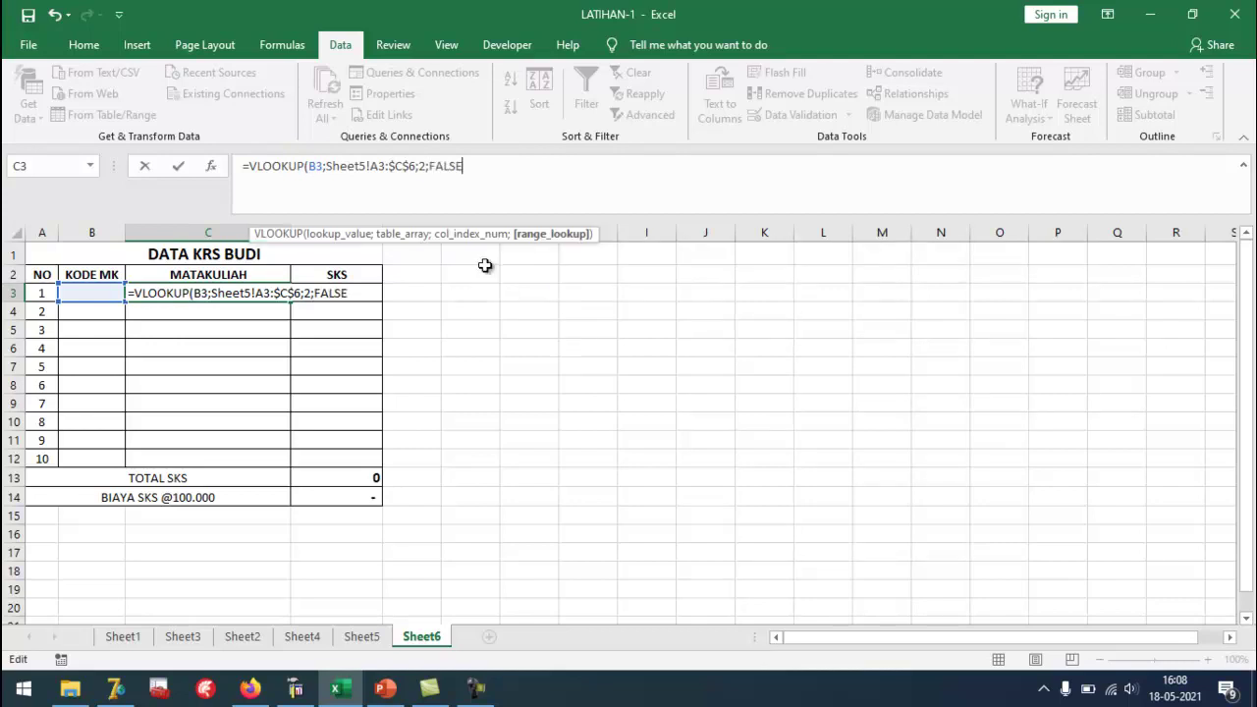
{"action": "type", "text": ")"}
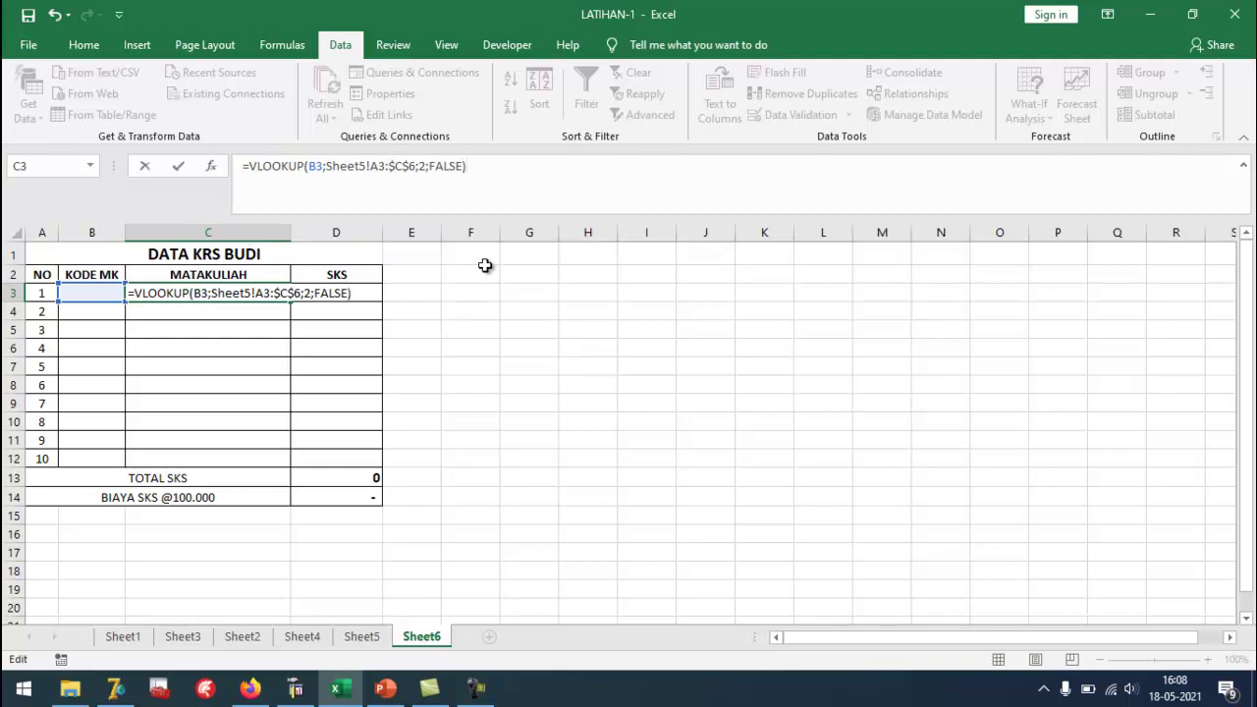
{"action": "key", "text": "Return"}
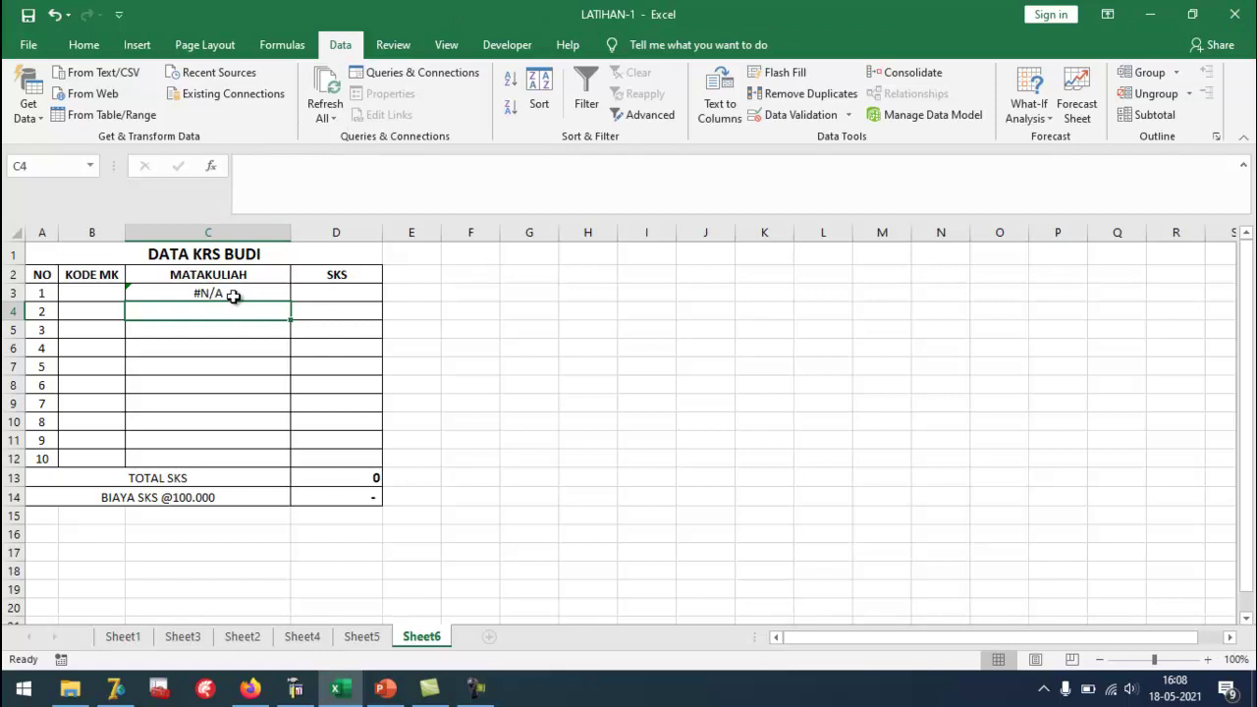
Start a VLOOKUP formula in the SKS cell D3 with lookup value B3 and the absolute table array Sheet5!$A$3:$C$6.
{"action": "left_click", "coordinate": [313, 295]}
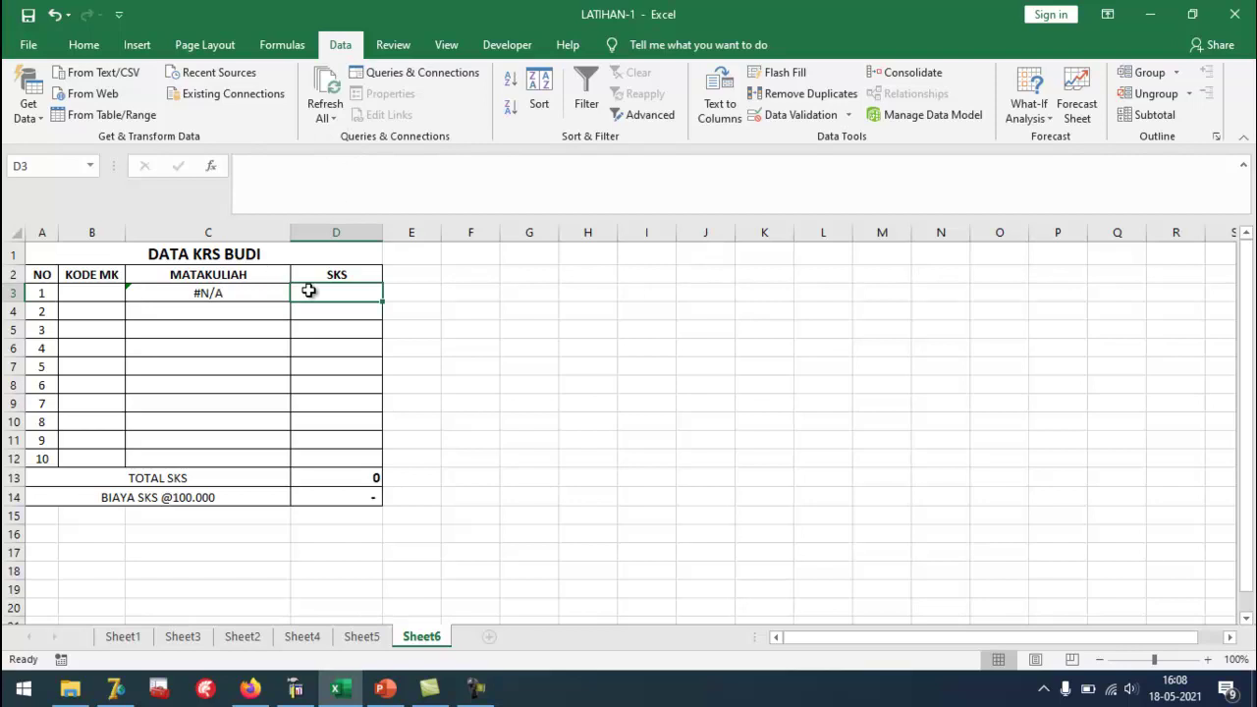
{"action": "type", "text": "=vlo"}
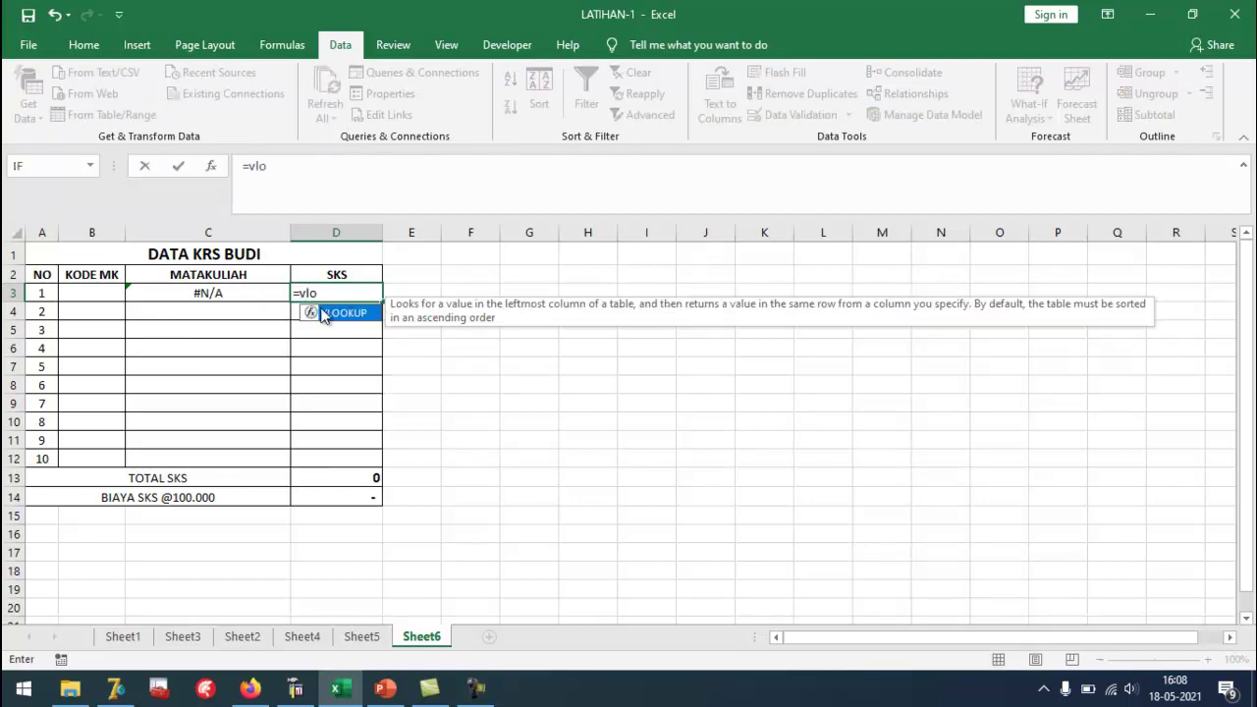
{"action": "double_click", "coordinate": [344, 312]}
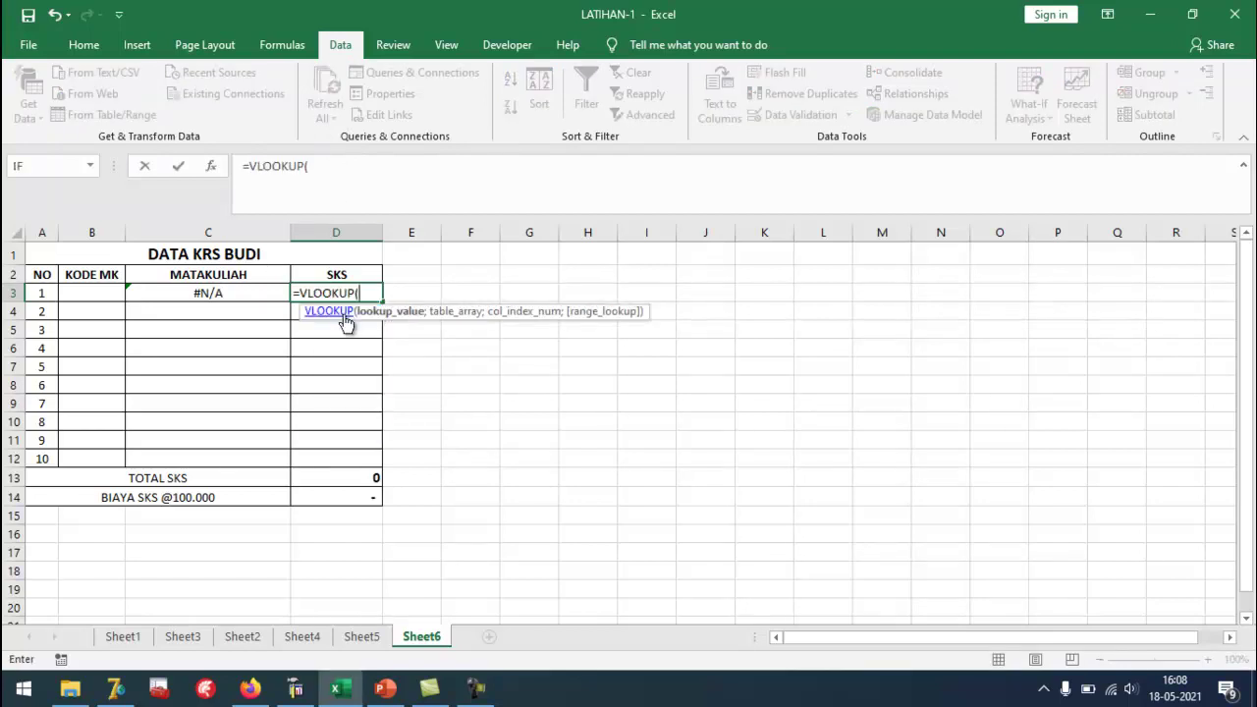
{"action": "left_click", "coordinate": [95, 293]}
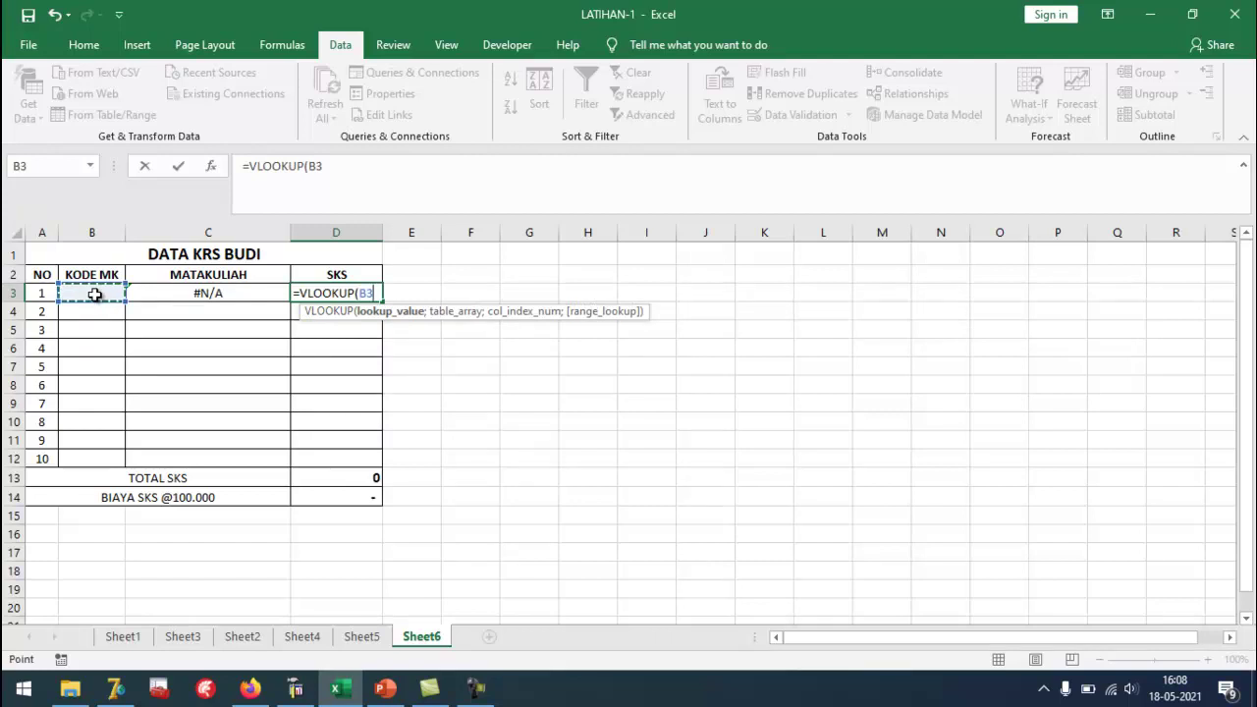
{"action": "type", "text": ";"}
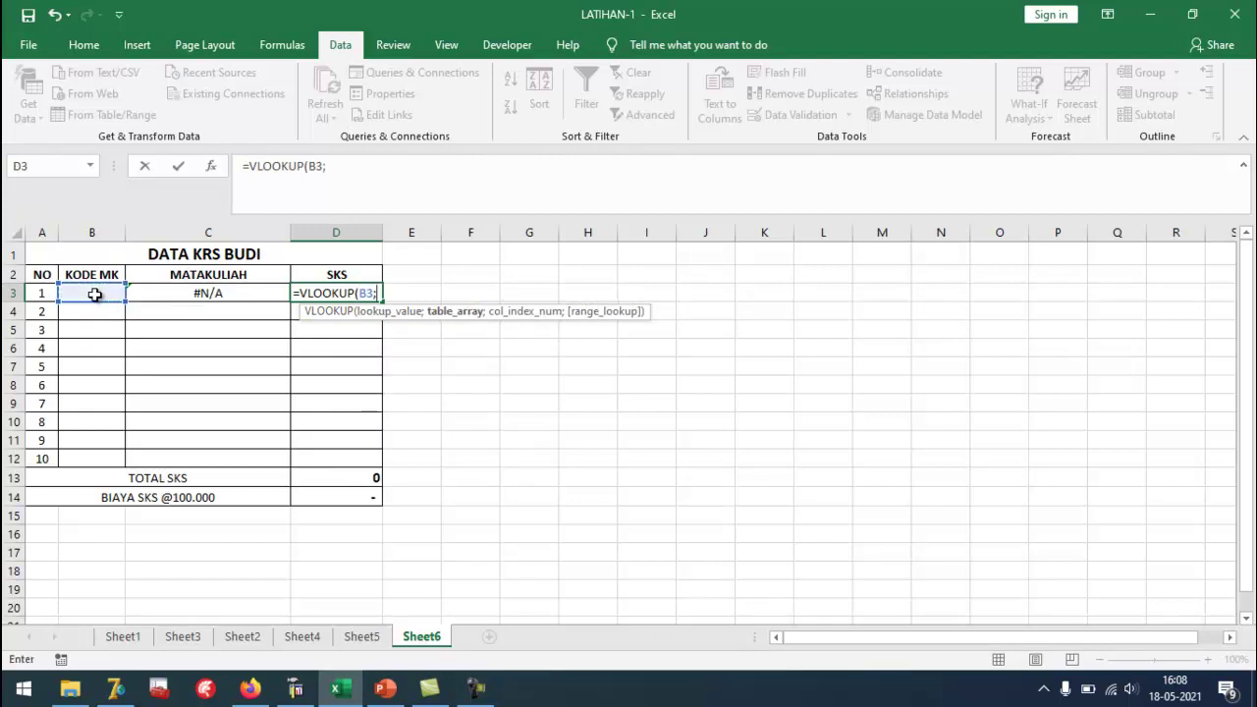
{"action": "left_click", "coordinate": [362, 636]}
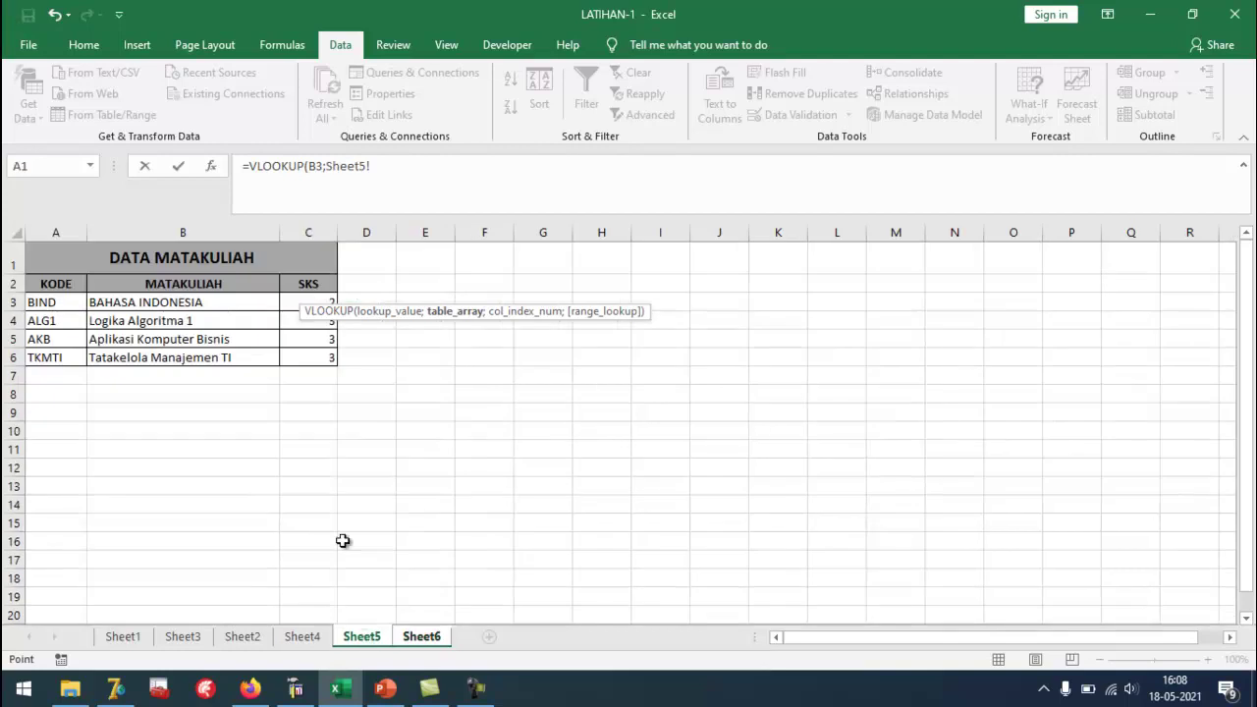
{"action": "left_click_drag", "start_coordinate": [31, 302], "coordinate": [325, 355]}
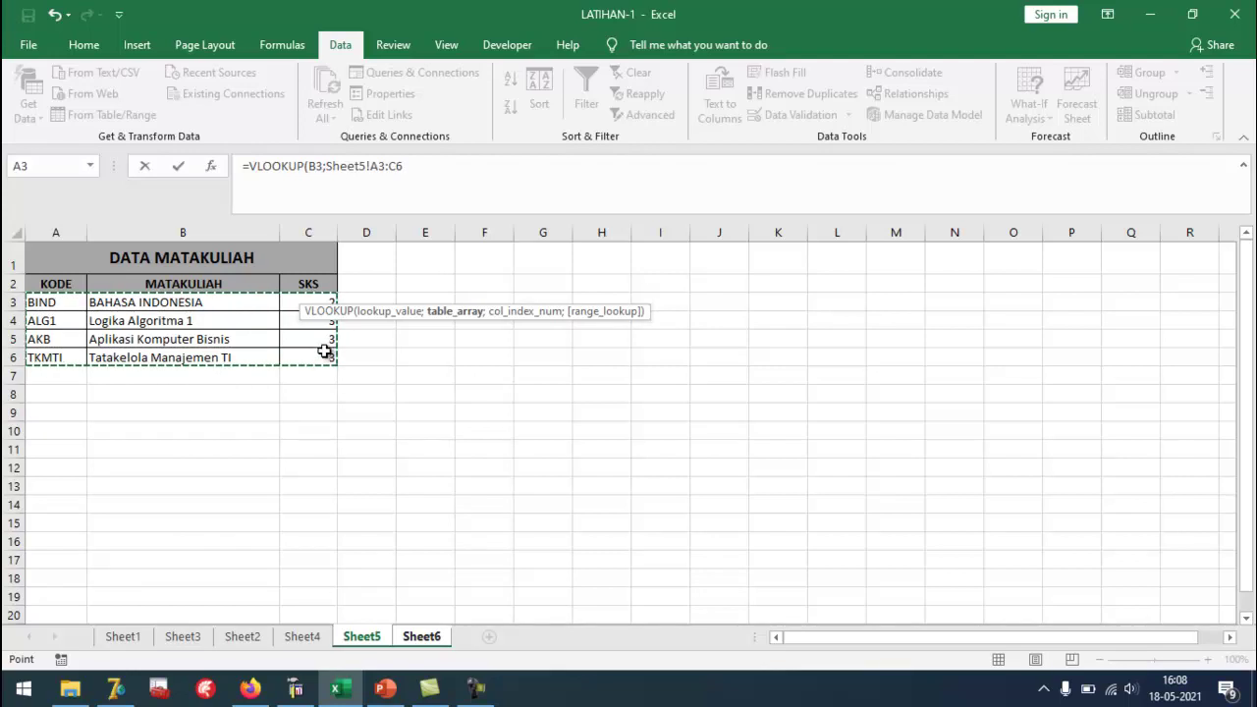
{"action": "key", "text": "F4"}
Complete the D3 VLOOKUP with column index 3 and FALSE for an exact match.
{"action": "left_click", "coordinate": [439, 169]}
{"action": "type", "text": ";3"}
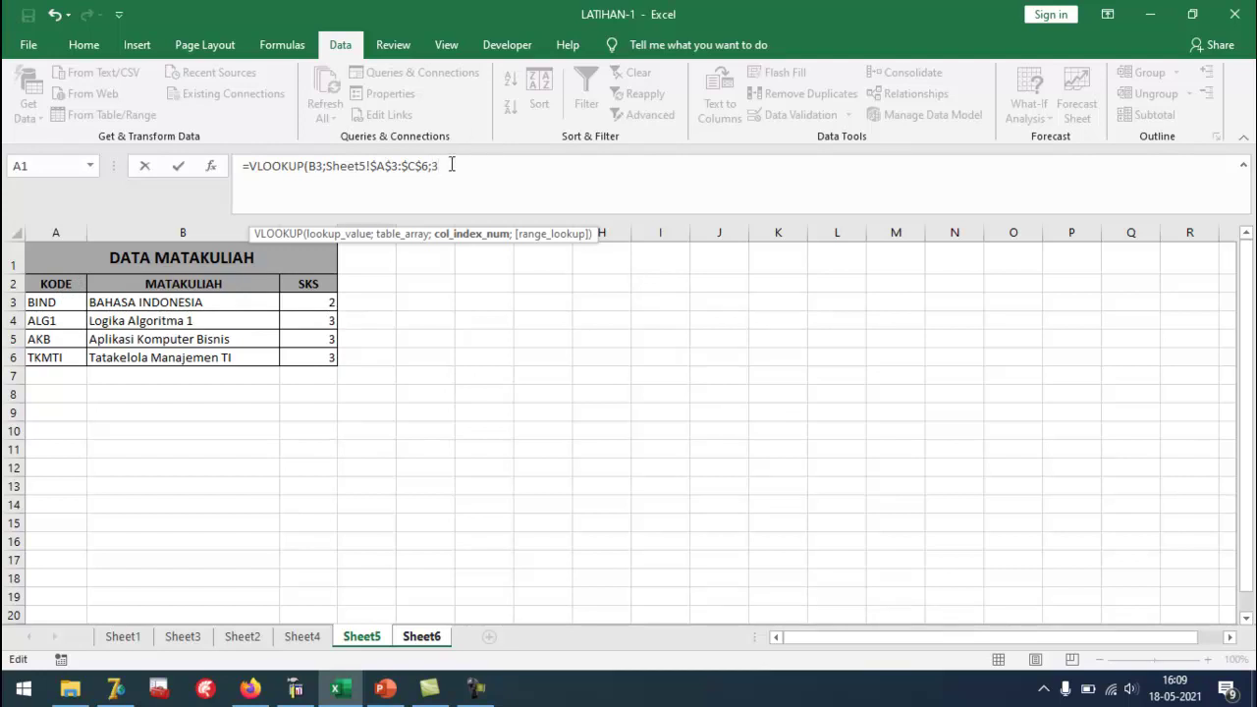
{"action": "type", "text": ";"}
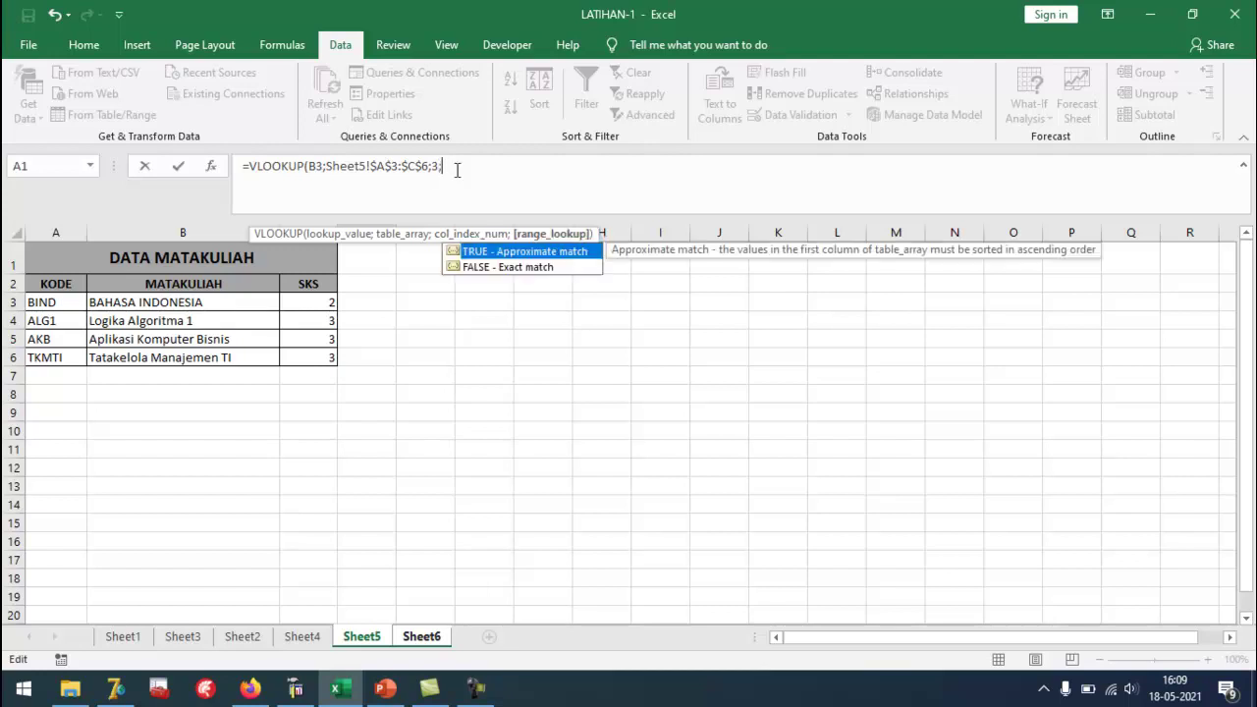
{"action": "double_click", "coordinate": [477, 267]}
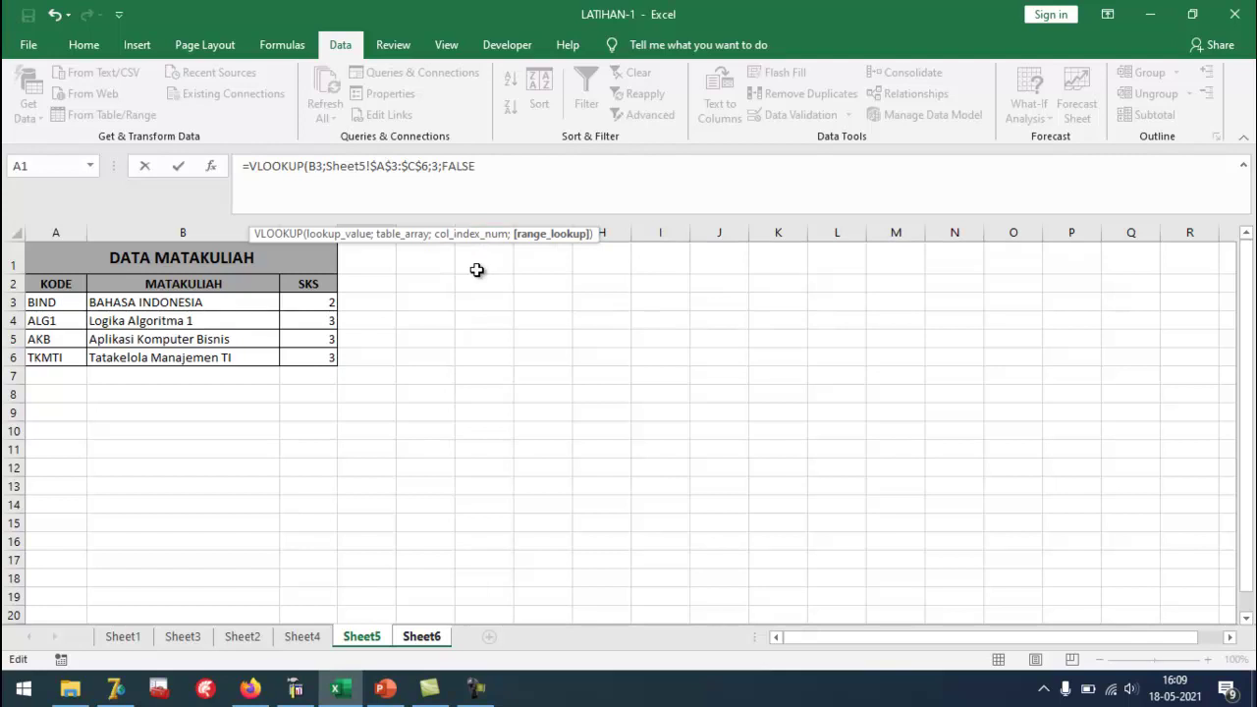
{"action": "key", "text": "Return"}
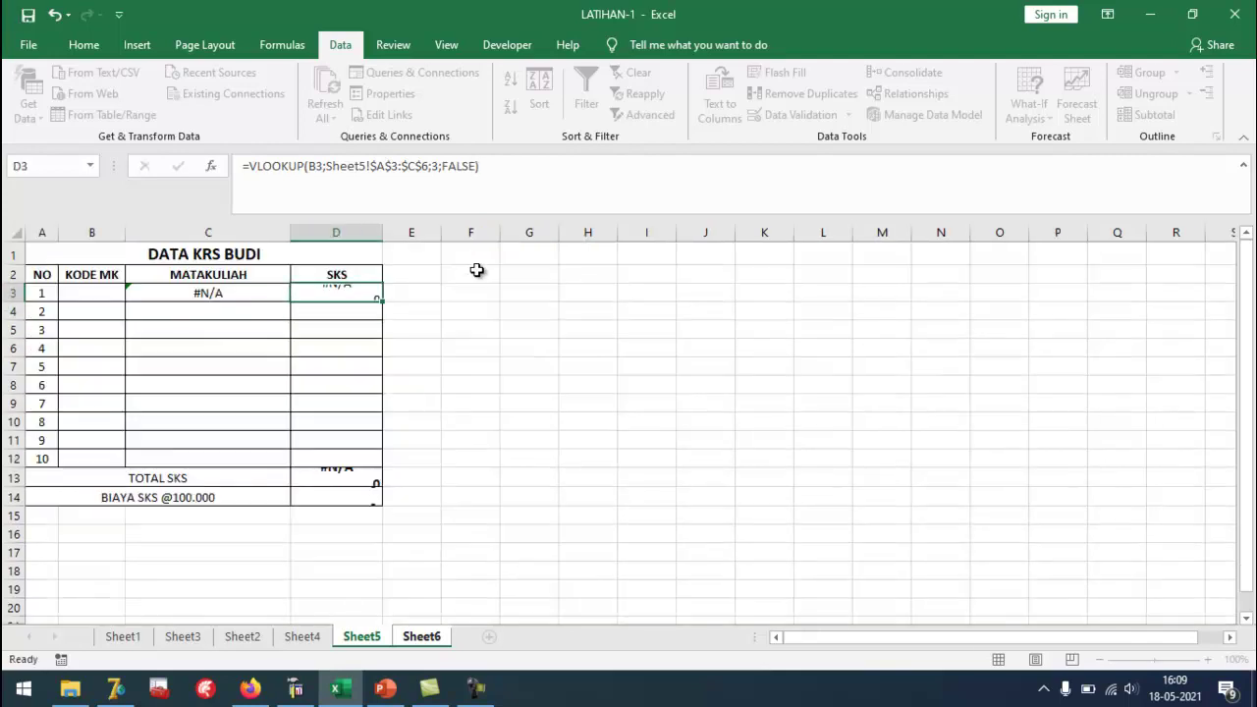
Fill the MATAKULIAH and SKS lookup formulas from C3:D3 down to row 12.
{"action": "left_click", "coordinate": [185, 293]}
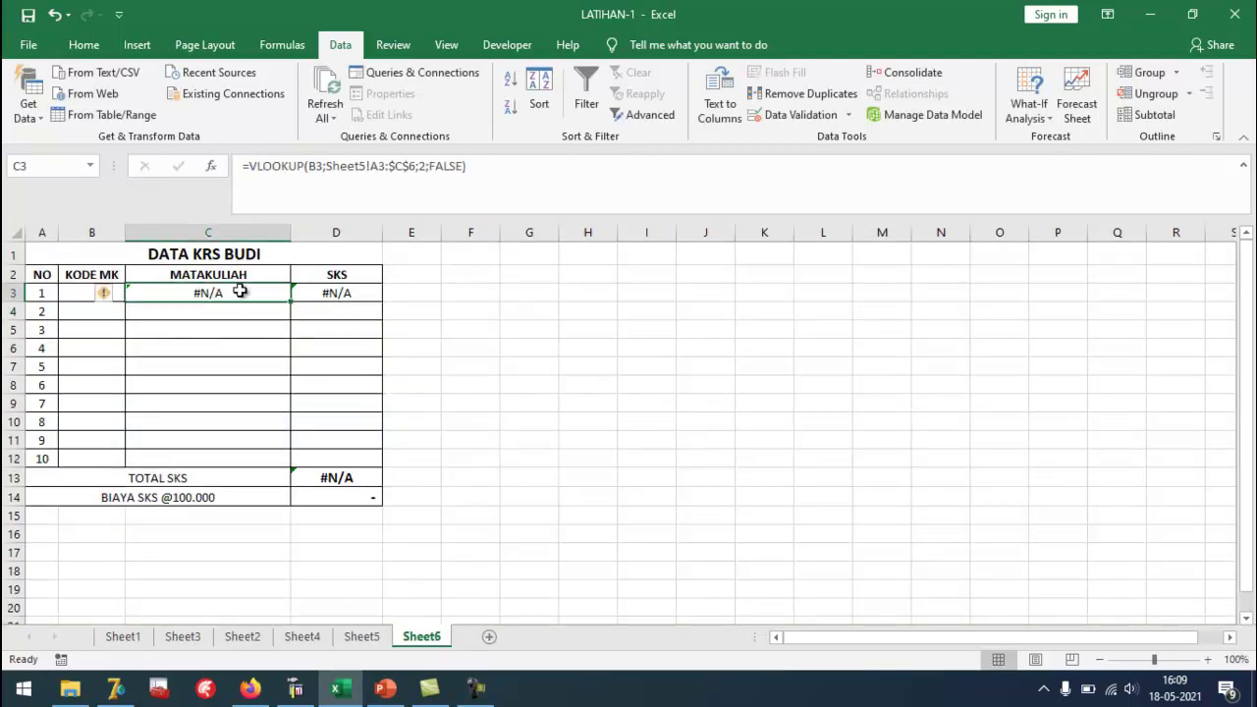
{"action": "left_click_drag", "start_coordinate": [292, 302], "coordinate": [362, 462]}
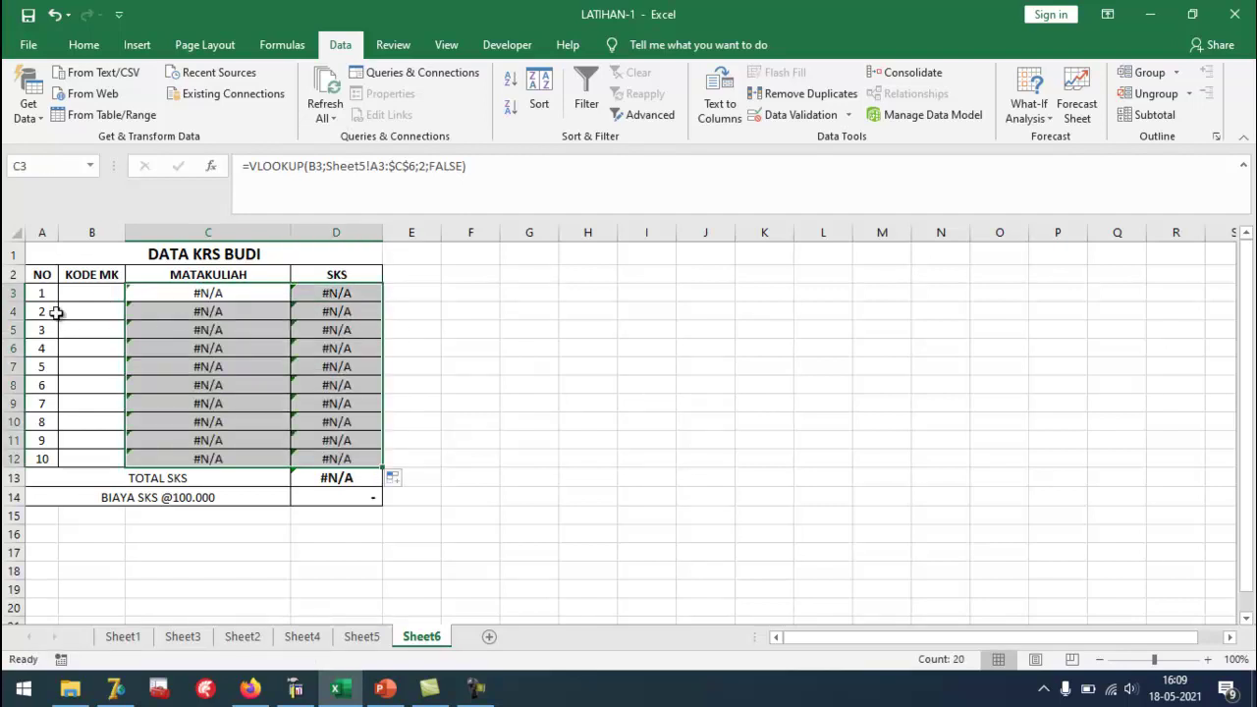
Choose the course codes BIND in B3, TKMTI in B4, AKB in B5 and ALG1 in B6 from the KODE MK dropdowns.
{"action": "left_click", "coordinate": [77, 300]}
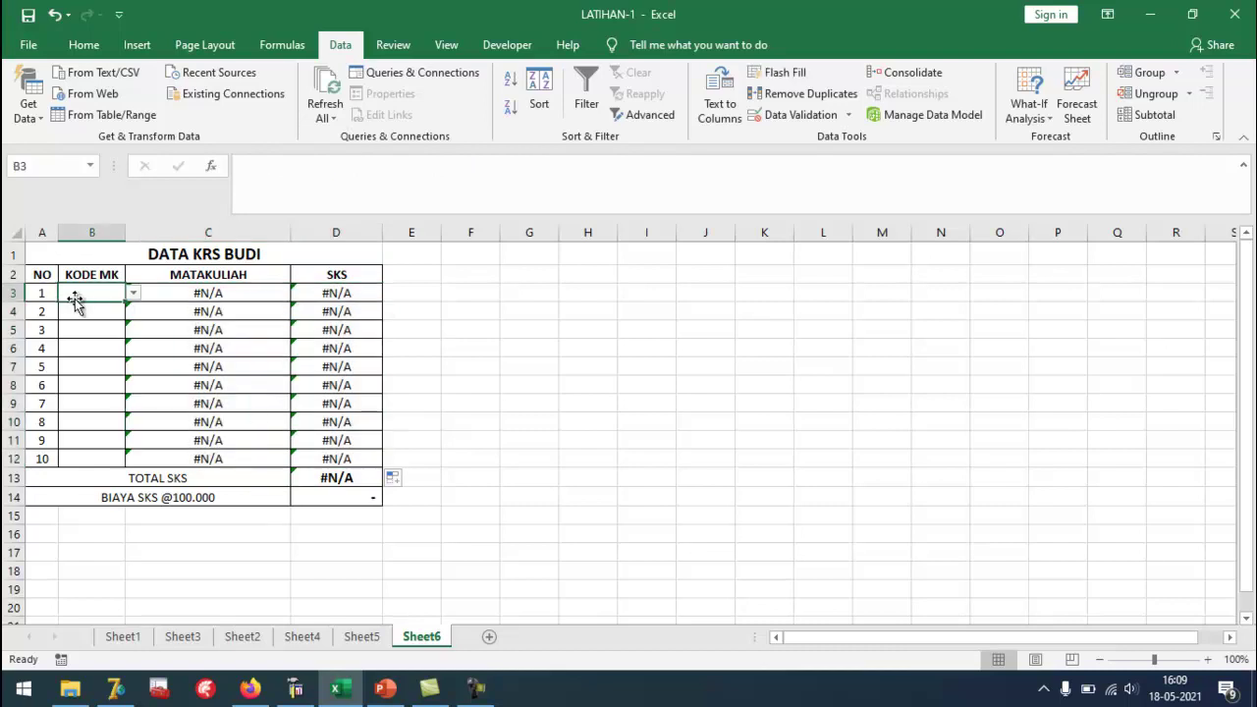
{"action": "left_click", "coordinate": [134, 294]}
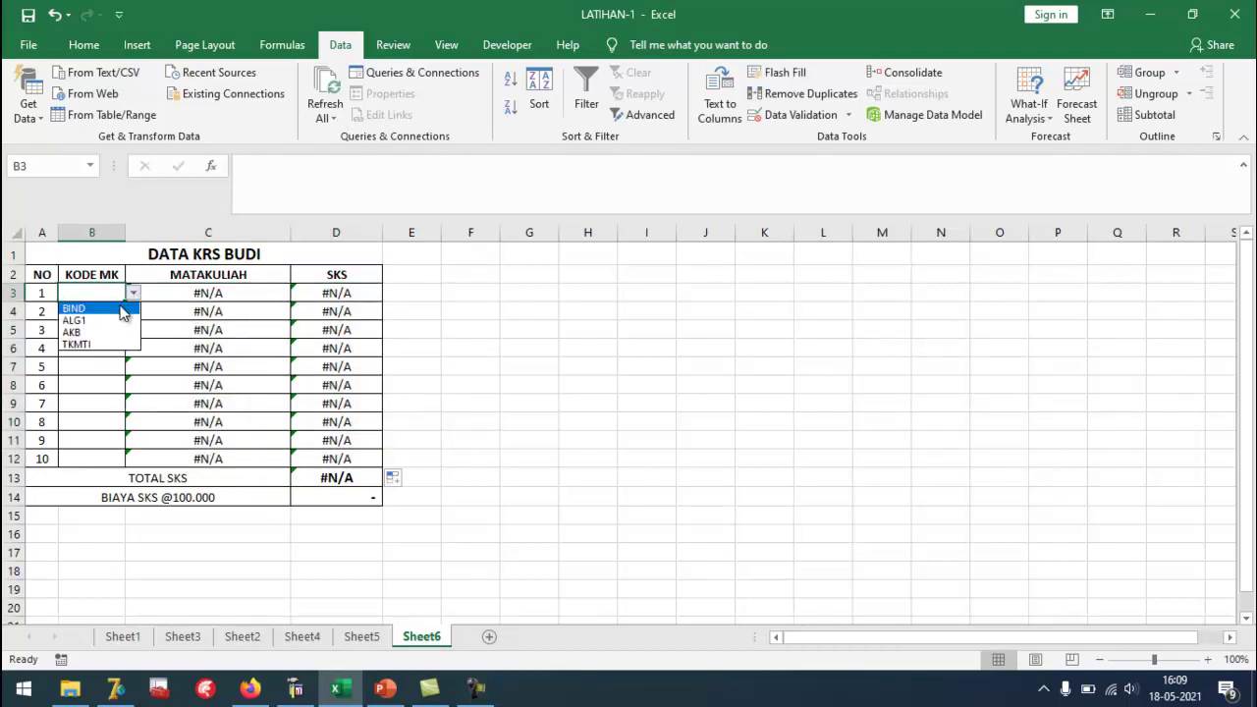
{"action": "left_click", "coordinate": [119, 305]}
{"action": "left_click", "coordinate": [114, 316]}
{"action": "left_click", "coordinate": [132, 311]}
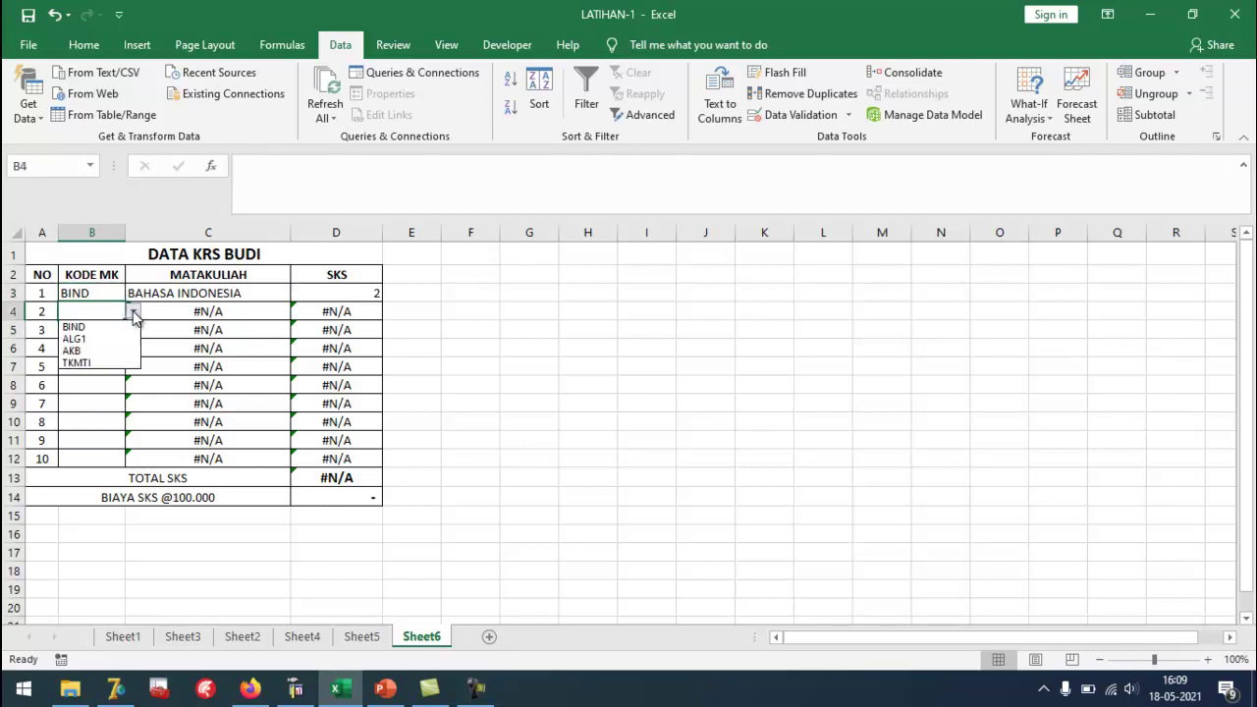
{"action": "left_click", "coordinate": [79, 362]}
{"action": "left_click", "coordinate": [98, 329]}
{"action": "left_click", "coordinate": [132, 331]}
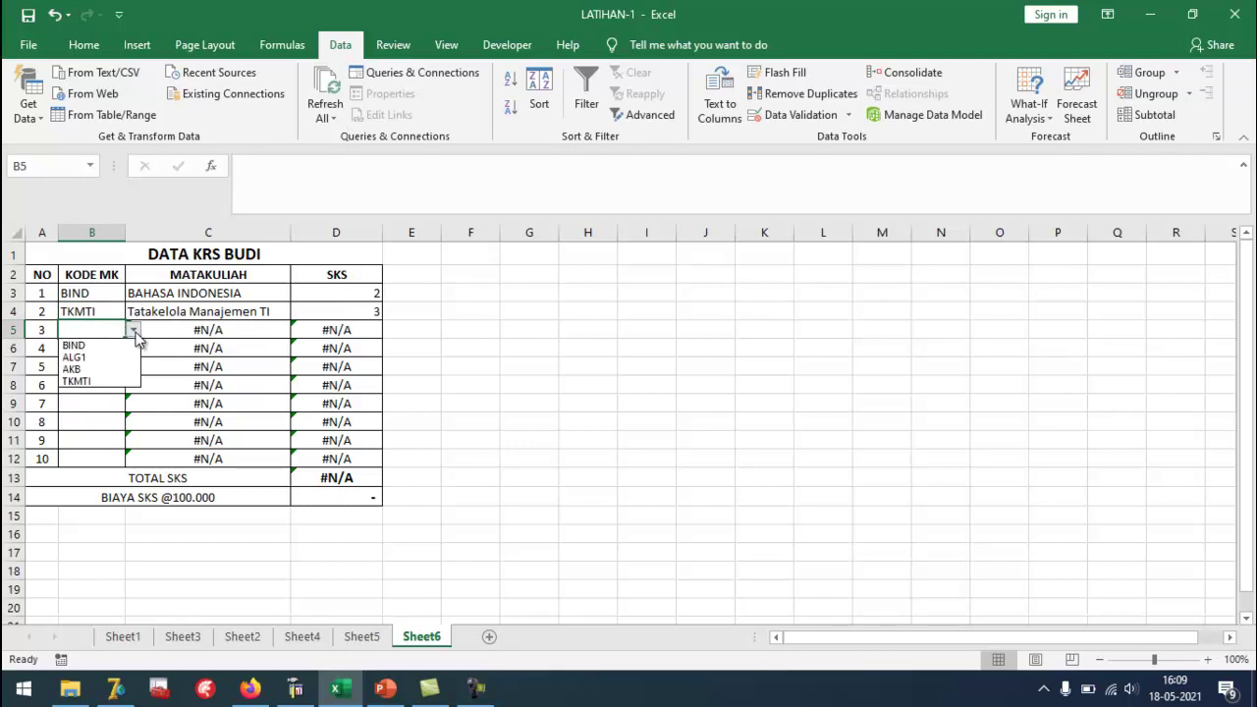
{"action": "left_click", "coordinate": [92, 369]}
{"action": "left_click", "coordinate": [106, 349]}
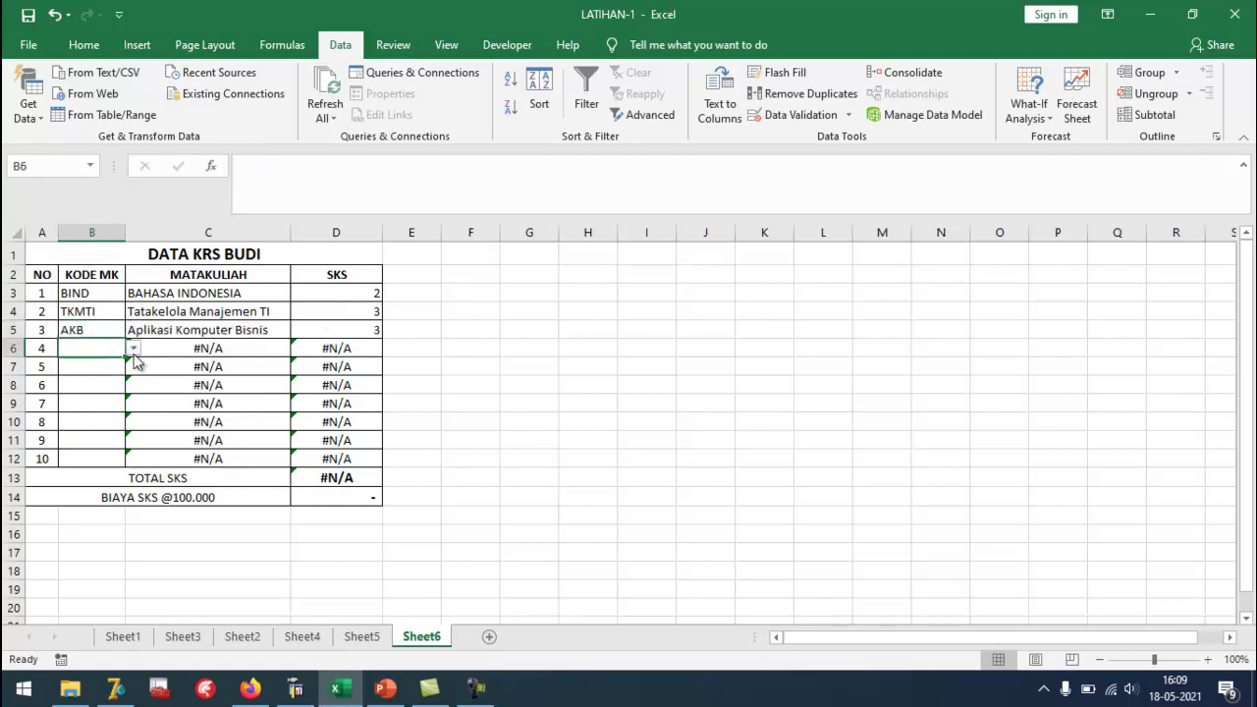
{"action": "left_click", "coordinate": [133, 349]}
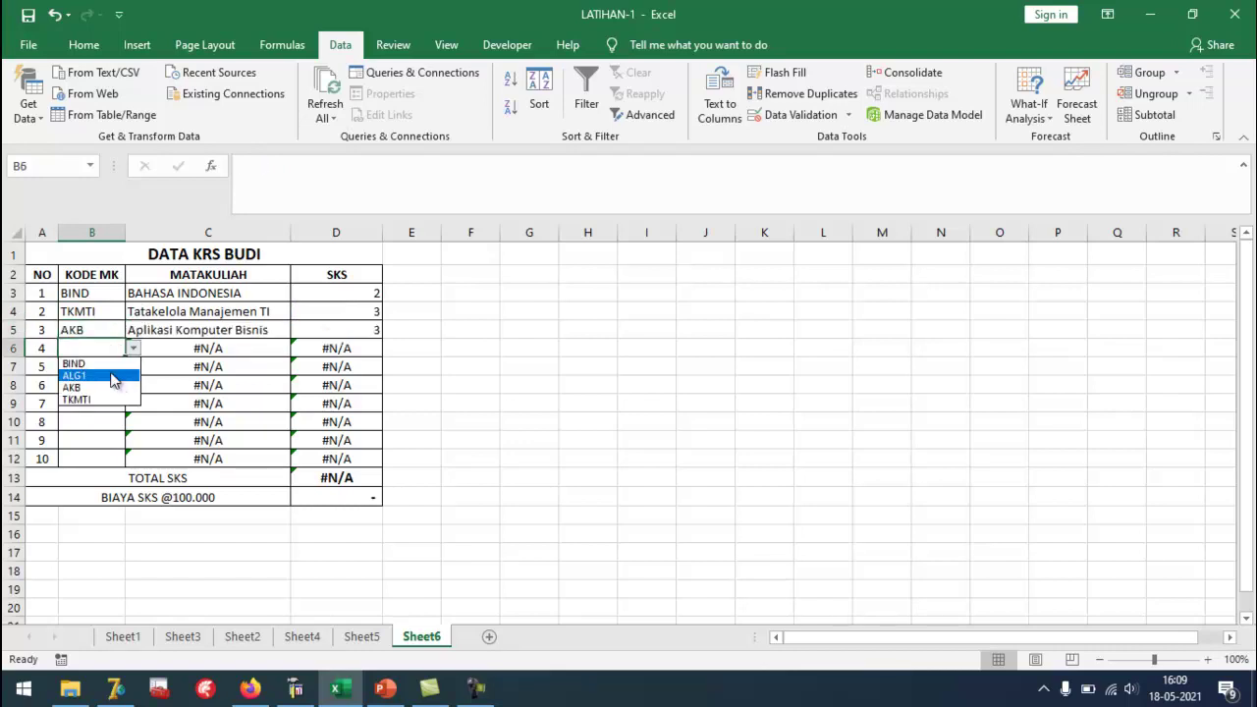
{"action": "left_click", "coordinate": [114, 378]}
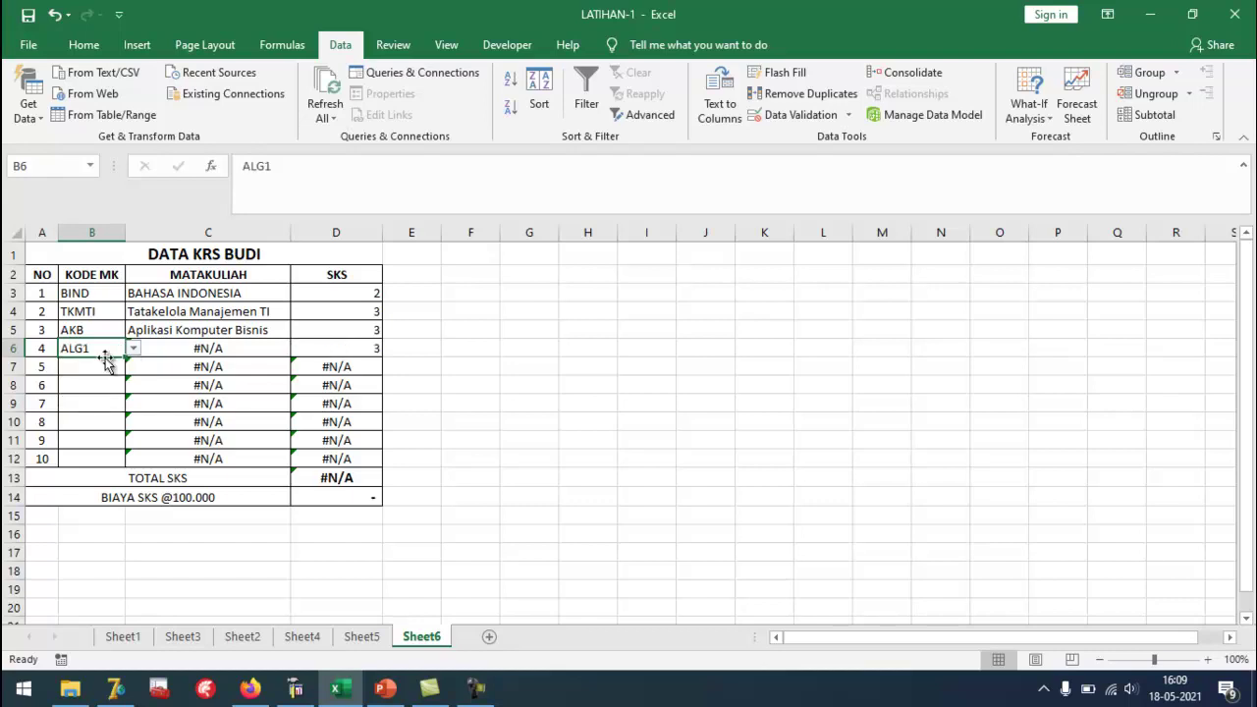
{"action": "left_click", "coordinate": [190, 381]}
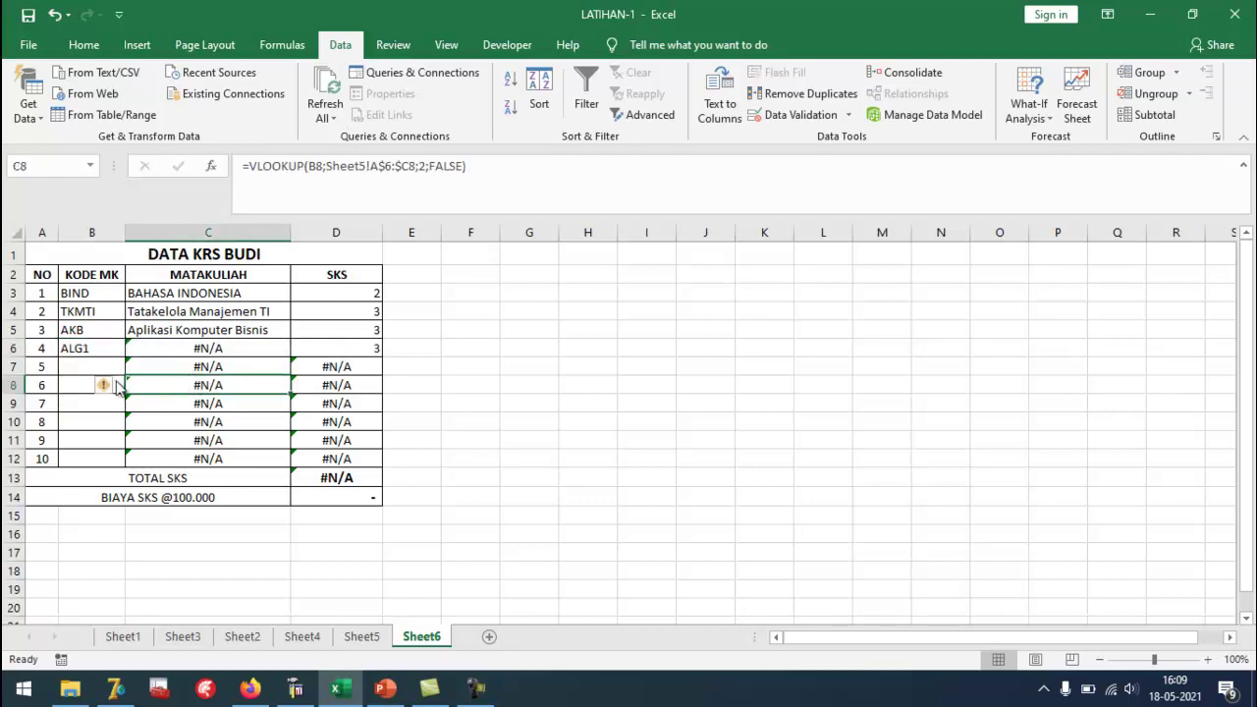
Switch the course code in B6 to TKMTI and back to ALG1 to test the lookup.
{"action": "left_click", "coordinate": [110, 348]}
{"action": "left_click", "coordinate": [137, 352]}
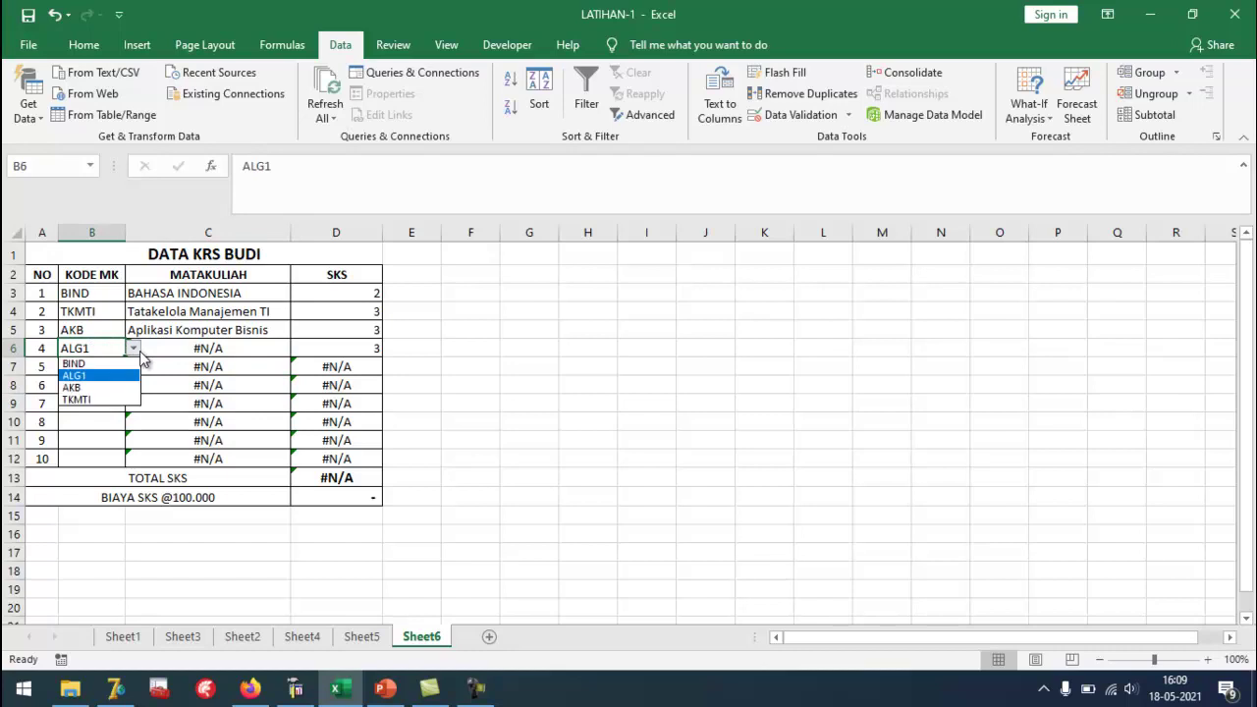
{"action": "left_click", "coordinate": [109, 375]}
{"action": "left_click", "coordinate": [134, 351]}
{"action": "left_click", "coordinate": [106, 378]}
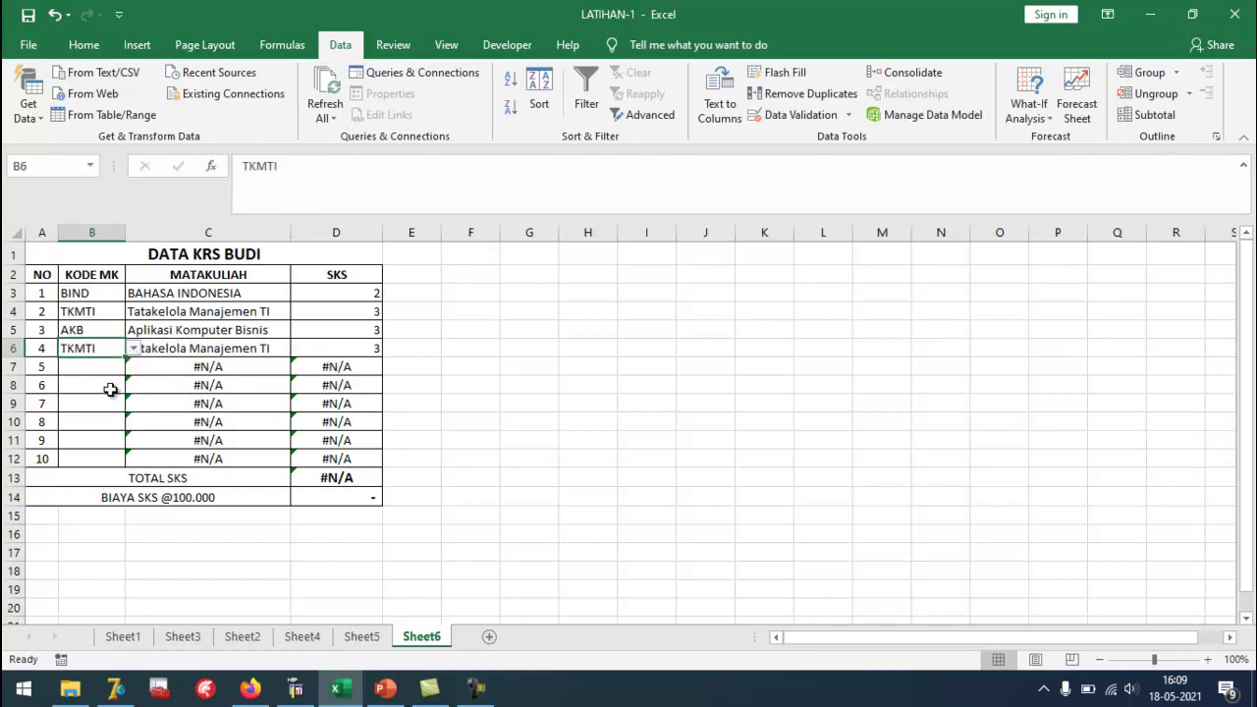
{"action": "left_click", "coordinate": [133, 350]}
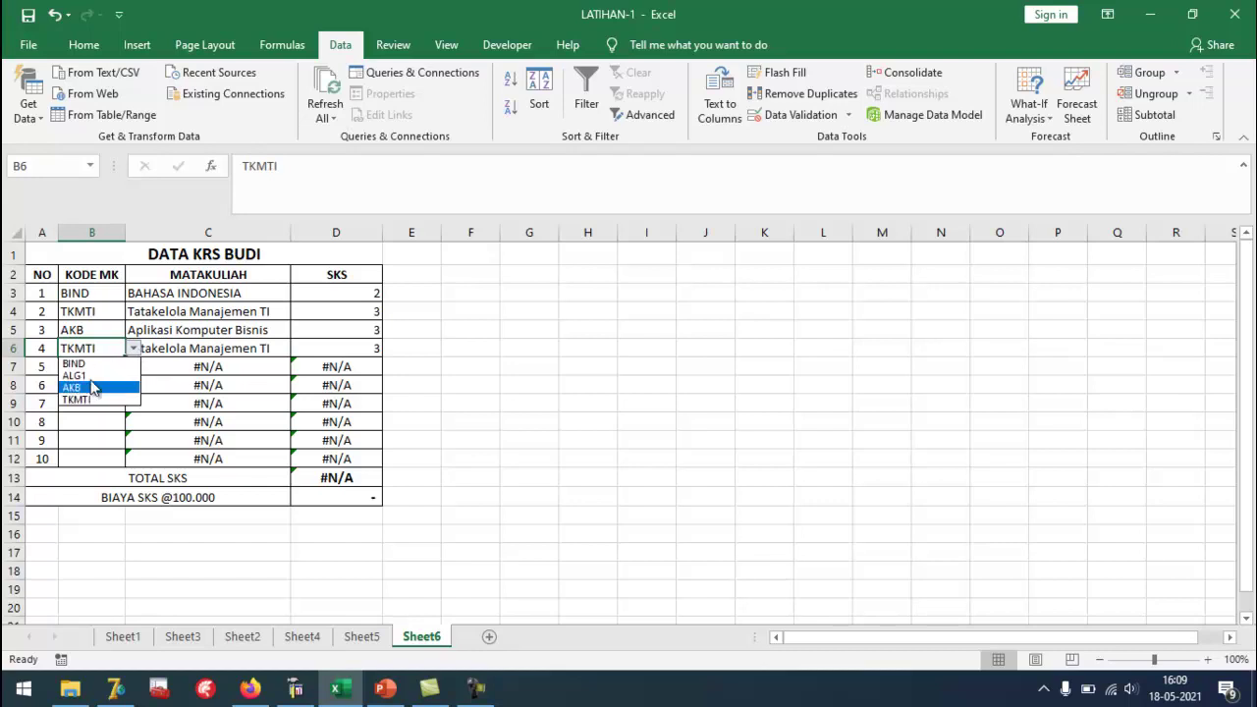
{"action": "left_click", "coordinate": [90, 374]}
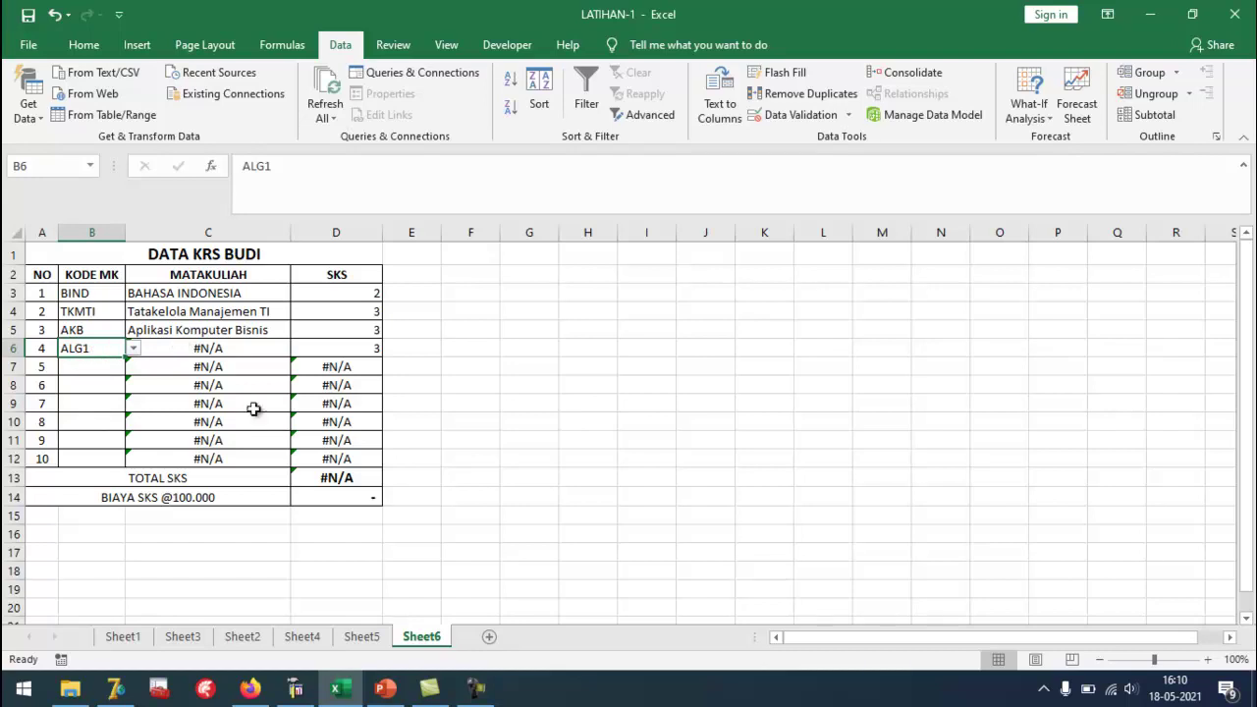
Check the ALG1 code in the Sheet5 course table and return to Sheet6.
{"action": "left_click", "coordinate": [361, 636]}
{"action": "left_click", "coordinate": [69, 396]}
{"action": "left_click", "coordinate": [60, 322]}
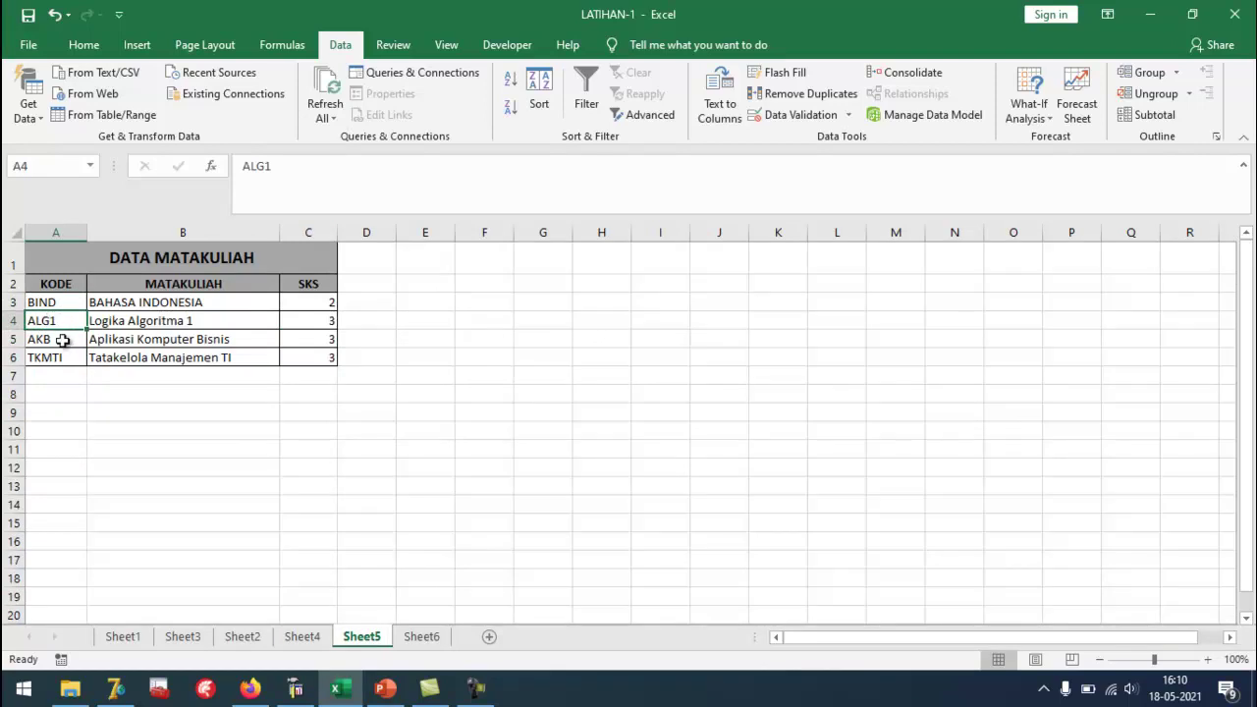
{"action": "left_click", "coordinate": [425, 637]}
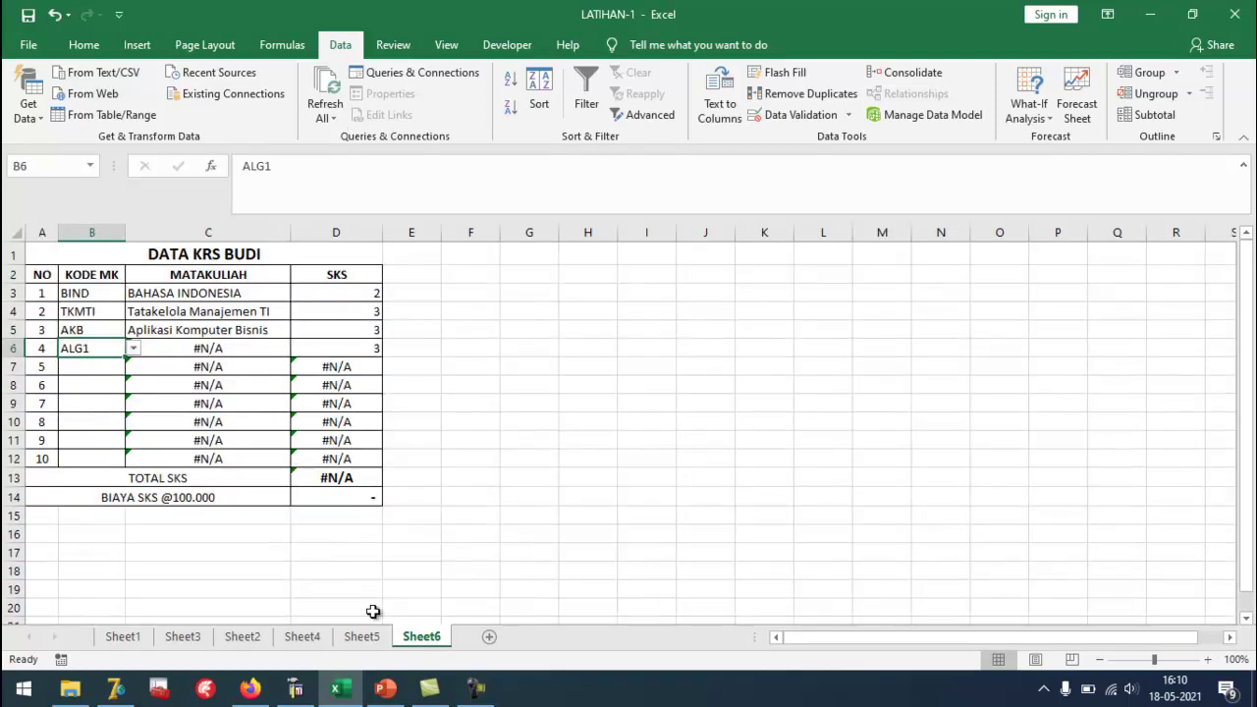
Reselect ALG1 in B6 and inspect the MATAKULIAH lookup formula and error options of C6.
{"action": "left_click", "coordinate": [77, 365]}
{"action": "left_click", "coordinate": [87, 349]}
{"action": "left_click", "coordinate": [133, 348]}
{"action": "left_click", "coordinate": [101, 371]}
{"action": "left_click", "coordinate": [199, 345]}
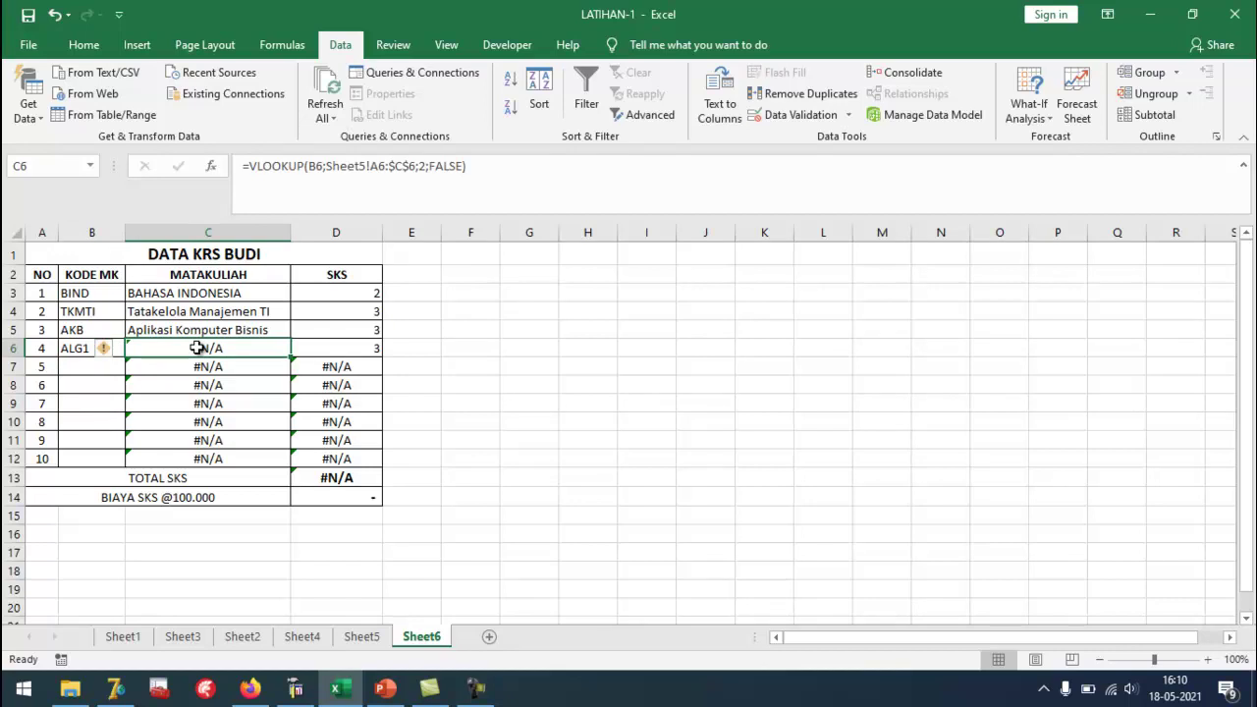
{"action": "left_click", "coordinate": [103, 351]}
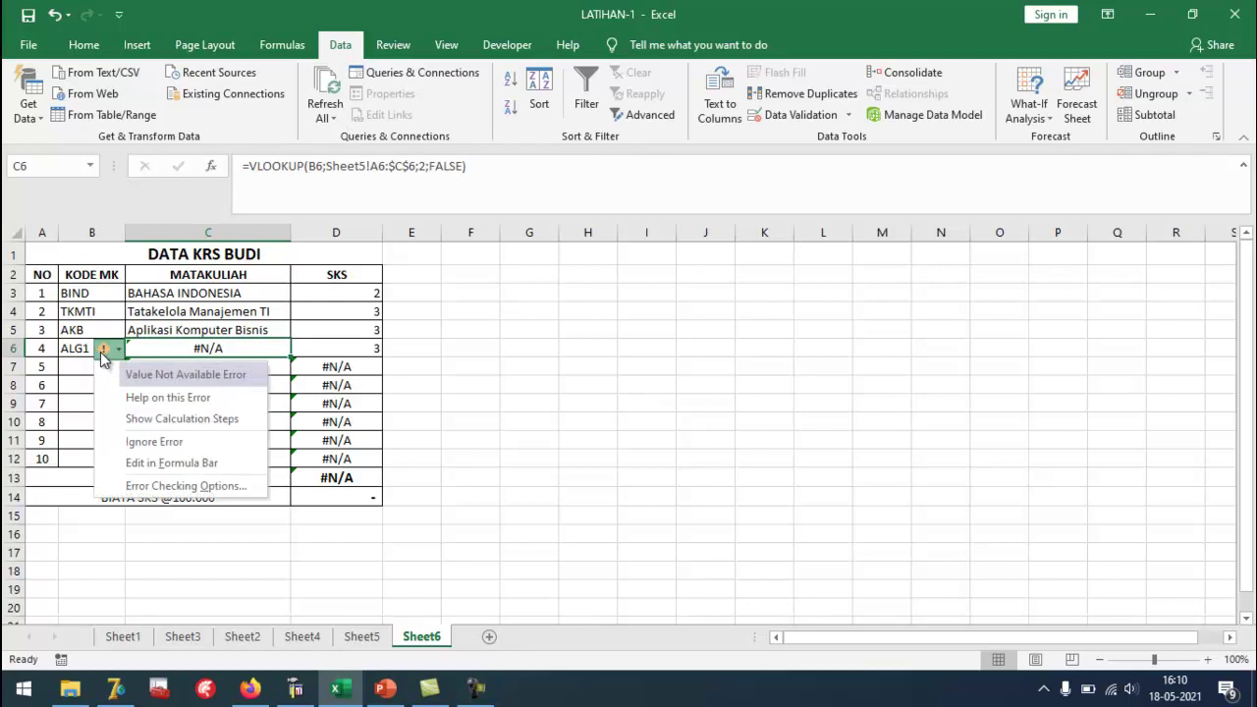
{"action": "left_click", "coordinate": [217, 353]}
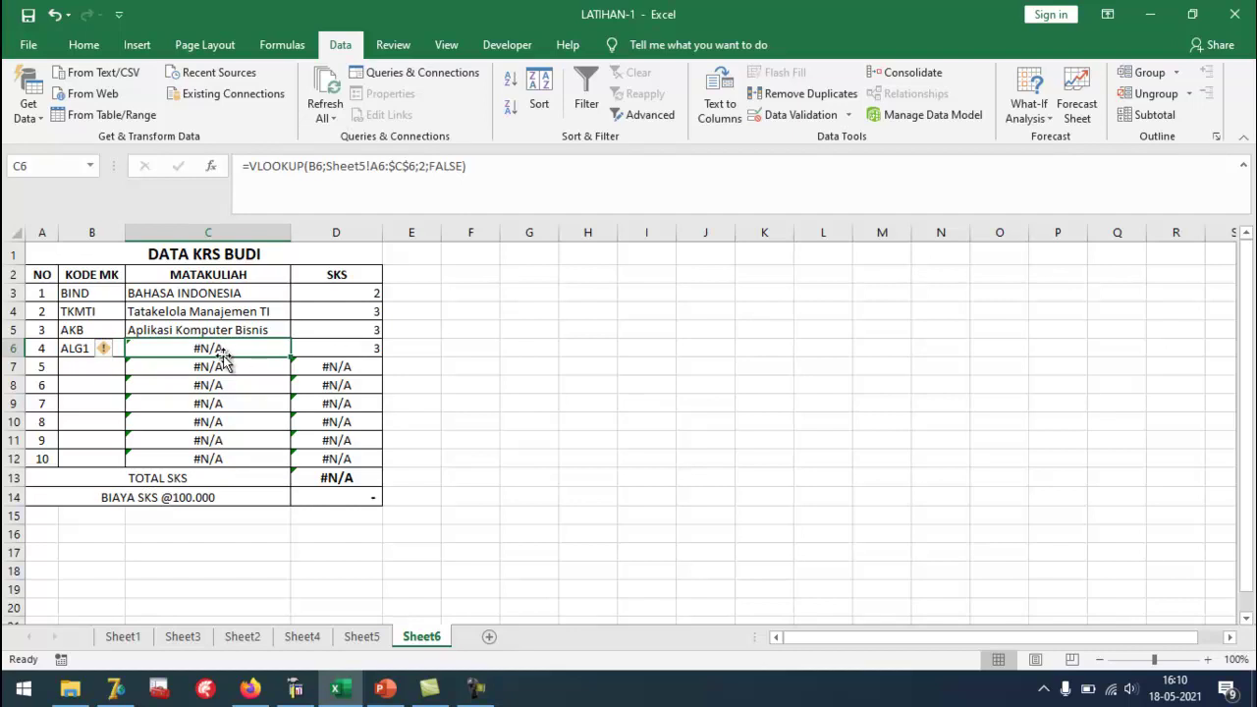
Try AKB and again ALG1 as the course code in B6.
{"action": "left_click", "coordinate": [75, 368]}
{"action": "left_click", "coordinate": [111, 351]}
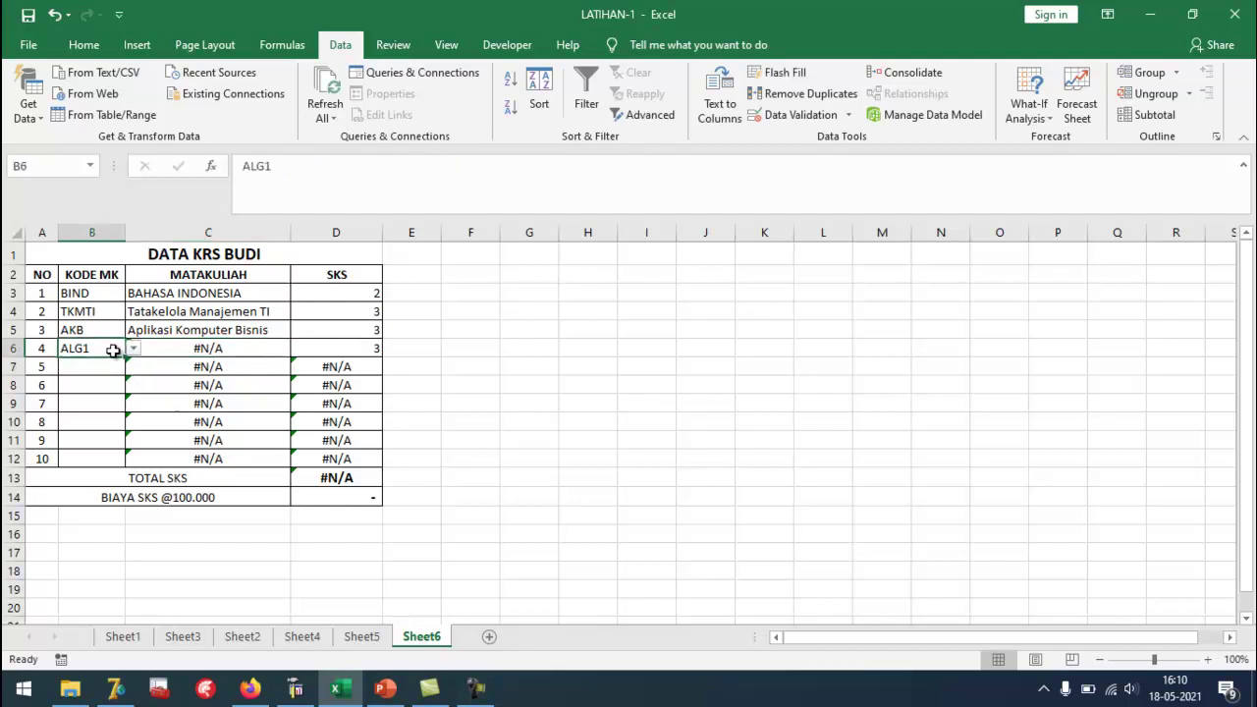
{"action": "left_click", "coordinate": [132, 348]}
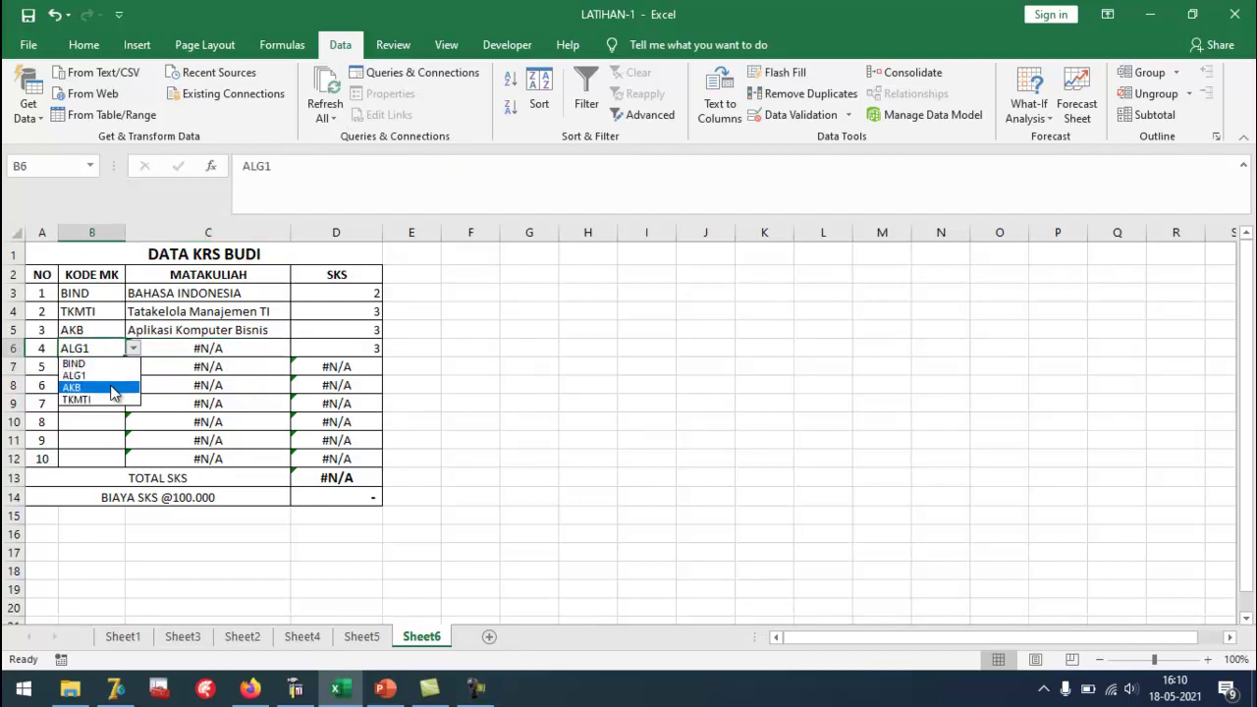
{"action": "left_click", "coordinate": [112, 389]}
{"action": "key", "text": "Return"}
{"action": "left_click", "coordinate": [91, 345]}
{"action": "left_click", "coordinate": [133, 349]}
{"action": "left_click", "coordinate": [97, 376]}
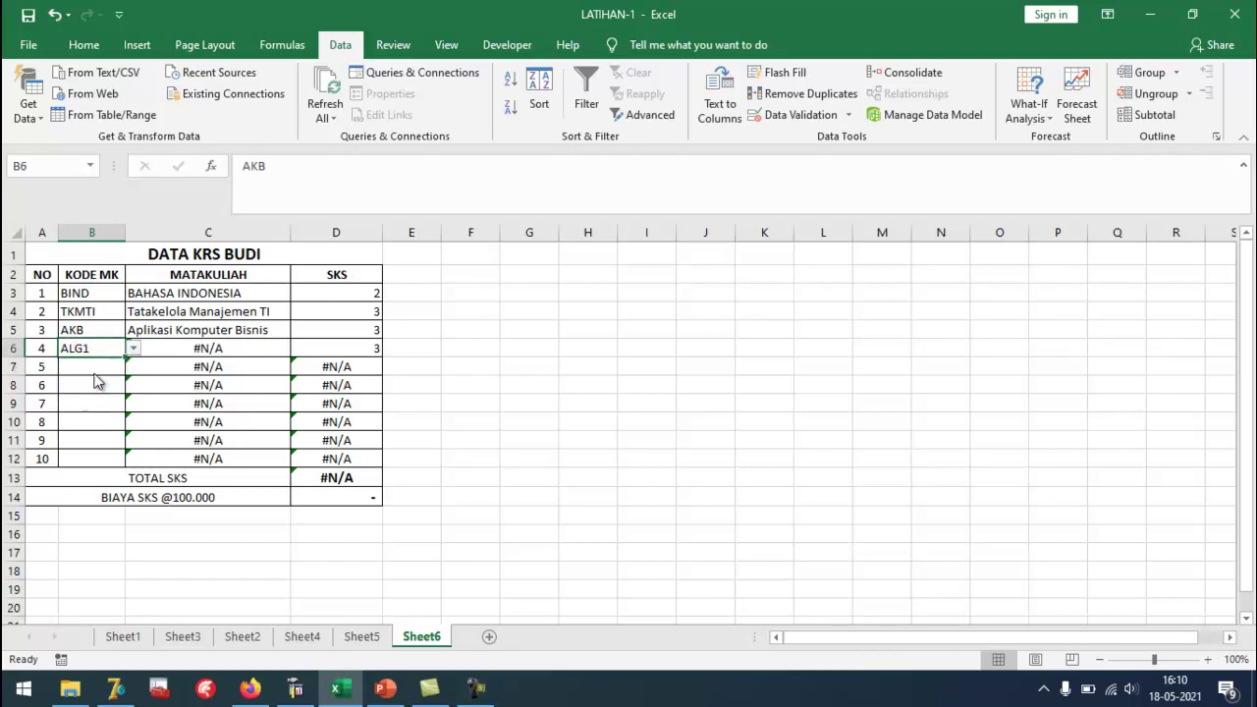
Set the course code in B6 to TKMTI.
{"action": "left_click", "coordinate": [104, 366]}
{"action": "left_click", "coordinate": [102, 348]}
{"action": "left_click", "coordinate": [132, 350]}
{"action": "left_click", "coordinate": [75, 399]}
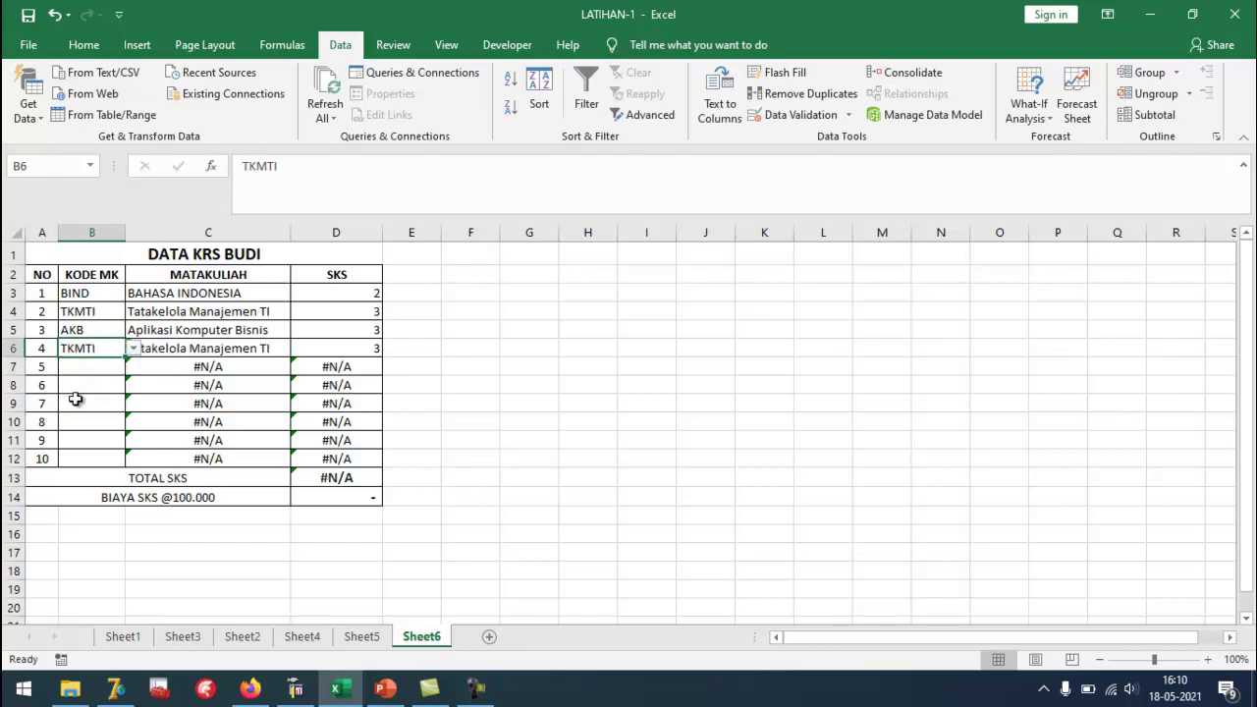
Compare the MATAKULIAH formulas of the filled rows C3:C6 with those of the rows without a course code.
{"action": "left_click", "coordinate": [210, 388]}
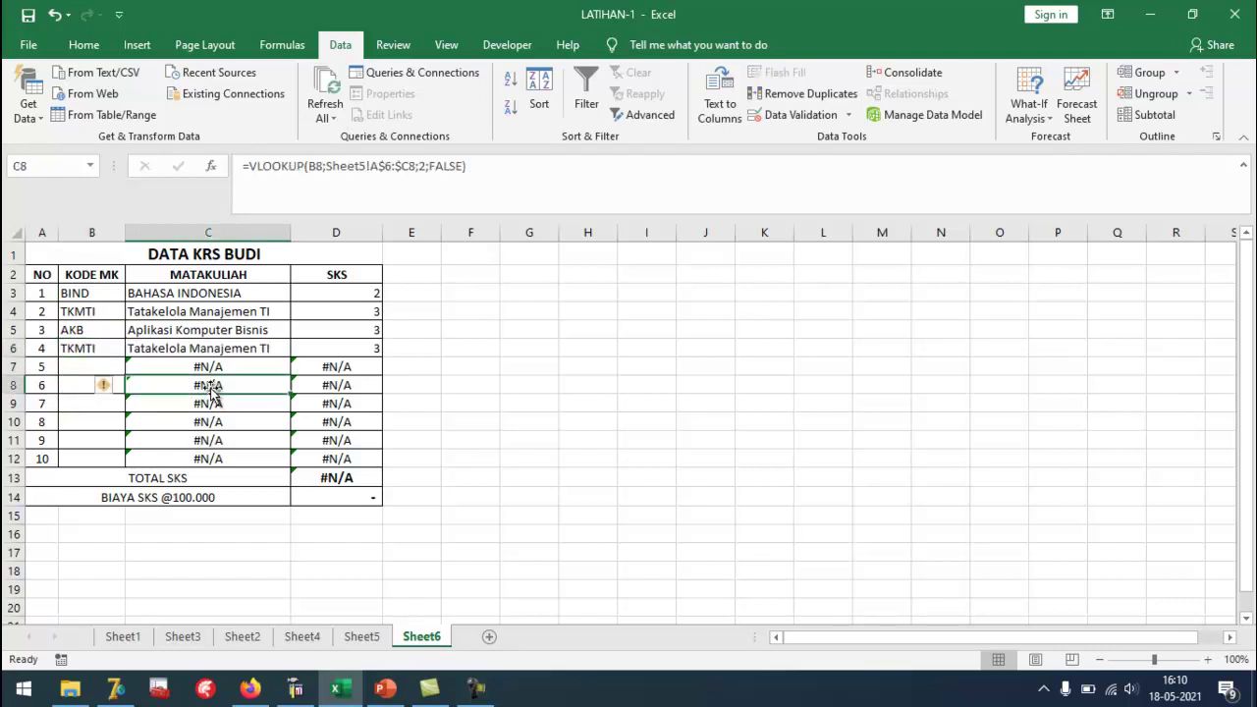
{"action": "left_click", "coordinate": [88, 347]}
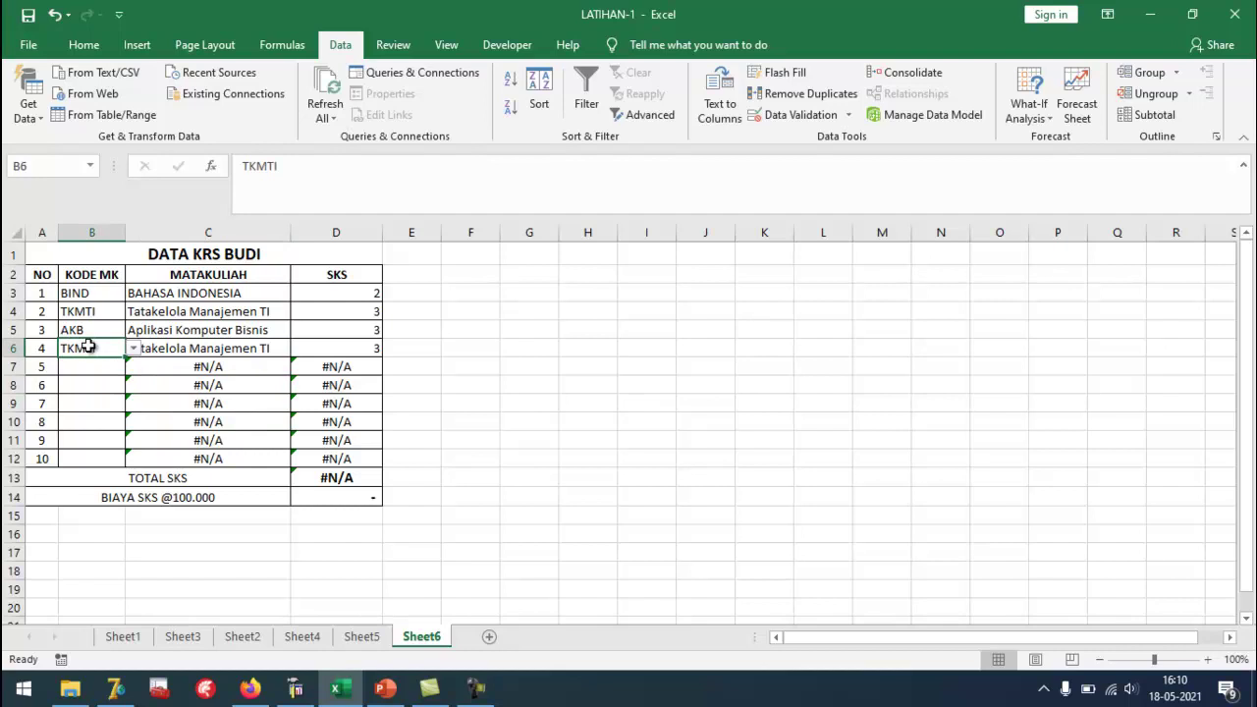
{"action": "left_click", "coordinate": [175, 368]}
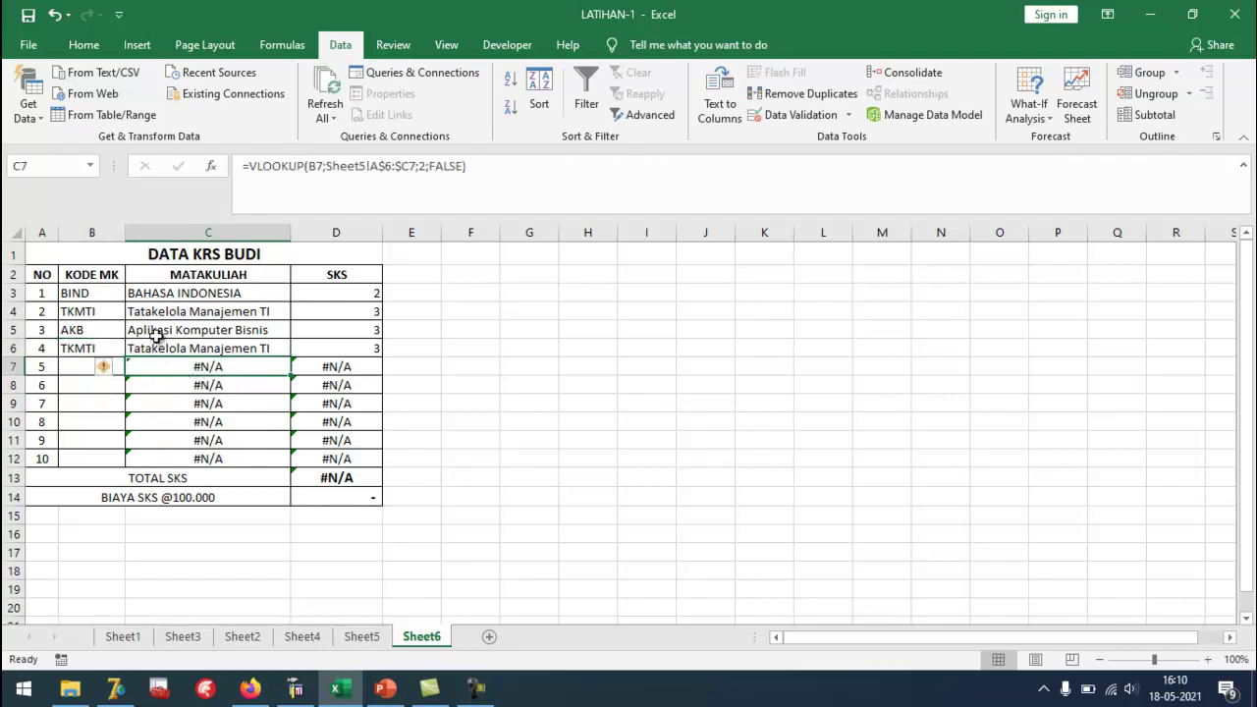
{"action": "left_click_drag", "start_coordinate": [157, 286], "coordinate": [155, 345]}
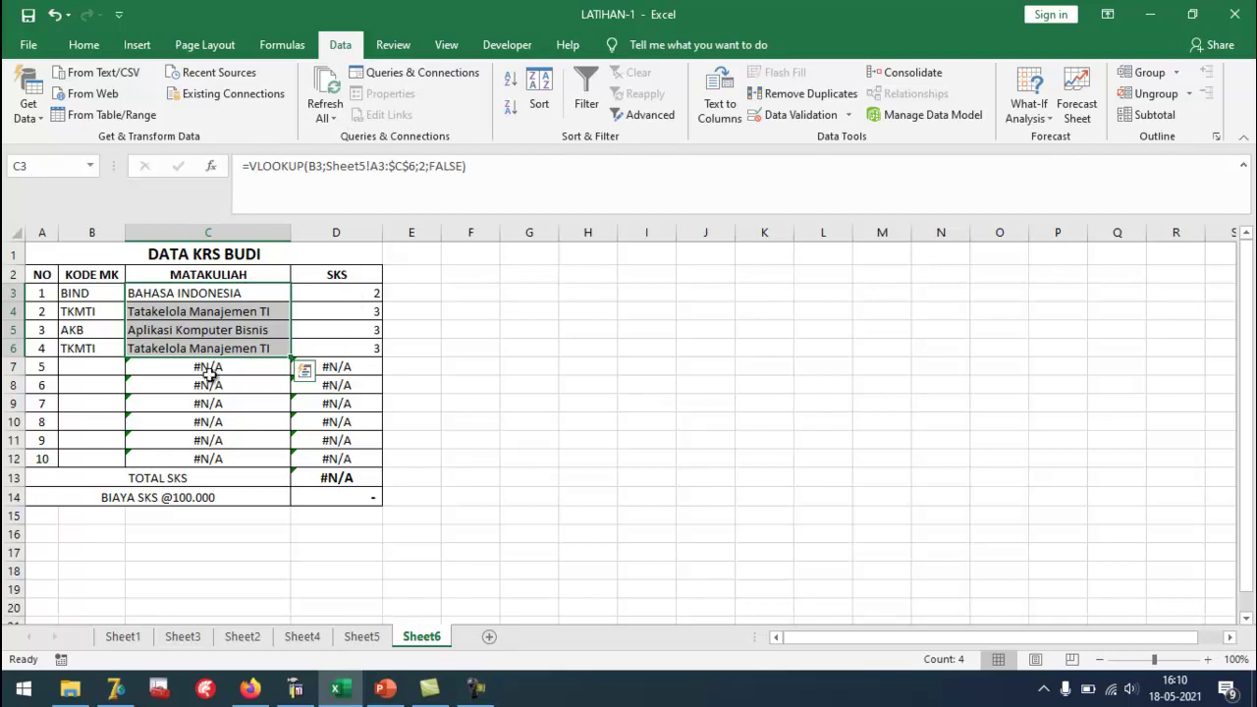
{"action": "left_click", "coordinate": [155, 370]}
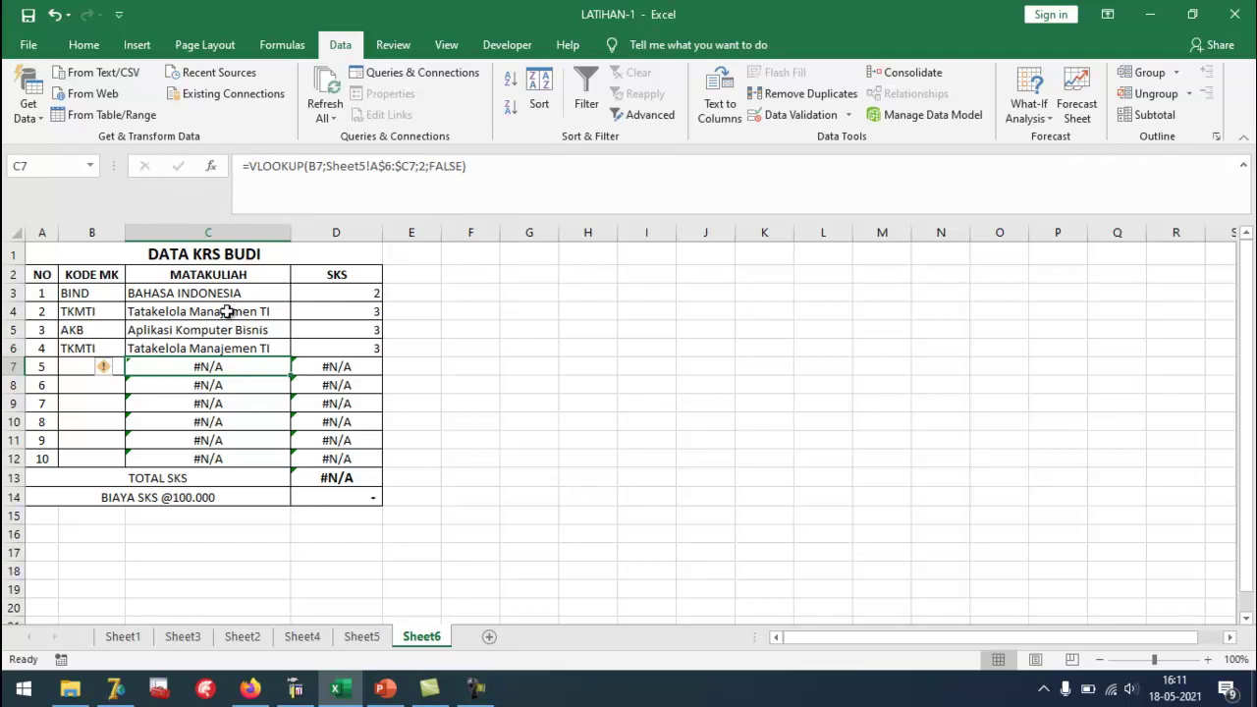
Wrap the VLOOKUP in C3 in IFERROR with "-" as the error value and fill it down to C12.
{"action": "left_click", "coordinate": [146, 291]}
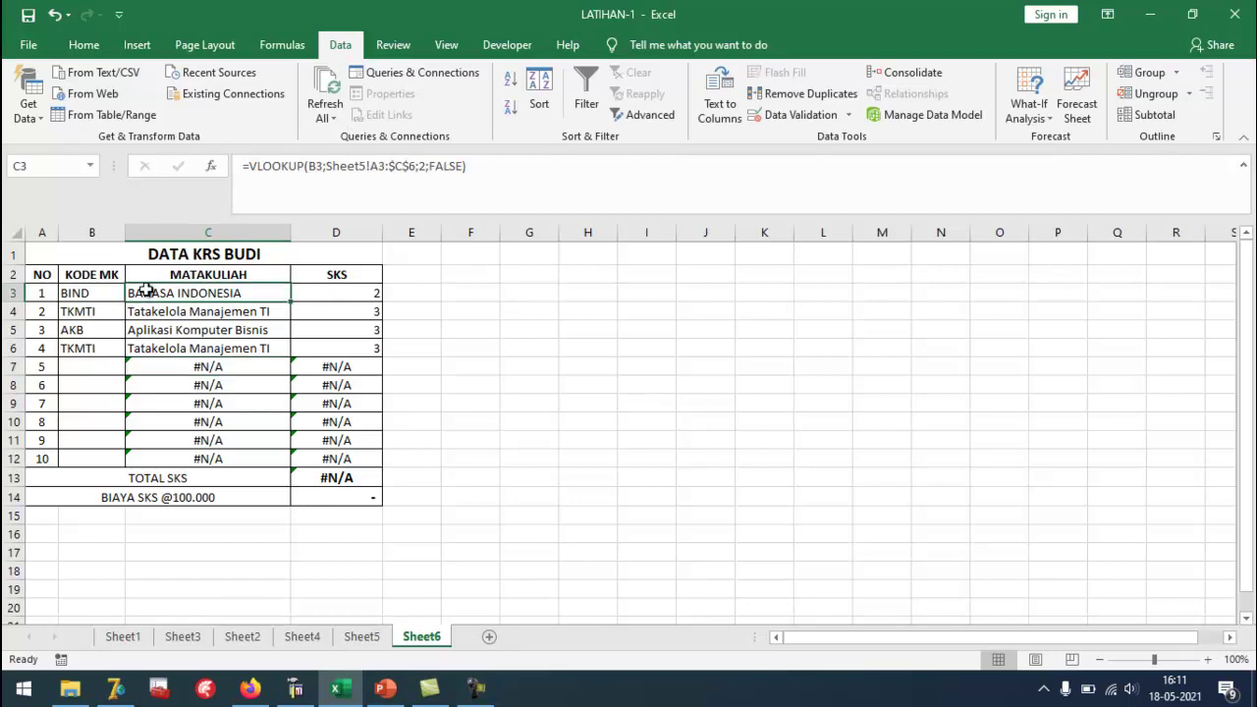
{"action": "left_click", "coordinate": [250, 165]}
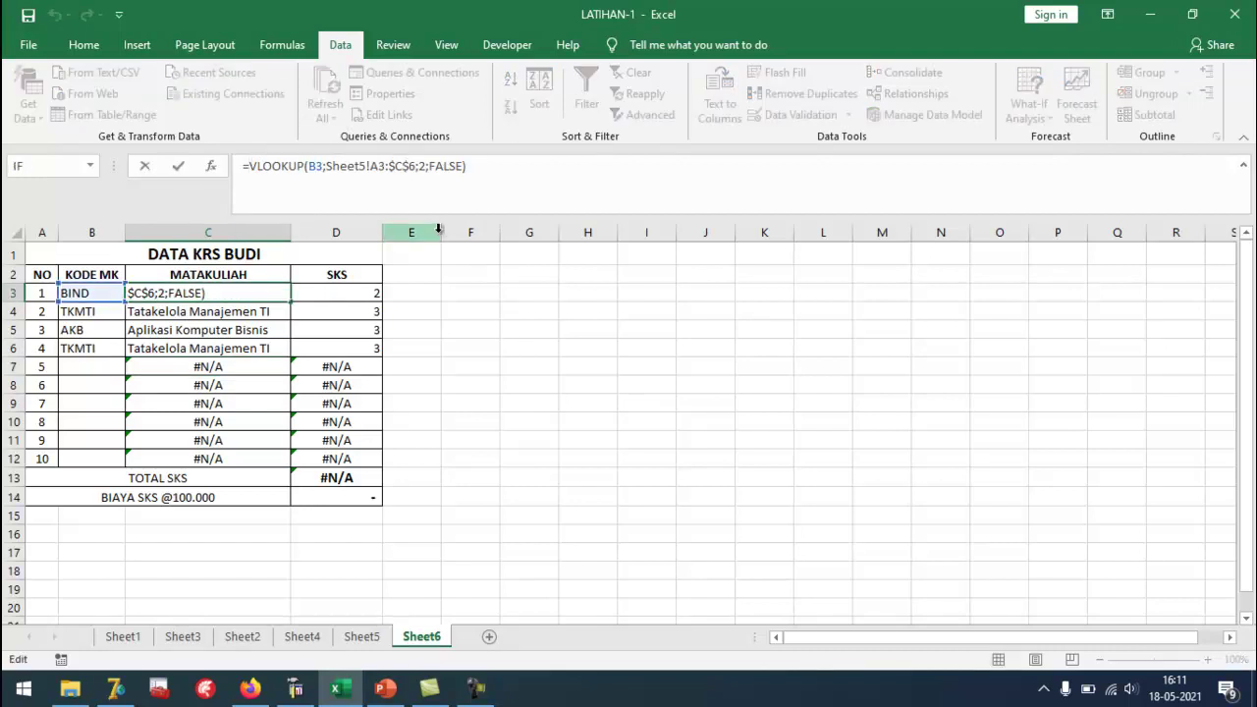
{"action": "type", "text": "if"}
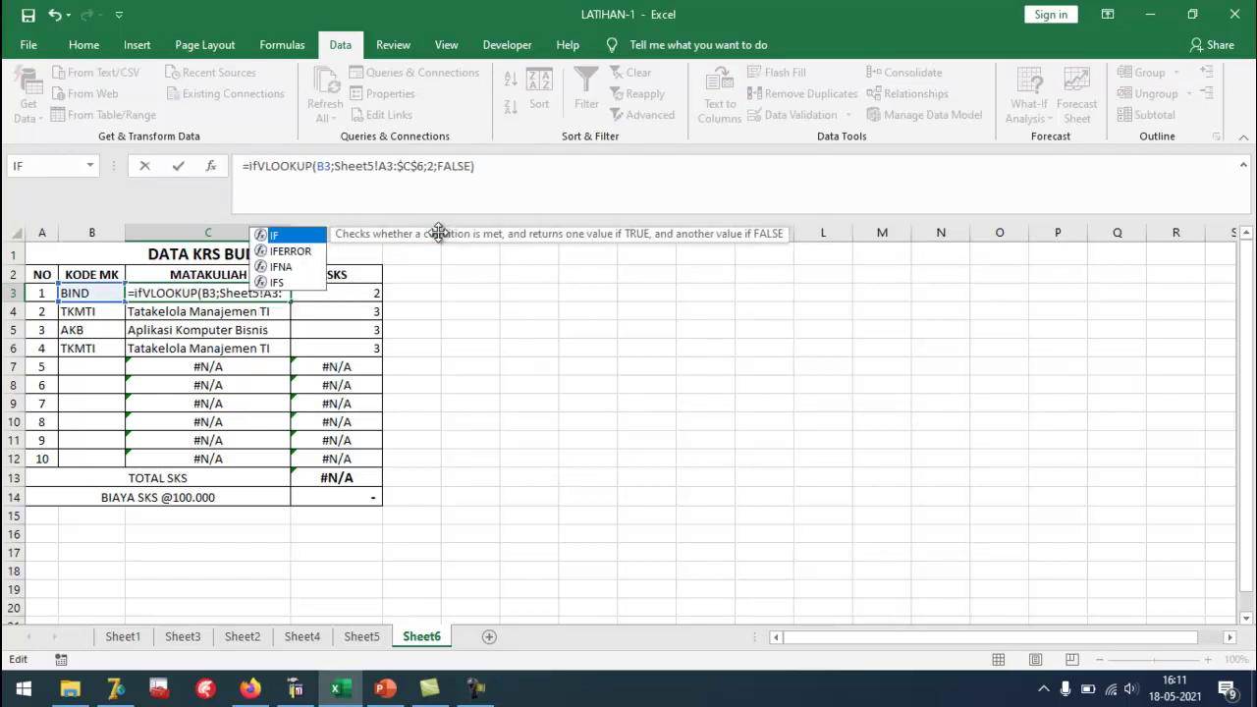
{"action": "double_click", "coordinate": [295, 251]}
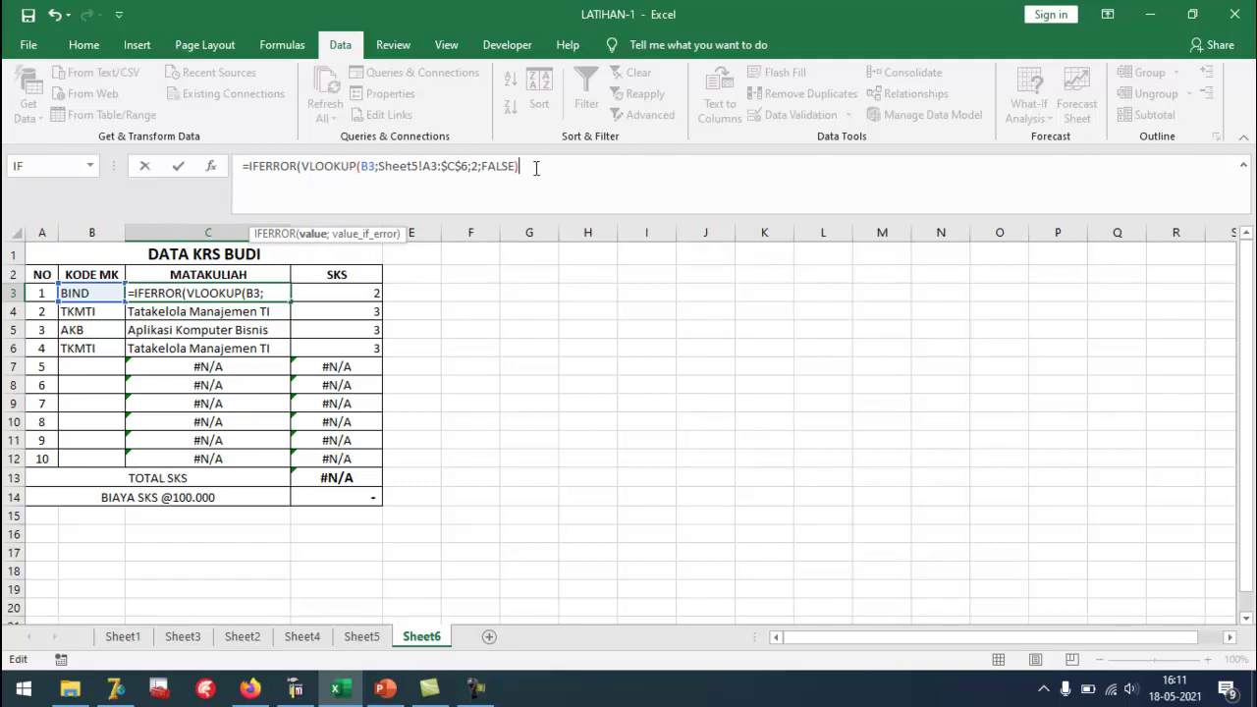
{"action": "type", "text": ";\"-"}
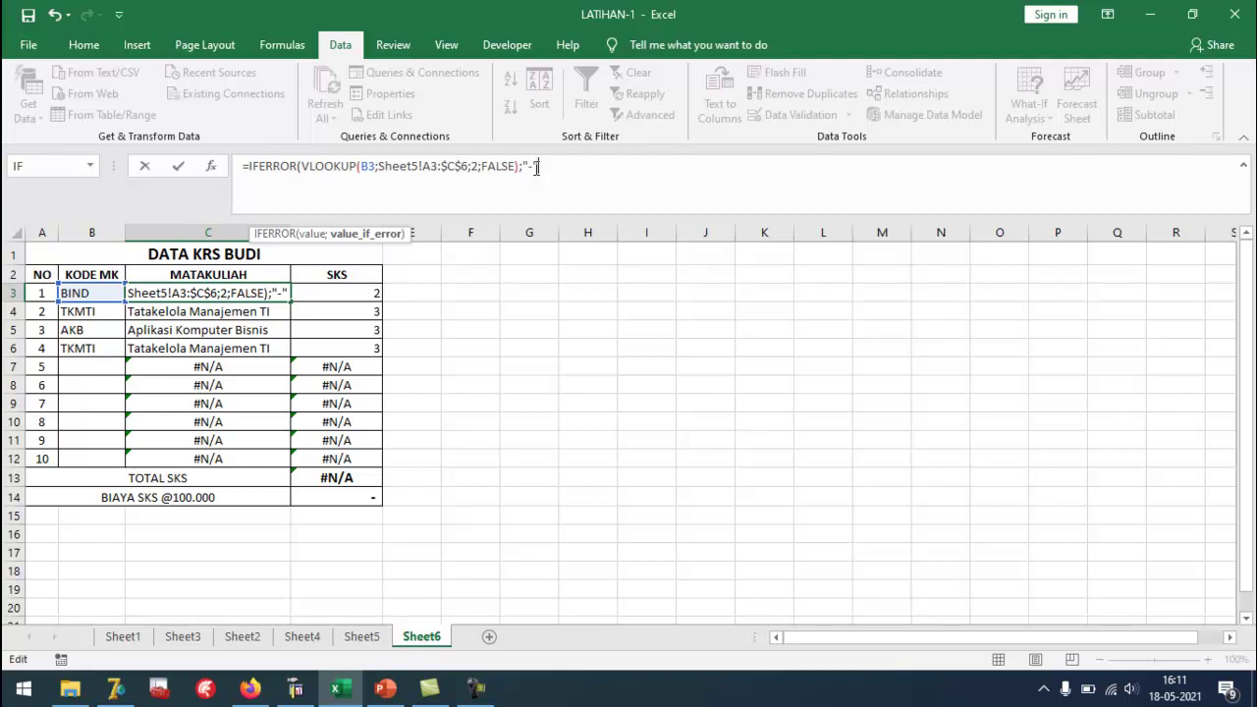
{"action": "type", "text": ")"}
{"action": "key", "text": "Return"}
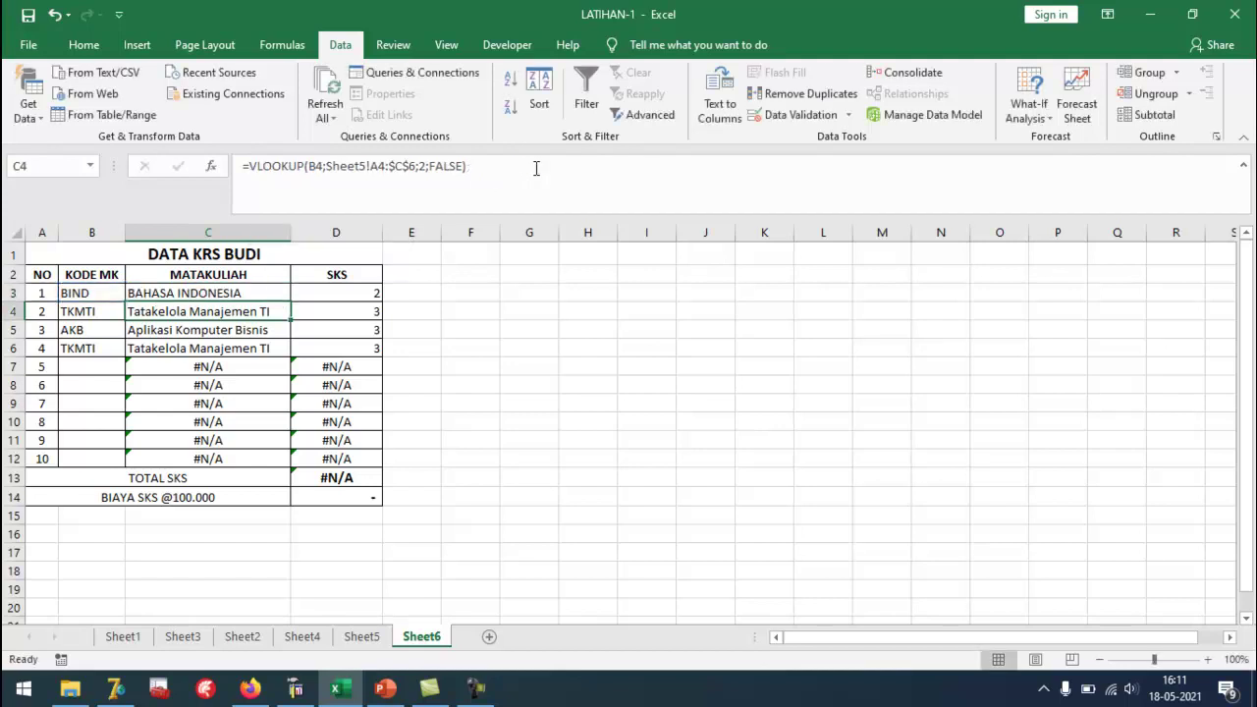
{"action": "left_click", "coordinate": [247, 293]}
{"action": "left_click_drag", "start_coordinate": [290, 302], "coordinate": [281, 462]}
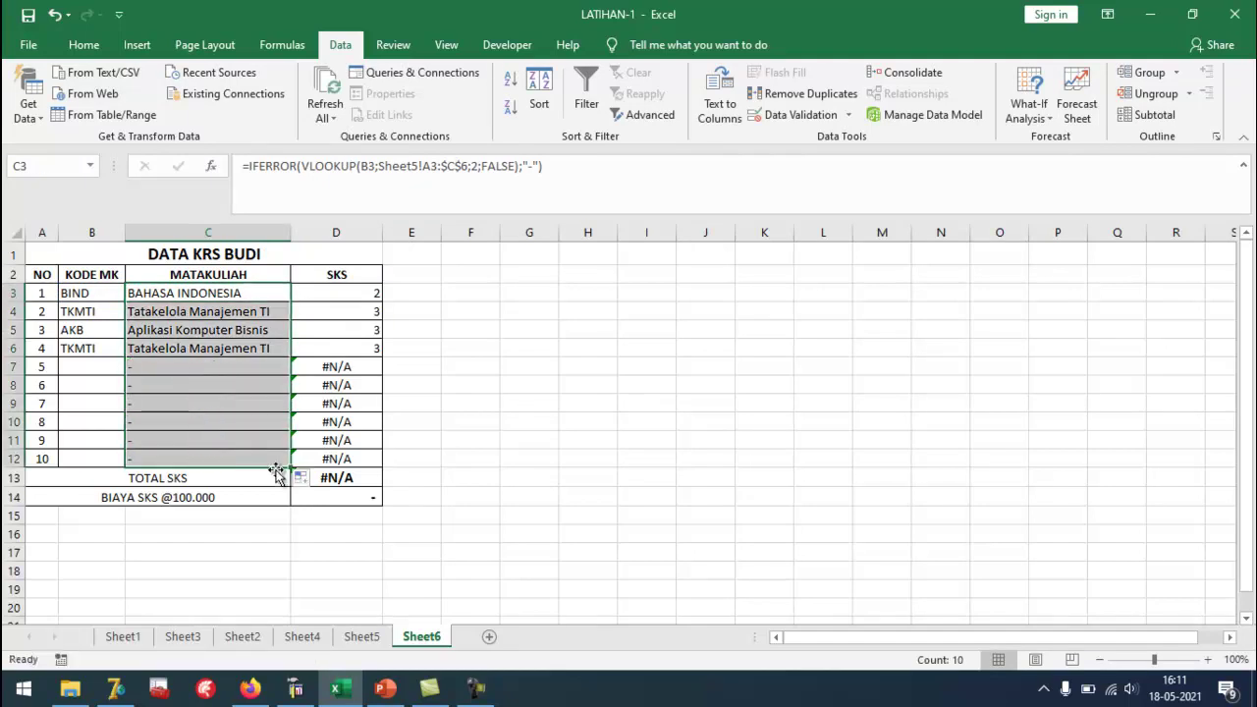
Wrap the SKS VLOOKUP in D3 in IFERROR with 0 as the error value and fill it down to D12.
{"action": "left_click", "coordinate": [306, 289]}
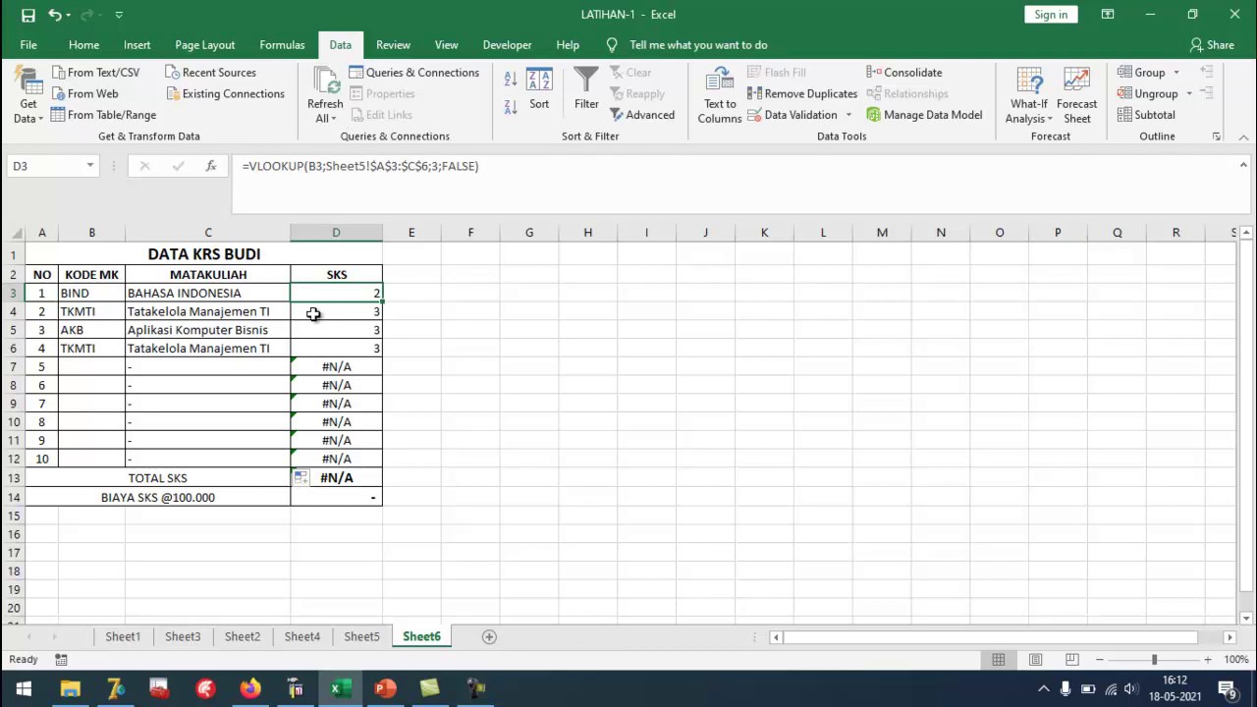
{"action": "left_click", "coordinate": [271, 169]}
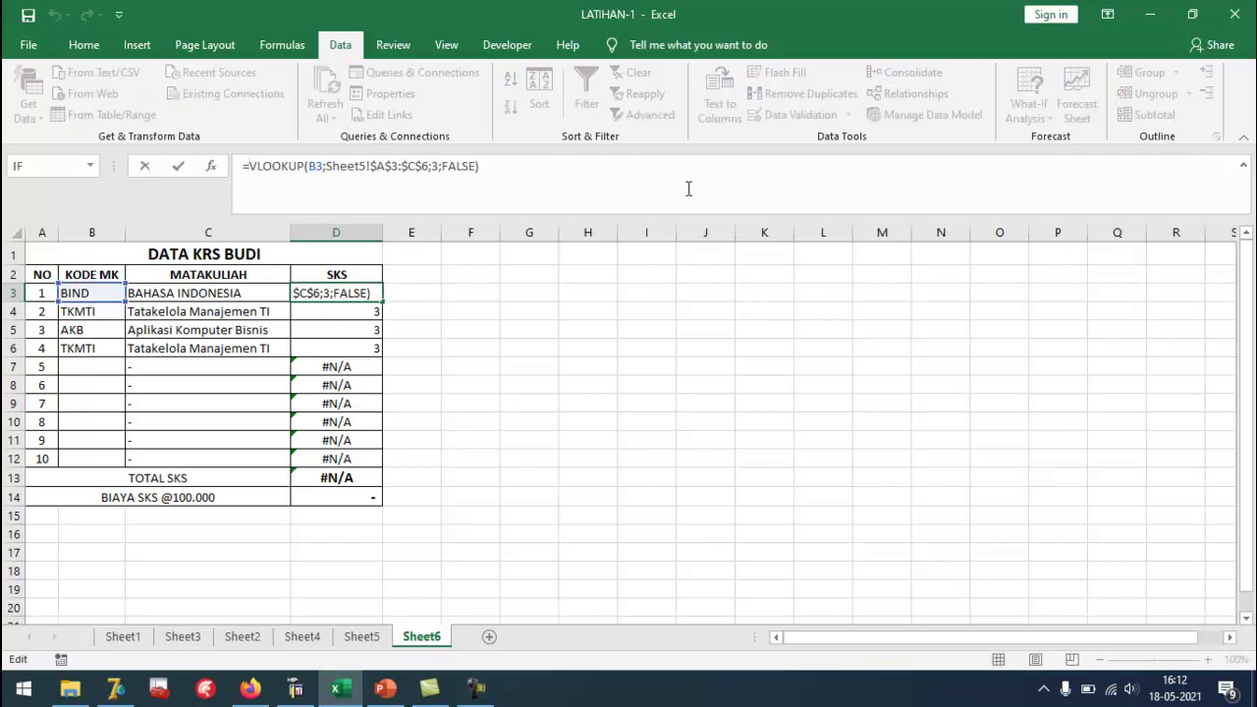
{"action": "type", "text": "If"}
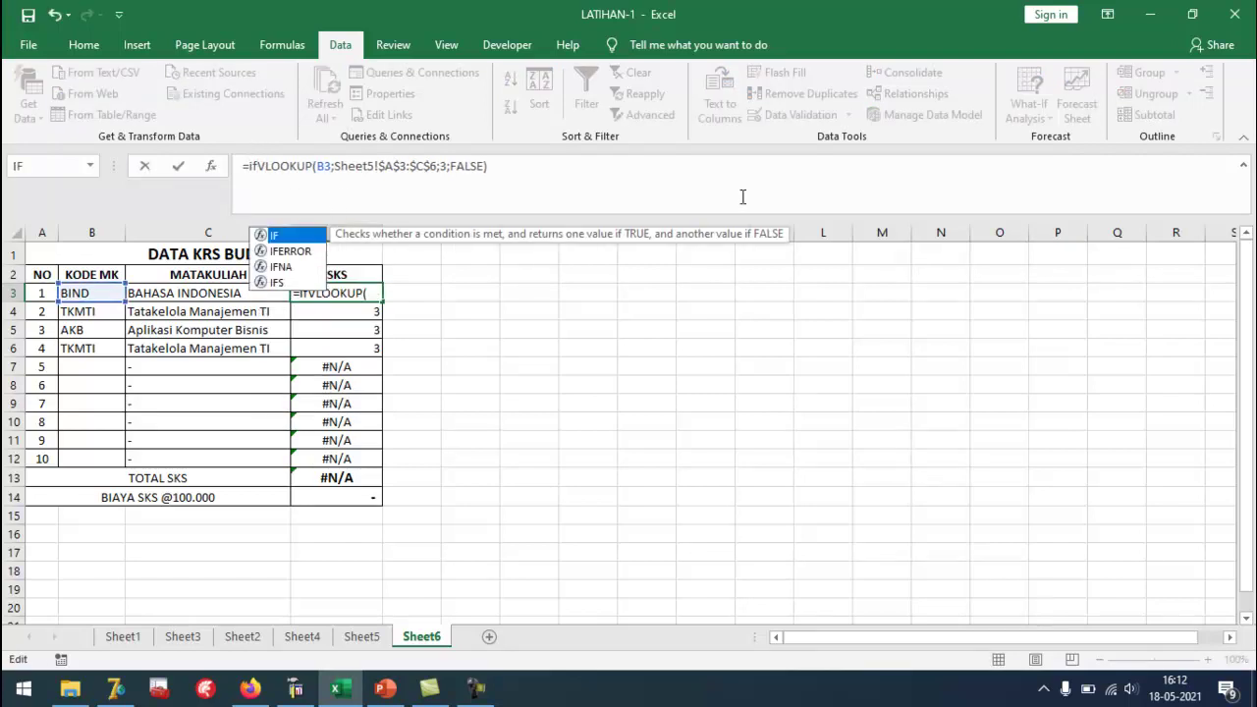
{"action": "double_click", "coordinate": [305, 253]}
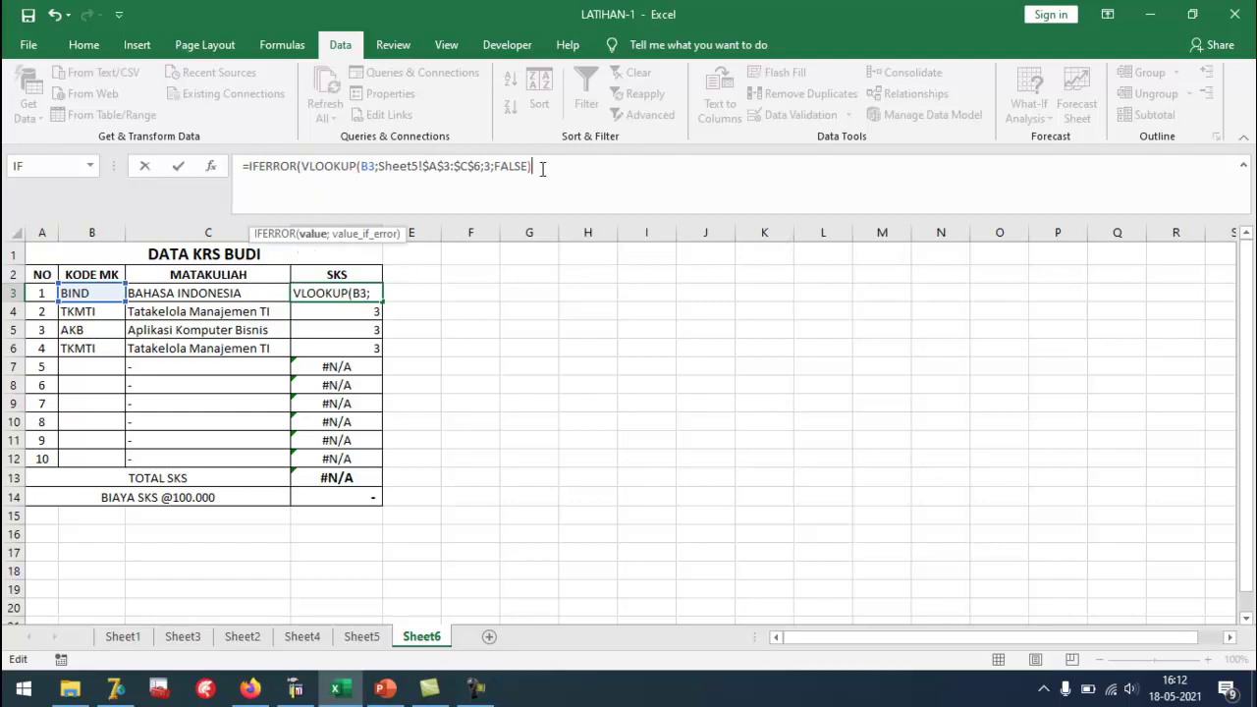
{"action": "type", "text": ";"}
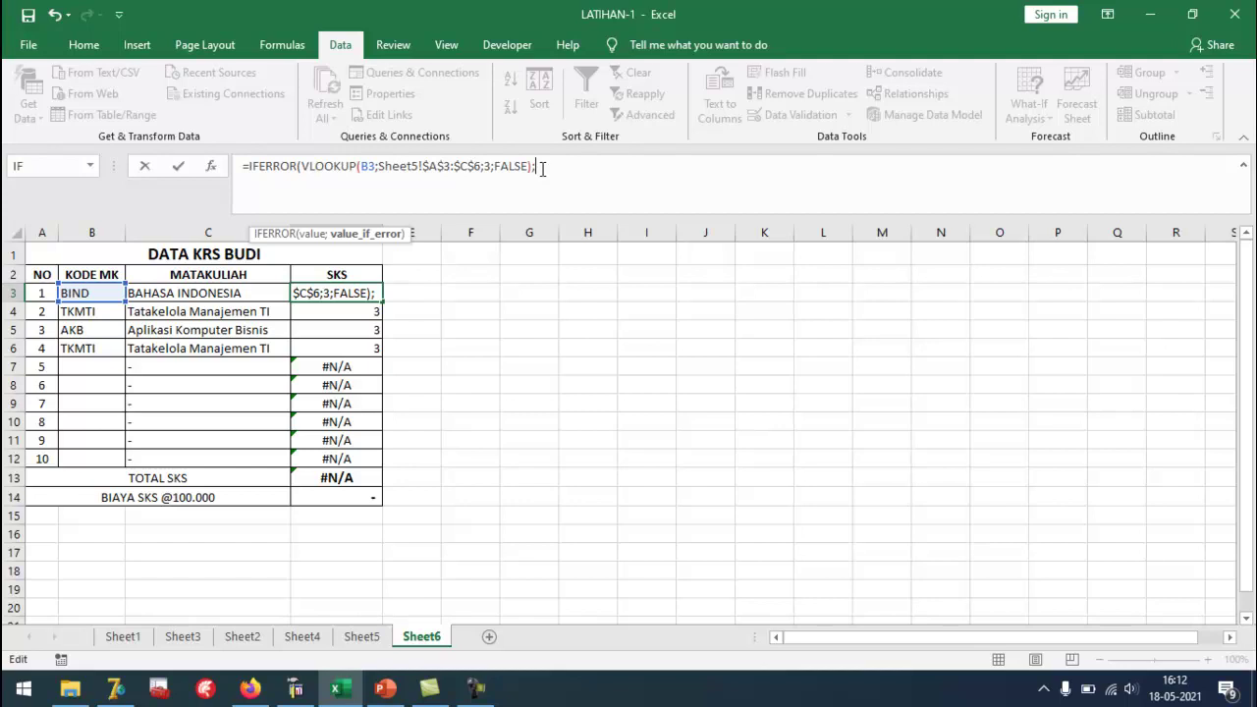
{"action": "type", "text": ")"}
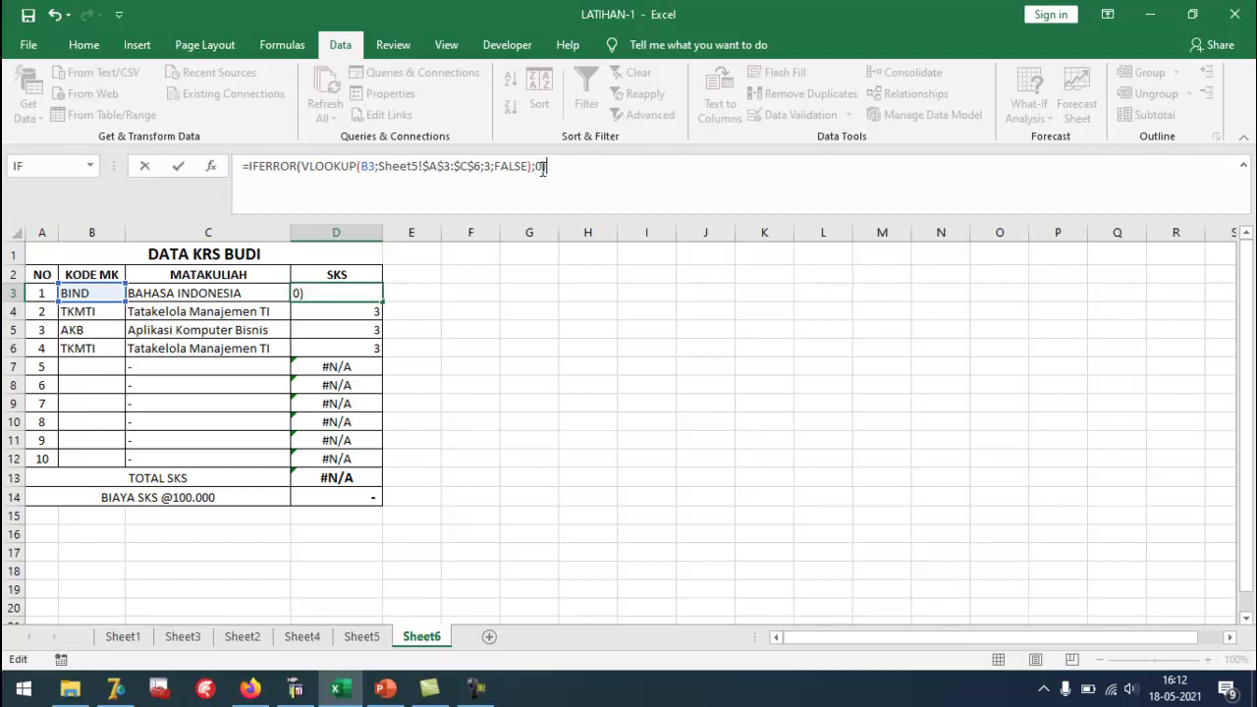
{"action": "key", "text": "Return"}
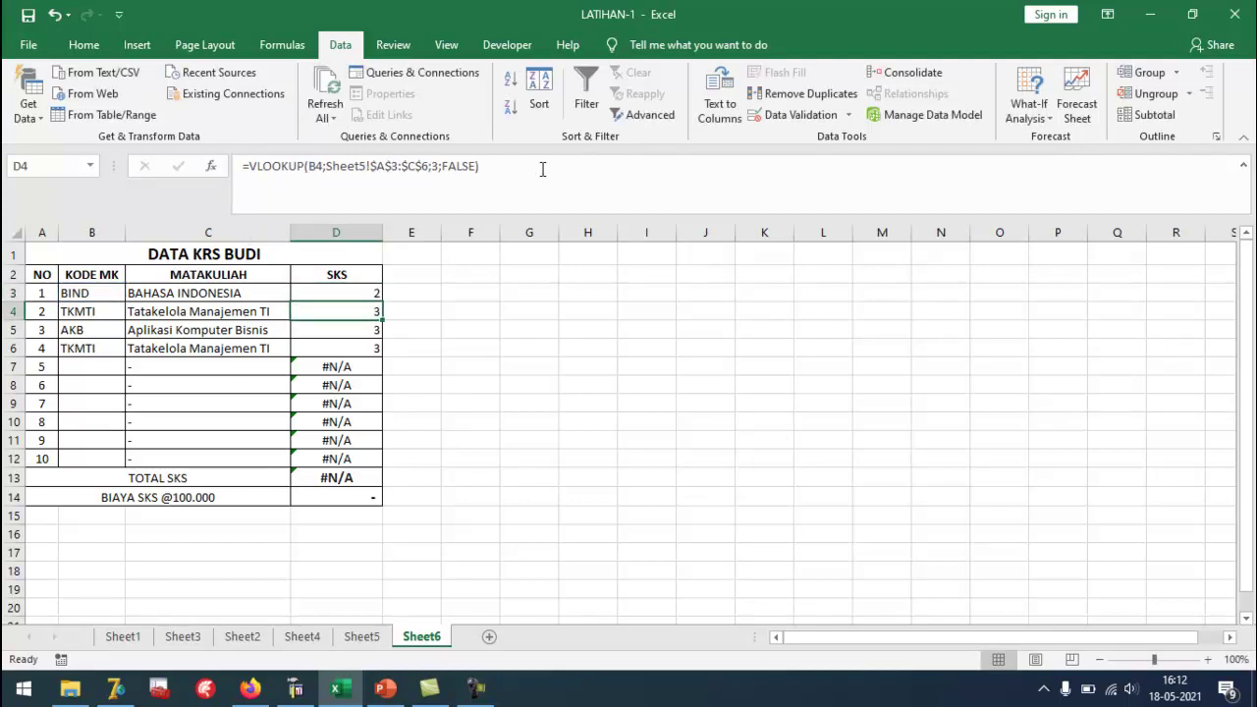
{"action": "left_click", "coordinate": [330, 292]}
{"action": "left_click_drag", "start_coordinate": [385, 300], "coordinate": [371, 472]}
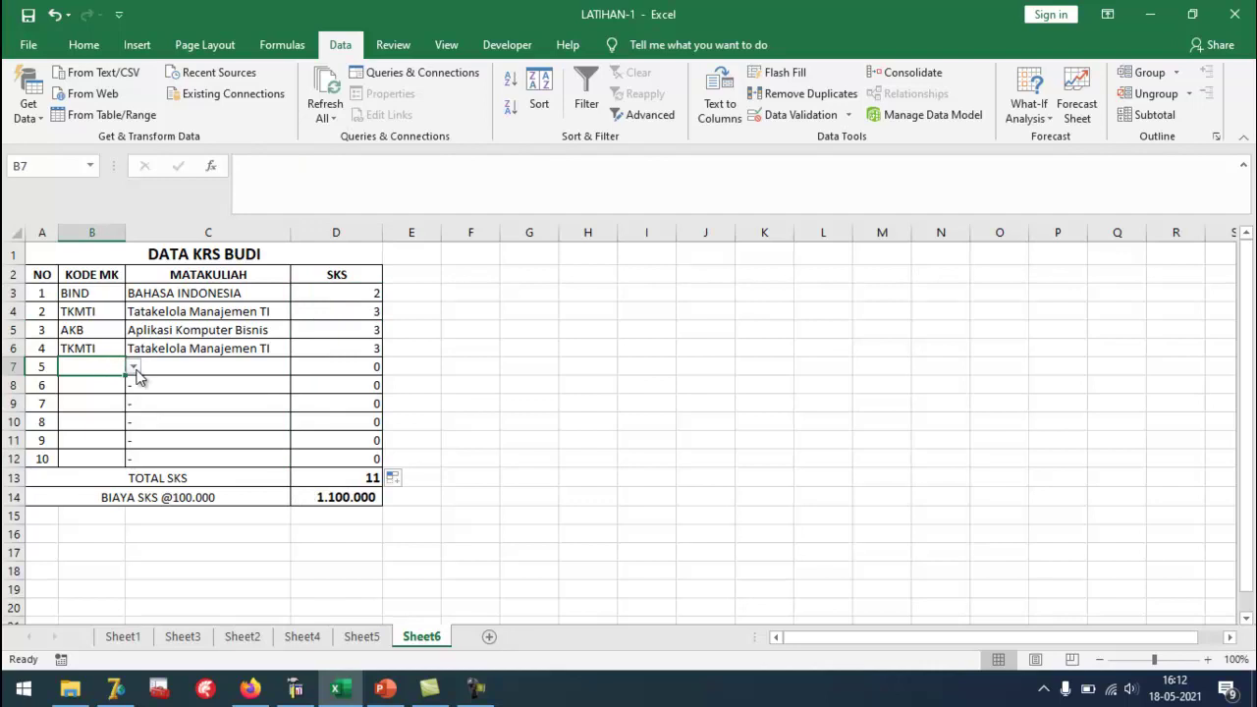
Try the course codes BIND in B7 and AKB in B8, and clear both cells again.
{"action": "left_click", "coordinate": [133, 366]}
{"action": "key", "text": "Escape"}
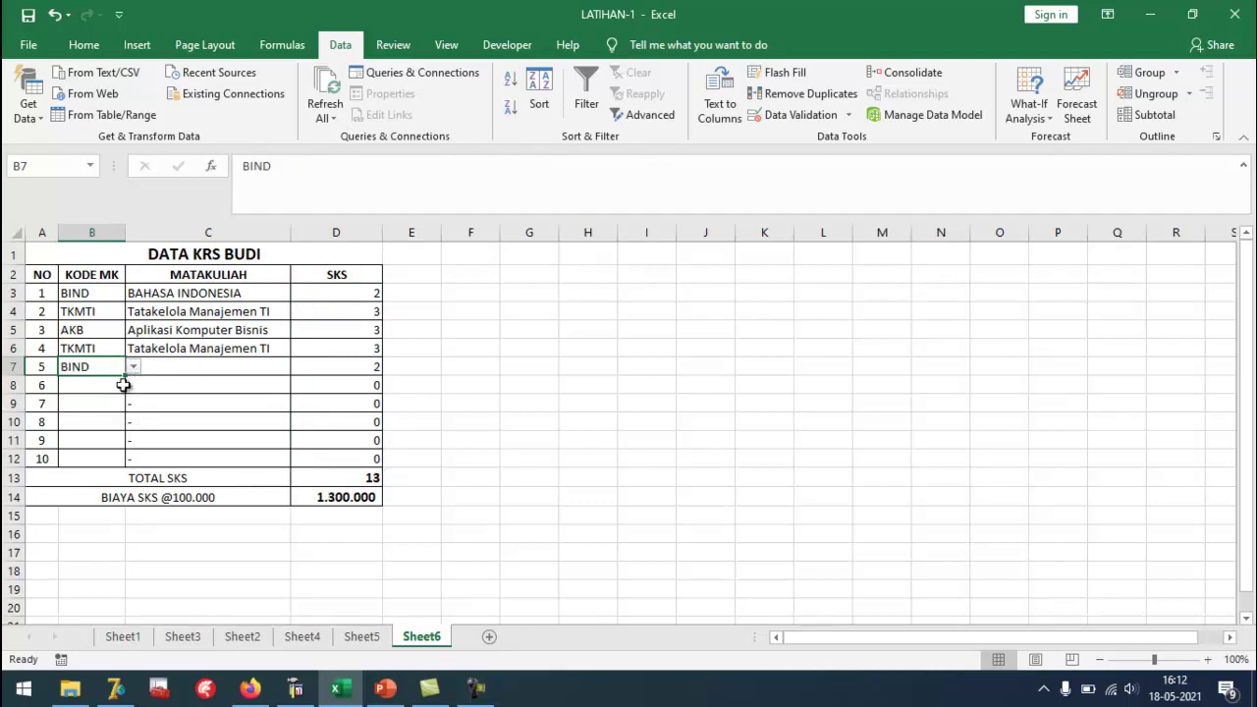
{"action": "left_click", "coordinate": [106, 383]}
{"action": "left_click", "coordinate": [133, 386]}
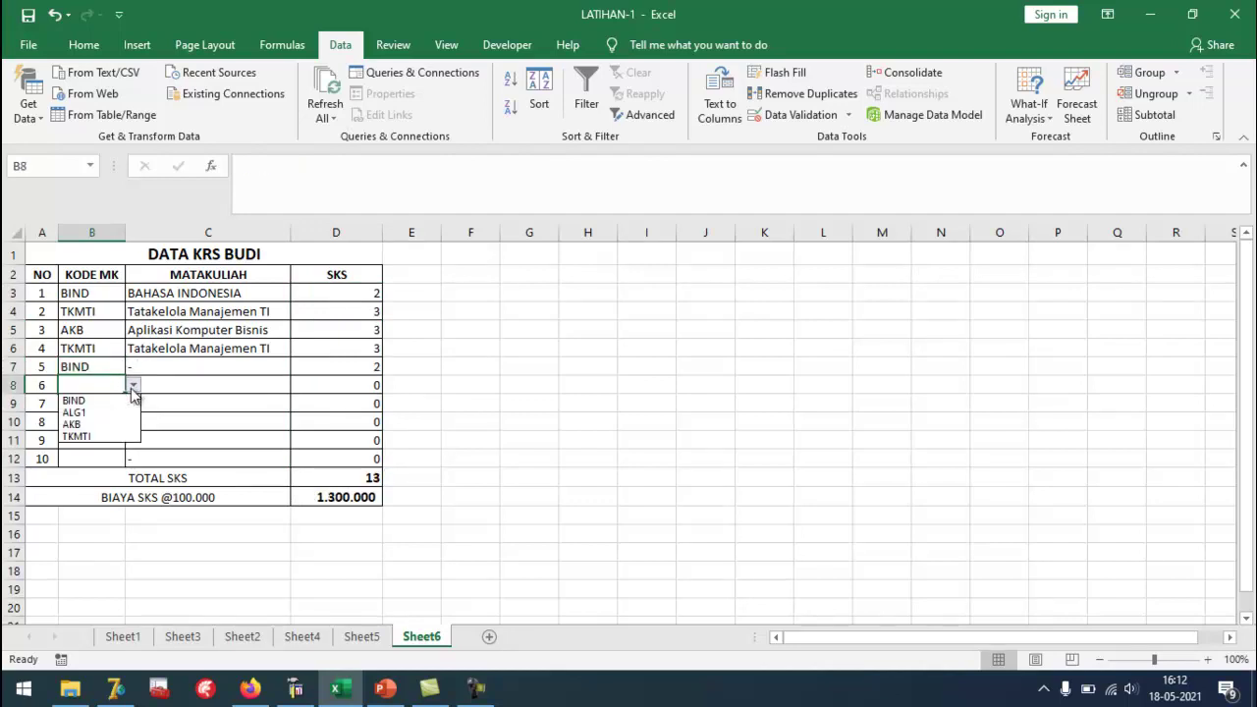
{"action": "left_click", "coordinate": [120, 425]}
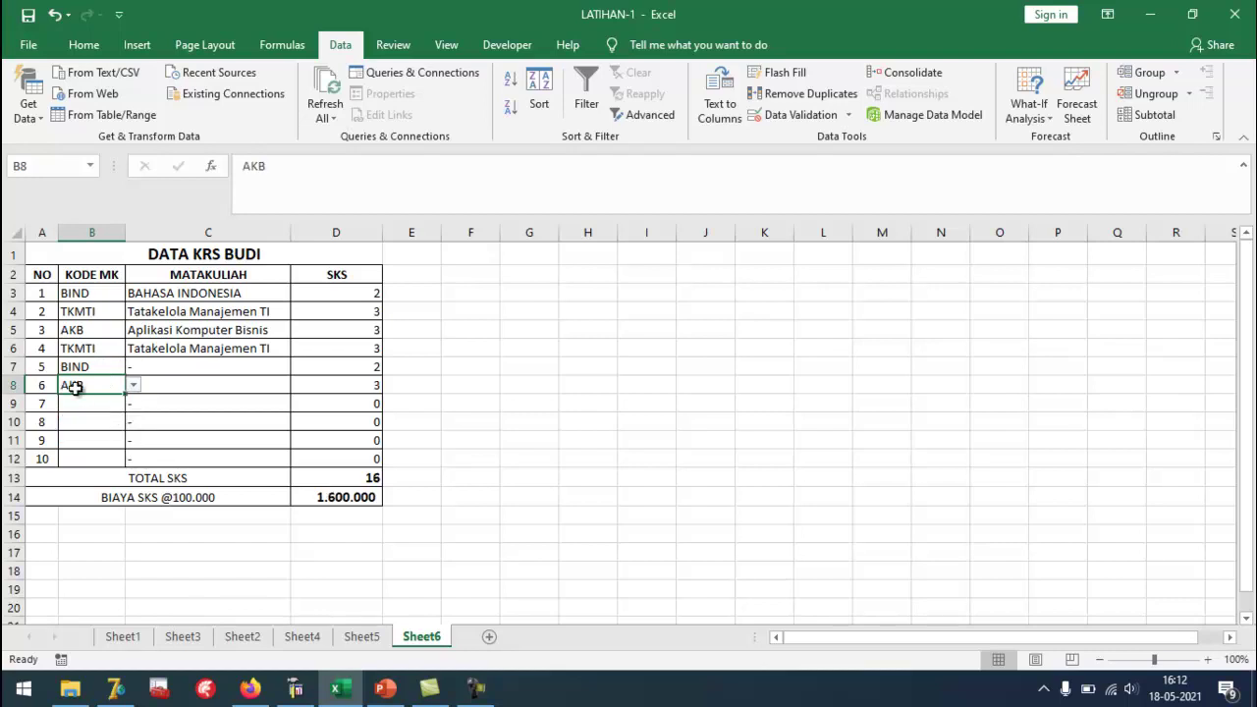
{"action": "left_click_drag", "start_coordinate": [78, 370], "coordinate": [77, 389]}
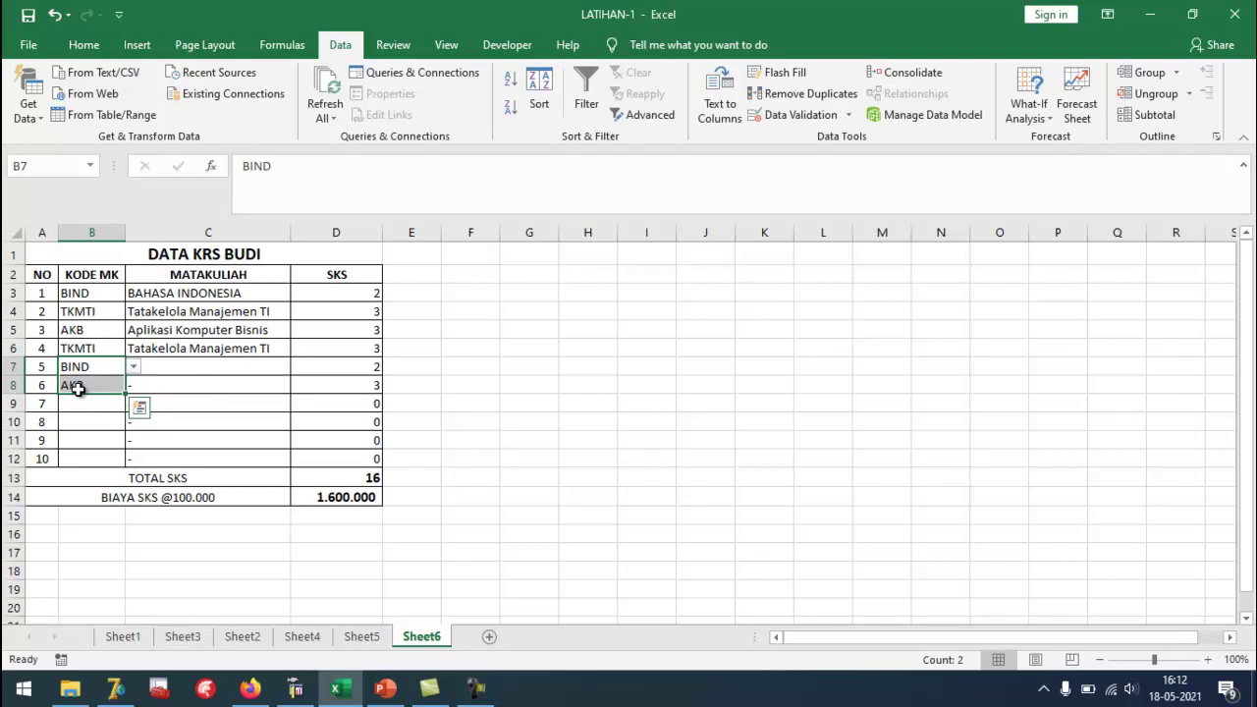
{"action": "key", "text": "Delete"}
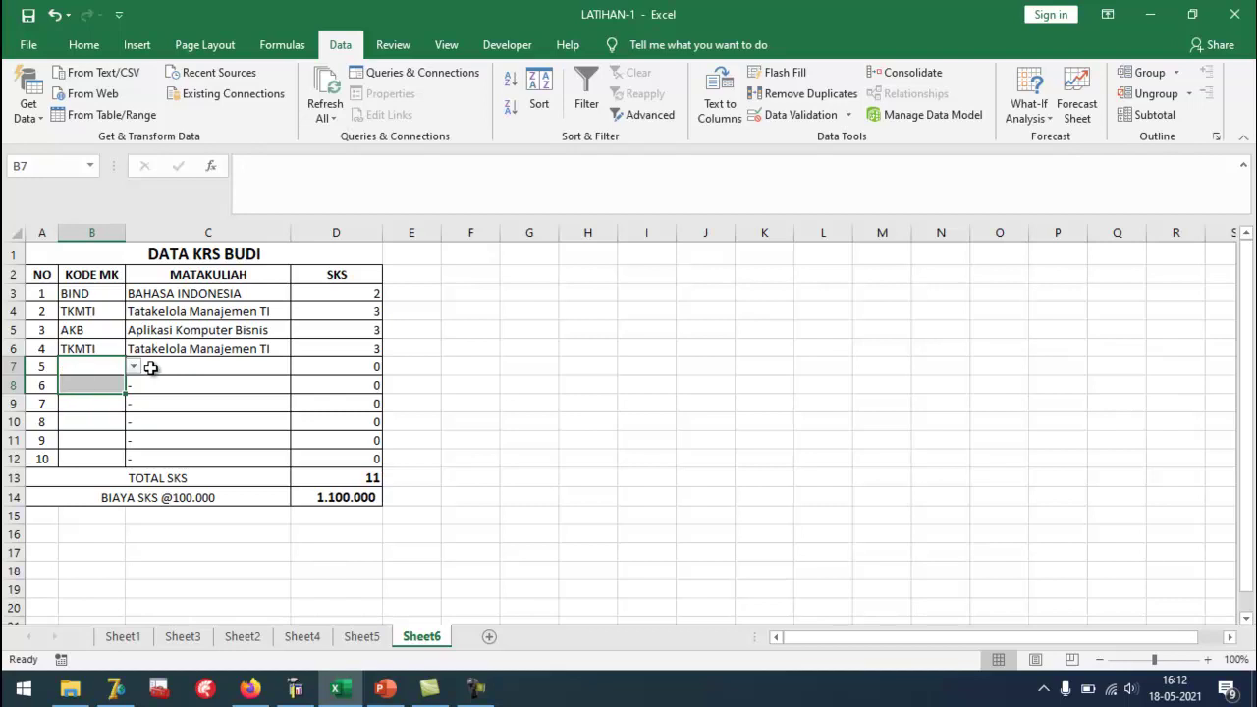
Refill the MATAKULIAH formula from C3 down to C12.
{"action": "left_click", "coordinate": [147, 367]}
{"action": "left_click", "coordinate": [186, 293]}
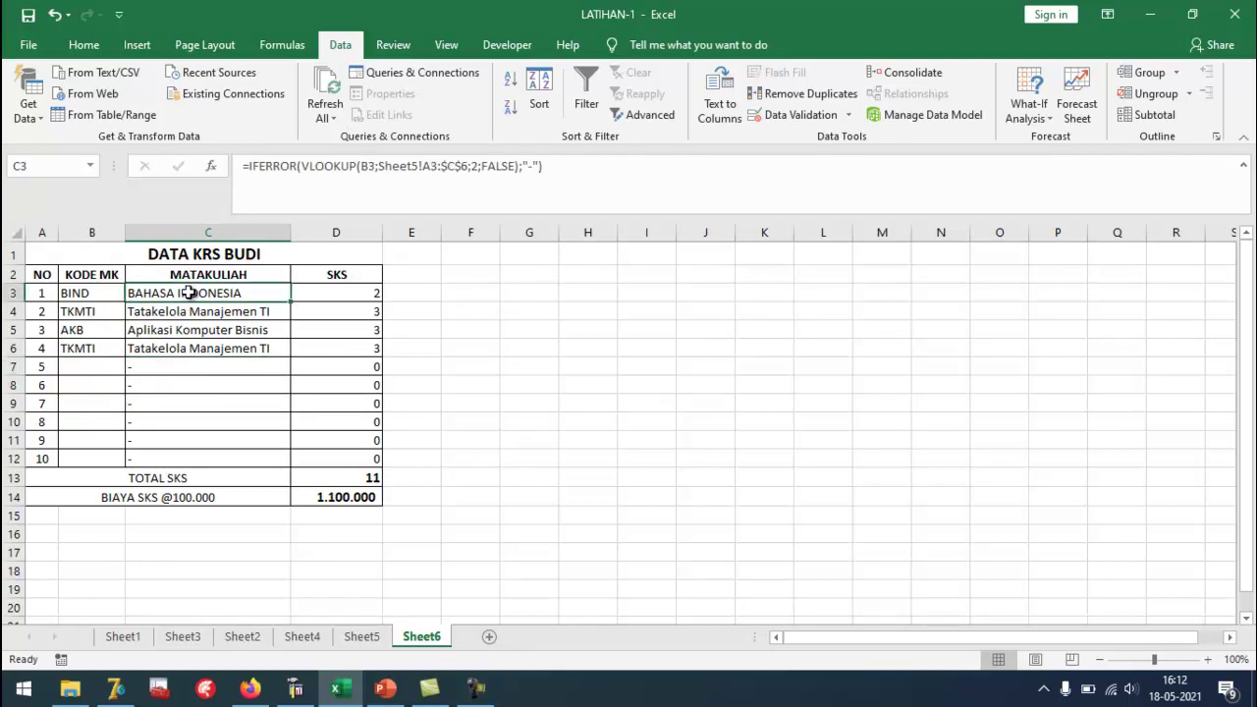
{"action": "left_click_drag", "start_coordinate": [290, 302], "coordinate": [274, 463]}
Set the course code in B7 to BIND.
{"action": "left_click", "coordinate": [104, 365]}
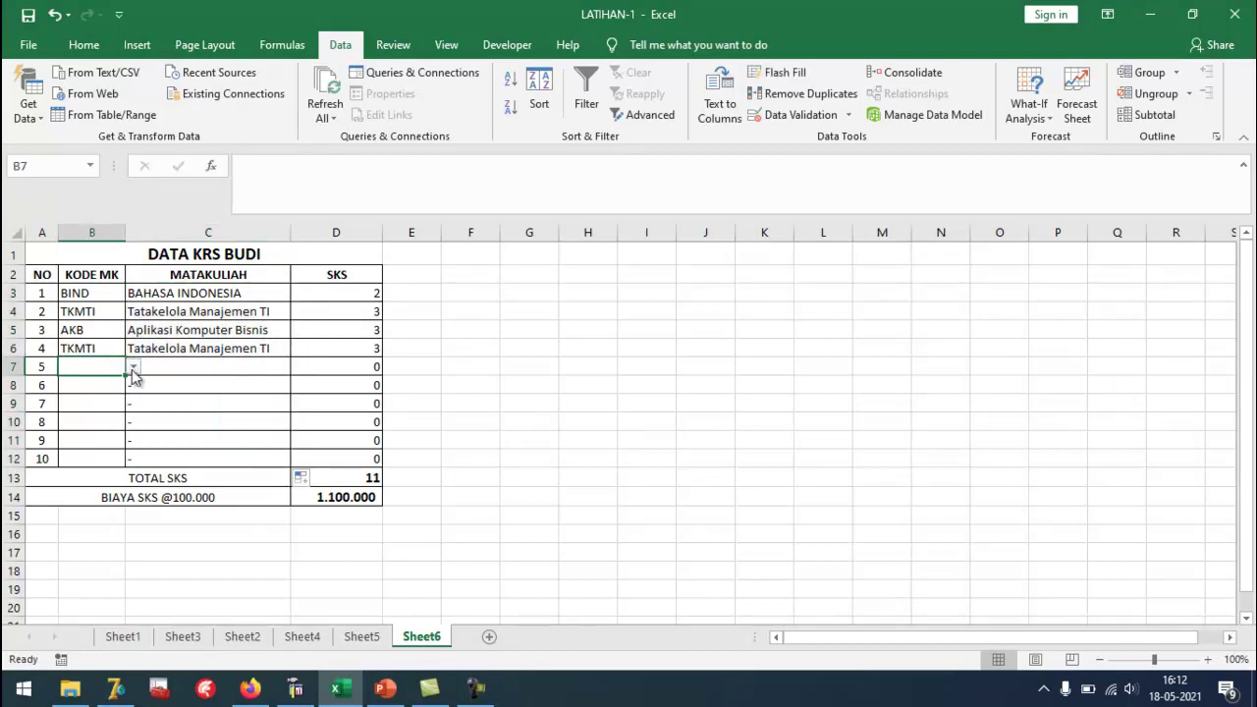
{"action": "left_click", "coordinate": [132, 366]}
{"action": "left_click", "coordinate": [111, 385]}
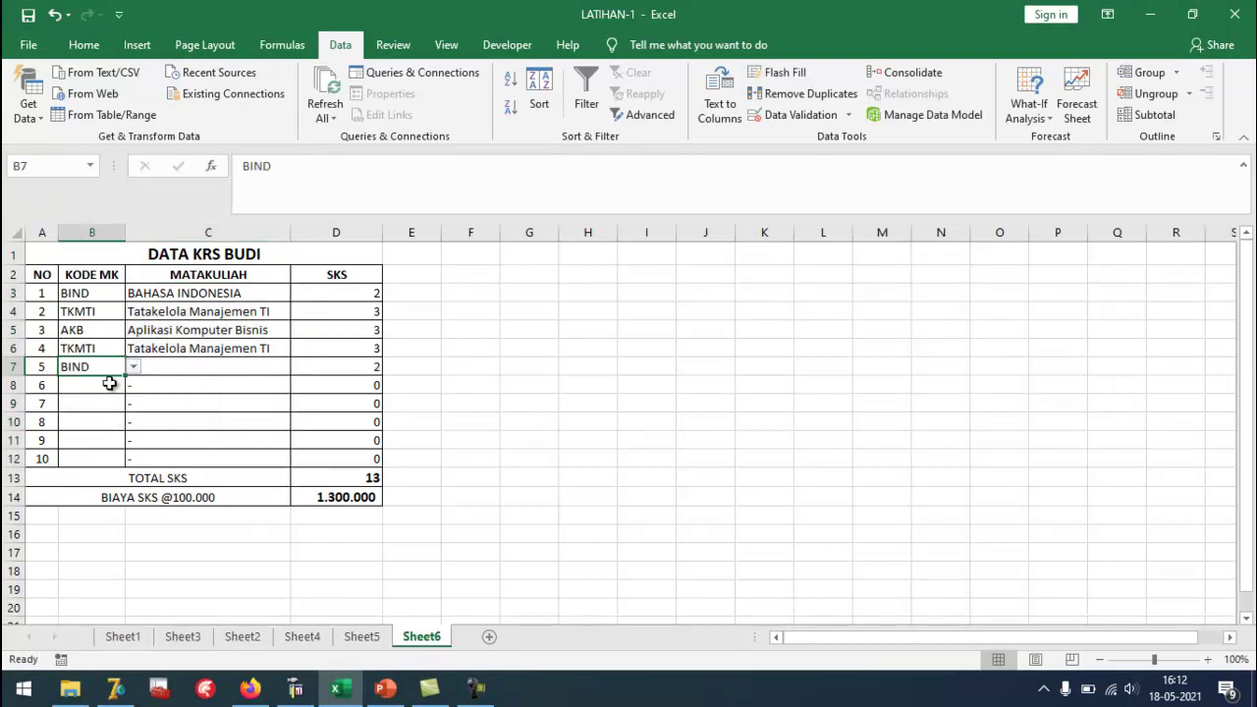
Compare the lookup ranges in the row 7 MATAKULIAH and SKS formulas with those in C3:C6 and the Sheet5 course table.
{"action": "left_click", "coordinate": [344, 367]}
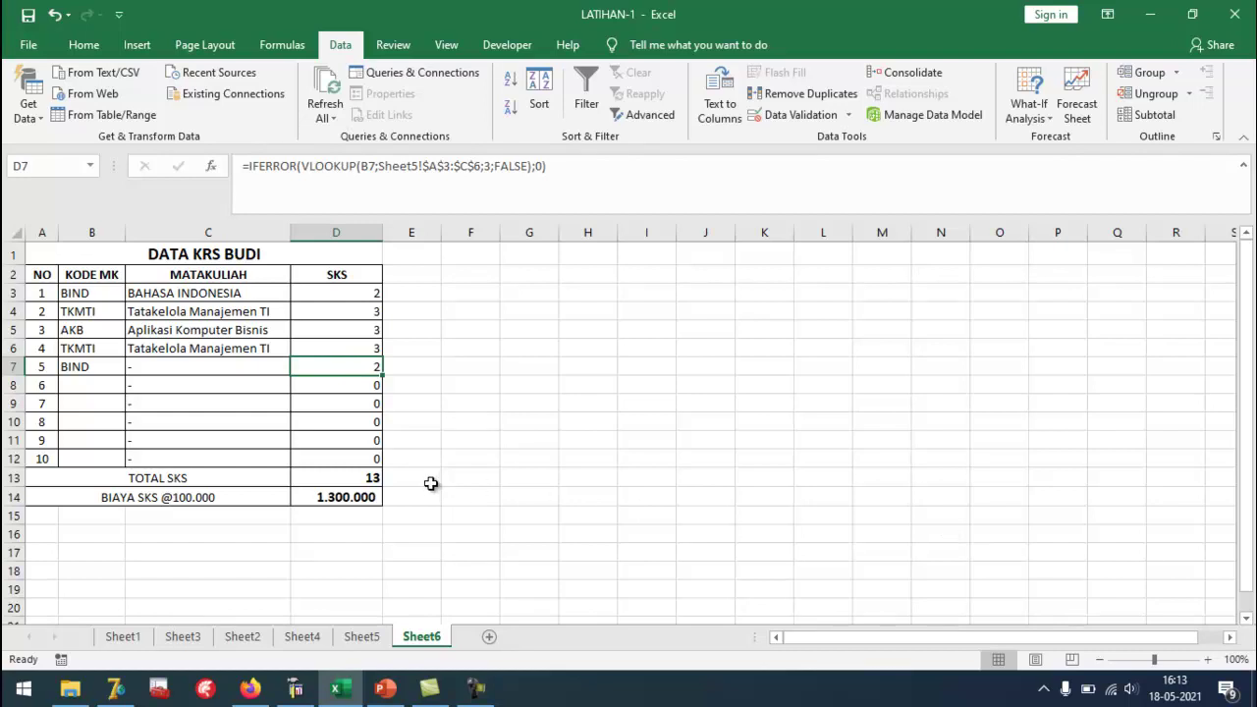
{"action": "left_click", "coordinate": [141, 366]}
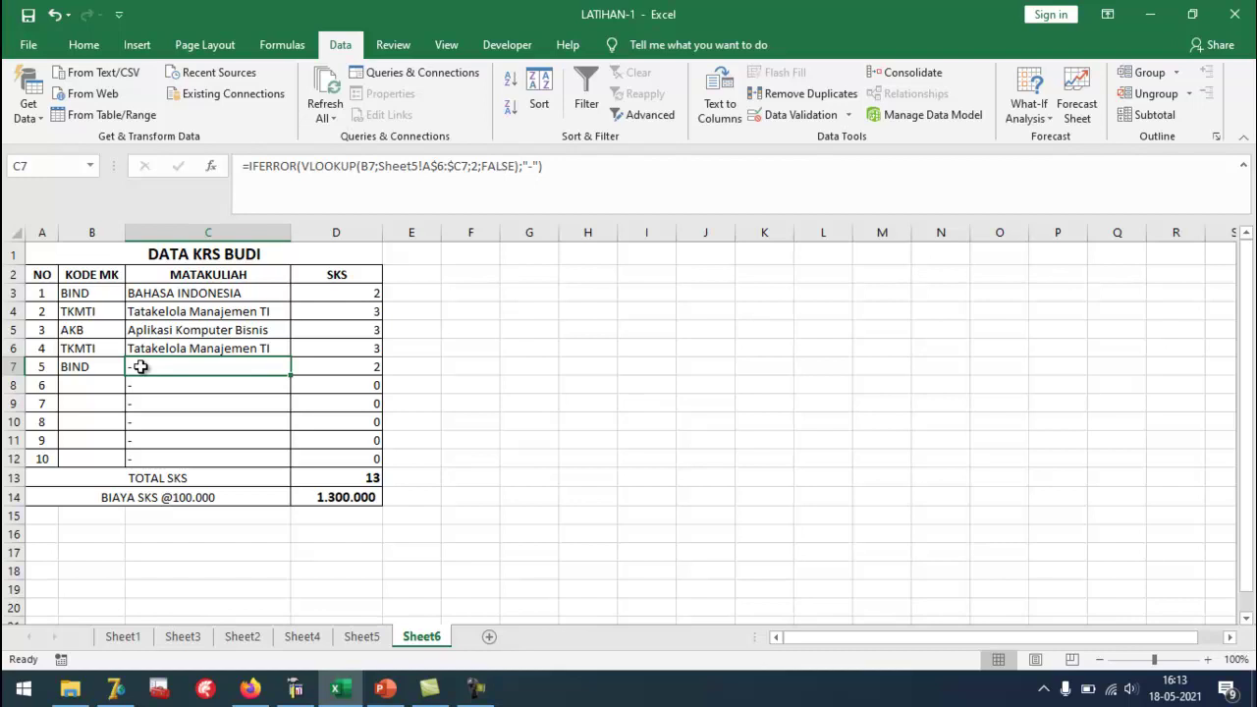
{"action": "left_click", "coordinate": [362, 637]}
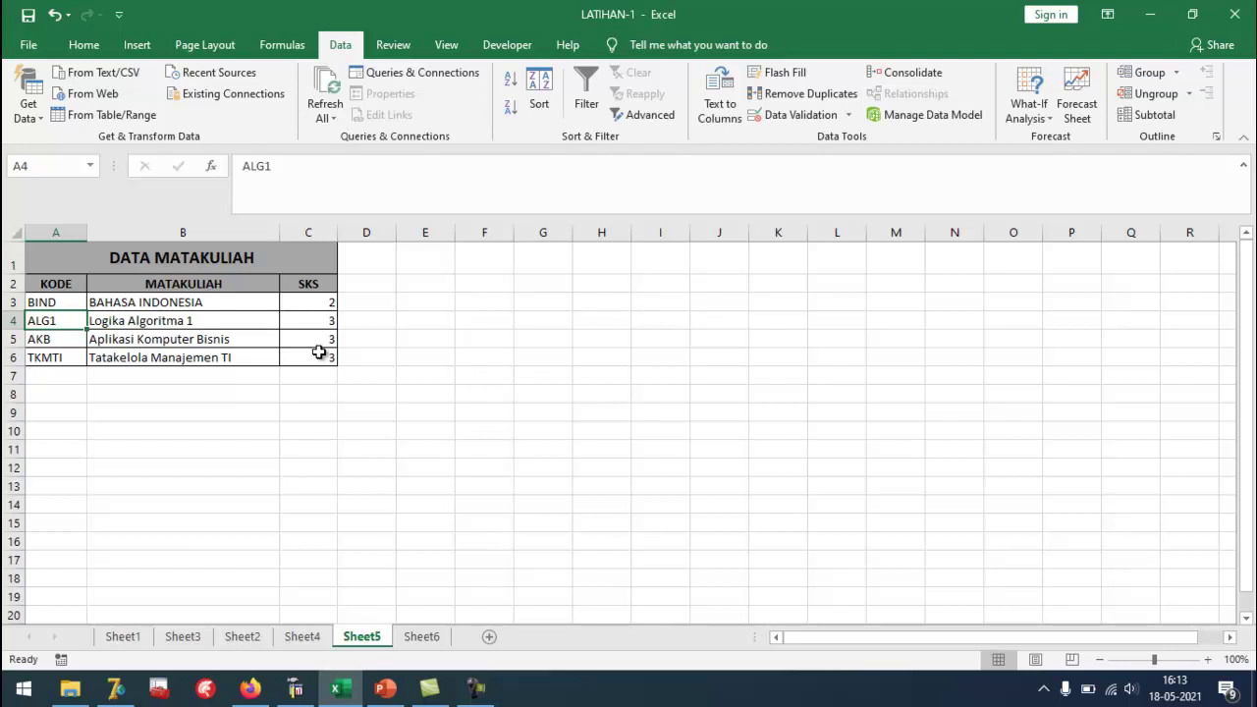
{"action": "left_click", "coordinate": [422, 637]}
{"action": "left_click", "coordinate": [207, 291]}
{"action": "left_click", "coordinate": [237, 328]}
{"action": "left_click", "coordinate": [232, 308]}
{"action": "left_click", "coordinate": [246, 293]}
{"action": "left_click", "coordinate": [236, 312]}
{"action": "left_click", "coordinate": [236, 330]}
{"action": "left_click", "coordinate": [234, 349]}
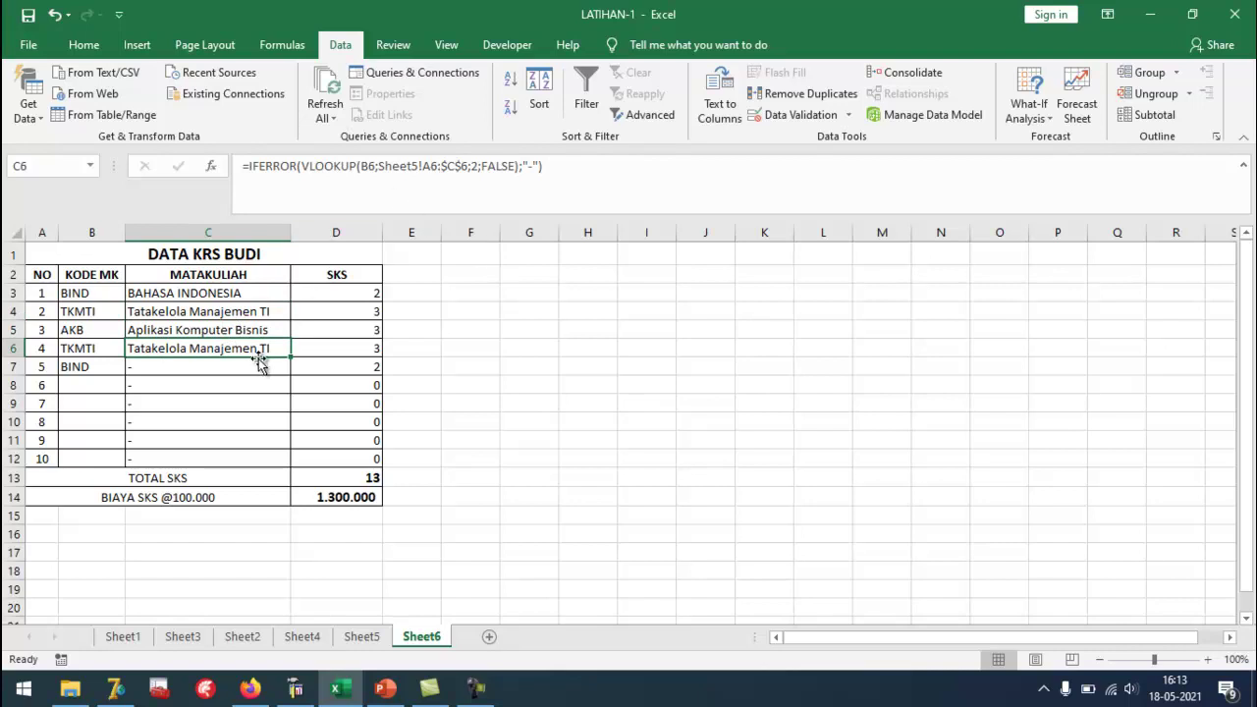
Replace the lookup table in C3's formula with the absolute range Sheet5!$A$3:$C$6 and fill the formula down to C12.
{"action": "left_click", "coordinate": [187, 293]}
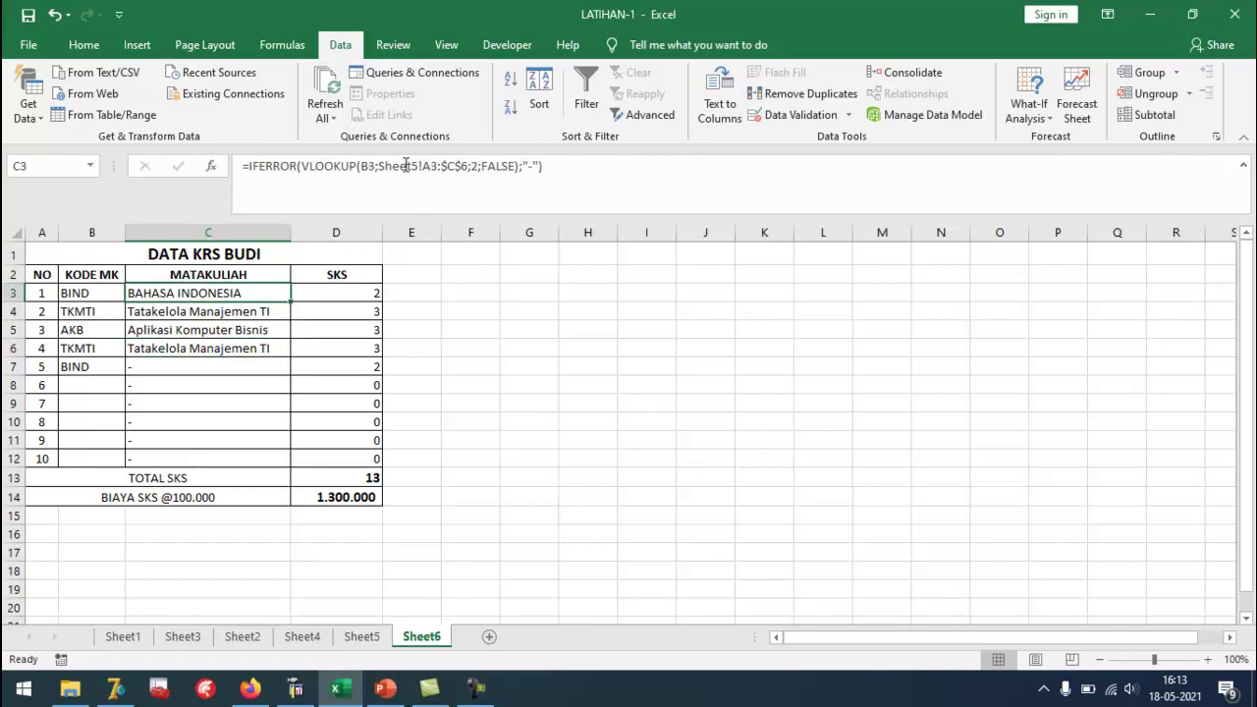
{"action": "left_click_drag", "start_coordinate": [378, 166], "coordinate": [468, 164]}
{"action": "key", "text": "BackSpace"}
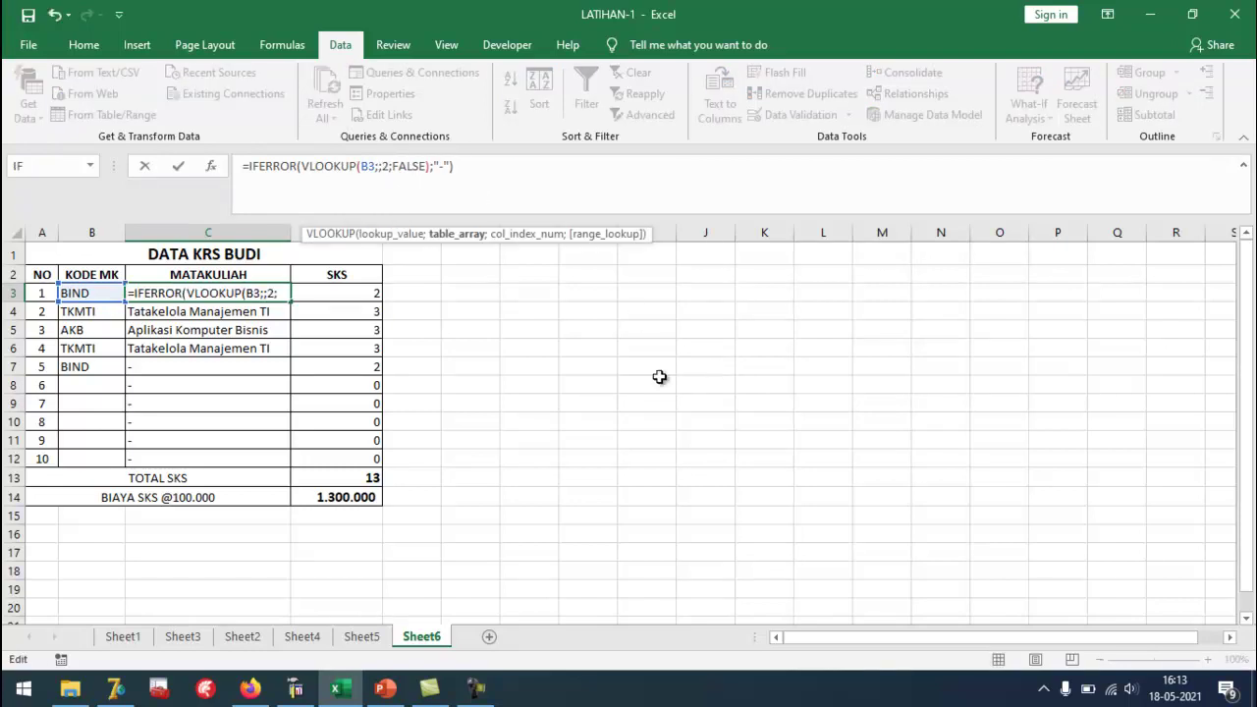
{"action": "left_click", "coordinate": [369, 640]}
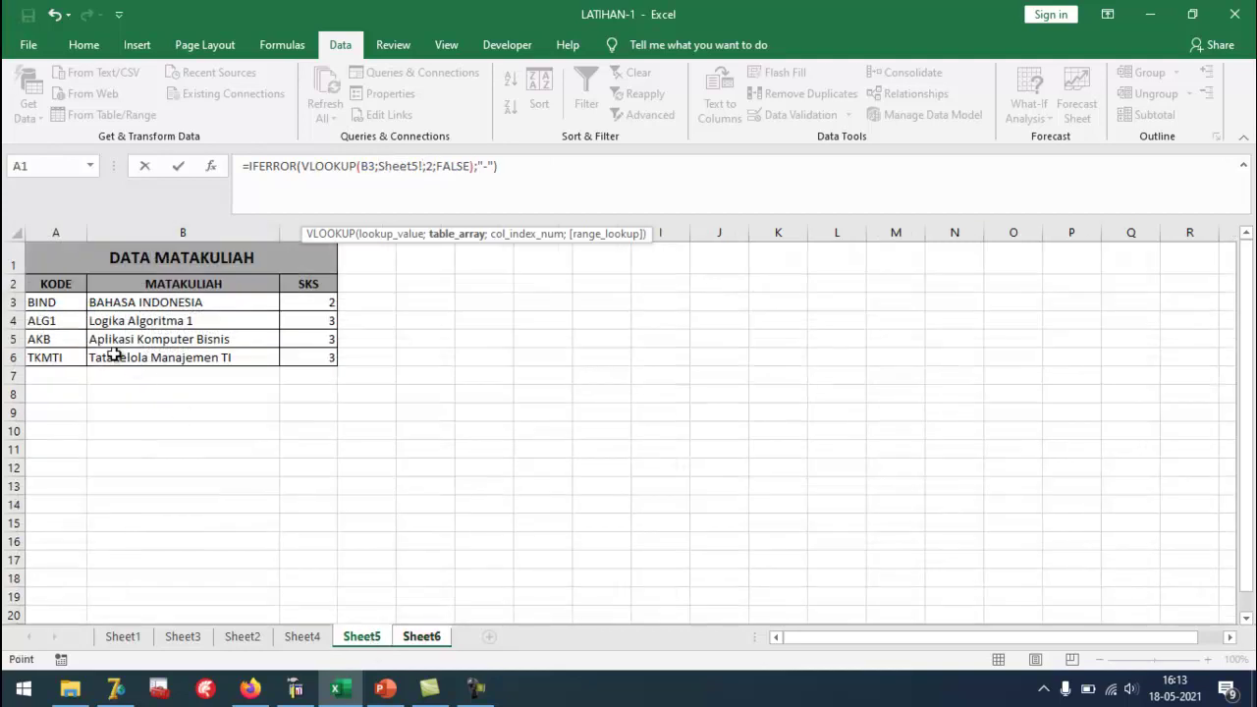
{"action": "left_click_drag", "start_coordinate": [58, 305], "coordinate": [106, 360]}
{"action": "left_click_drag", "start_coordinate": [256, 359], "coordinate": [302, 359]}
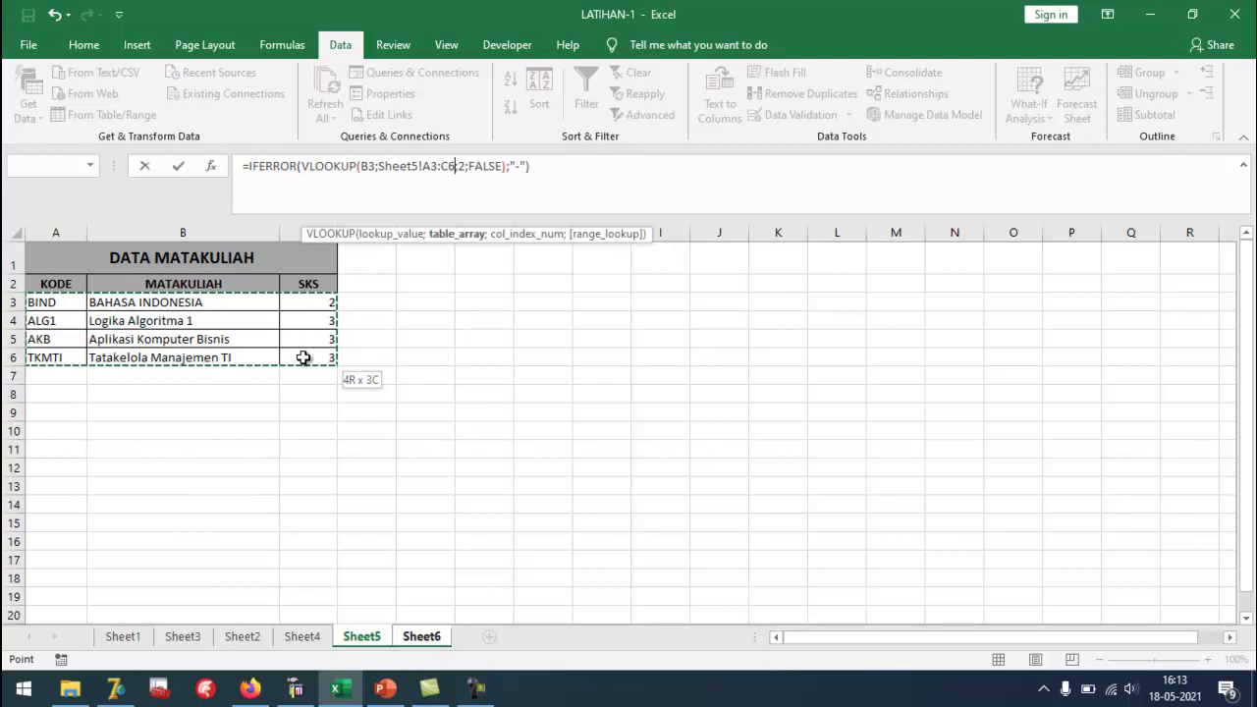
{"action": "left_click_drag", "start_coordinate": [303, 358], "coordinate": [303, 358]}
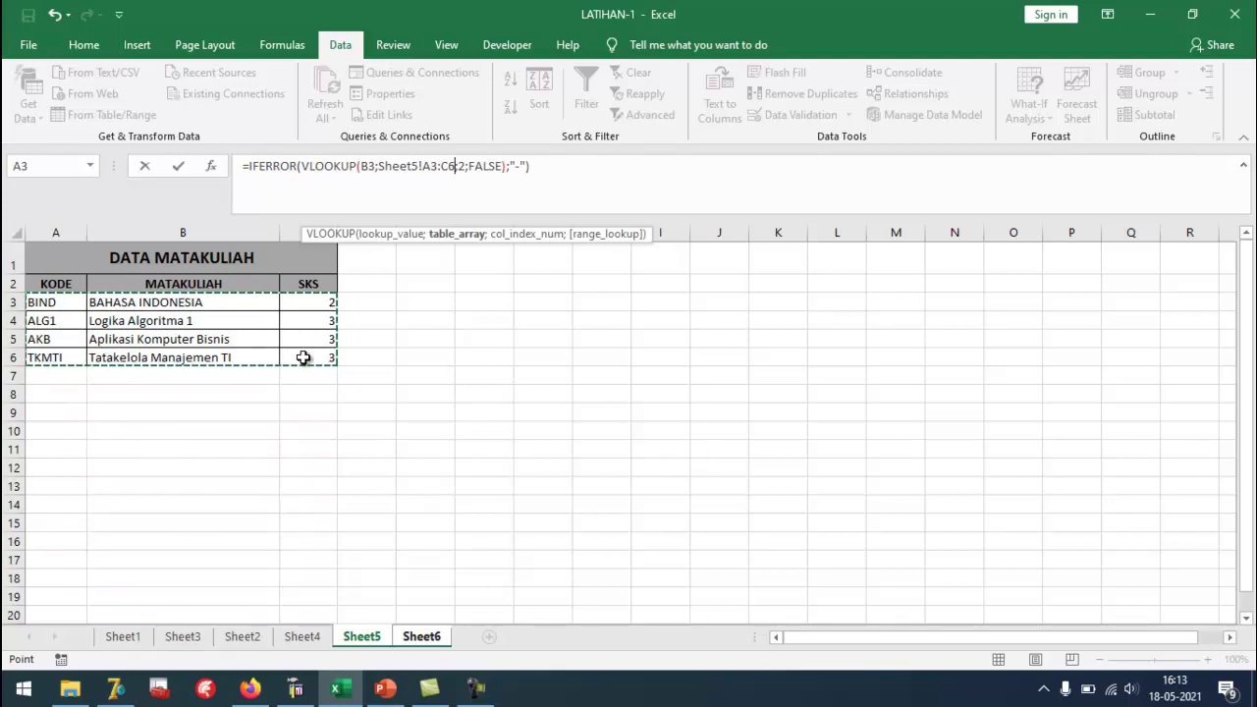
{"action": "key", "text": "F4"}
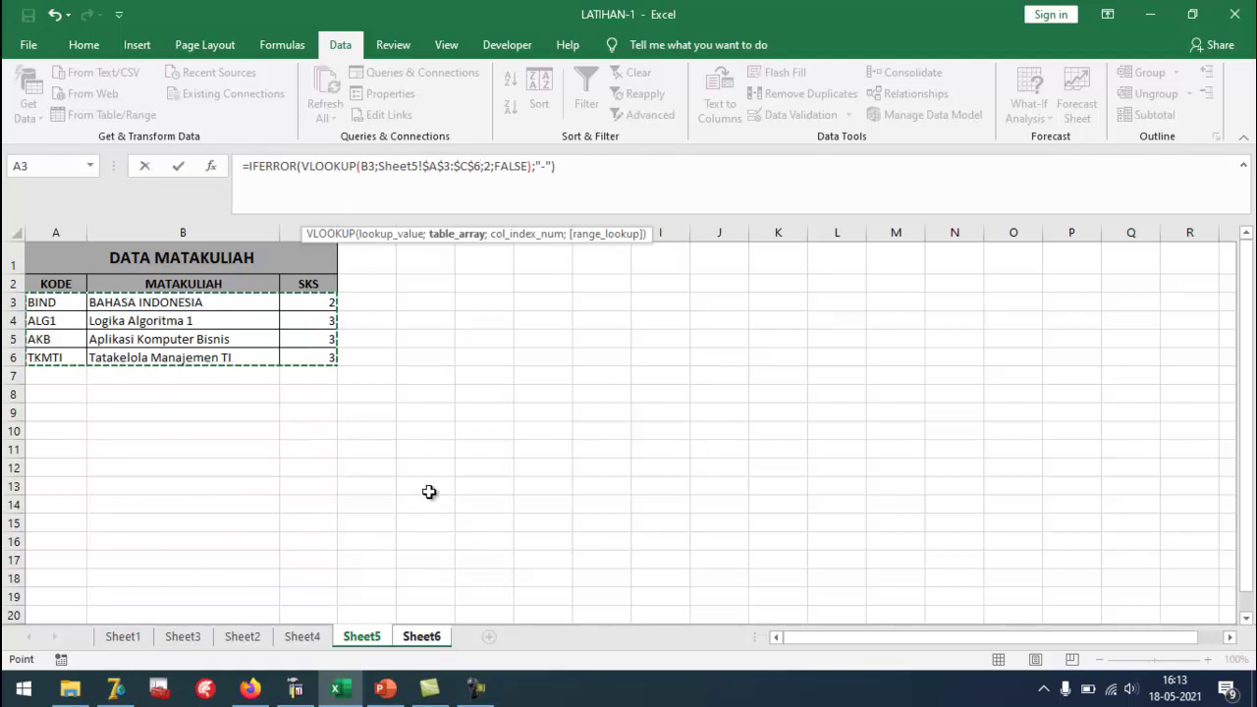
{"action": "left_click", "coordinate": [608, 166]}
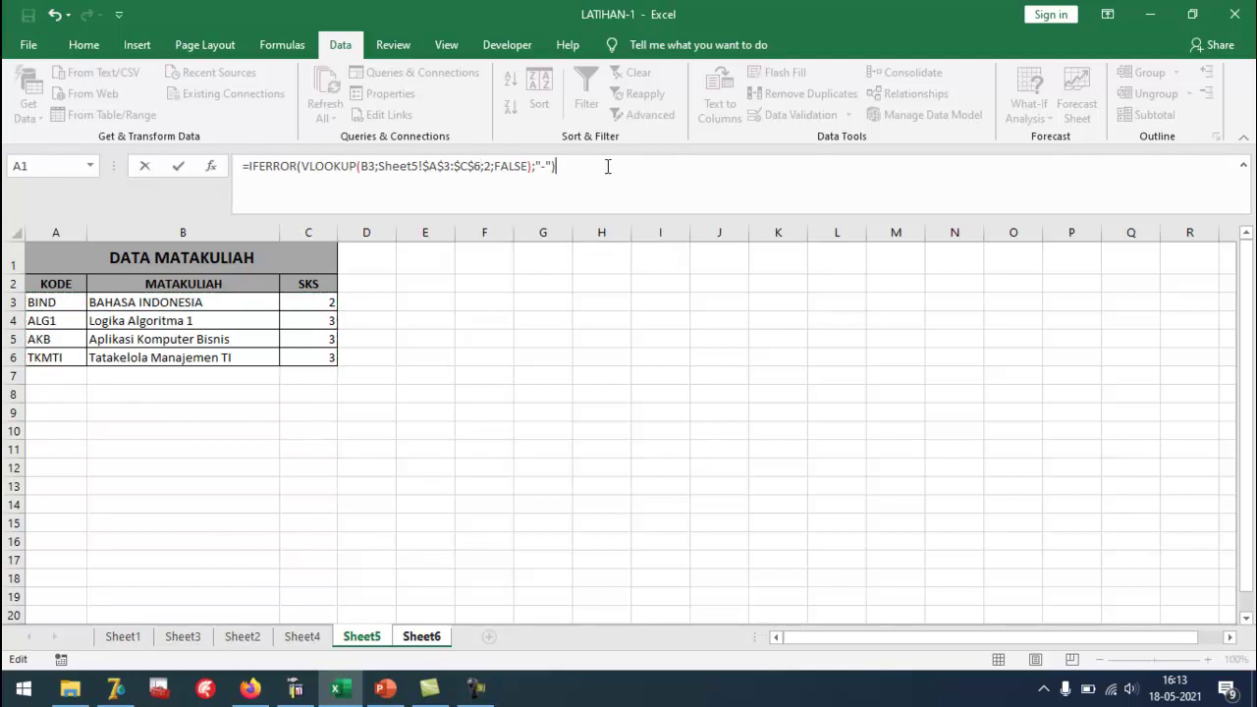
{"action": "key", "text": "Return"}
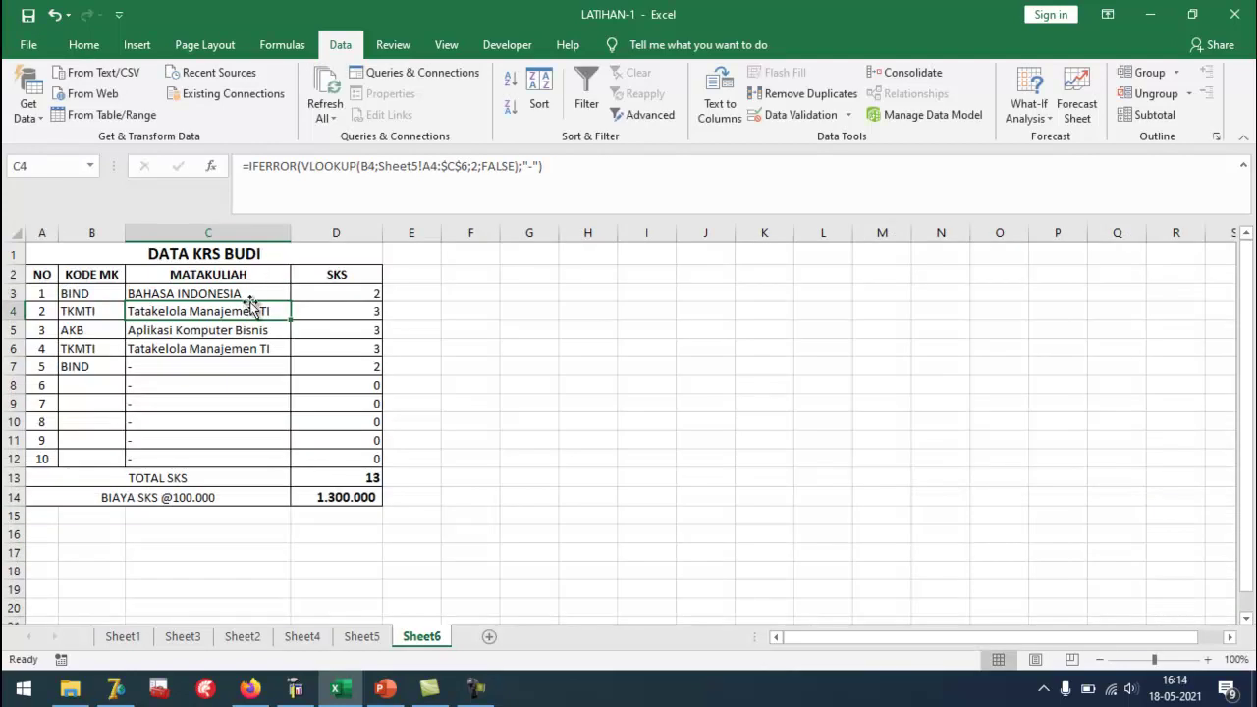
{"action": "left_click", "coordinate": [250, 293]}
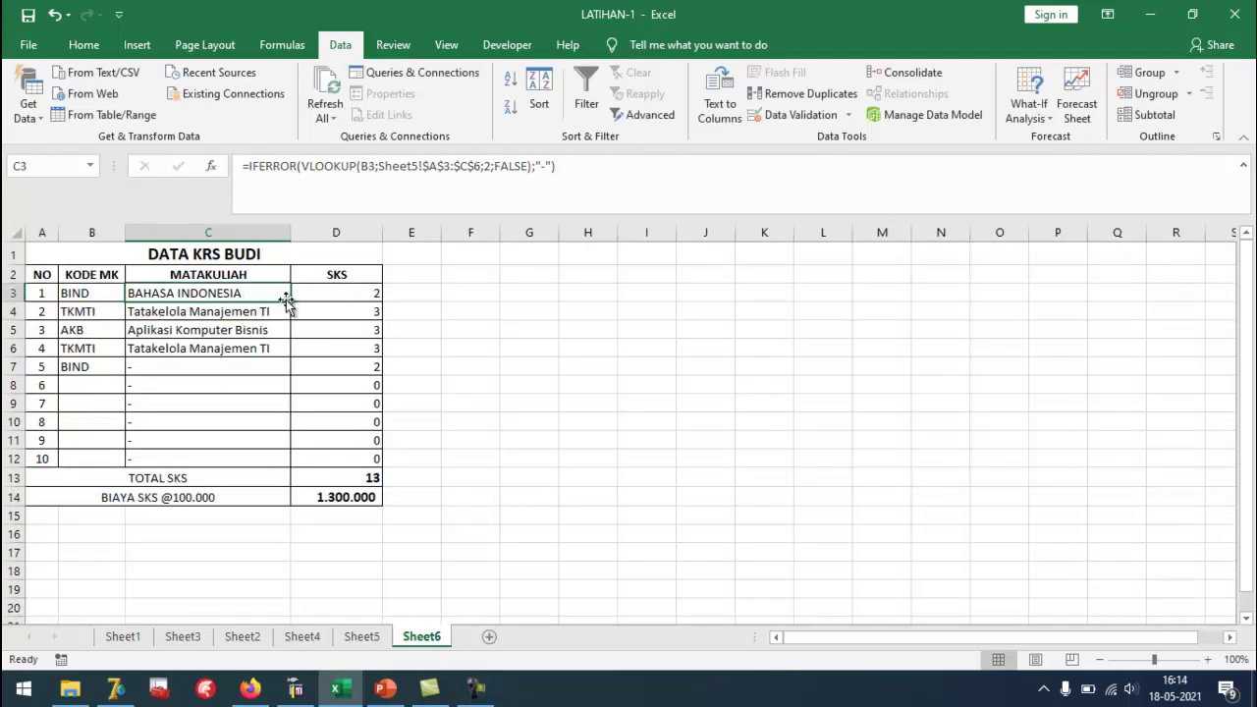
{"action": "left_click_drag", "start_coordinate": [290, 302], "coordinate": [268, 466]}
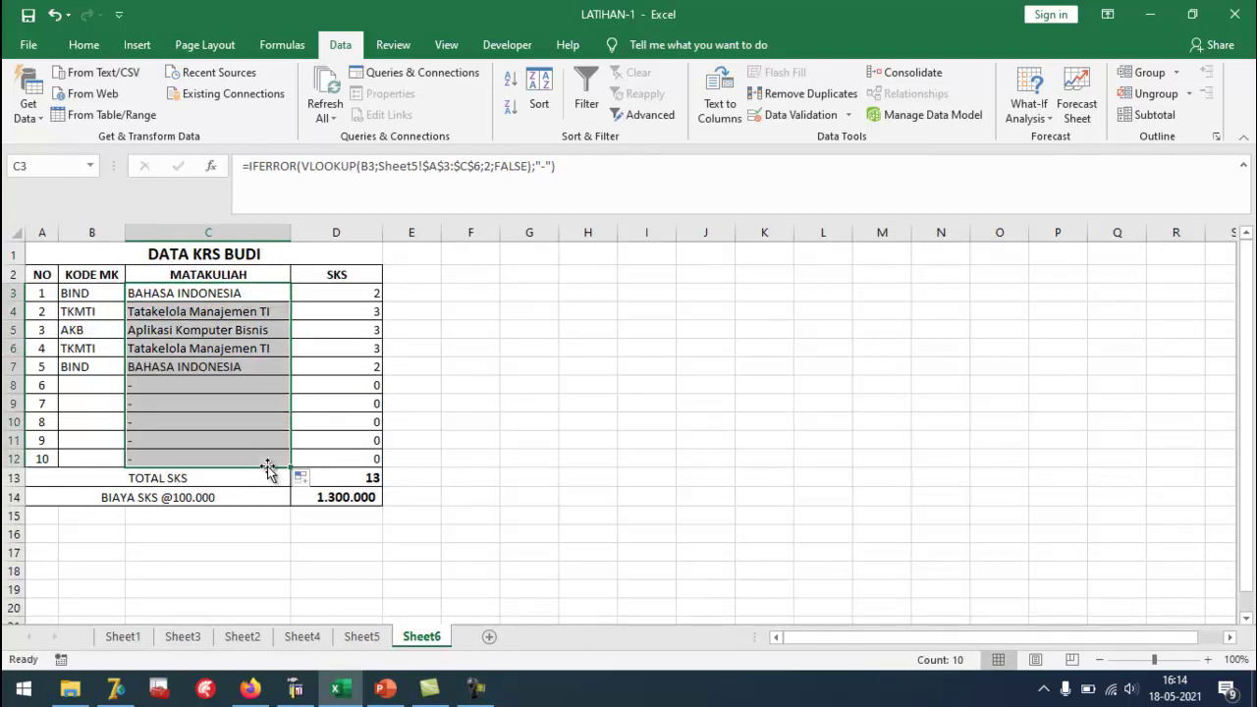
Set the course code in B8 to ALG1 and check the filled lookup formula in C11.
{"action": "left_click", "coordinate": [73, 383]}
{"action": "left_click", "coordinate": [133, 386]}
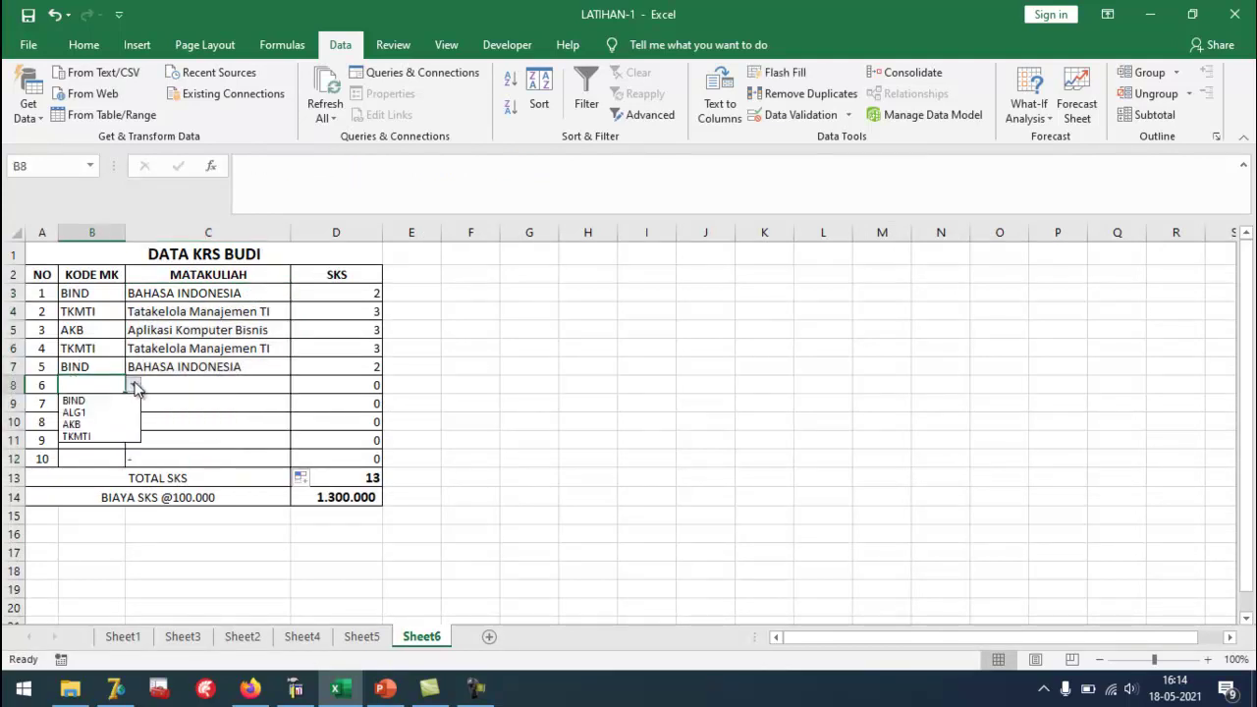
{"action": "left_click", "coordinate": [98, 412]}
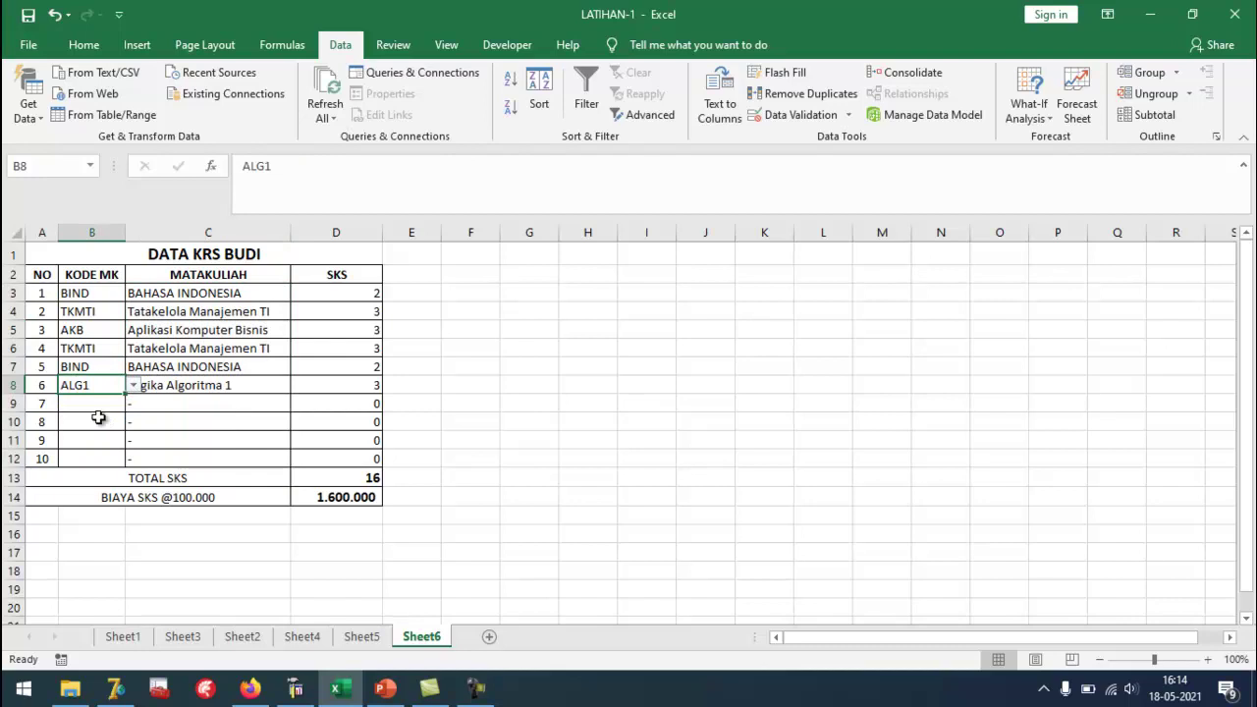
{"action": "left_click", "coordinate": [230, 432]}
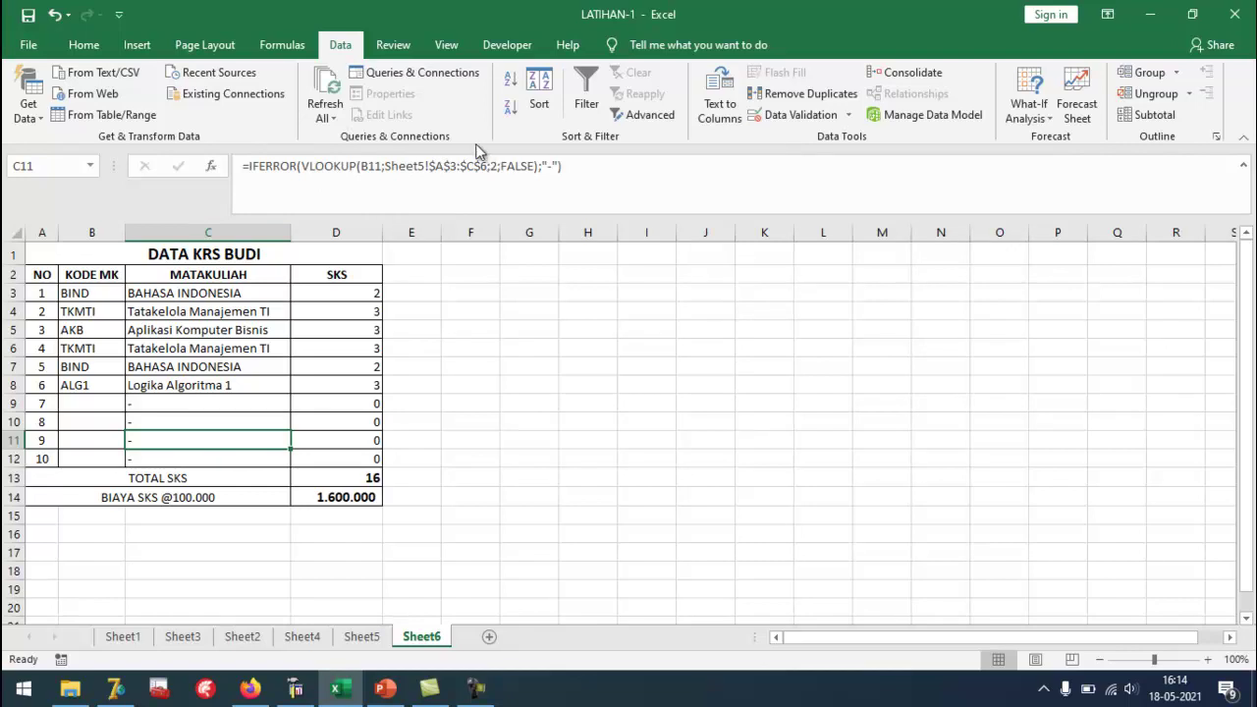
{"action": "left_click", "coordinate": [399, 481]}
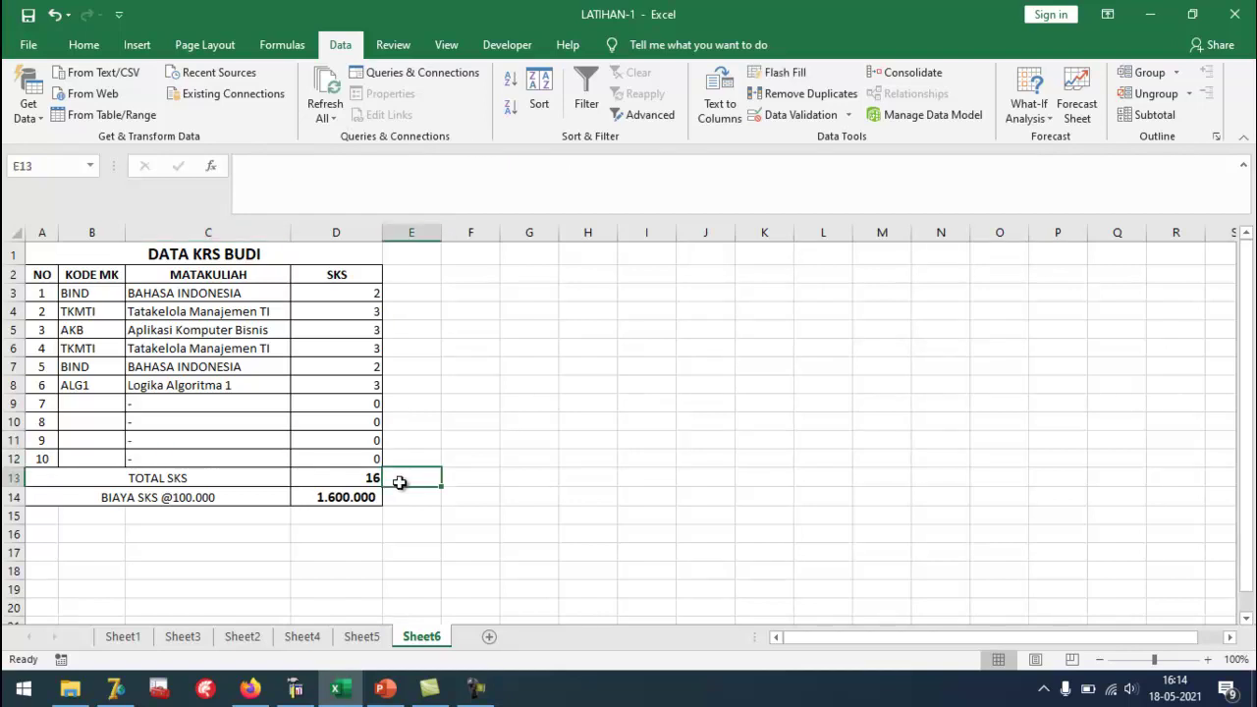
Set the course code in B9 to ALG1.
{"action": "left_click", "coordinate": [98, 386]}
{"action": "left_click", "coordinate": [184, 391]}
{"action": "left_click", "coordinate": [83, 402]}
{"action": "left_click", "coordinate": [132, 403]}
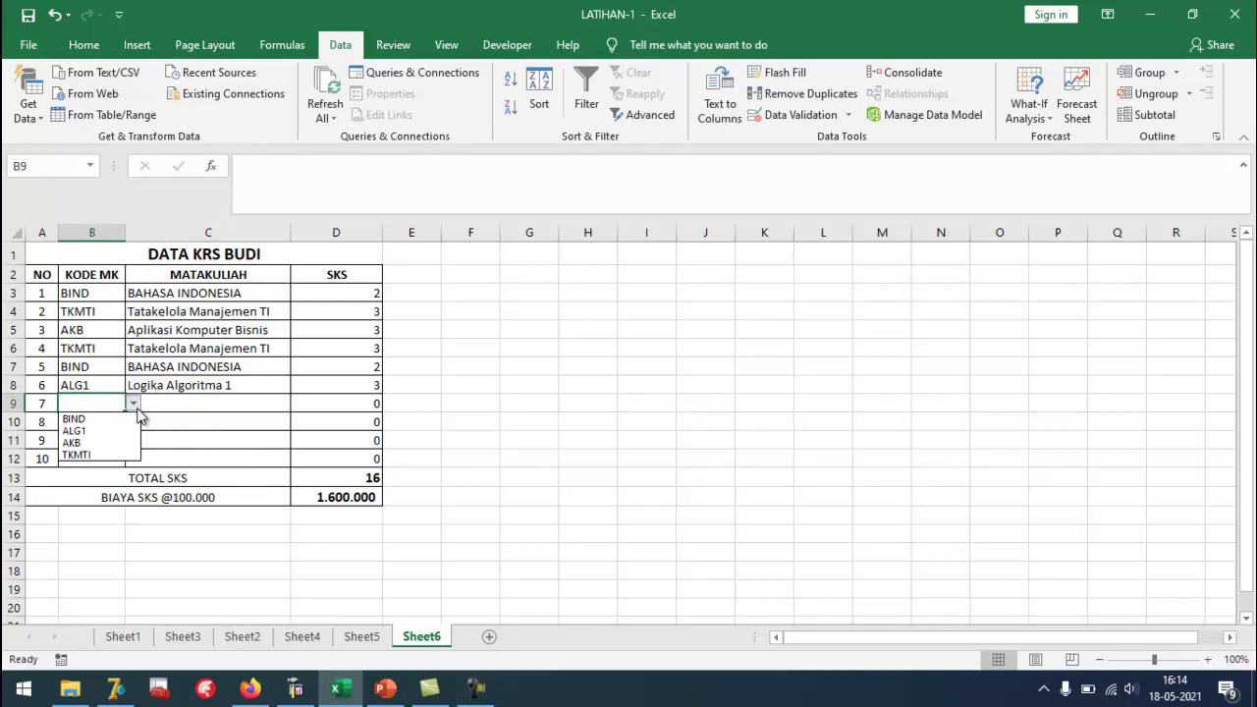
{"action": "left_click", "coordinate": [92, 430]}
{"action": "left_click", "coordinate": [481, 458]}
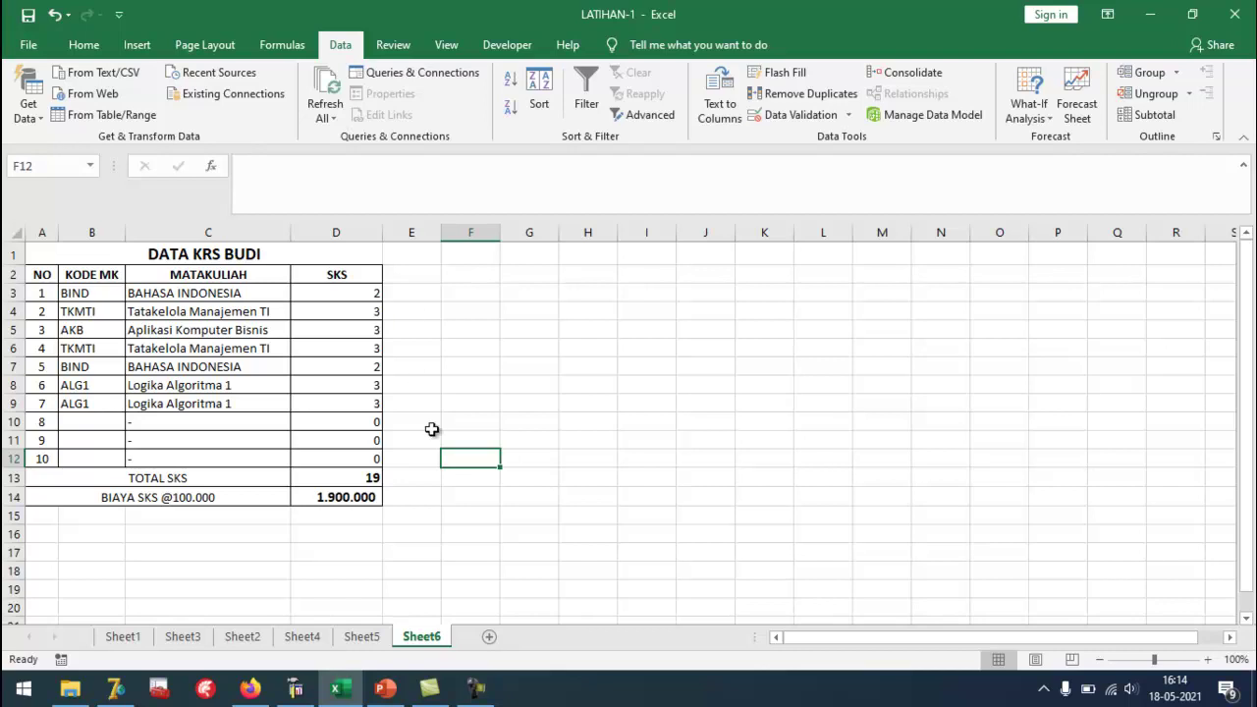
Review the exercises on the other sheets, examining the BIAYA SPP and BIAYA /SKS formulas on Sheet1, and return to Sheet6.
{"action": "left_click", "coordinate": [370, 642]}
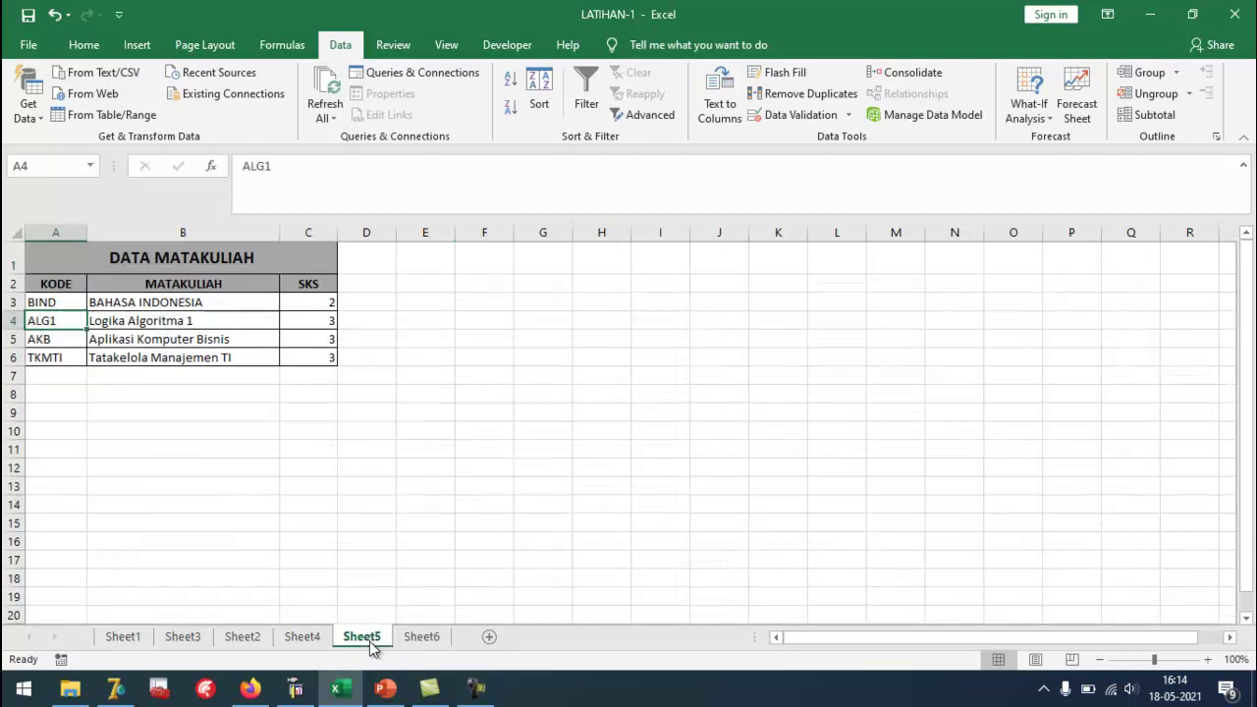
{"action": "left_click", "coordinate": [304, 644]}
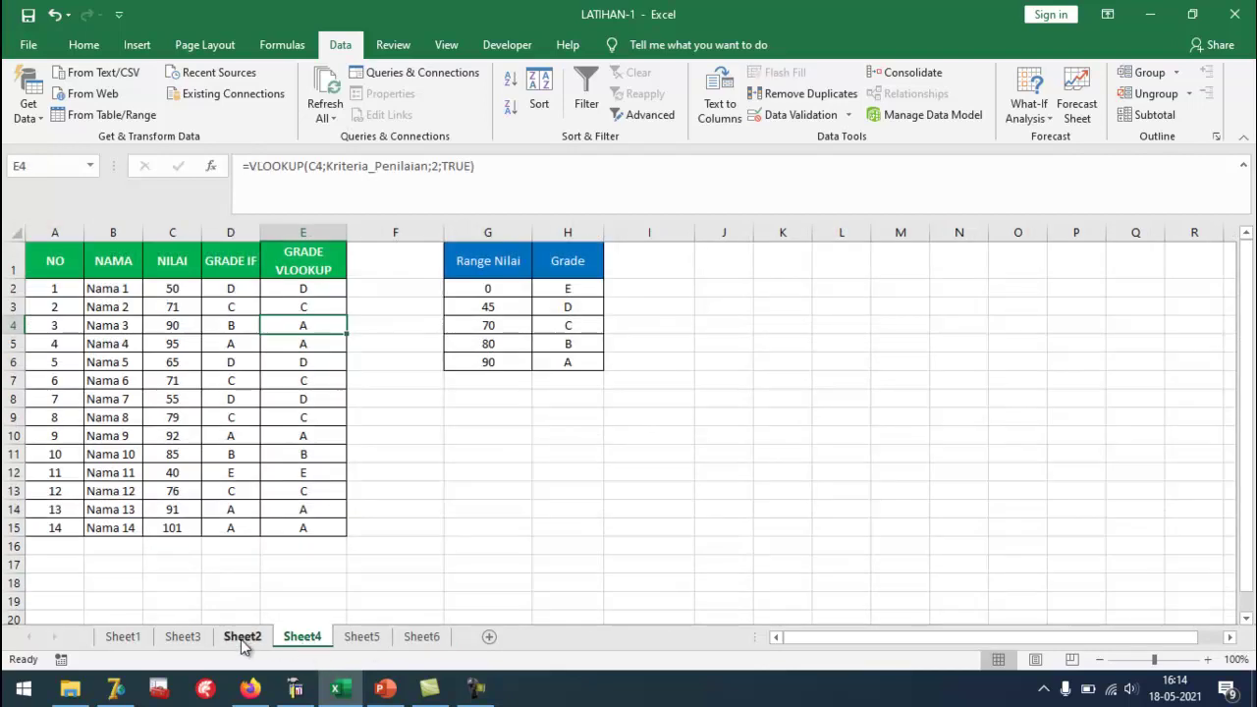
{"action": "left_click", "coordinate": [240, 639]}
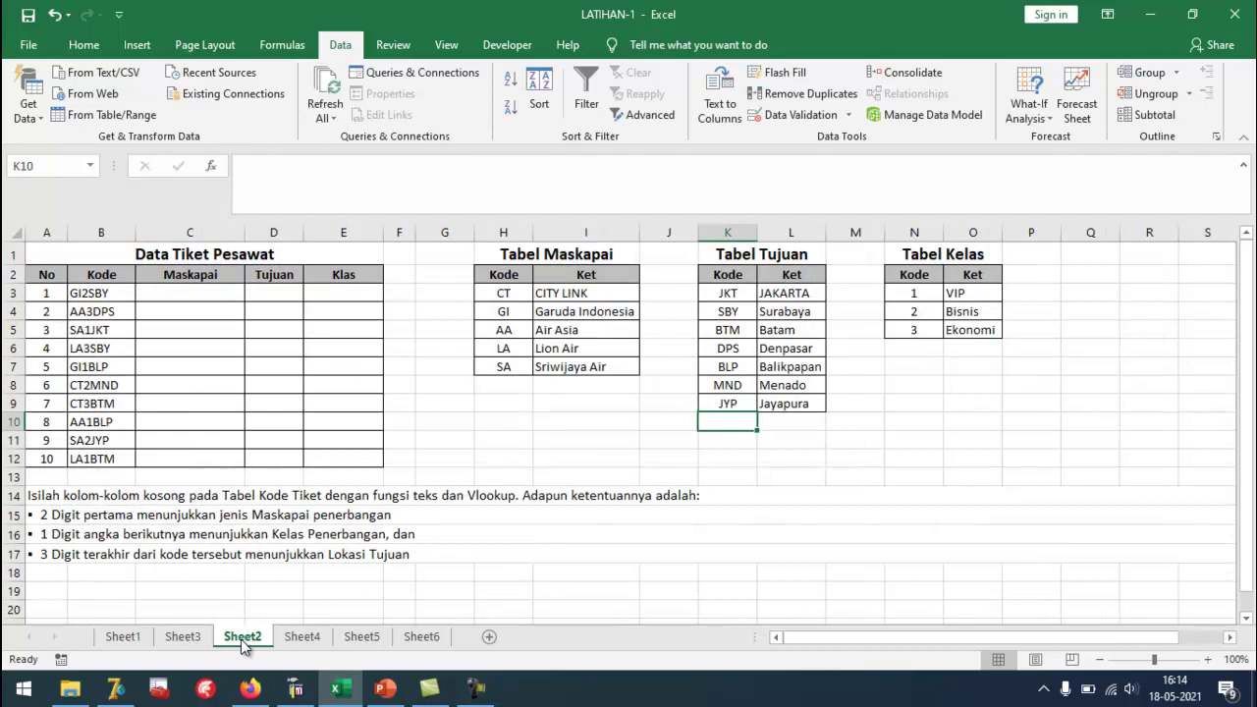
{"action": "left_click", "coordinate": [439, 638]}
{"action": "left_click", "coordinate": [130, 639]}
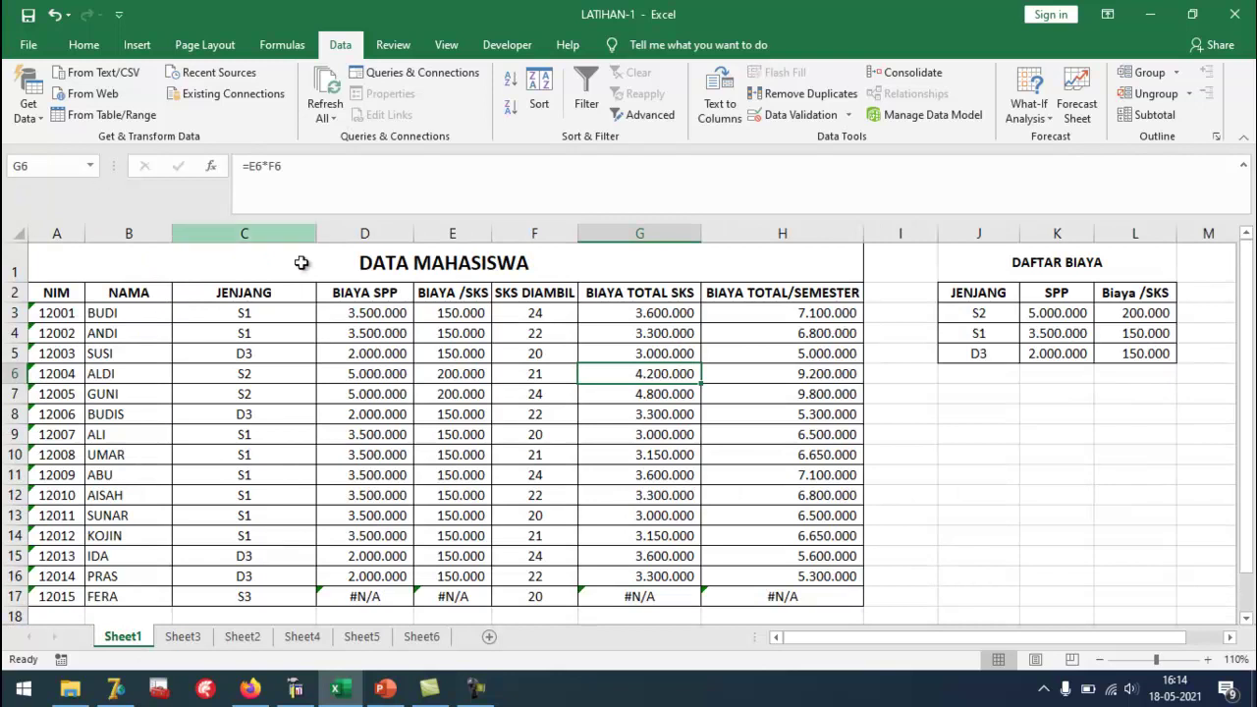
{"action": "left_click", "coordinate": [343, 315]}
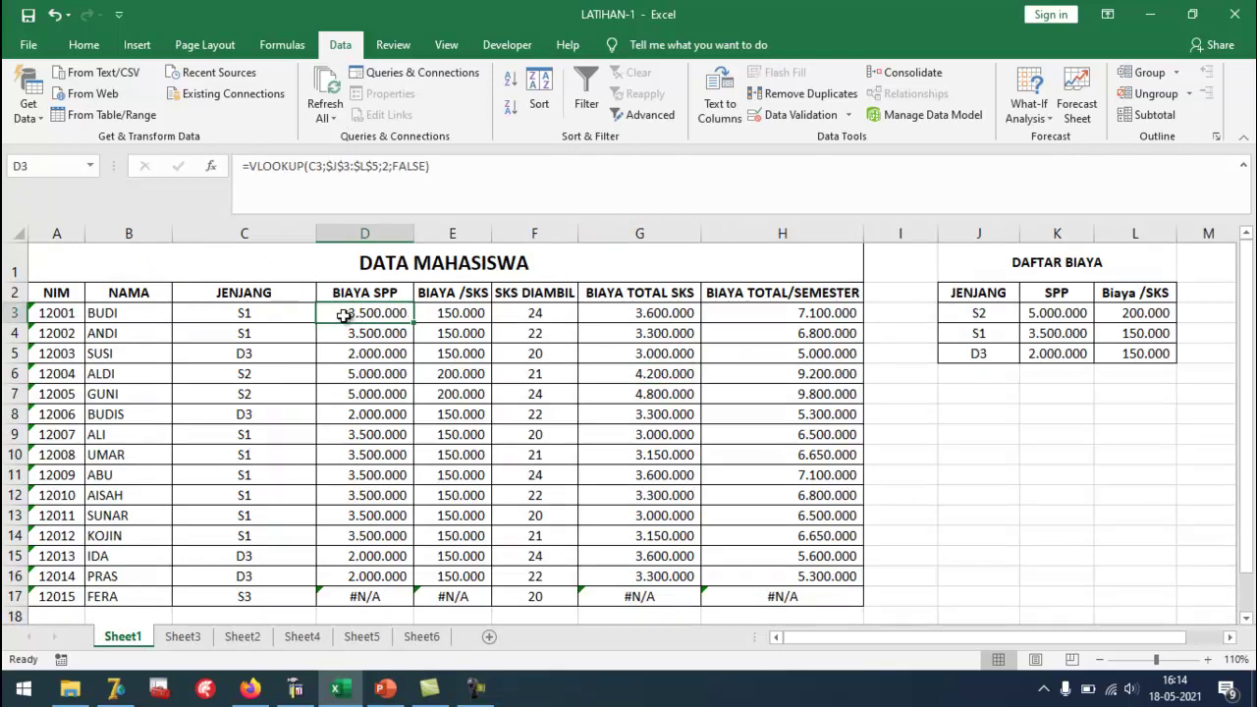
{"action": "left_click_drag", "start_coordinate": [360, 317], "coordinate": [449, 598]}
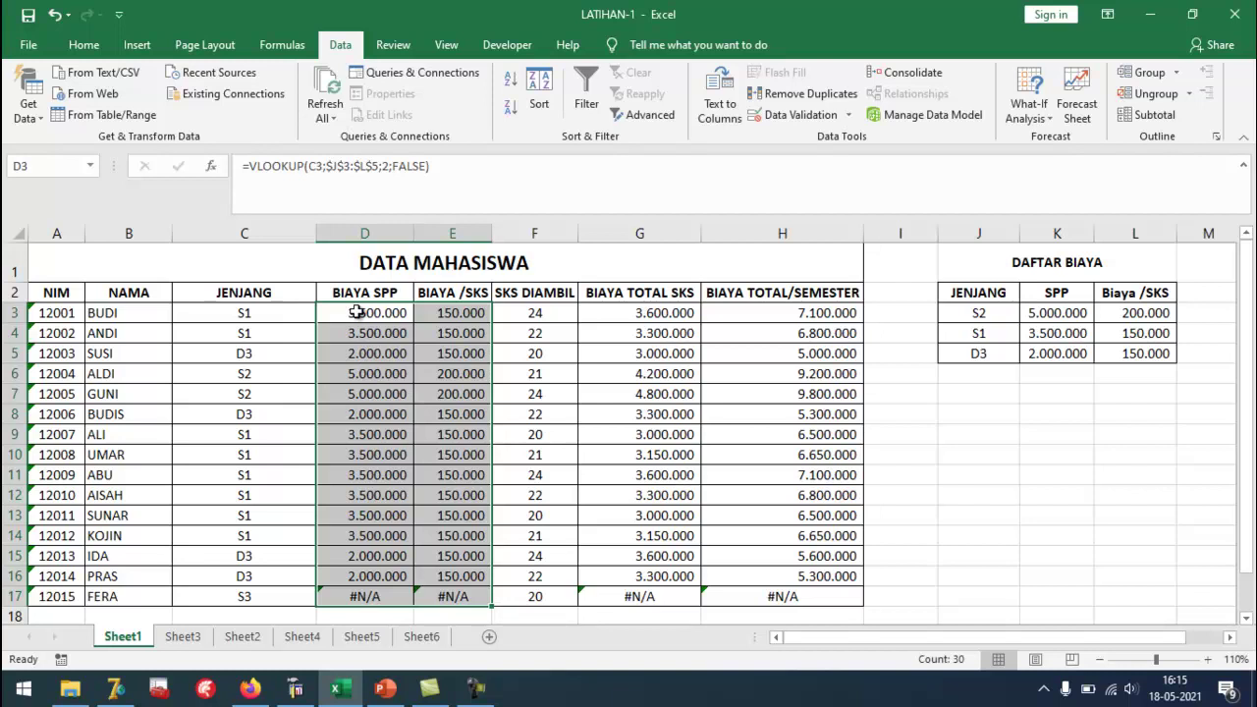
{"action": "left_click", "coordinate": [466, 314]}
{"action": "left_click", "coordinate": [374, 314]}
{"action": "left_click", "coordinate": [372, 335]}
{"action": "left_click", "coordinate": [373, 317]}
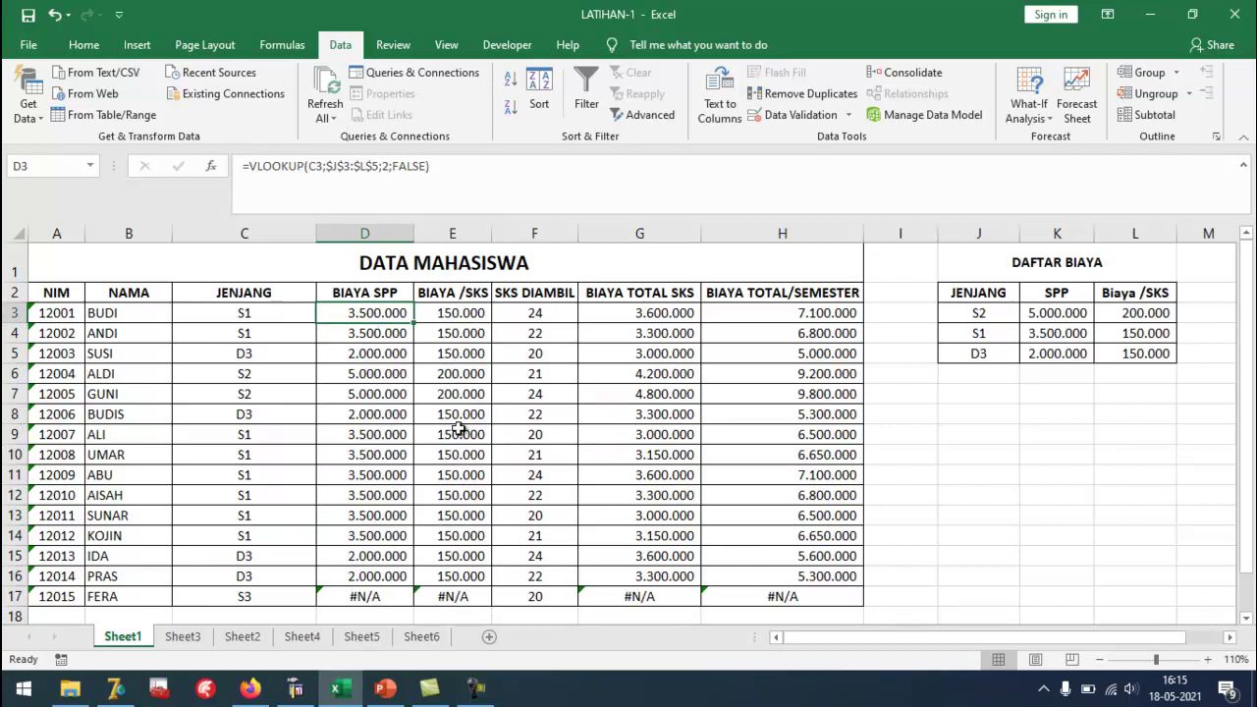
{"action": "left_click", "coordinate": [414, 635]}
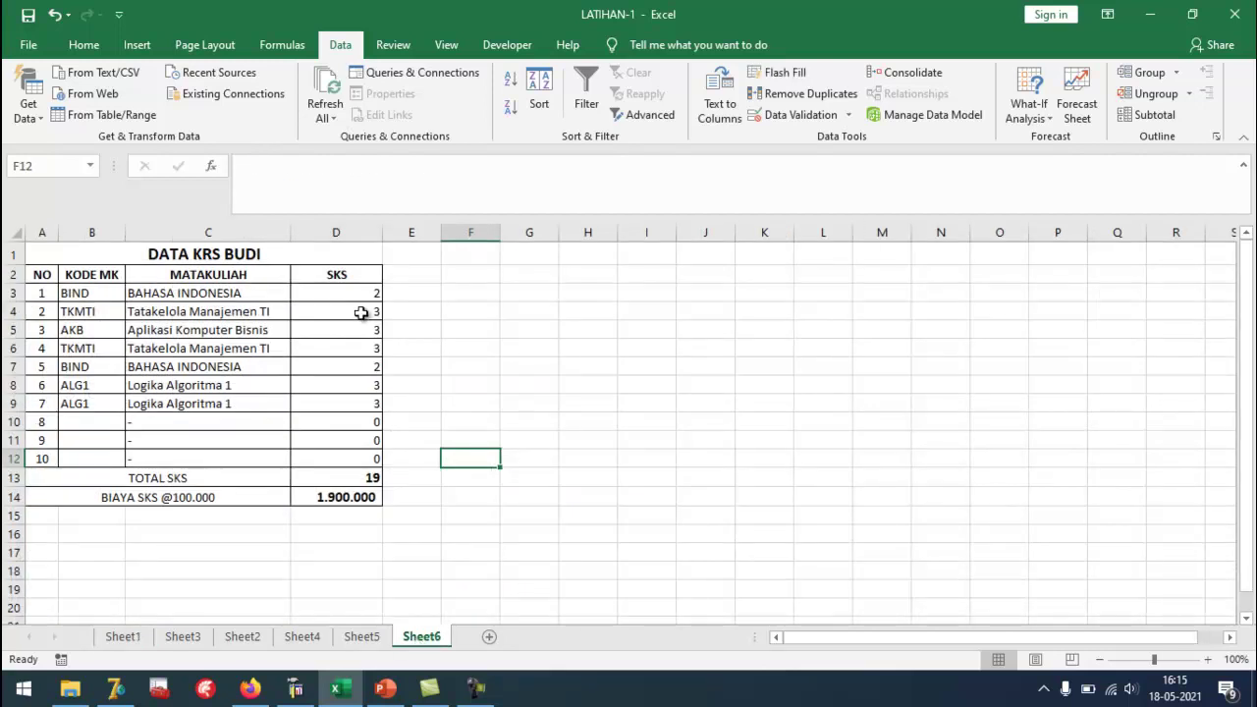